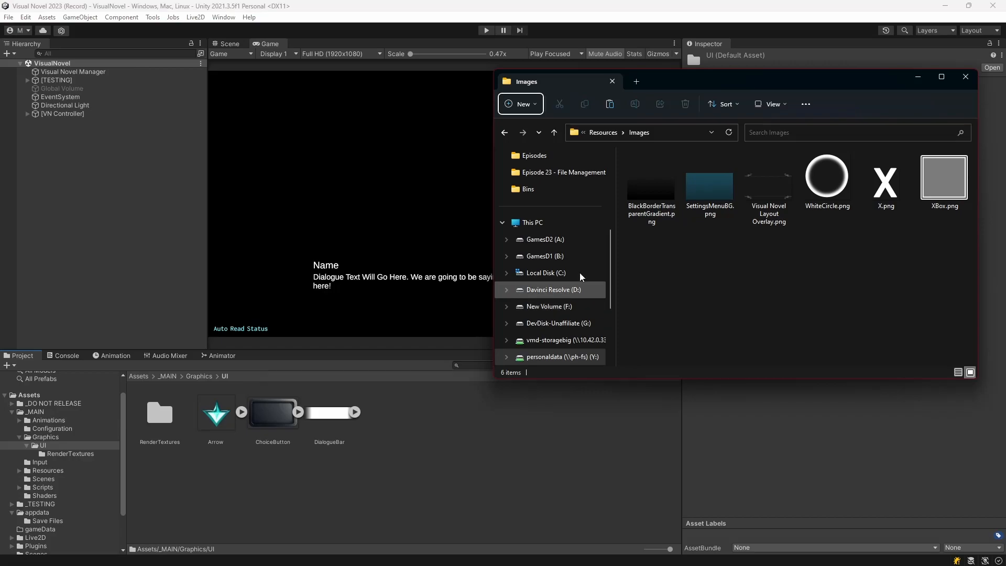
Import the six PNG images into the Graphics/UI folder and set their texture type to Sprite (2D and UI).
left_click_drag(946, 183, 421, 440)
left_click(381, 469)
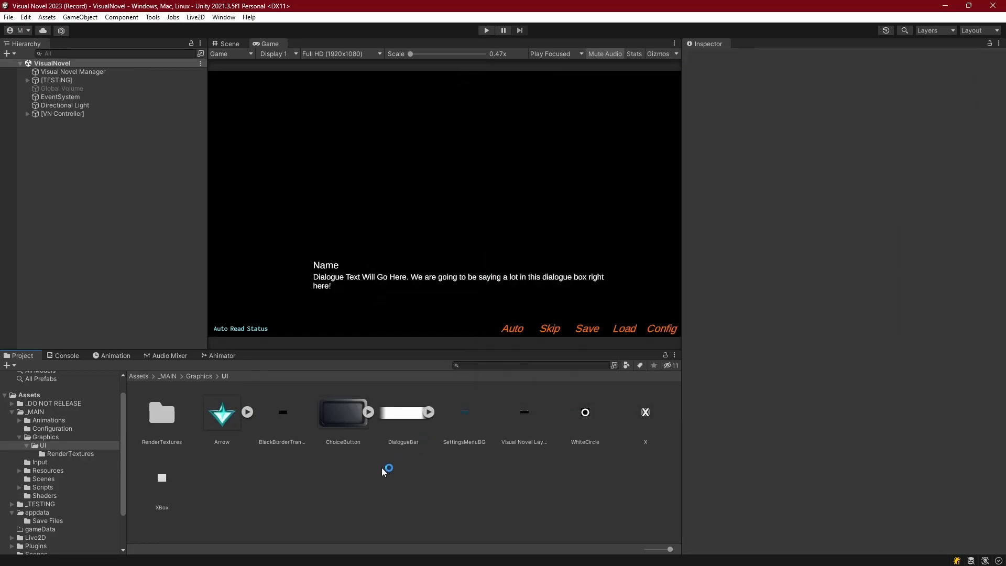
left_click(283, 412)
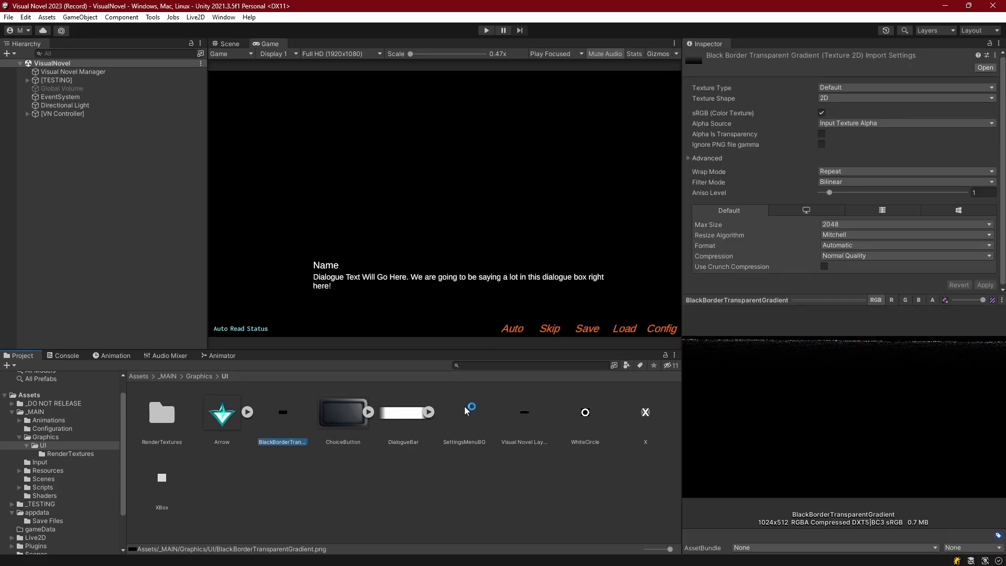
left_click(464, 412, "ctrl")
left_click(523, 413, "ctrl")
left_click(585, 412, "ctrl")
left_click(645, 412, "ctrl")
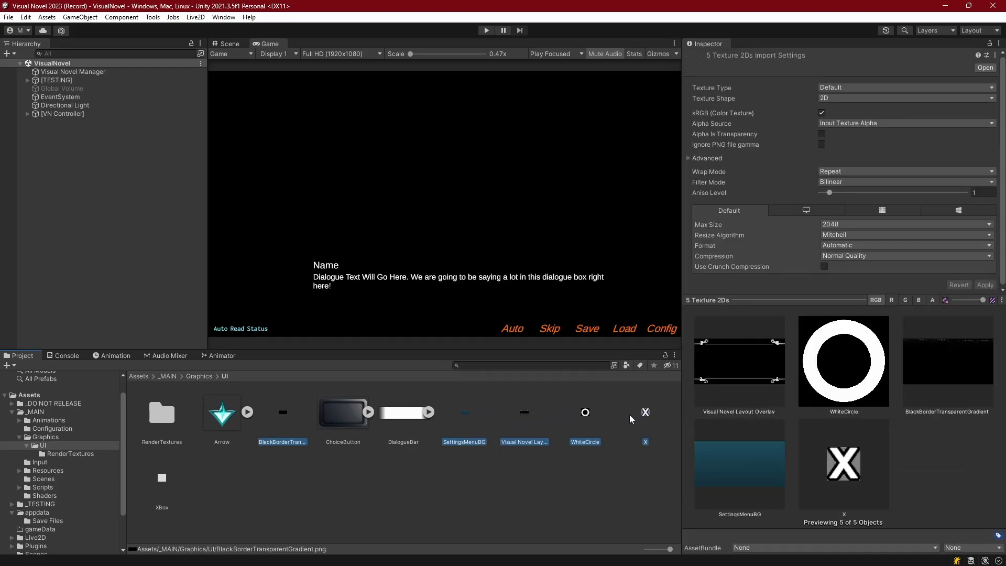
left_click(161, 477, "ctrl")
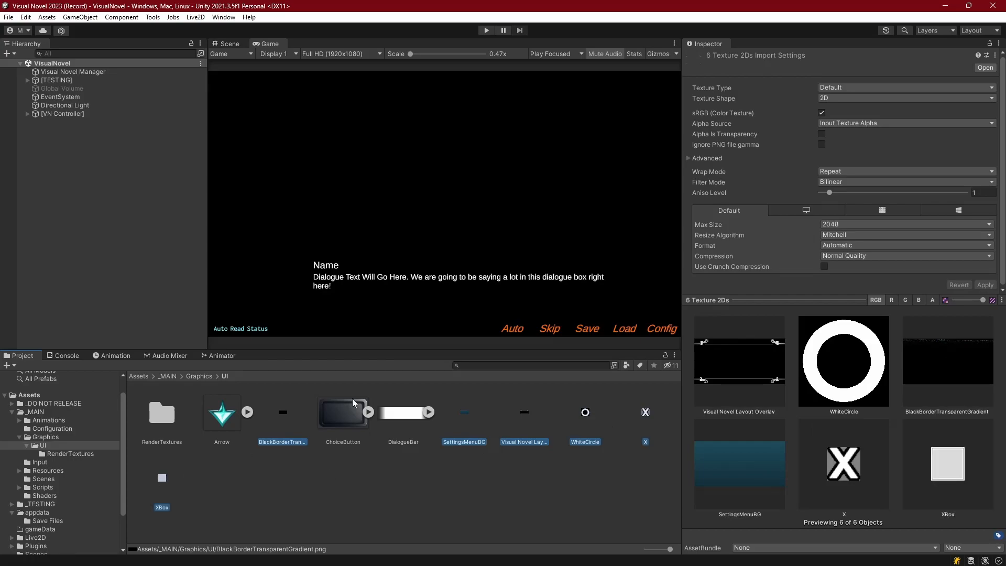
left_click(844, 86)
left_click(851, 134)
scroll(927, 173, "down", 2)
left_click(976, 284)
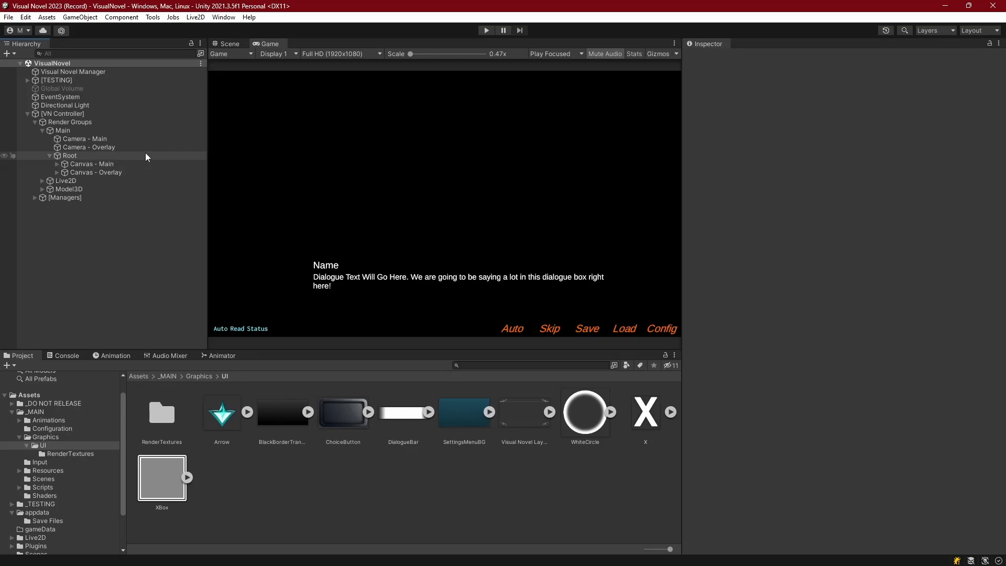
Add a UI panel named Save And Load Menu under Canvas - Overlay.
left_click(113, 163)
left_click(94, 172)
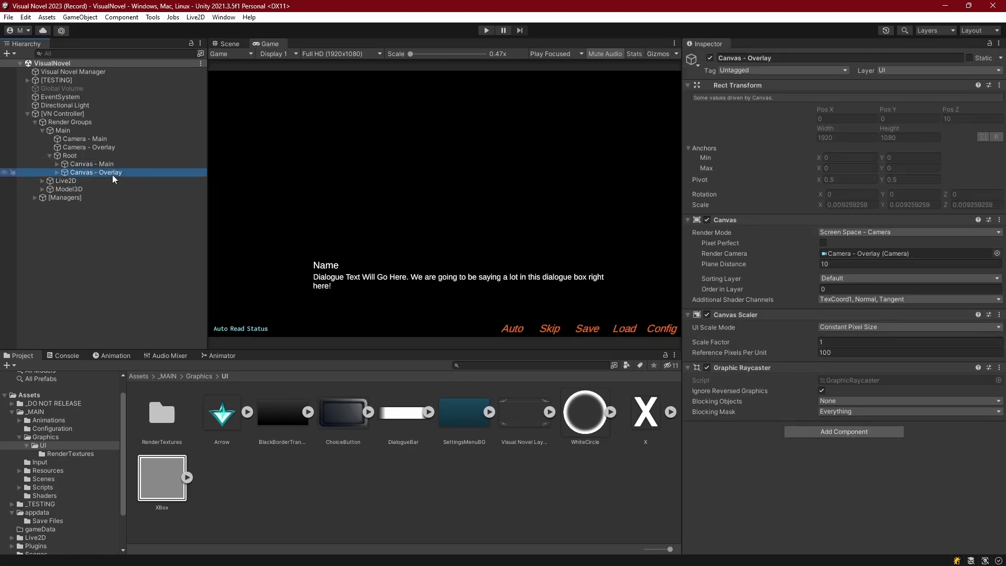
left_click(56, 172)
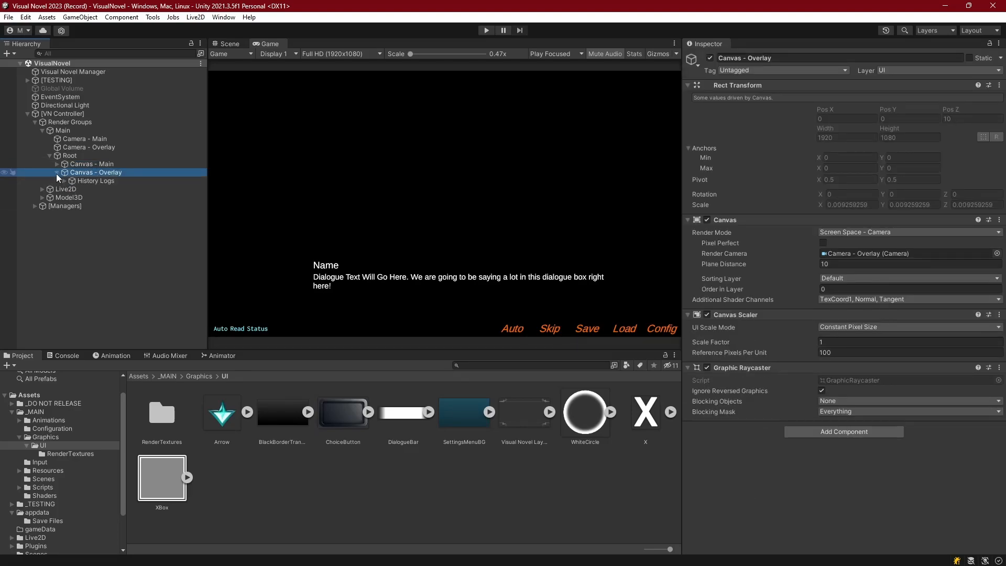
right_click(83, 172)
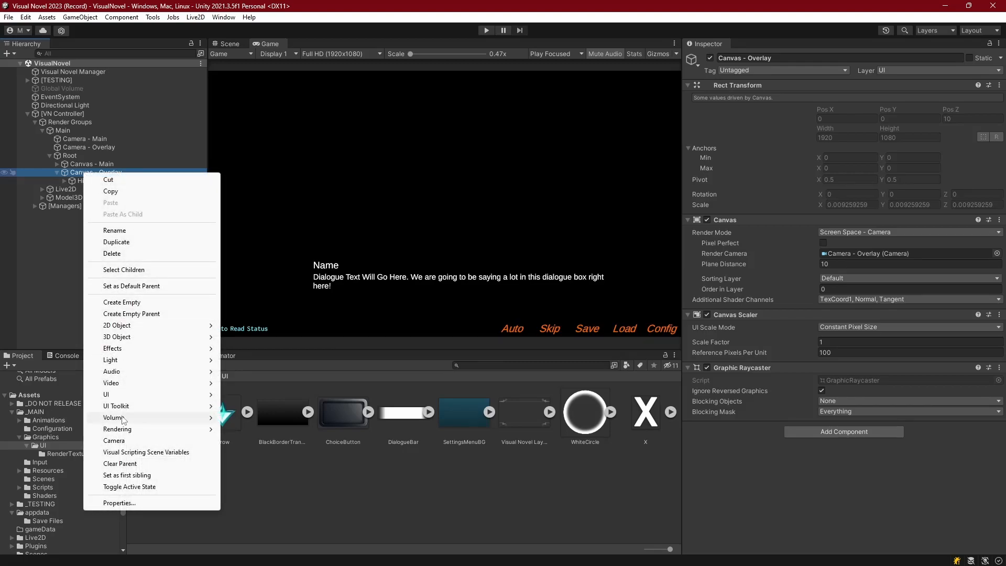
mouse_move(126, 395)
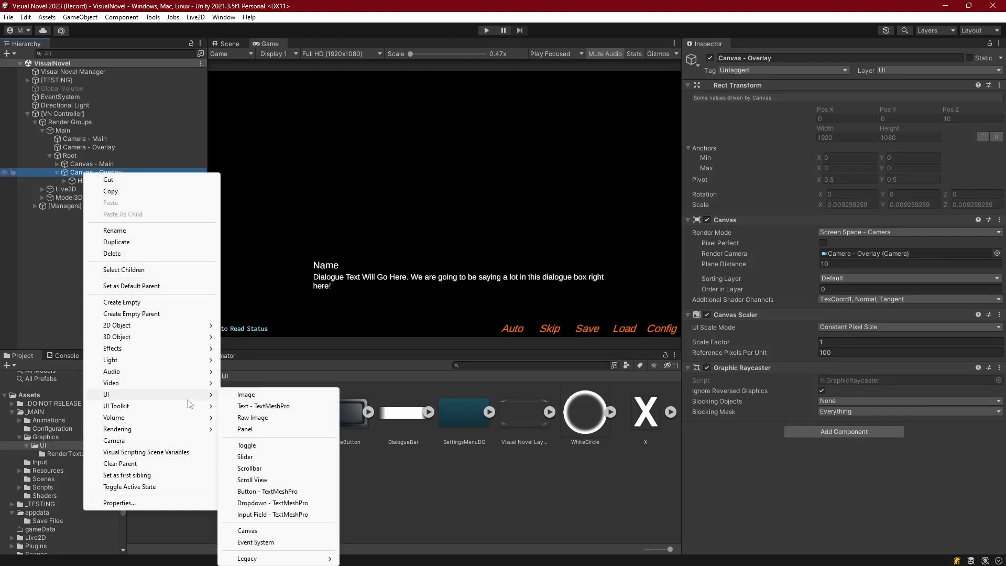
left_click(245, 429)
type("Save And")
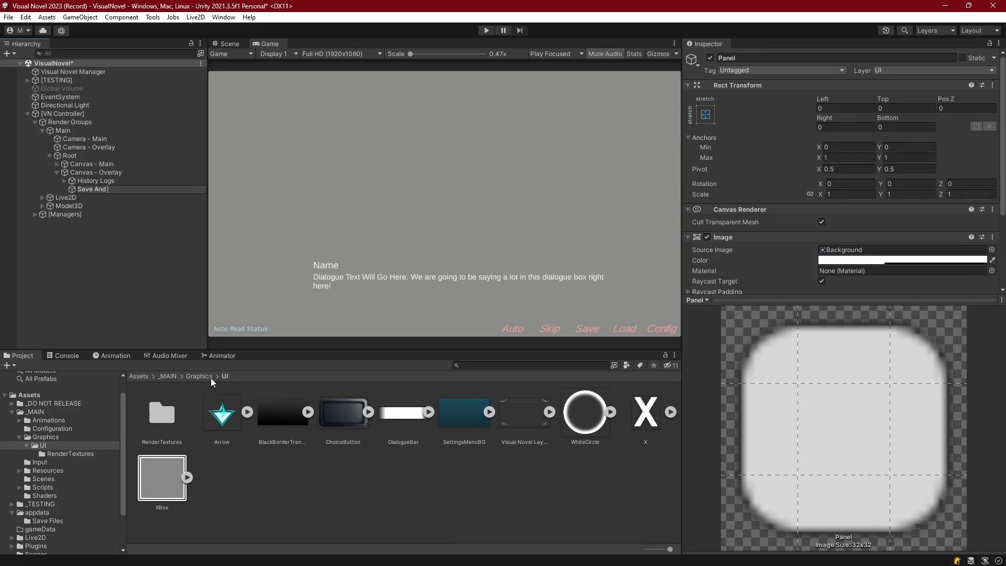
key("Return")
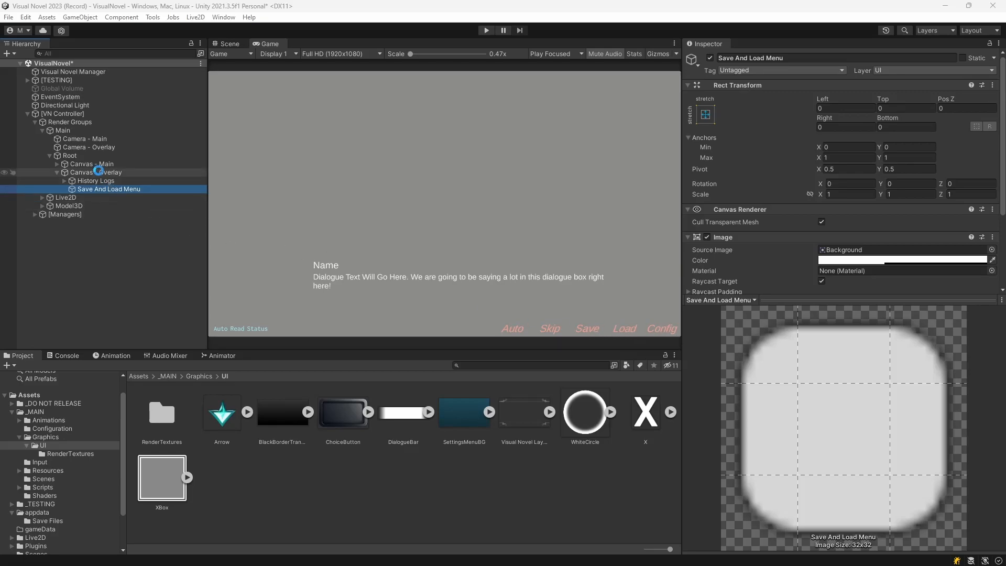
Add a UI panel named Config under Canvas - Overlay.
right_click(99, 172)
mouse_move(135, 392)
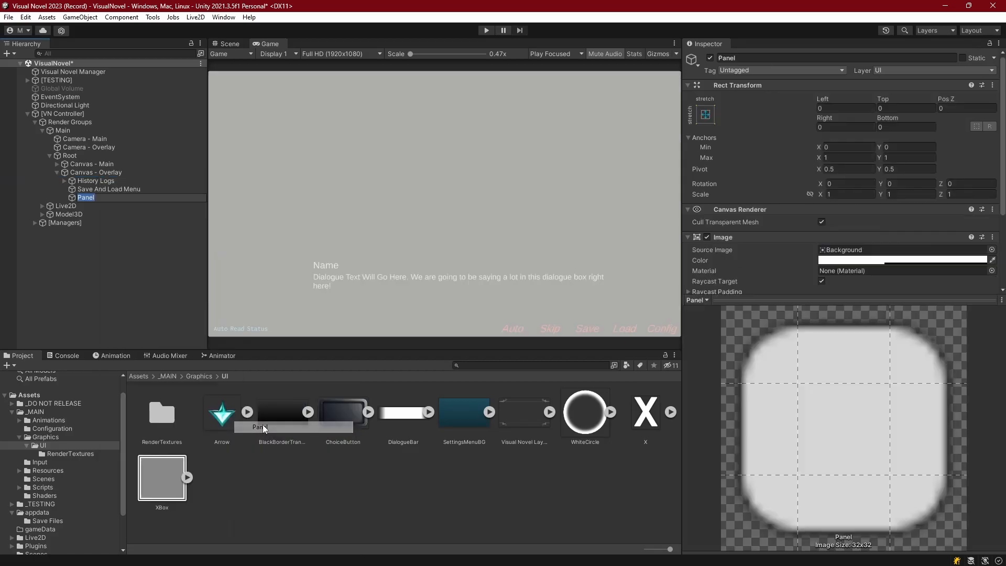
left_click(260, 426)
type("Config")
key("Return")
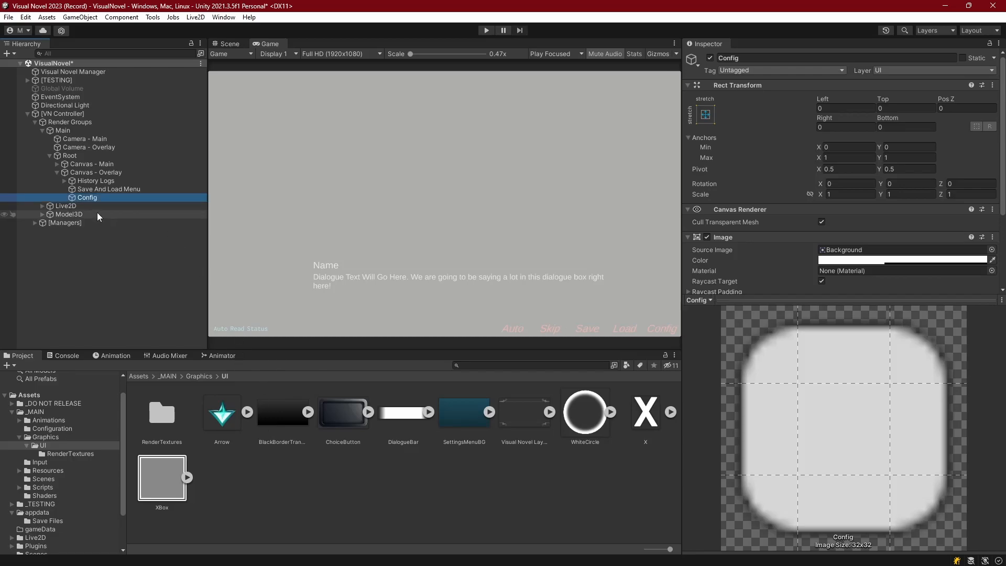
Add a UI panel named Help under Canvas - Overlay.
right_click(85, 171)
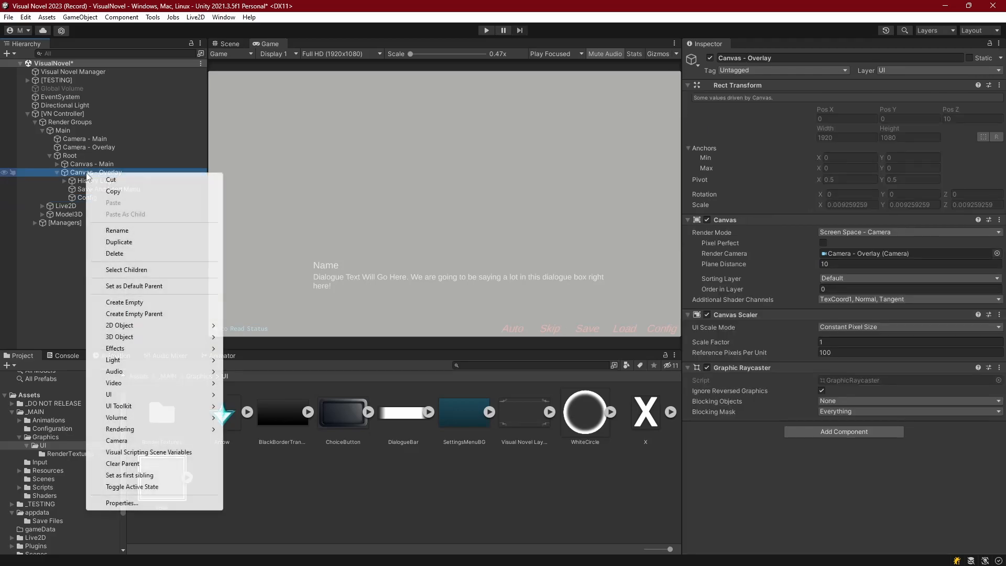
mouse_move(183, 394)
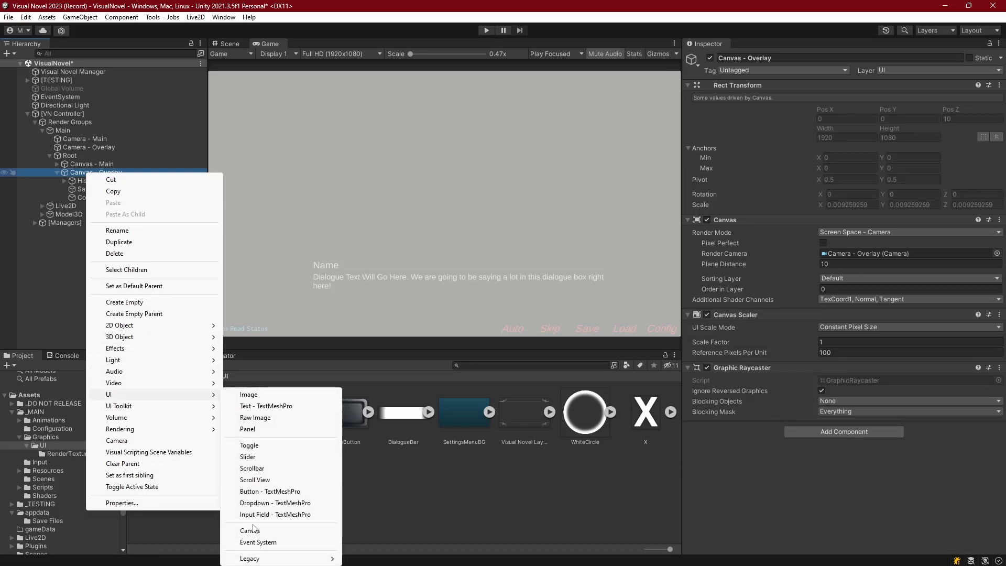
left_click(251, 429)
type("H")
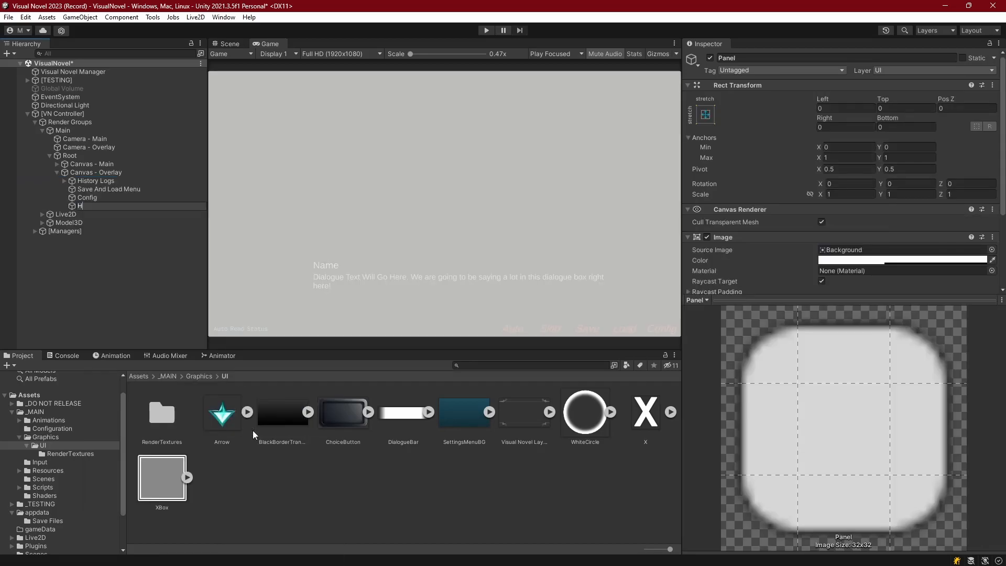
type("elp")
key("Return")
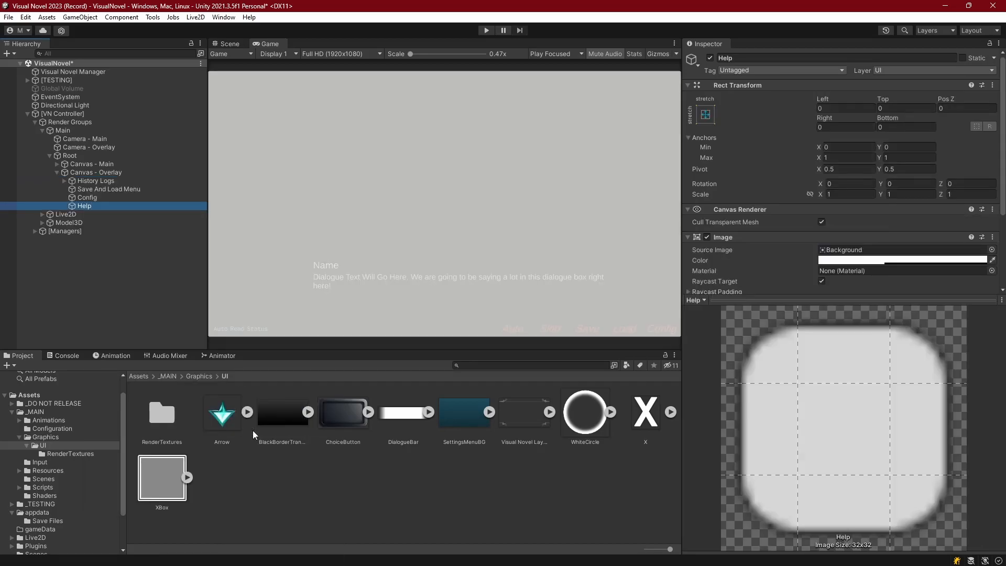
Add a UI panel named Menus under Canvas - Overlay.
right_click(85, 172)
mouse_move(157, 392)
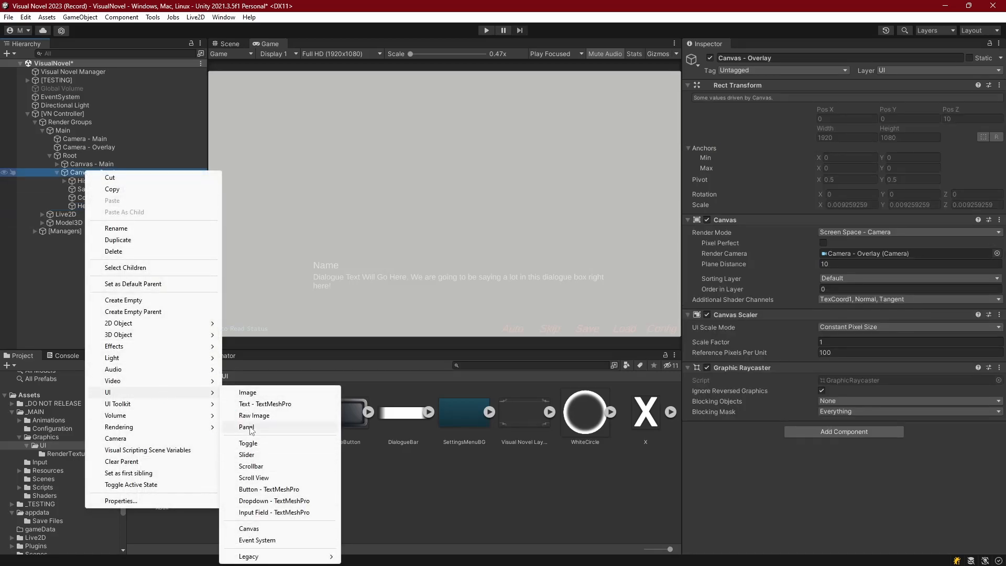
left_click(246, 427)
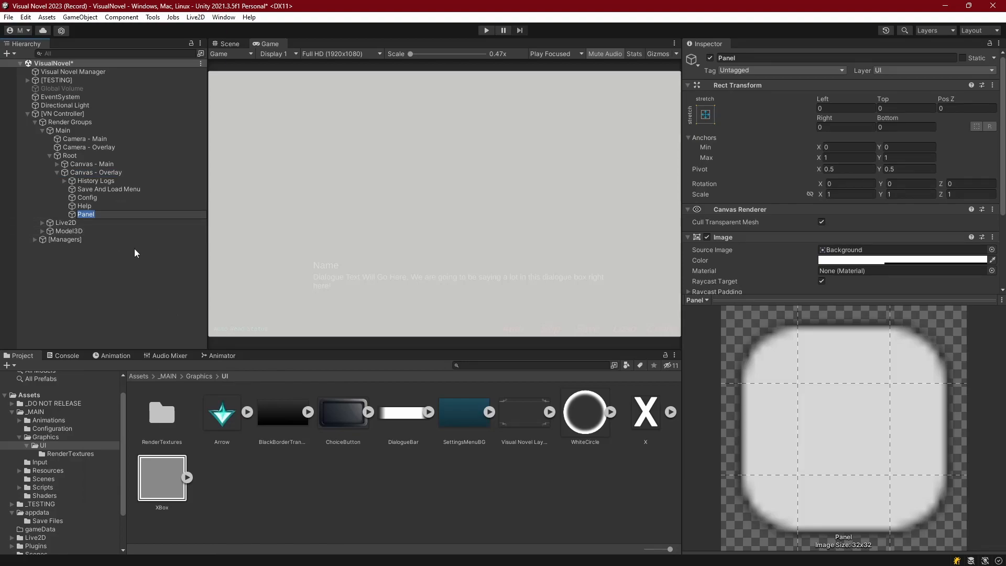
type("Menus")
key("Return")
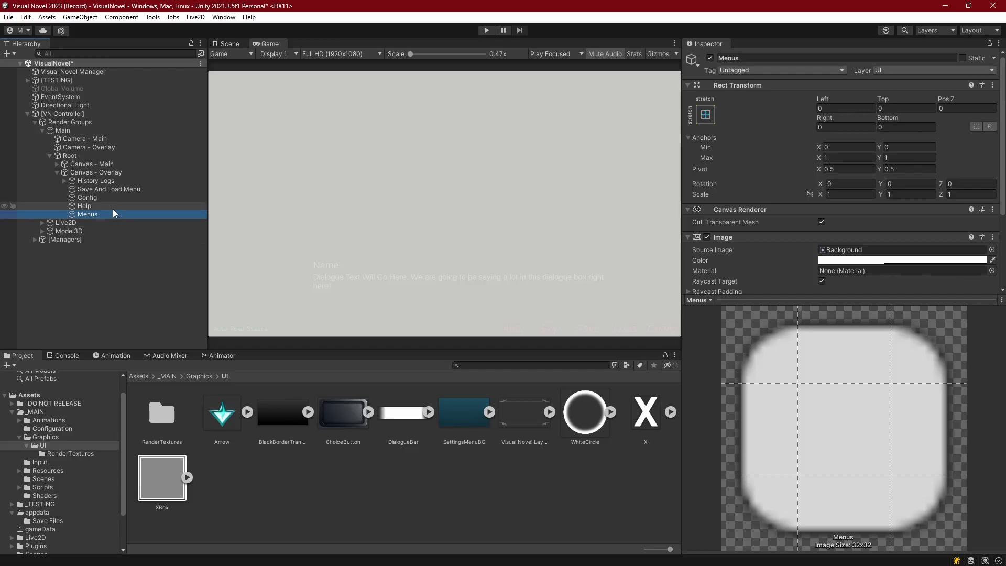
Make the Save And Load Menu, Config and Help panels children of Menus.
left_click(95, 190)
left_click(91, 206, "shift")
left_click_drag(86, 191, 89, 216)
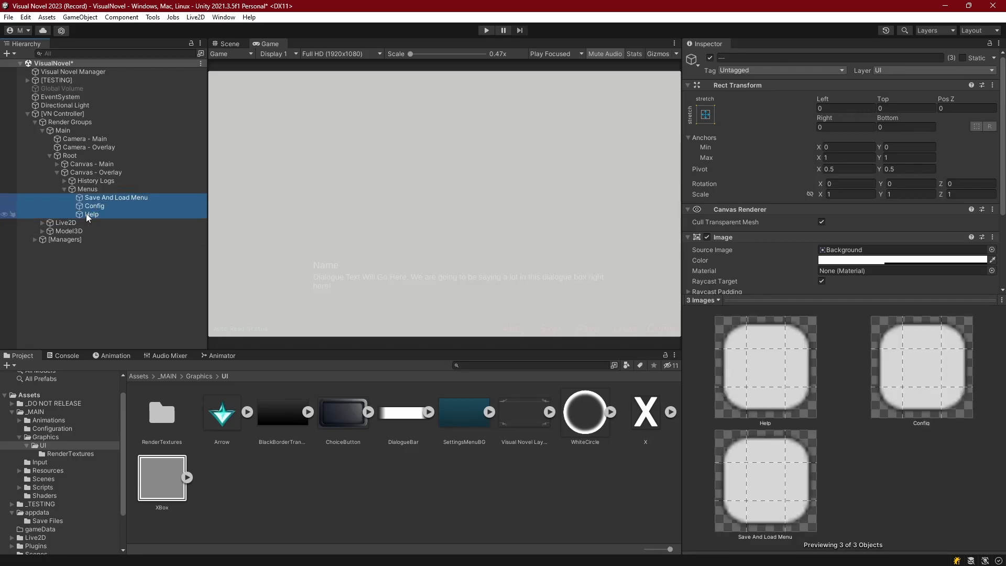
Remove the Image component from the Save And Load Menu, Config and Help panels and from Menus.
left_click(993, 236)
left_click(914, 260)
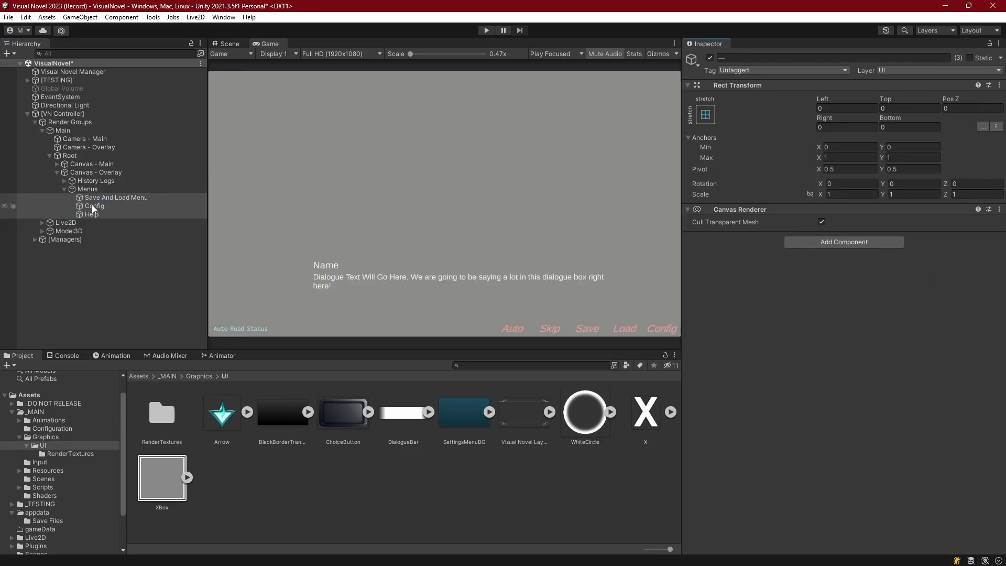
left_click(88, 190)
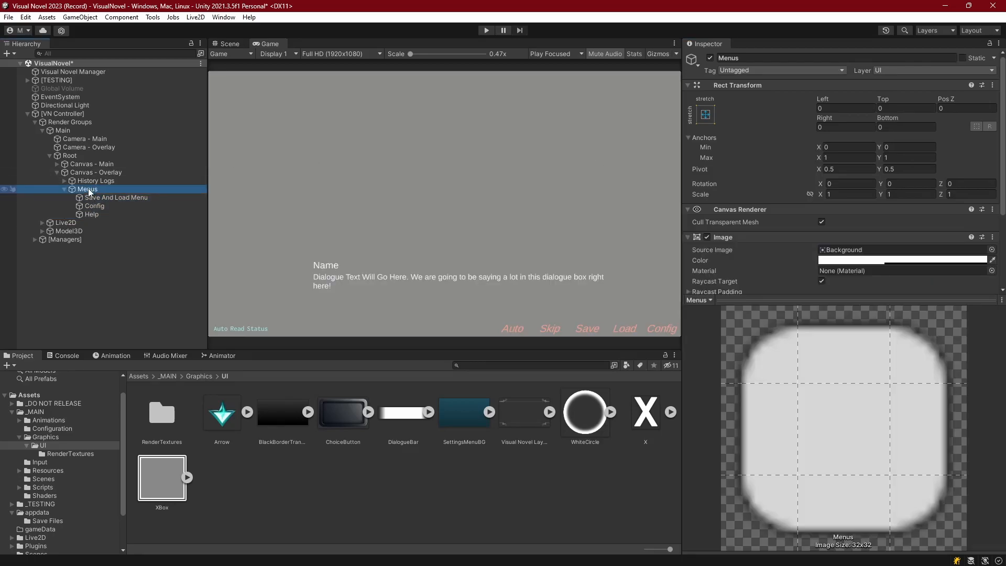
left_click(992, 237)
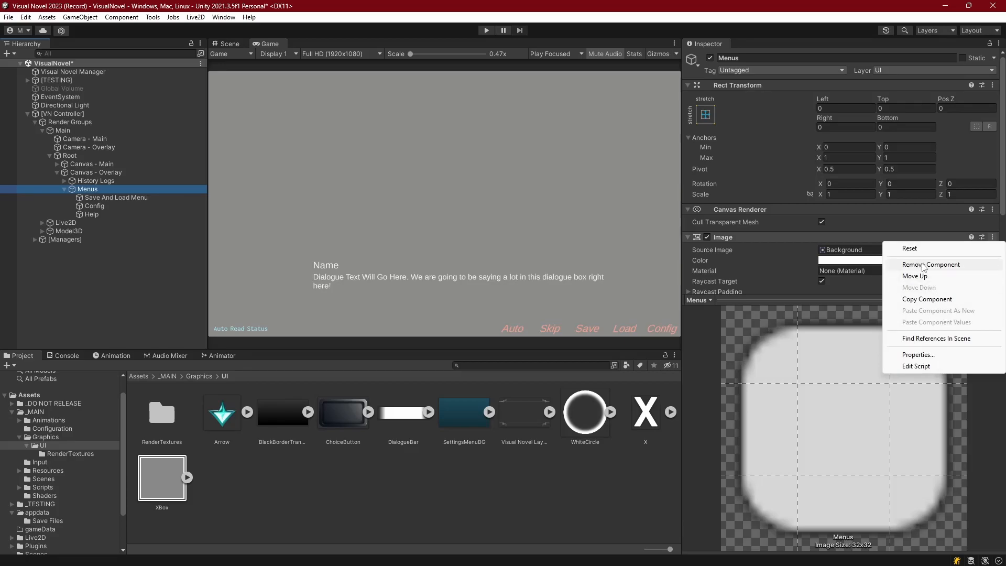
left_click(921, 266)
Try to group the Save And Load Menu, Config and Help panels under a new empty object named Pages inside Menus.
right_click(100, 190)
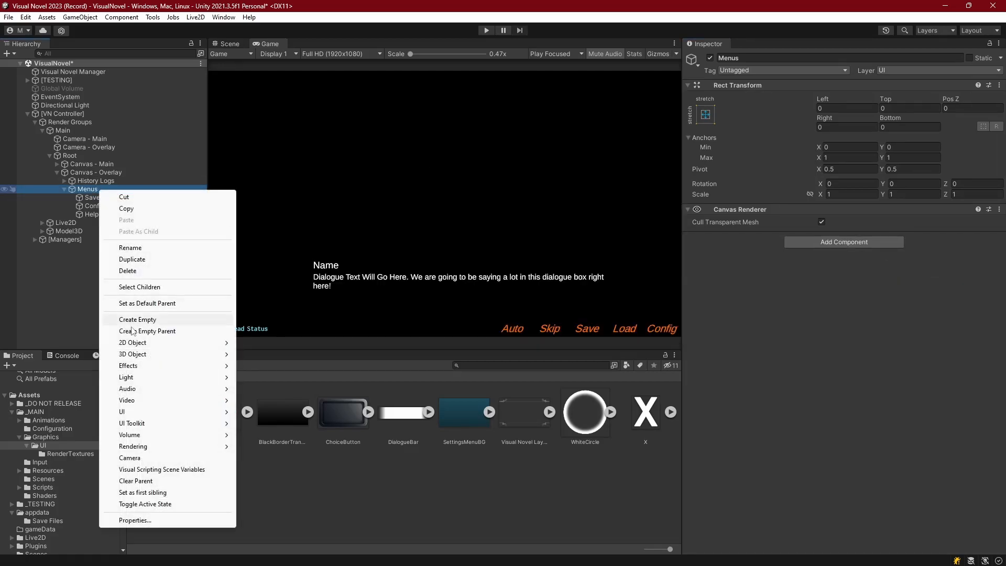
left_click(145, 321)
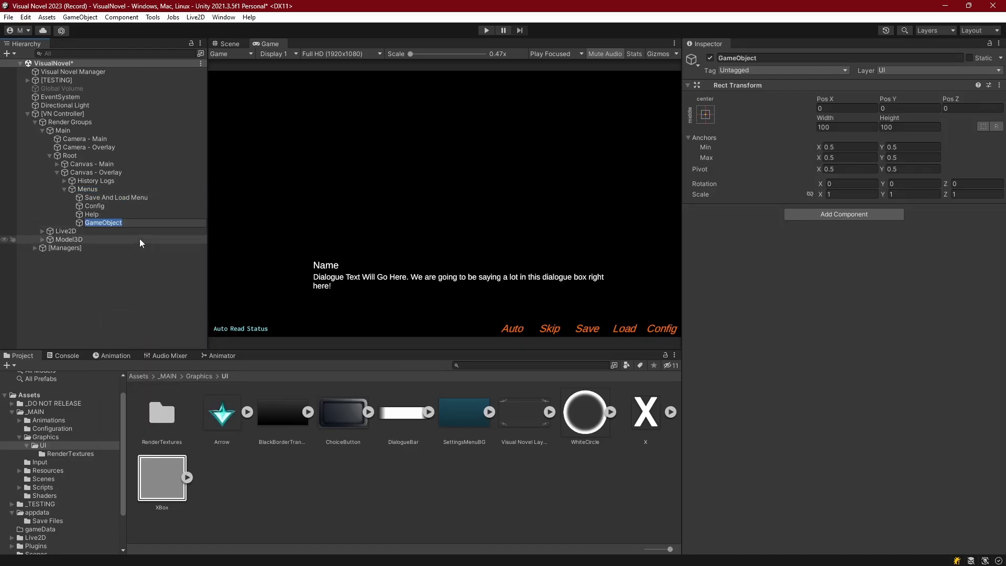
type("Pages")
key("Return")
left_click(108, 195)
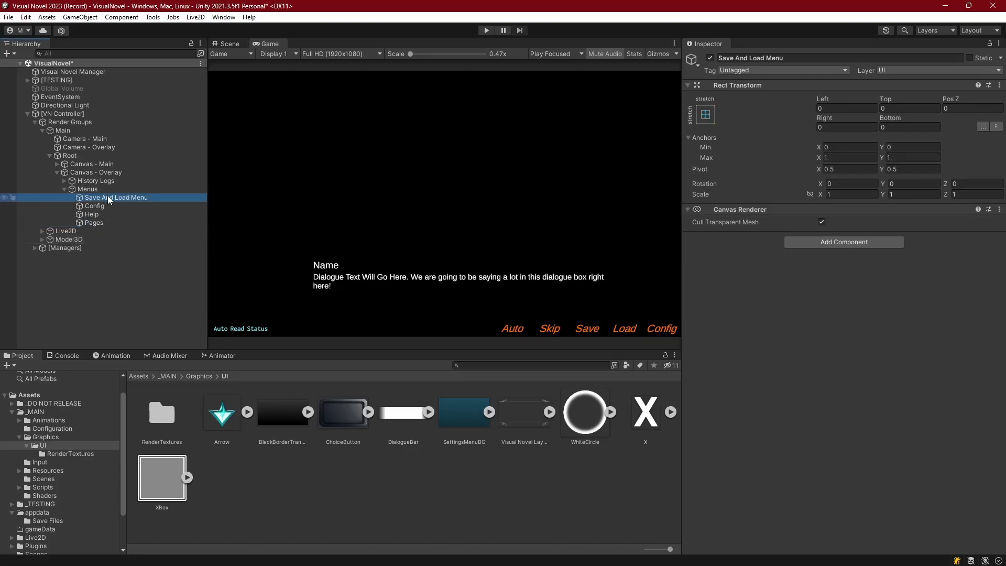
left_click(99, 205, "shift")
left_click(93, 213, "shift")
left_click_drag(105, 197, 95, 224)
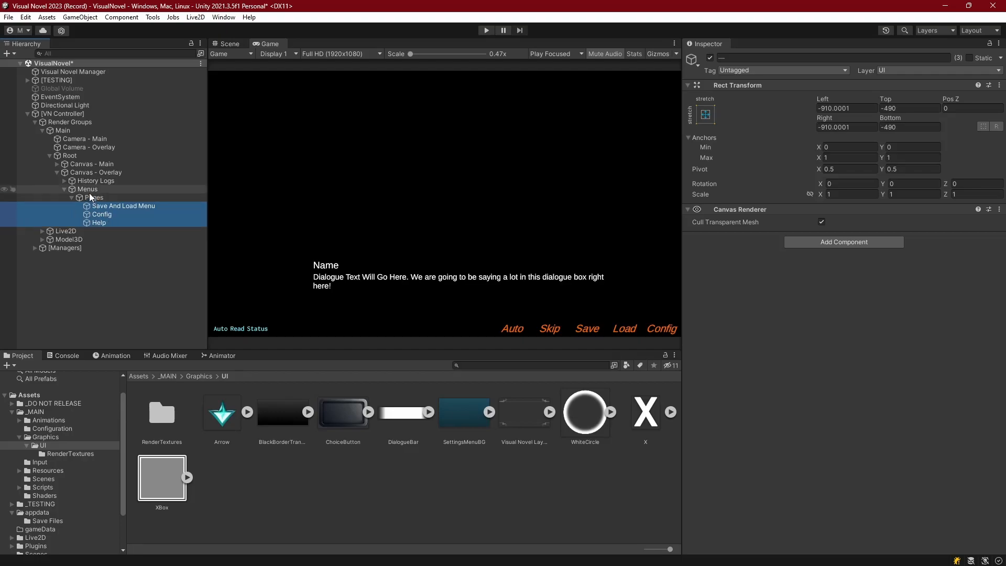
key("ctrl+z")
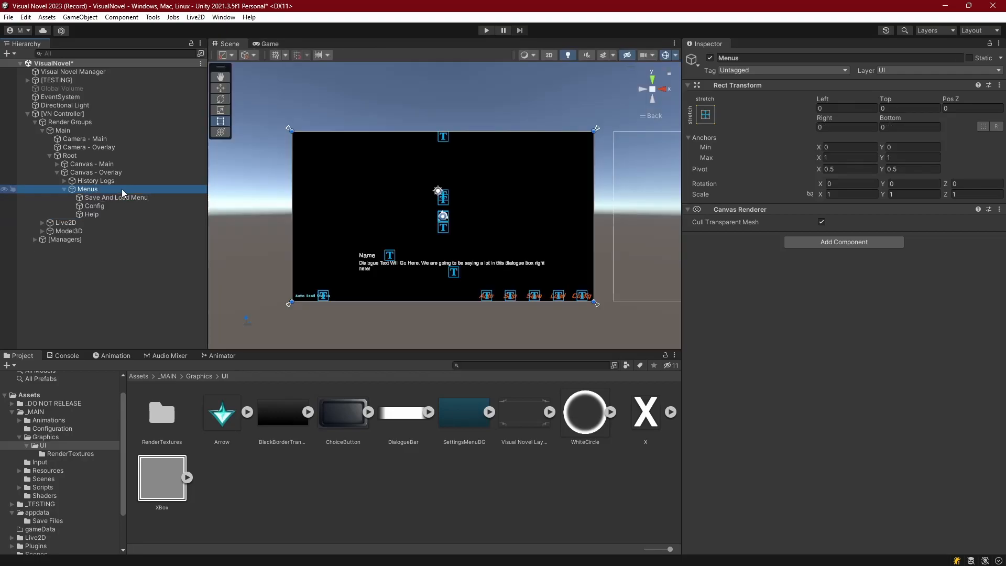
Create an empty object under Menus and stretch its anchors, pivot and position to fill the parent in both directions.
left_click(99, 205)
left_click(98, 214)
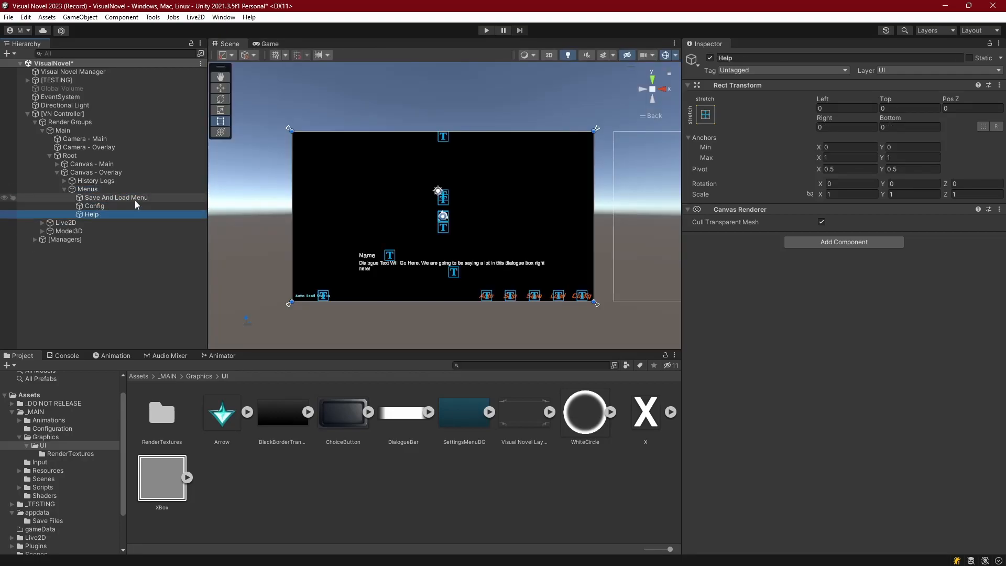
right_click(89, 189)
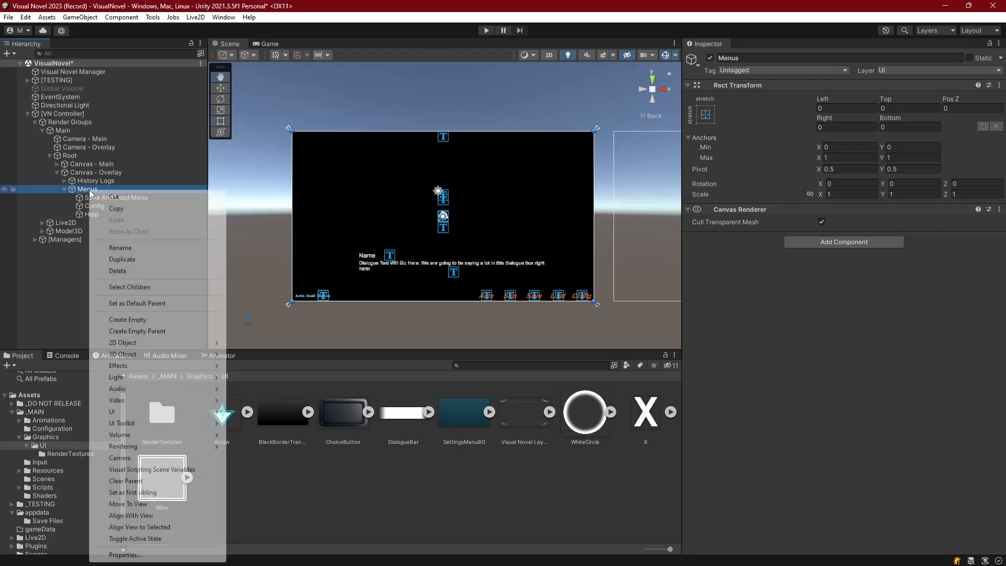
left_click(127, 319)
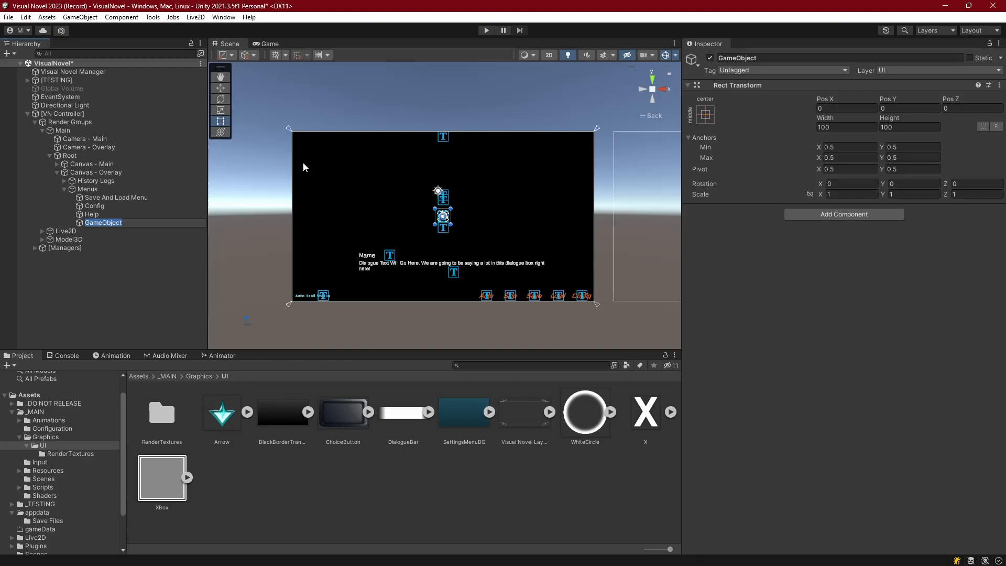
scroll(427, 217, "up", 3)
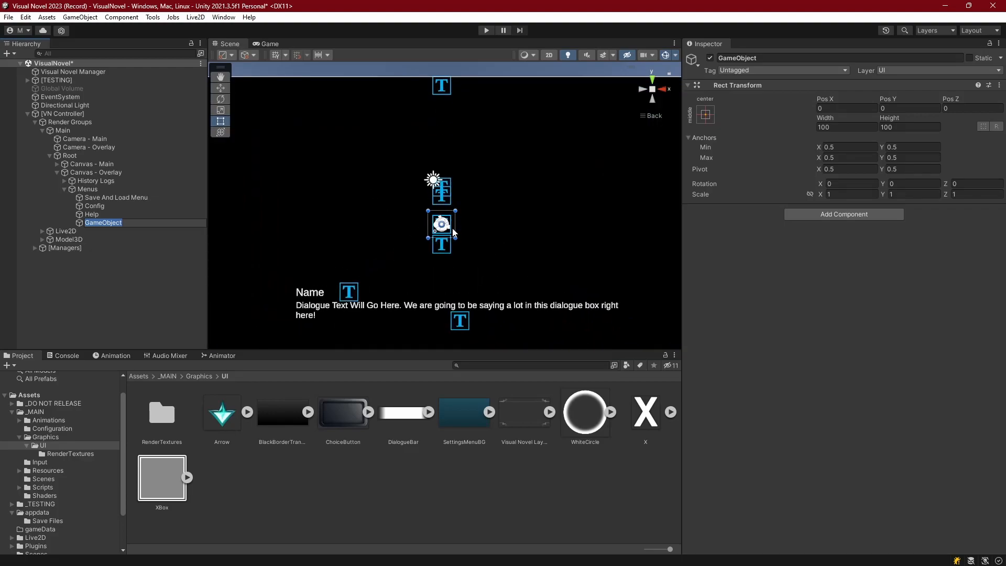
scroll(453, 231, "down", 2)
left_click(706, 114)
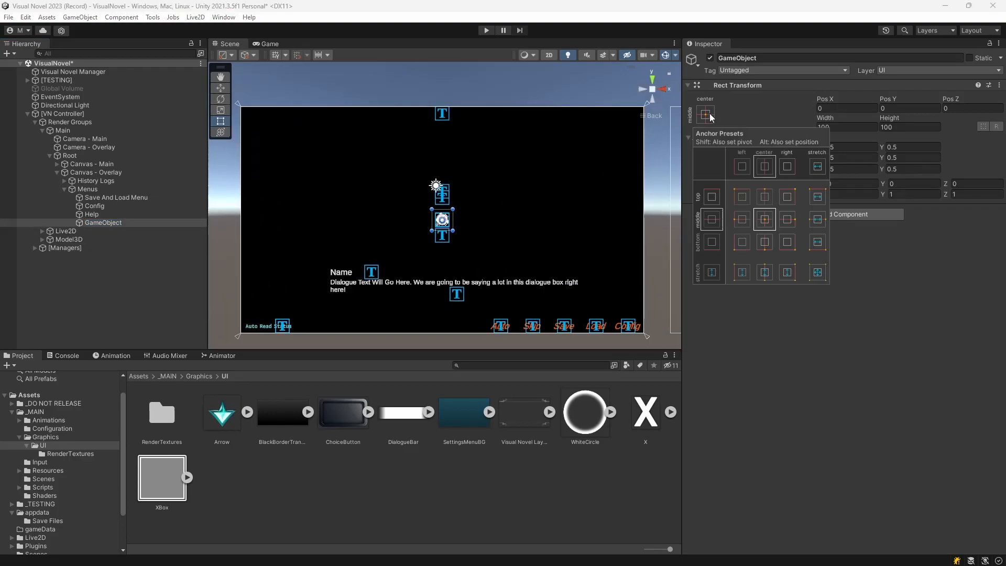
key("shift+alt")
left_click(816, 271, "alt+shift")
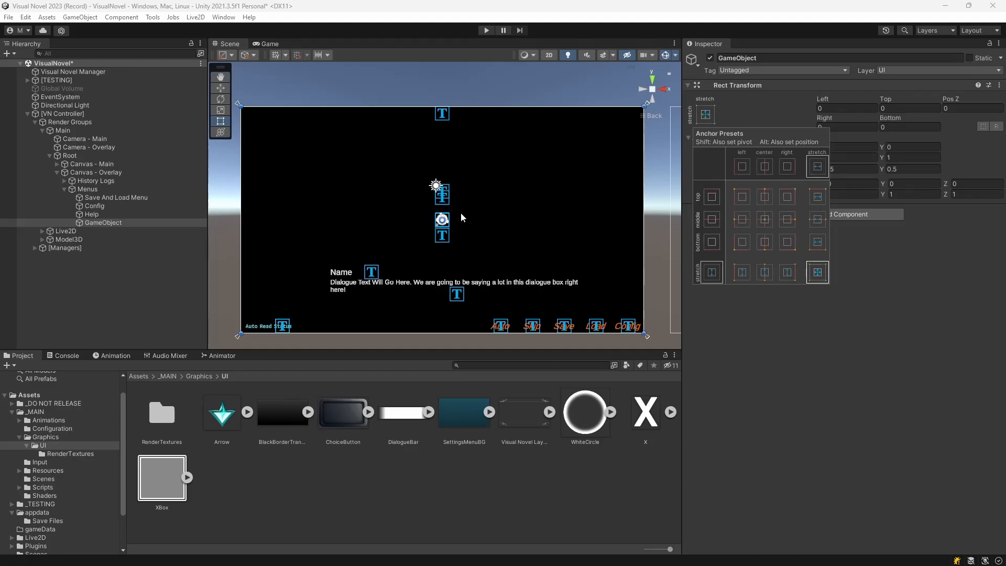
Rename the new empty object under Menus to Pages.
scroll(417, 212, "down", 2)
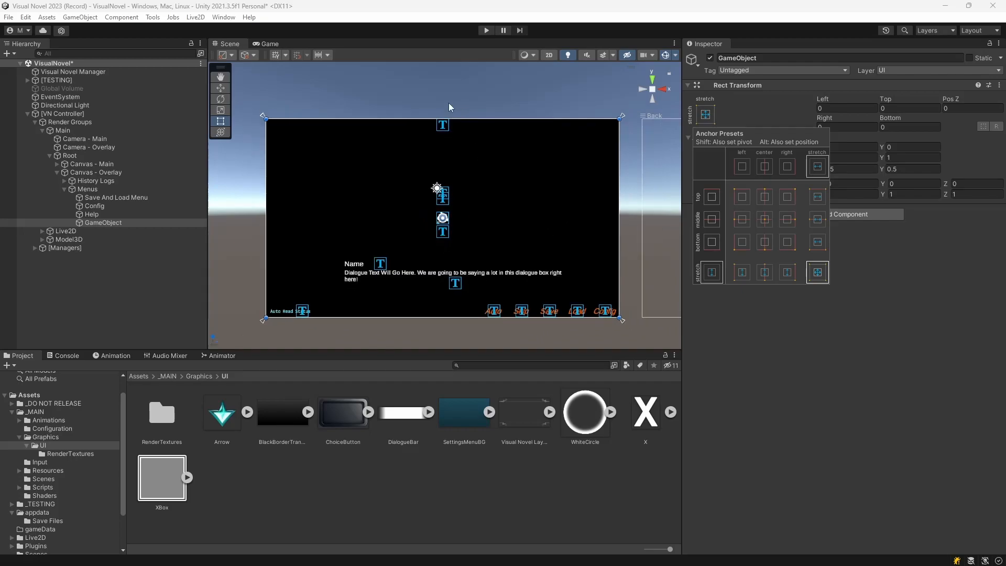
left_click(118, 222)
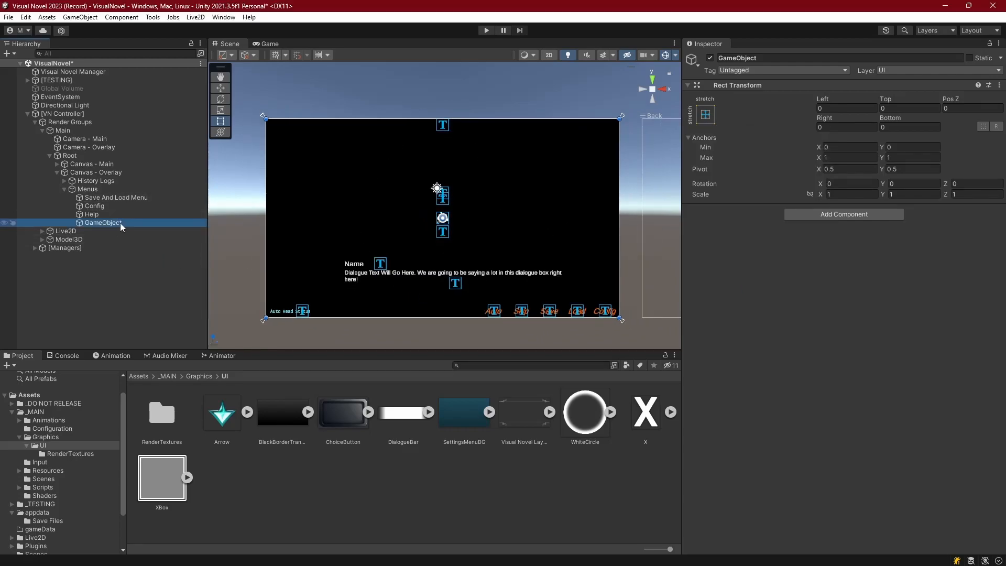
key("F2")
type("Pages")
key("Return")
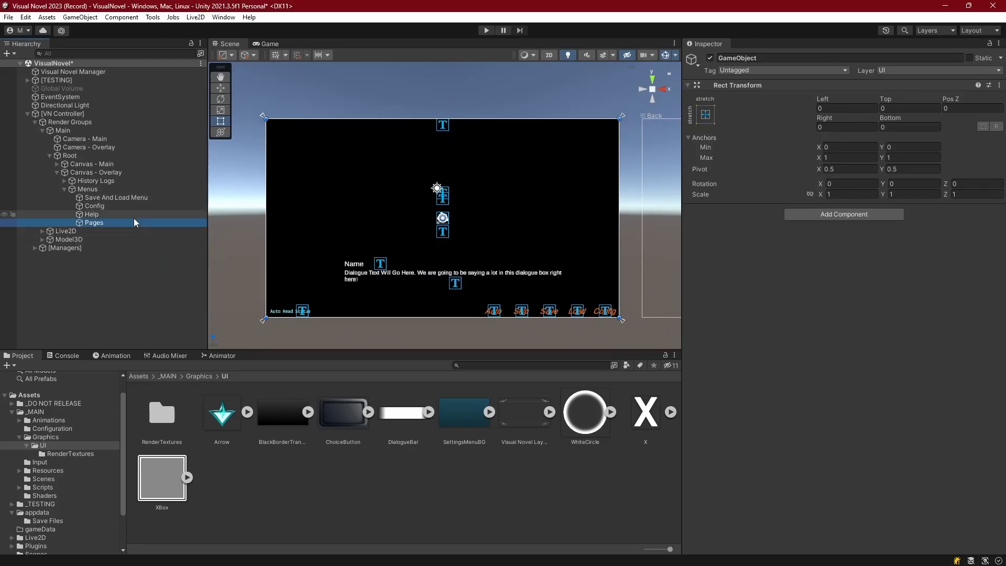
Make the Save And Load Menu, Config and Help objects children of Pages.
left_click(109, 198)
left_click(93, 212, "shift")
left_click_drag(93, 213, 101, 226)
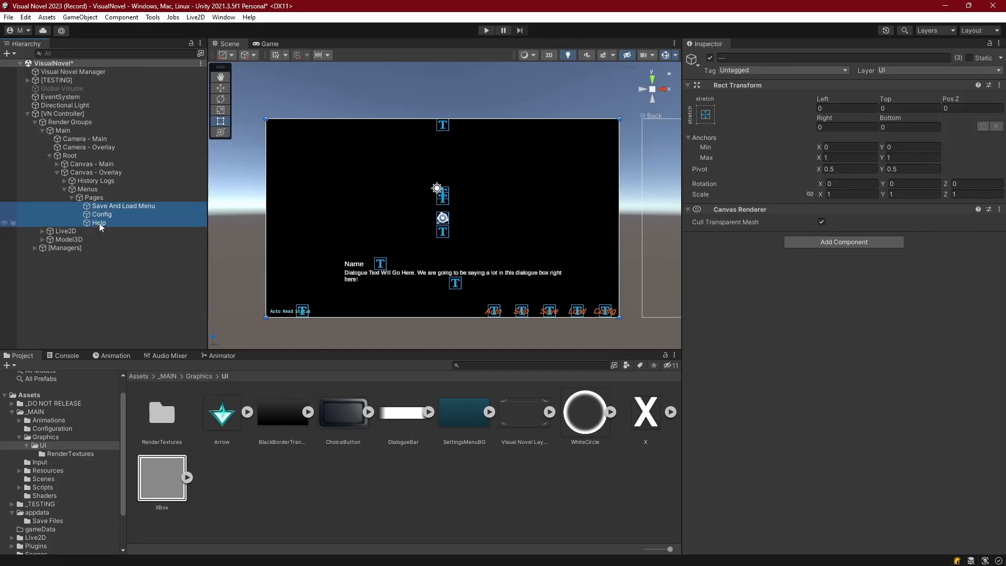
Create an empty object named Bakground under Menus, stretched to fill its parent, and place it above Pages.
left_click(96, 191)
right_click(91, 189)
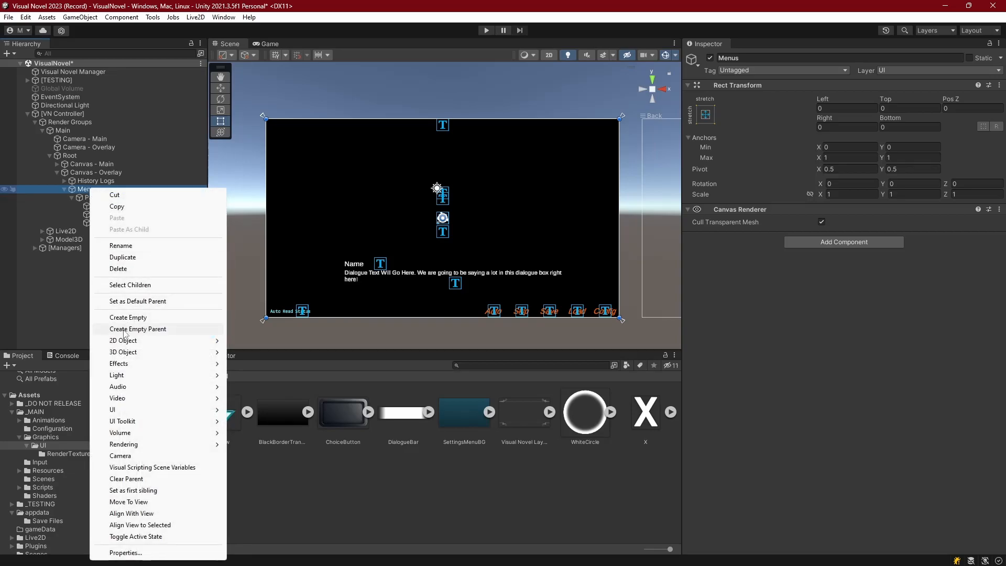
left_click(120, 318)
left_click(705, 115)
left_click(817, 271, "alt")
left_click_drag(100, 231, 95, 199)
left_click(120, 198)
type("Bakground")
key("Return")
Add a UI panel inside the new background object and use SettingsMenuBG as its source image.
right_click(101, 198)
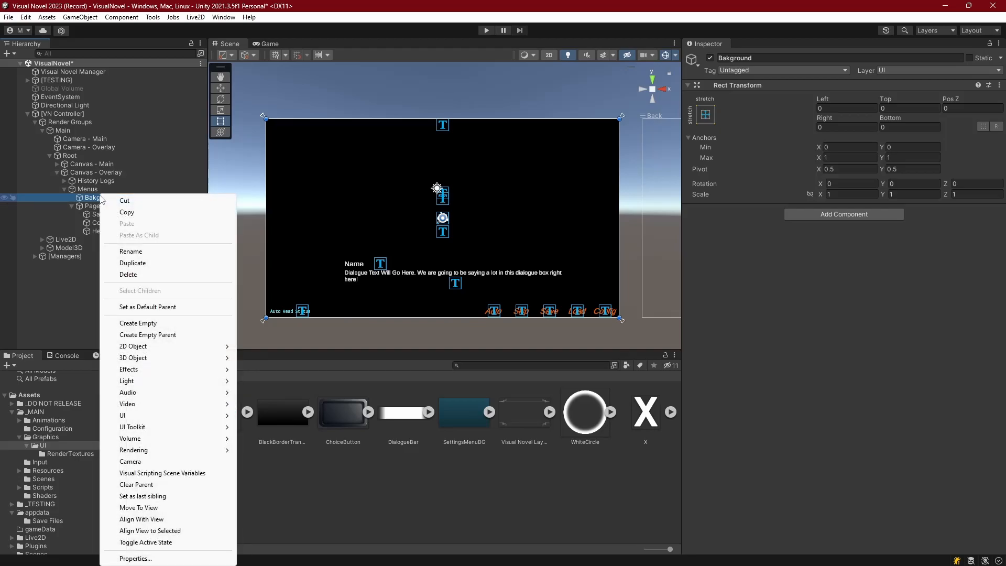
mouse_move(225, 417)
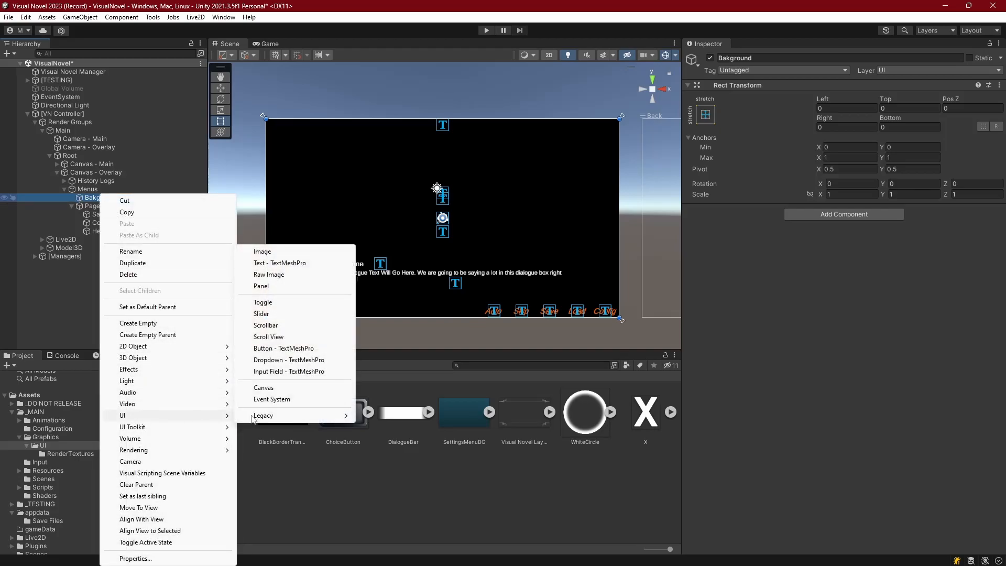
left_click(261, 286)
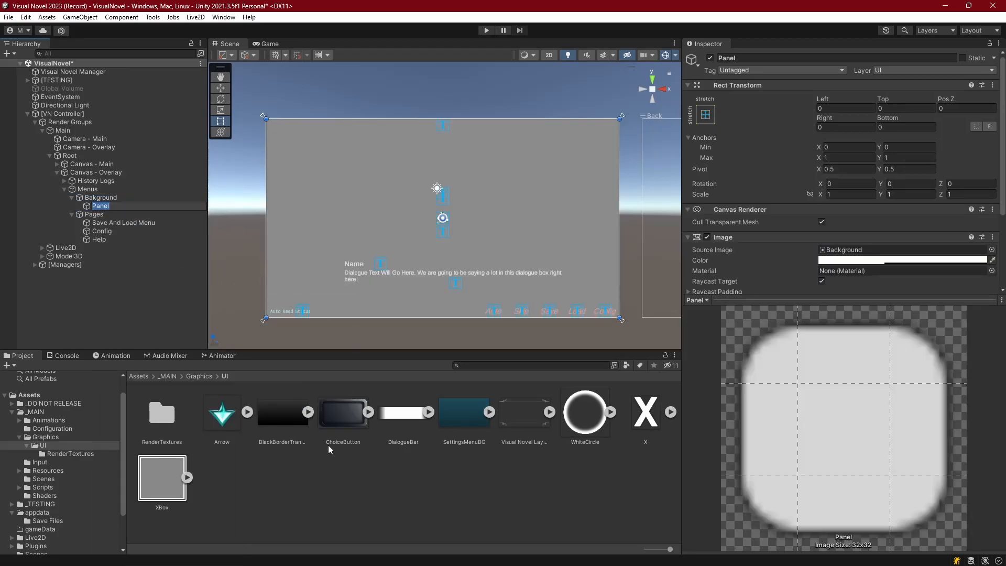
left_click_drag(461, 411, 859, 251)
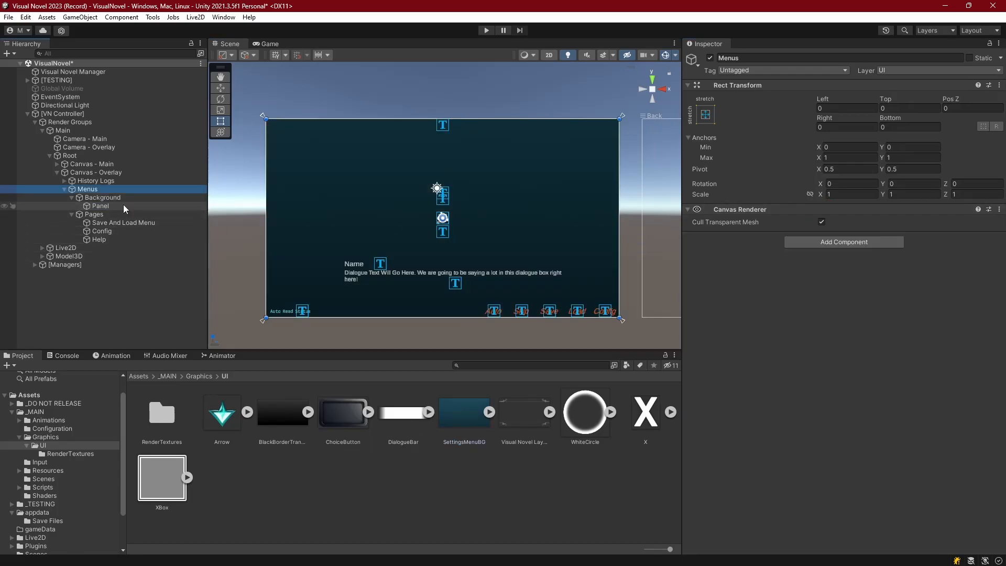
Create an empty object named Root under Menus and stretch it to fill its parent in both directions.
right_click(90, 190)
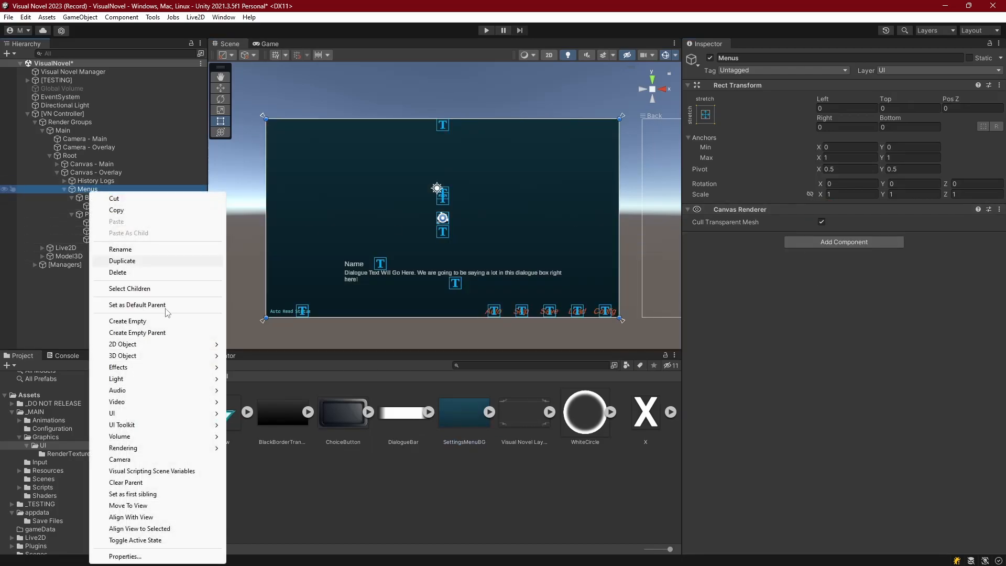
left_click(132, 322)
type("Root")
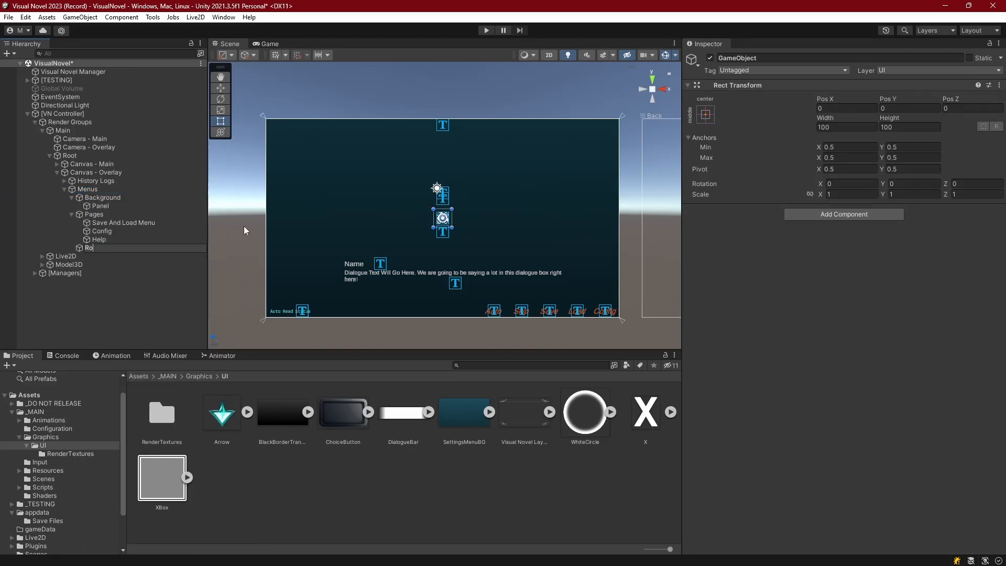
key("Return")
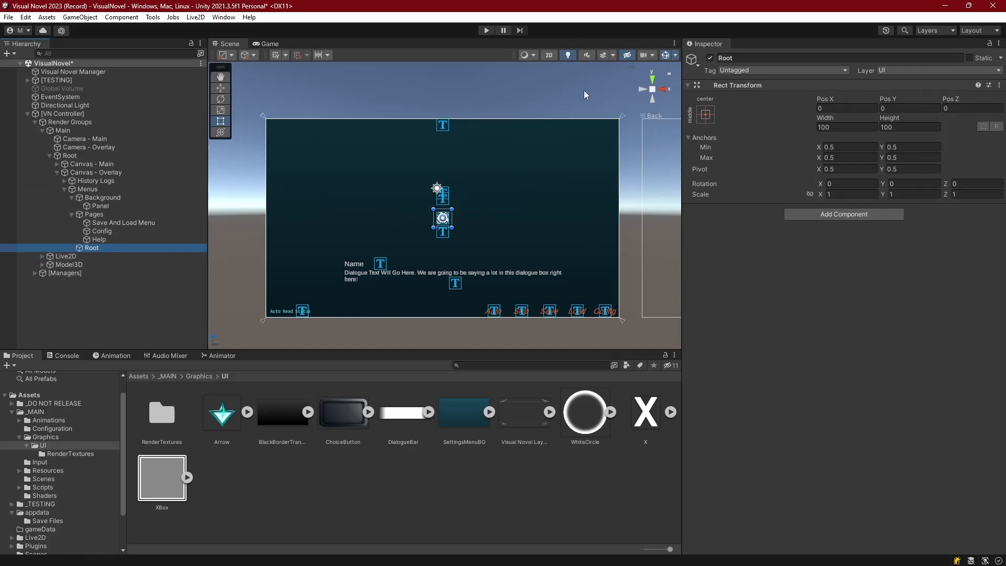
left_click(706, 115)
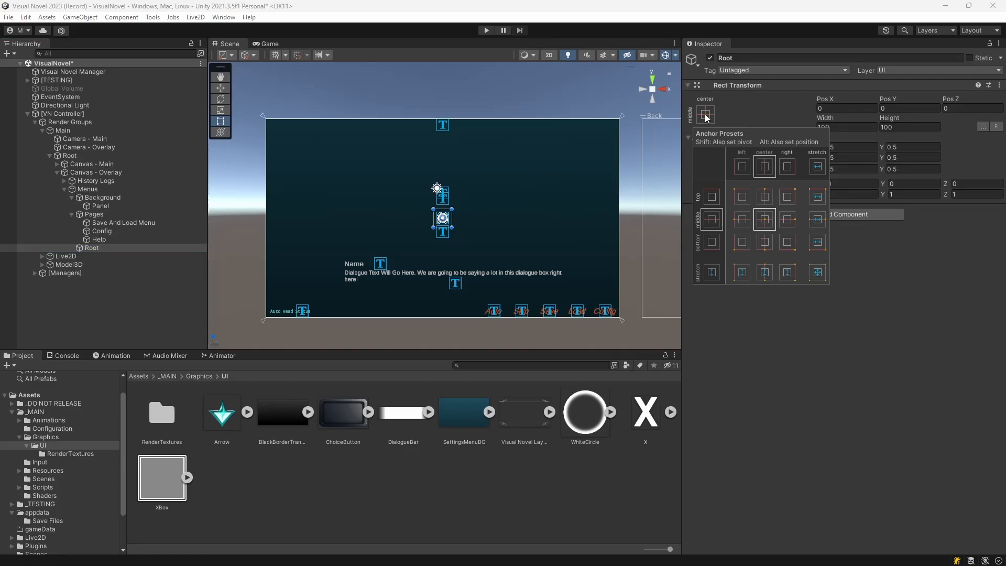
left_click(817, 272, "alt")
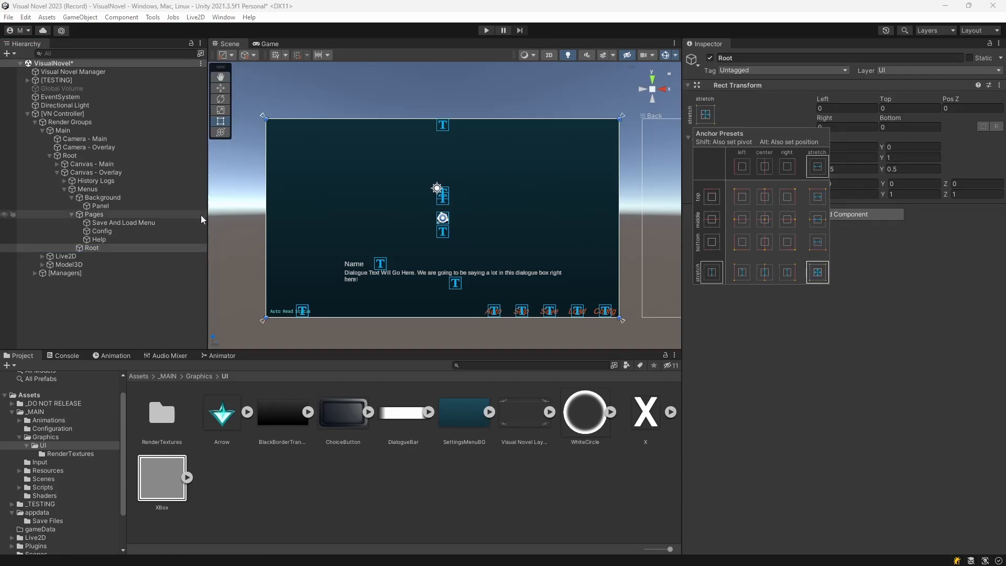
Place Root first inside Menus and make Background and Pages its children.
left_click(92, 247)
left_click_drag(92, 247, 105, 201)
left_click(95, 208)
left_click(94, 222, "ctrl")
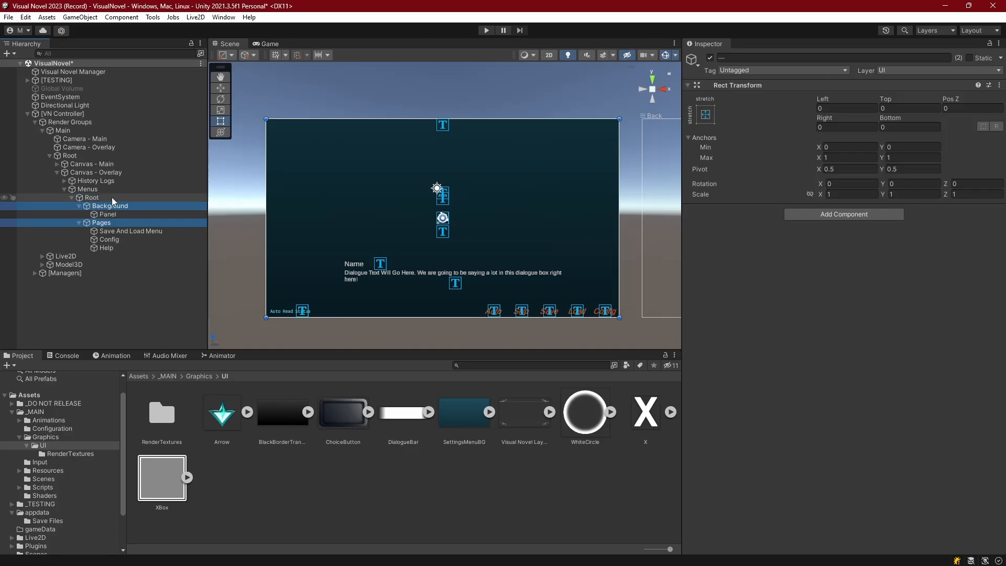
Add a Canvas Group component to the Root object inside Menus.
left_click(100, 198)
left_click(837, 212)
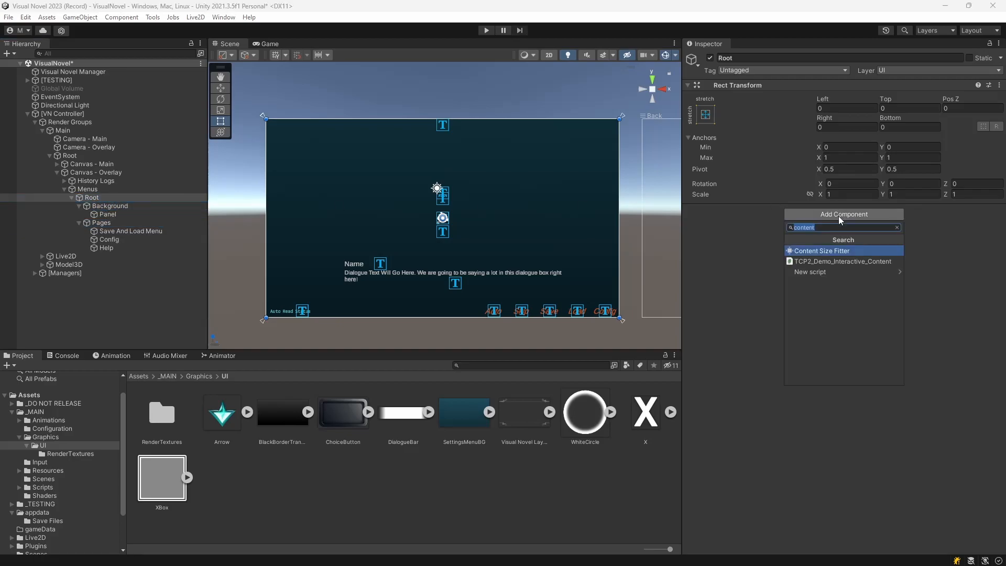
type("canv")
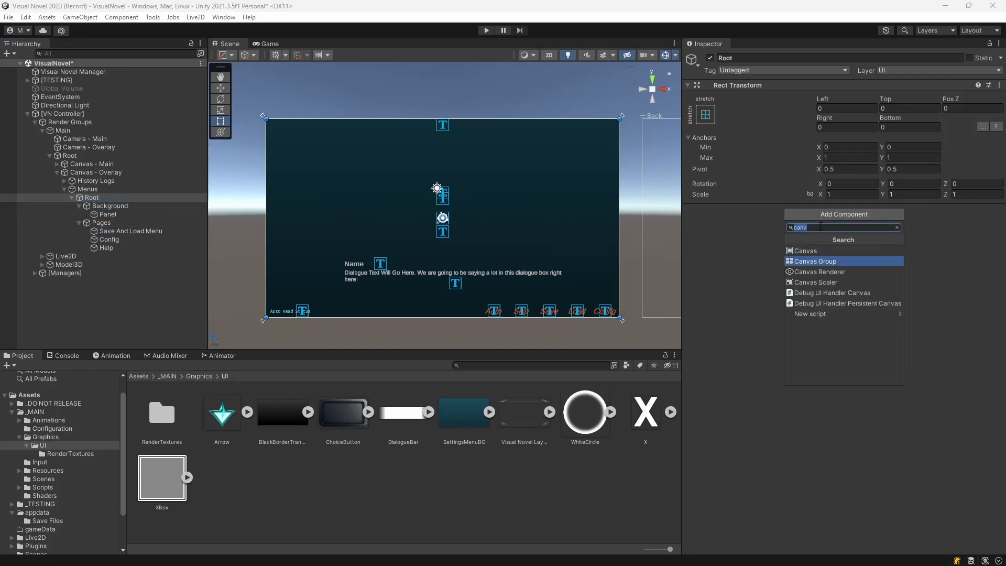
left_click(815, 261)
mouse_move(811, 222)
left_mouse_down()
mouse_move(784, 225)
mouse_move(817, 225)
left_mouse_up()
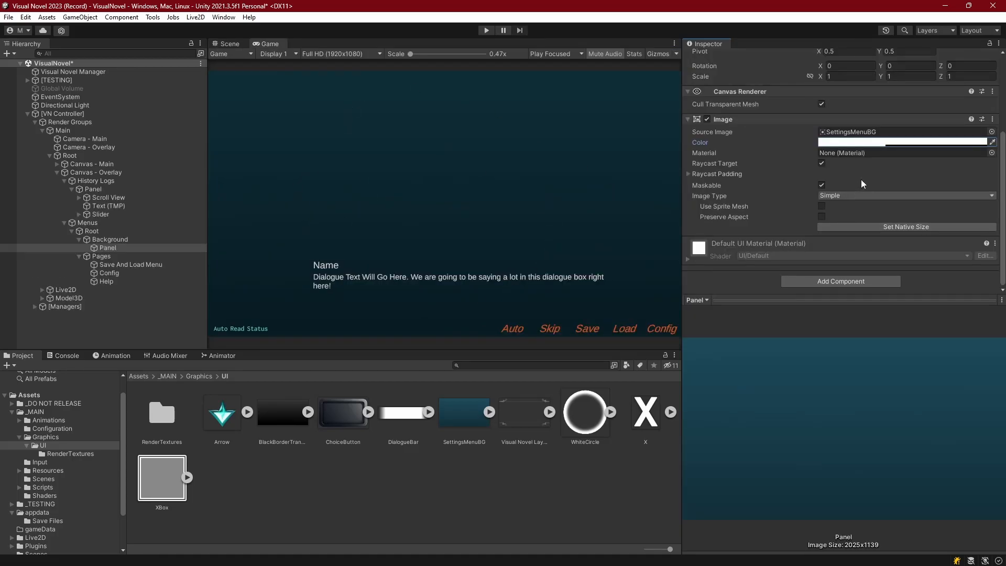
Set the alpha of the background panel's image color to 190.
left_click(859, 142)
left_click(906, 350)
left_click_drag(906, 352, 919, 353)
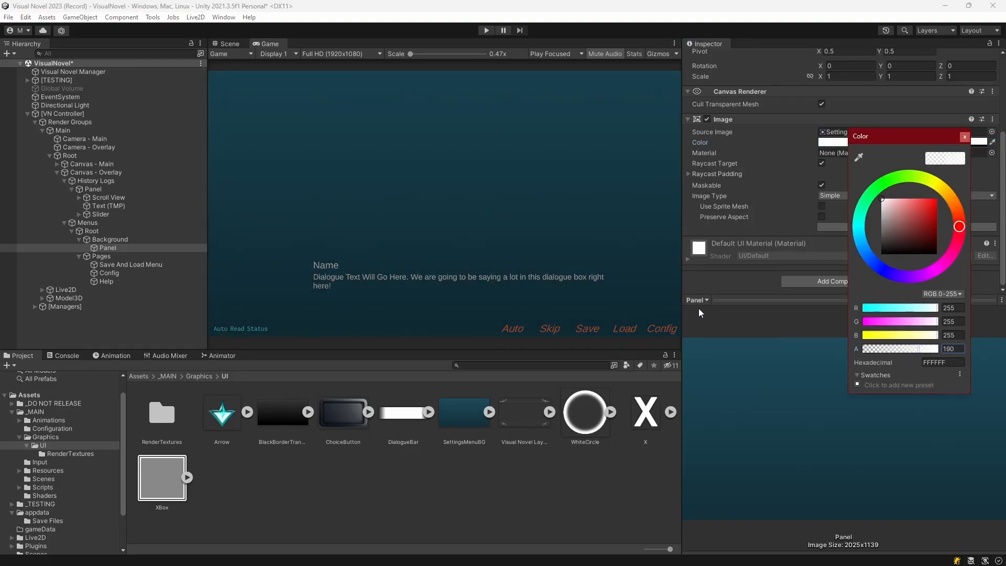
left_click(965, 136)
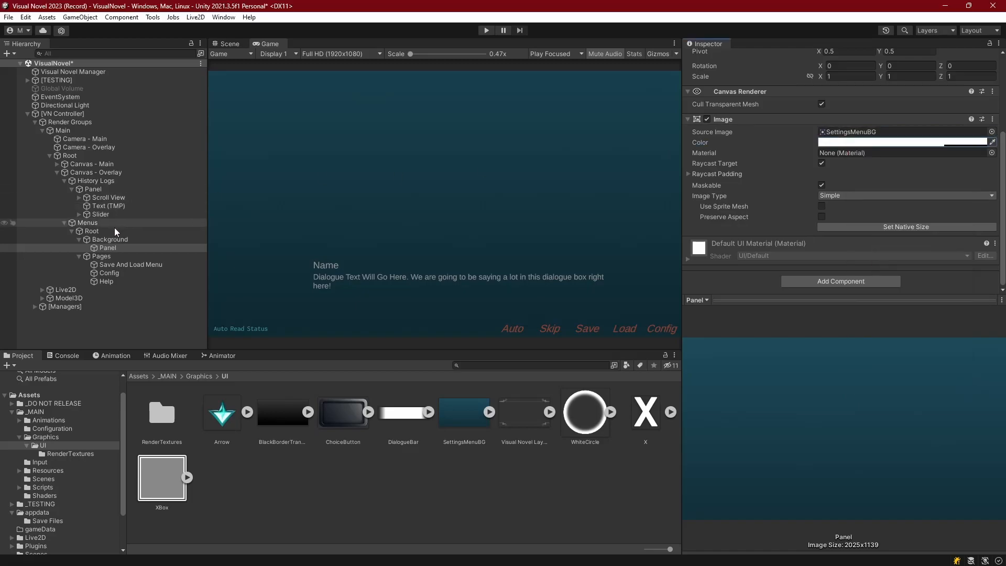
Duplicate the background panel as Decor and set its source image to Visual Novel Layout Overlay.
left_click(109, 240)
left_click(109, 249)
key("ctrl+d")
left_click(118, 256)
type("Decor")
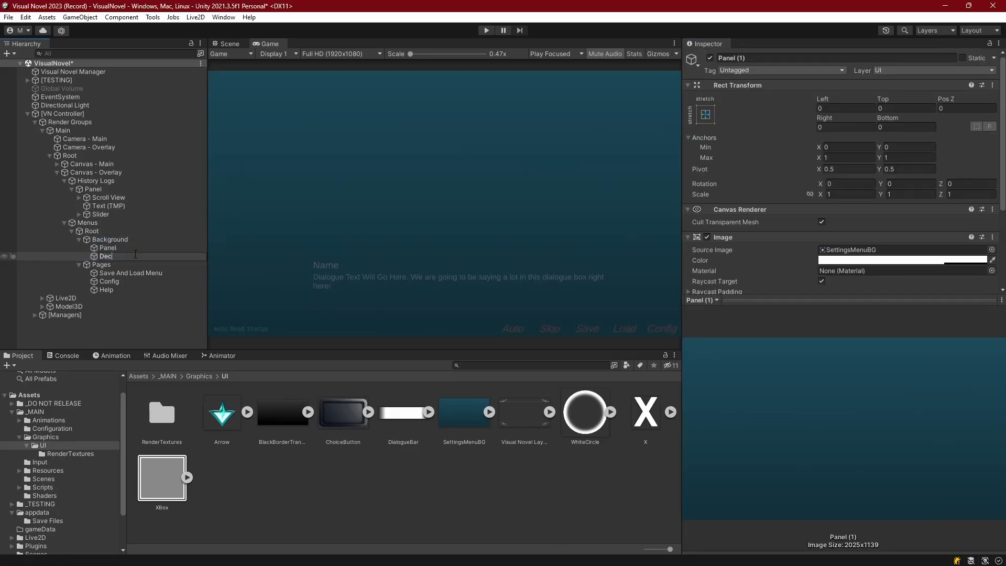
key("Return")
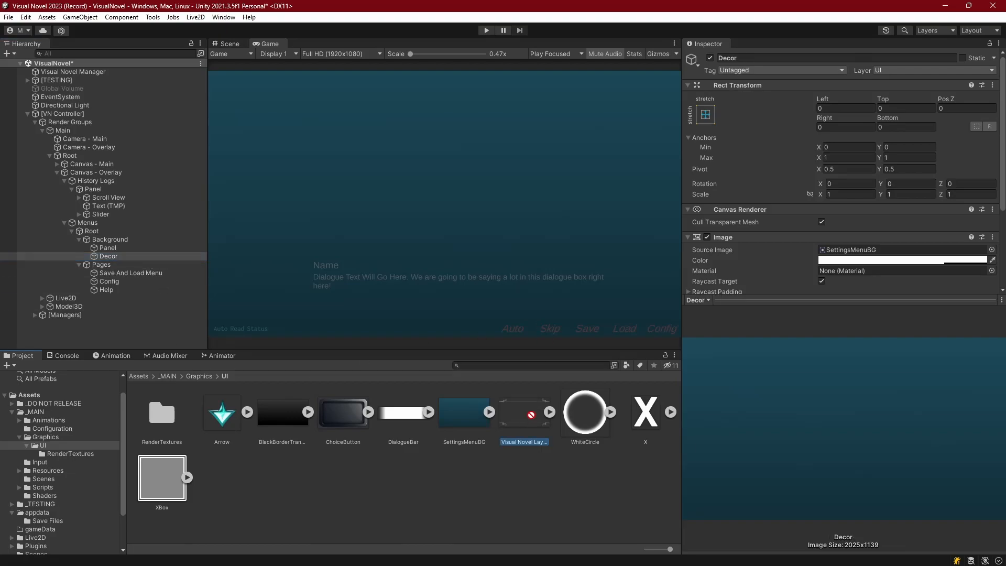
scroll(822, 131, "down", 3)
left_click_drag(525, 414, 853, 132)
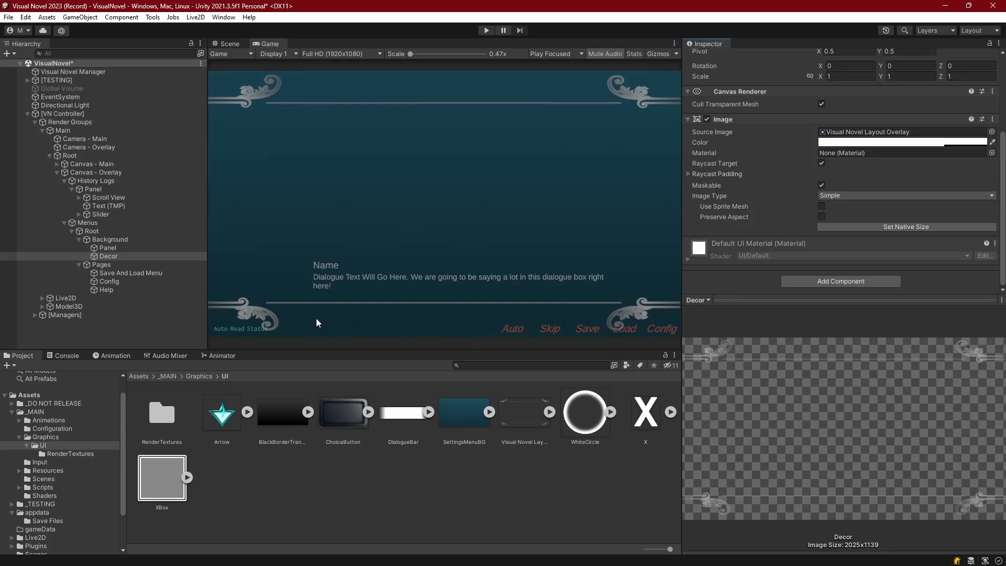
Create an empty object named Navigation Bar under Root, about 1243 by 94 in size, centered along the lower edge at Y -476.
left_click(90, 231)
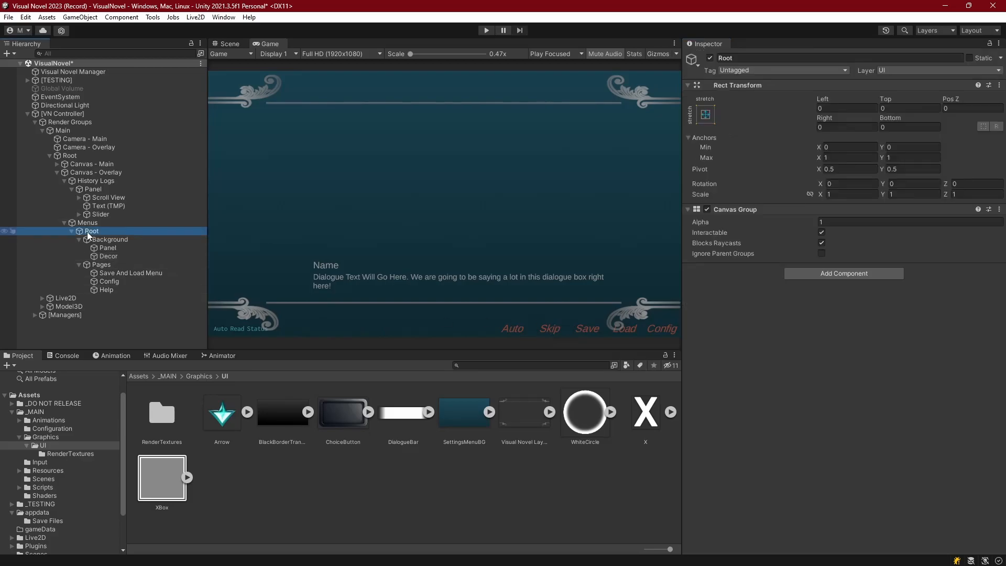
right_click(90, 231)
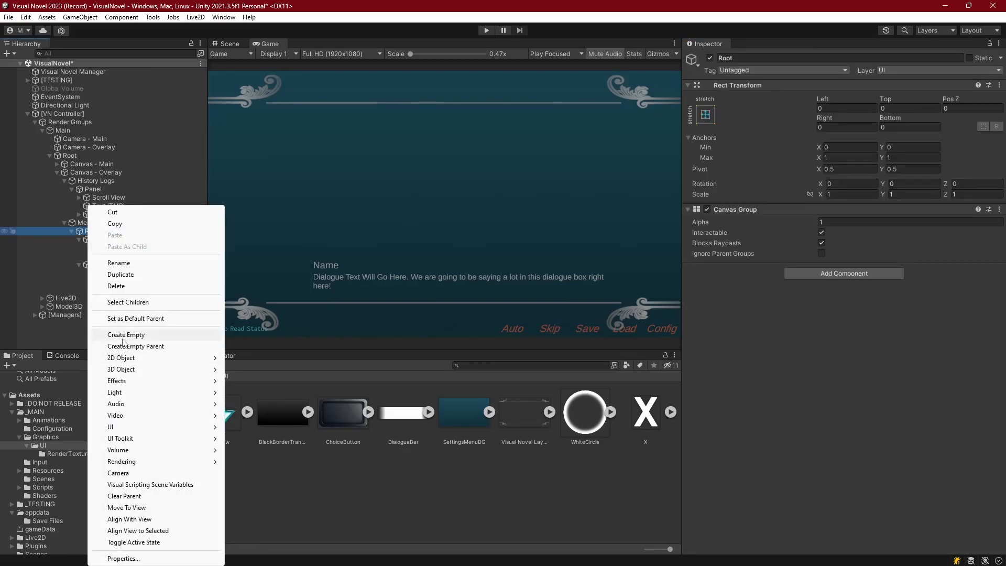
left_click(125, 336)
left_click(222, 44)
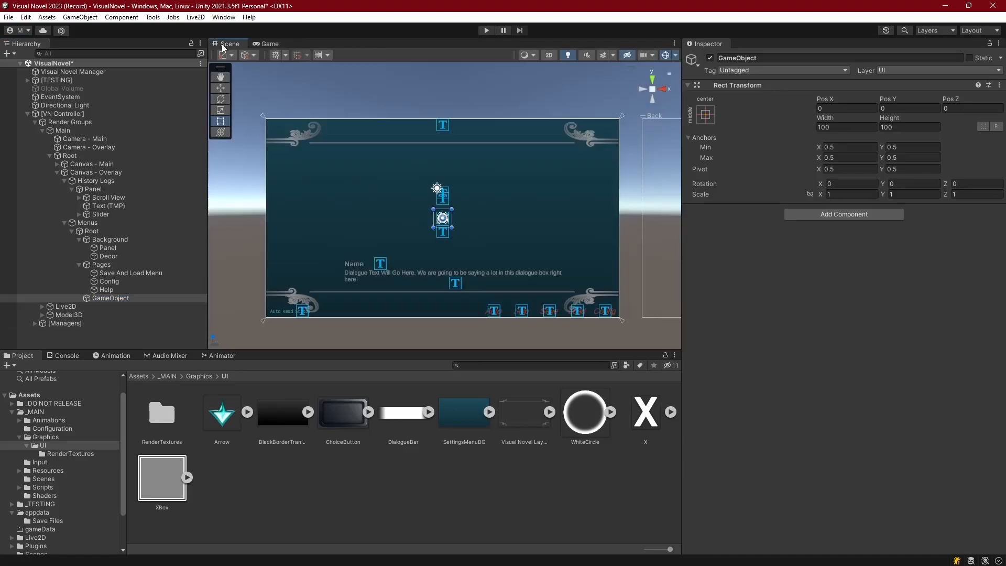
scroll(447, 223, "up", 3)
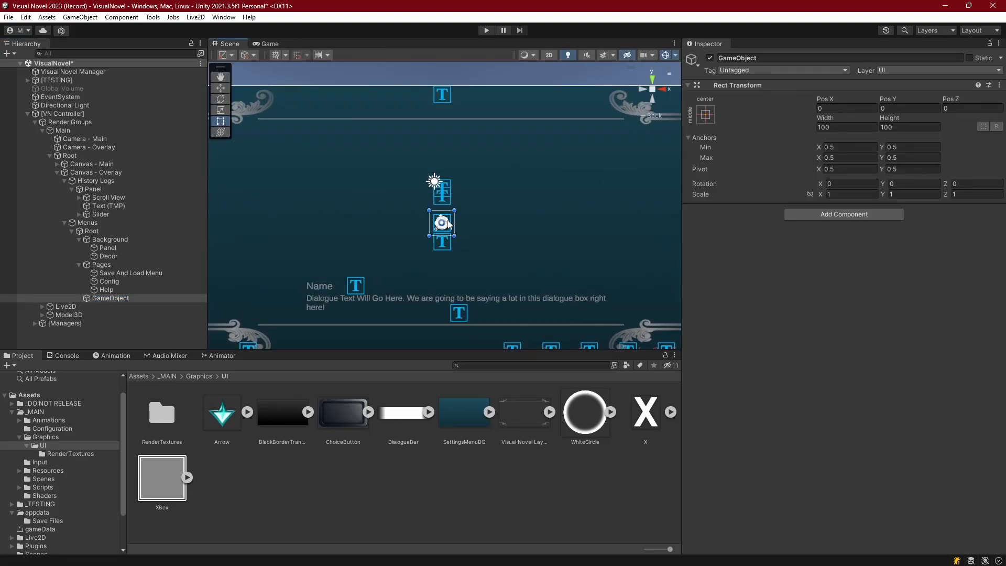
middle_click_drag(461, 255, 464, 212)
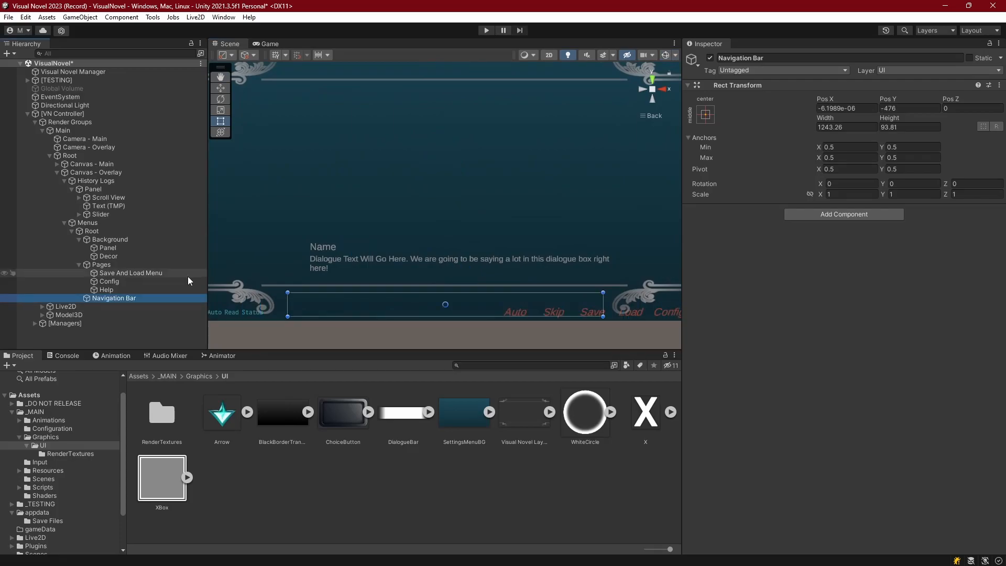
Add a TextMeshPro button named Return under Navigation Bar and set its label text to Return.
left_click(79, 264)
left_click(79, 240)
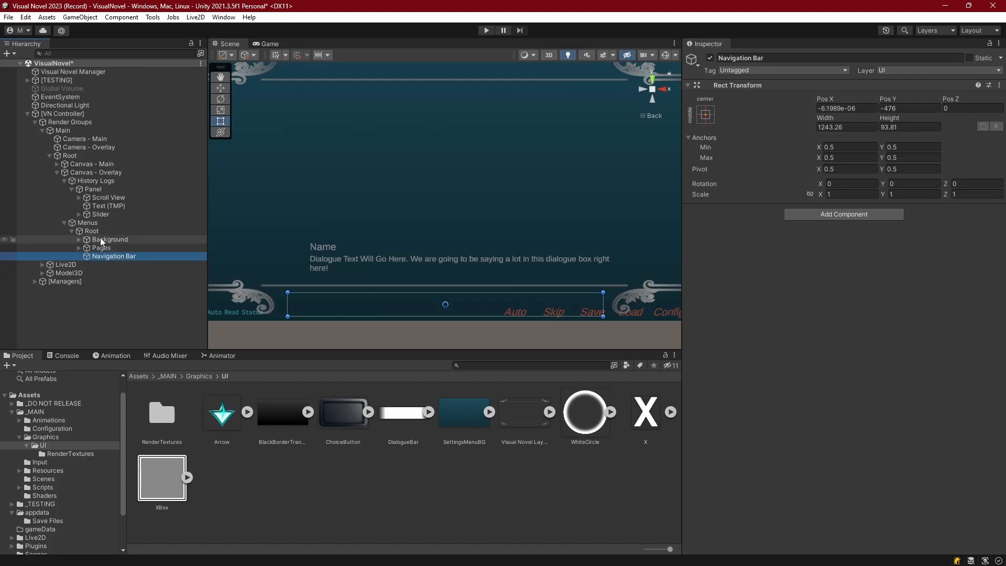
right_click(113, 257)
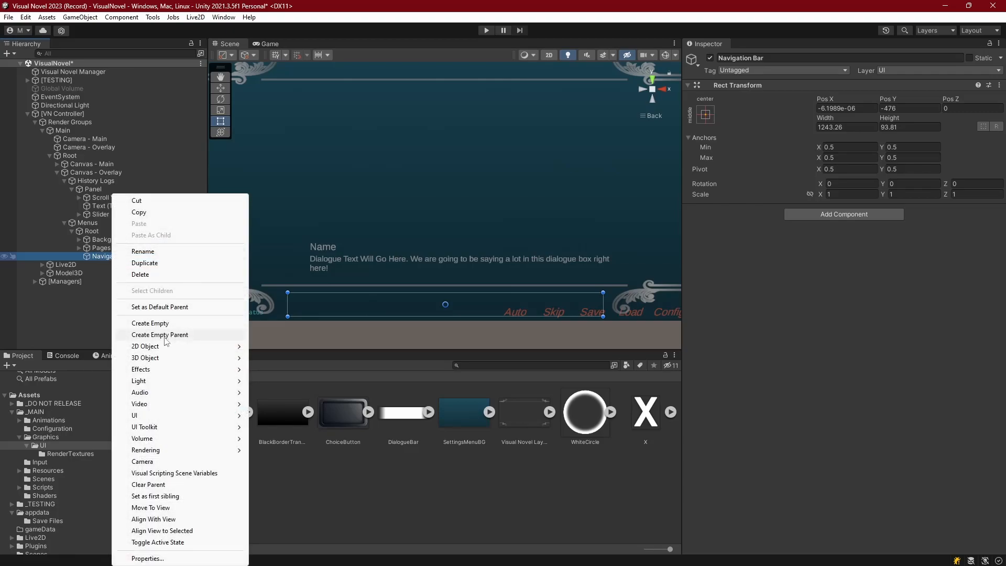
mouse_move(142, 415)
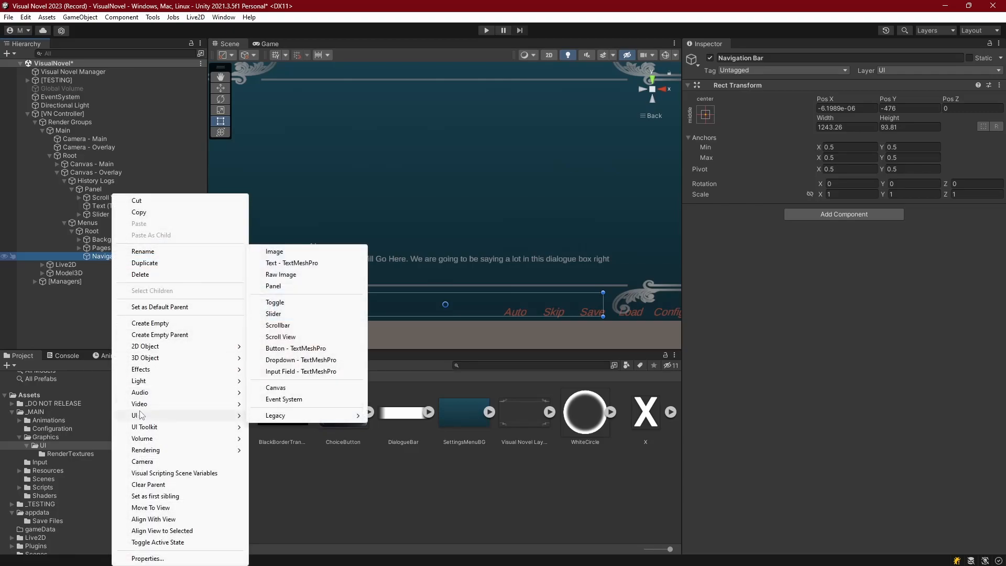
left_click(297, 347)
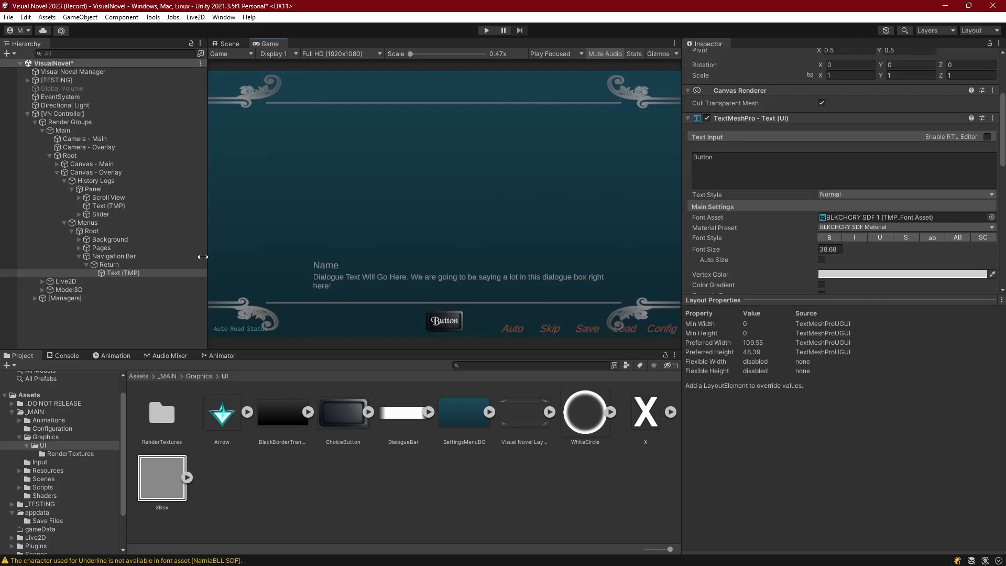
left_click(819, 175)
type("Return")
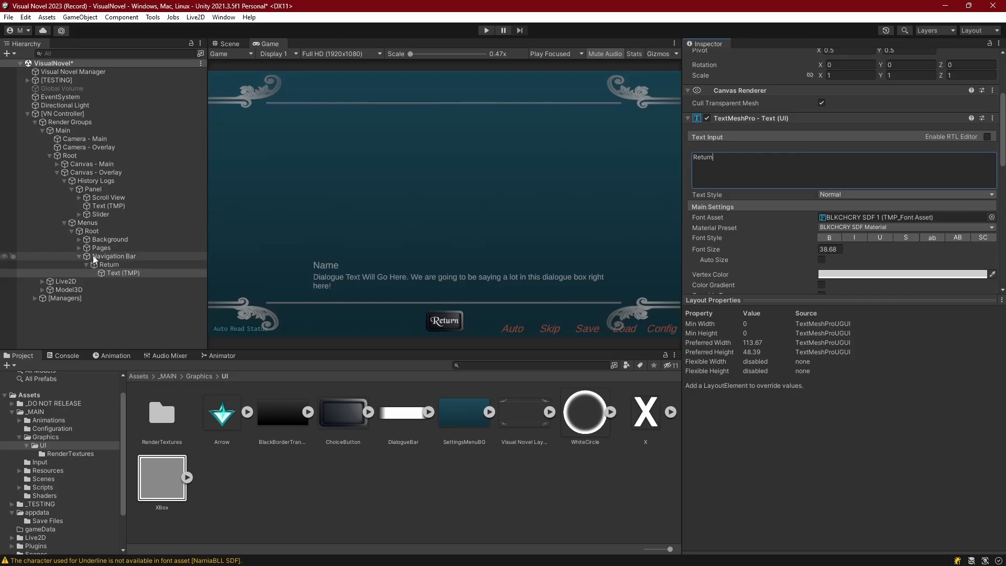
Add a Horizontal Layout Group component to the Navigation Bar object.
left_click(114, 256)
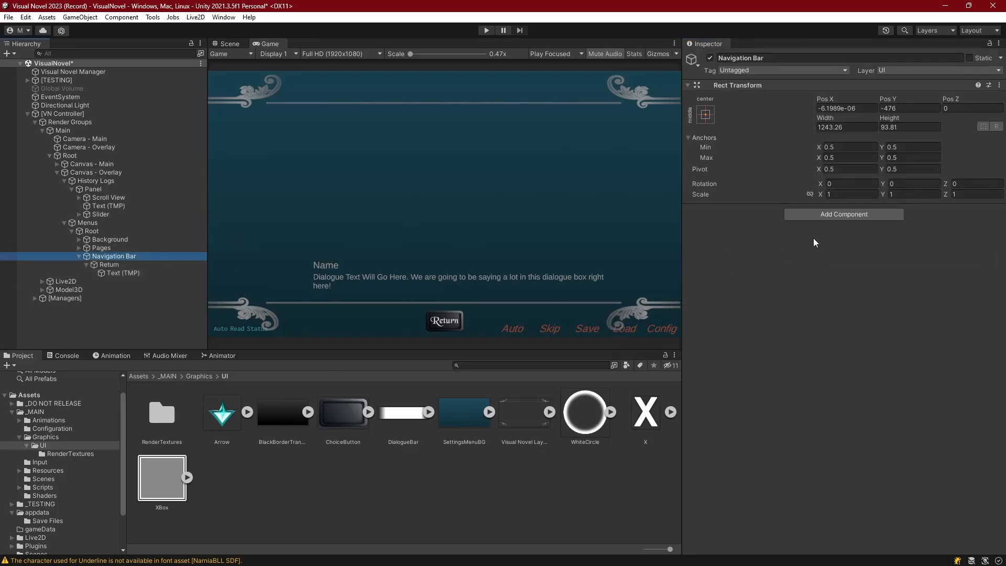
left_click(819, 212)
type("horizontal")
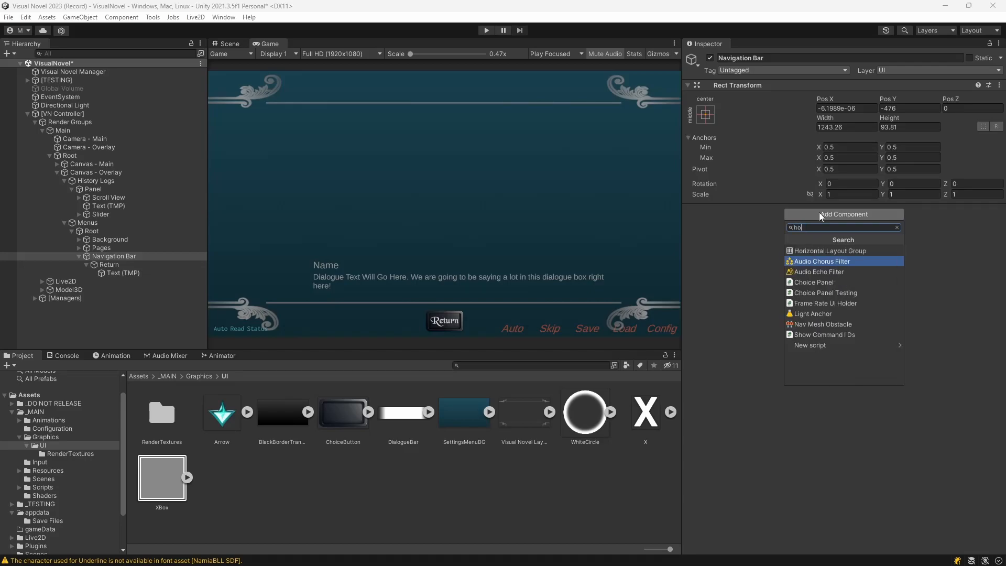
key("Return")
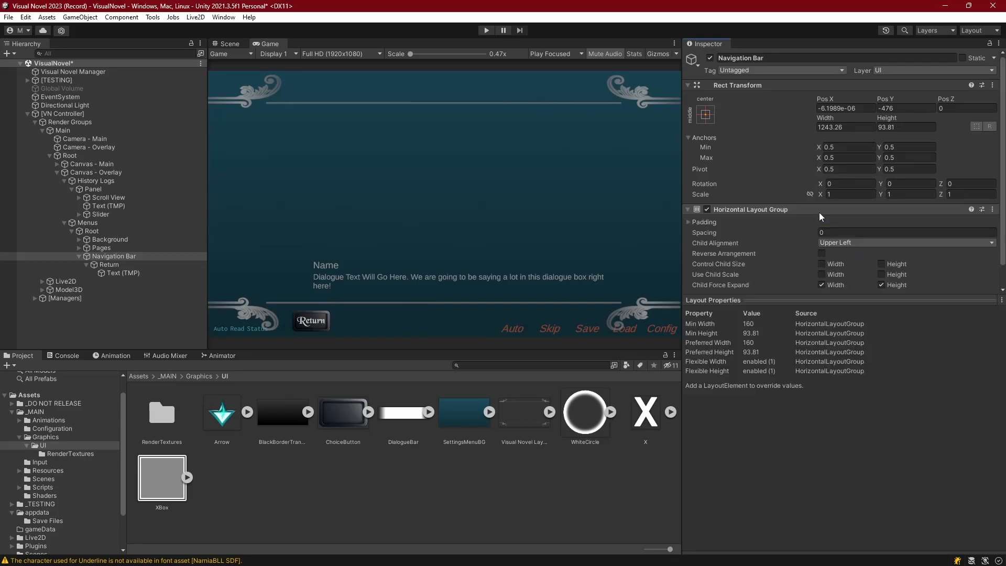
Add a Layout Element component to the Return button and enable its preferred width and preferred height.
left_click(123, 264)
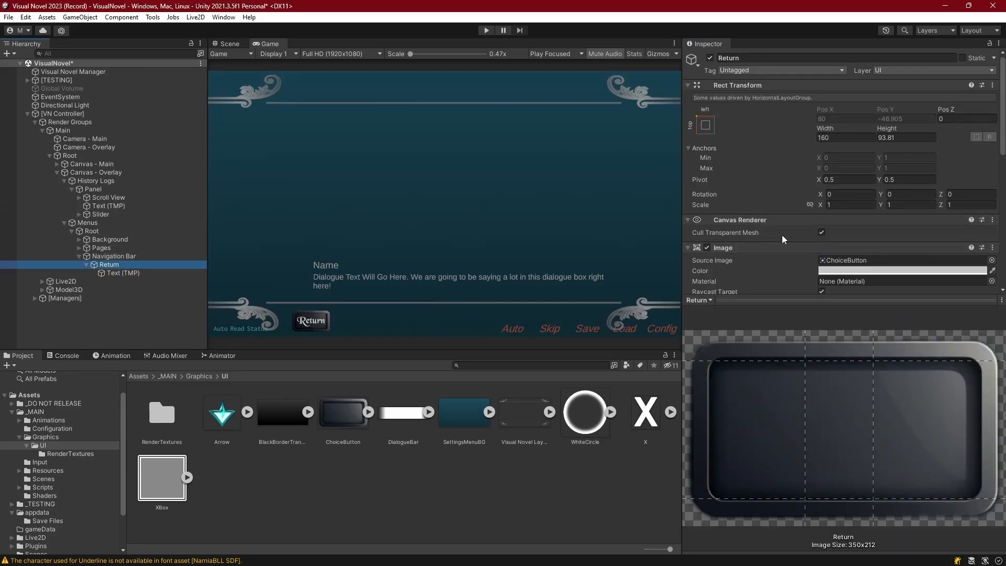
scroll(782, 235, "down", 10)
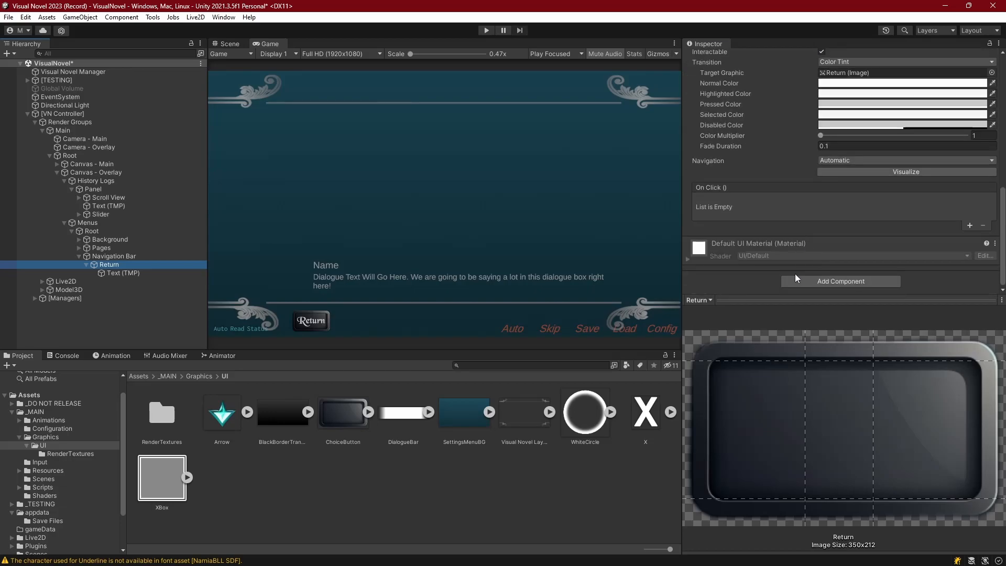
left_click(808, 282)
type("layout")
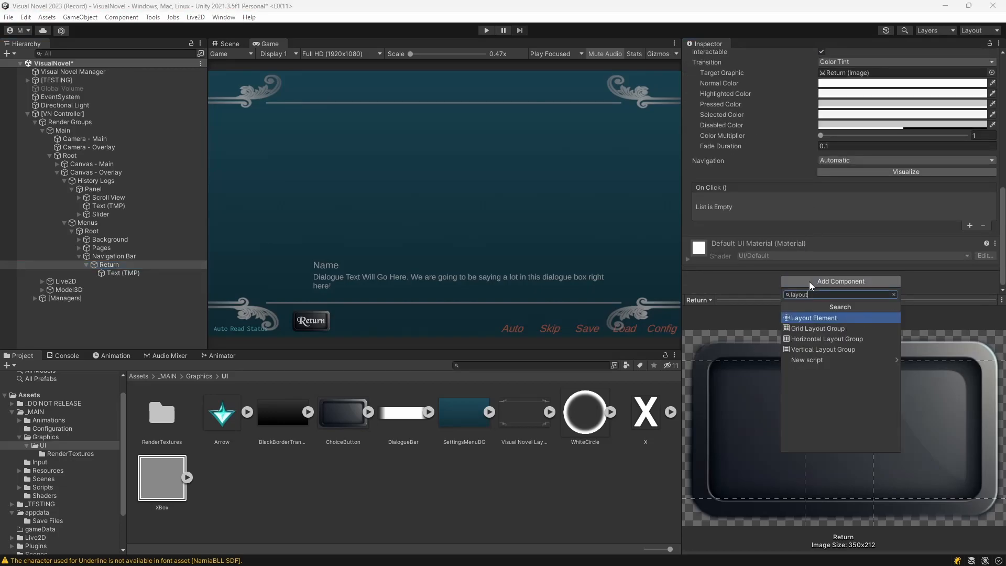
key("Return")
scroll(787, 147, "down", 5)
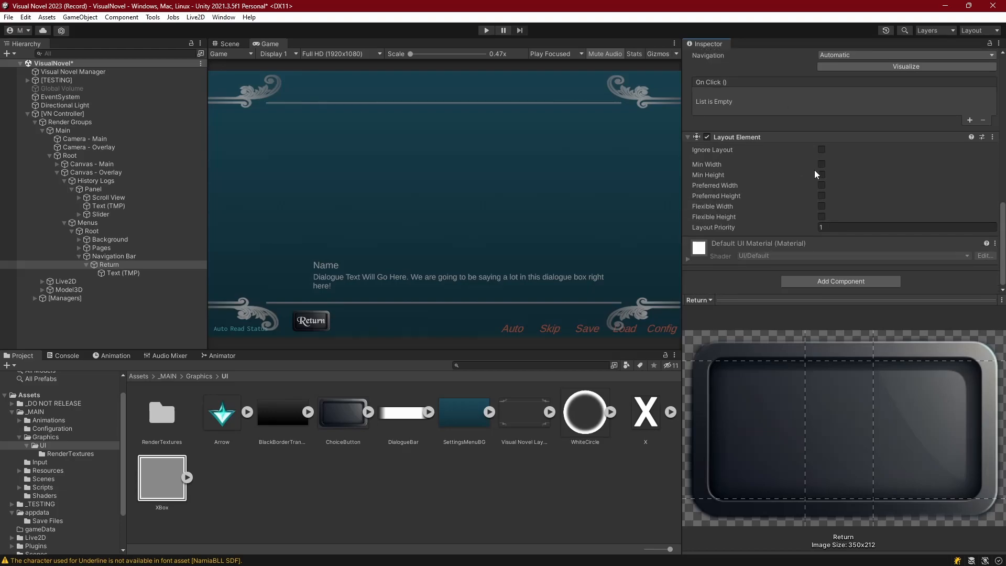
left_click(821, 185)
left_click(821, 196)
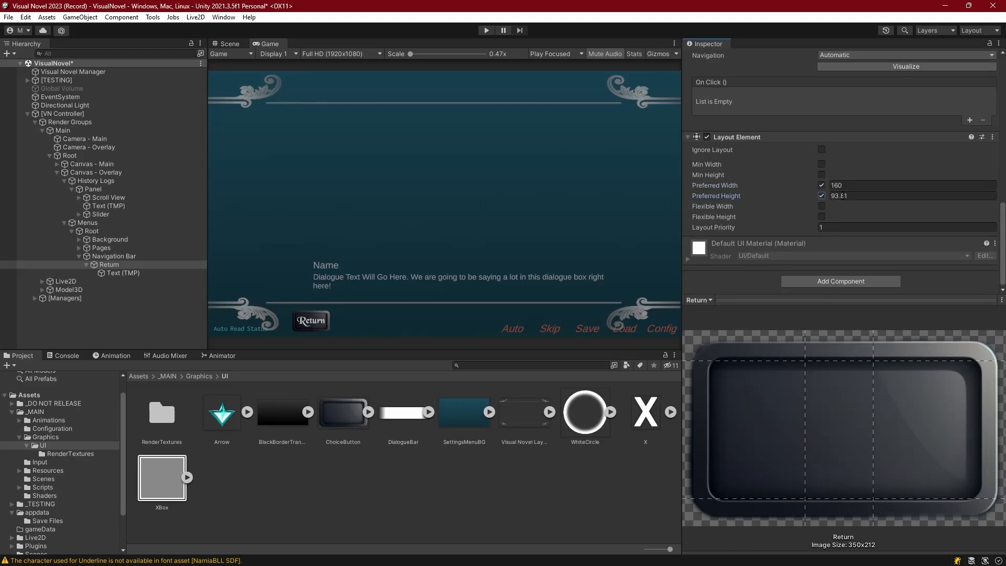
Set the child alignment of Navigation Bar's Horizontal Layout Group to Middle Center.
left_click(106, 259)
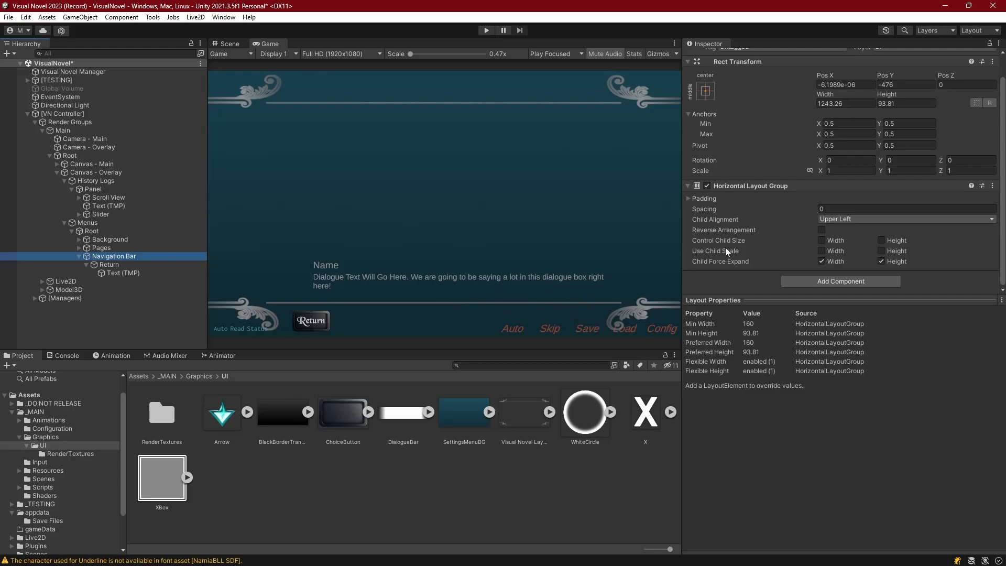
left_click(835, 220)
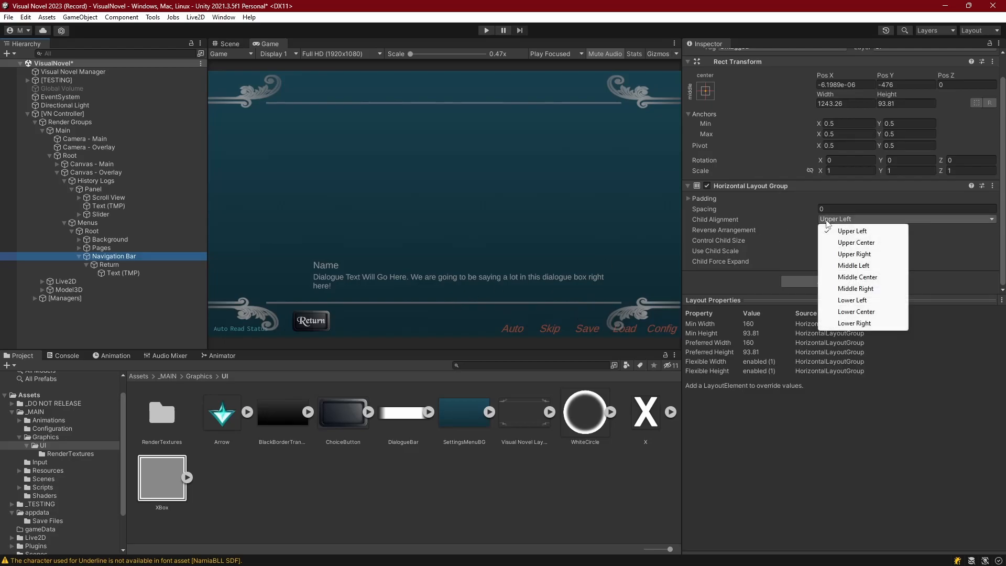
left_click(858, 278)
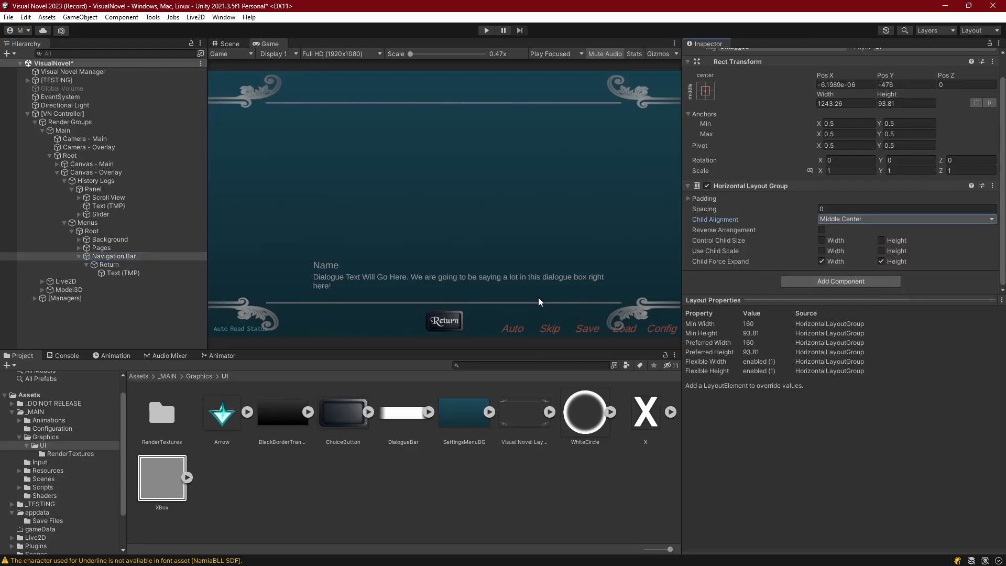
Duplicate the Return button and turn off the width option of Child Force Expand on Navigation Bar's layout group.
left_click(109, 265)
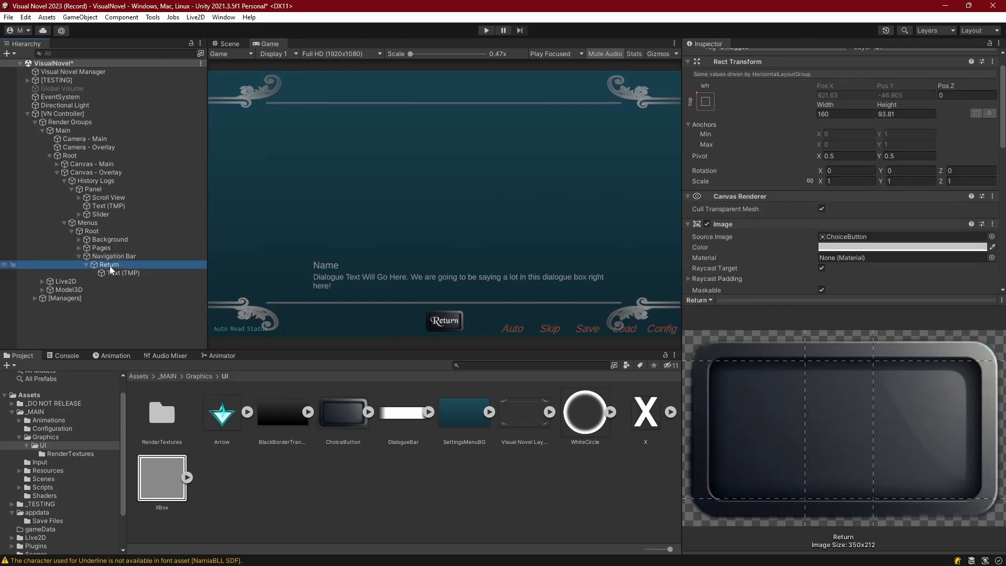
key("ctrl+d")
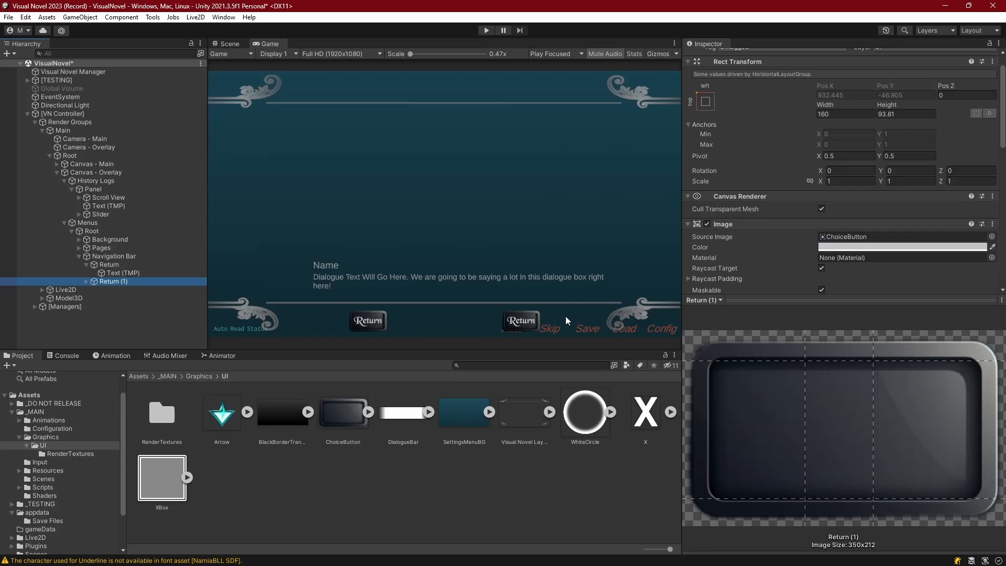
left_click(112, 265)
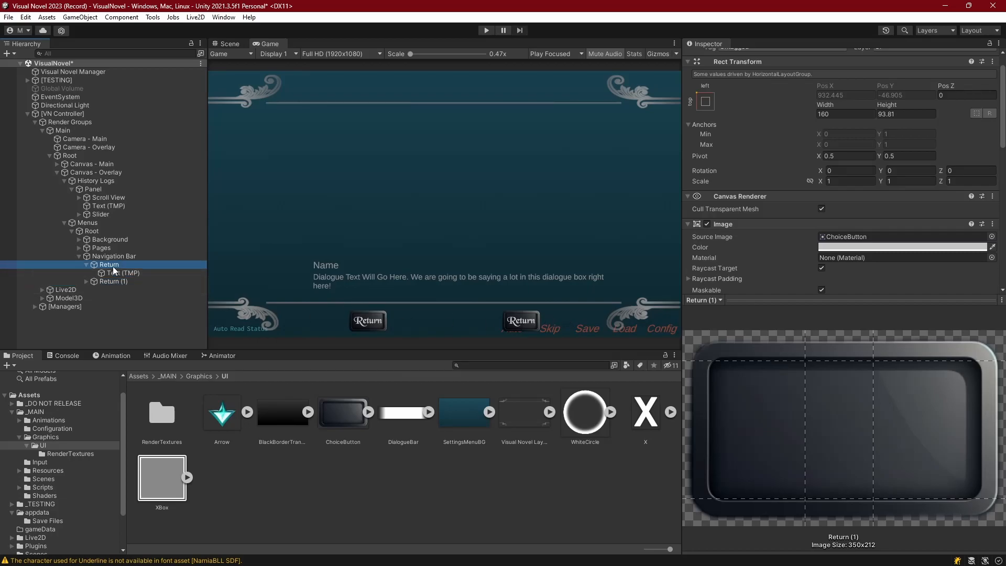
left_click(110, 257)
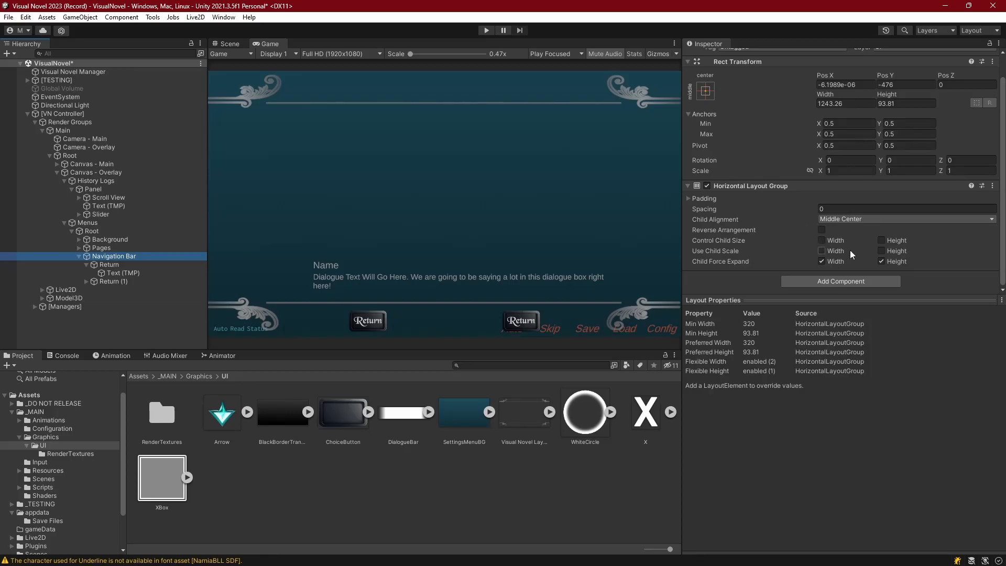
left_click(822, 261)
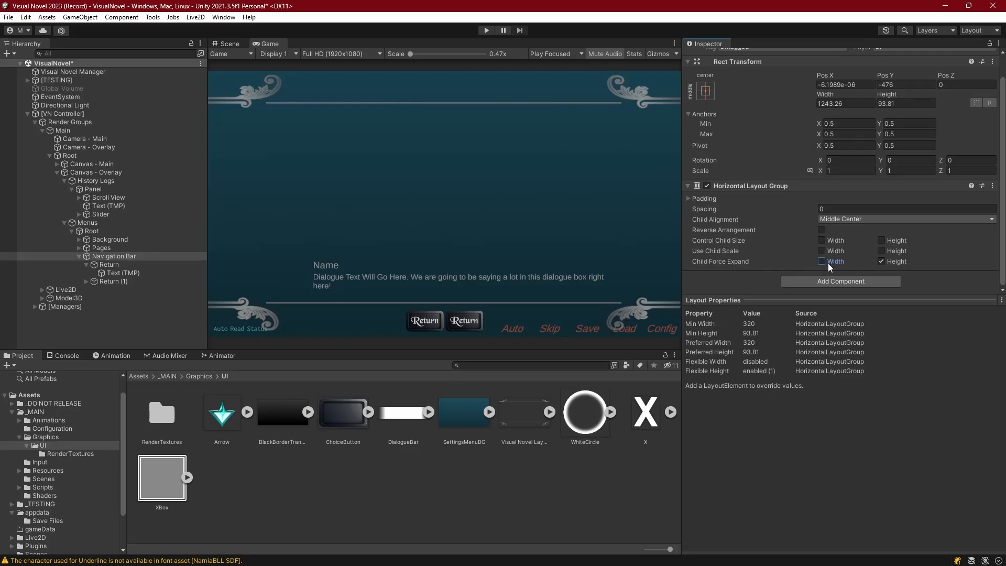
Duplicate the button until there are six copies, naming and labelling them Config, Save, Load, Home, Help and Quit.
left_click(106, 281)
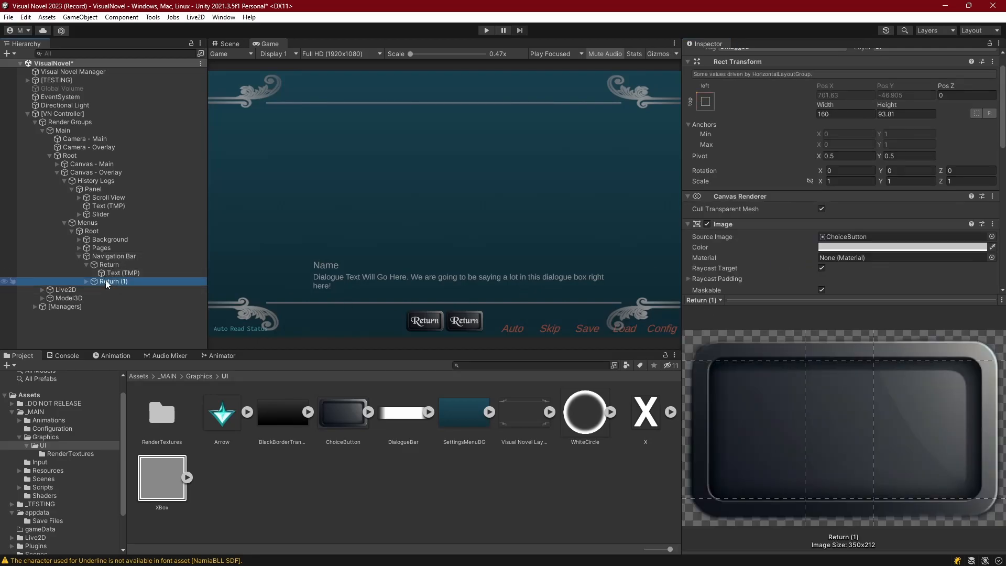
key("ctrl+d")
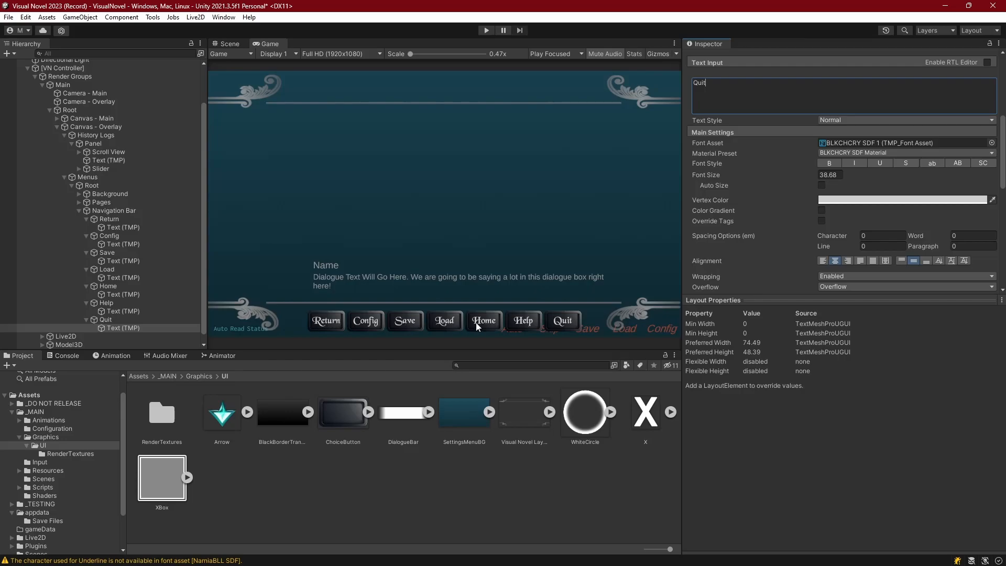
Locate the button text's font asset BLKCHCRY SDF 1 in the project and duplicate its embedded BLKCHCRY SDF Material.
left_click(888, 143)
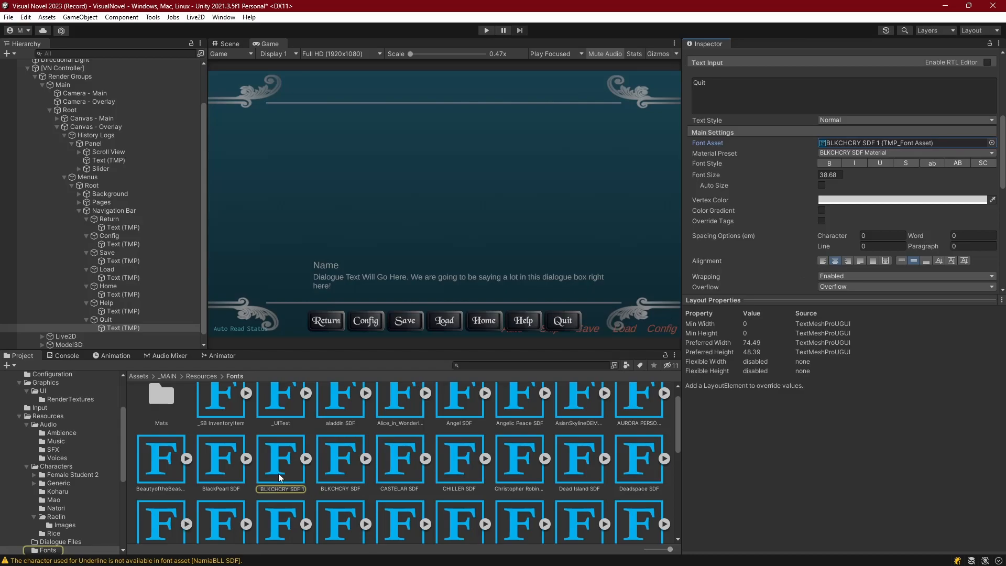
left_click(278, 471)
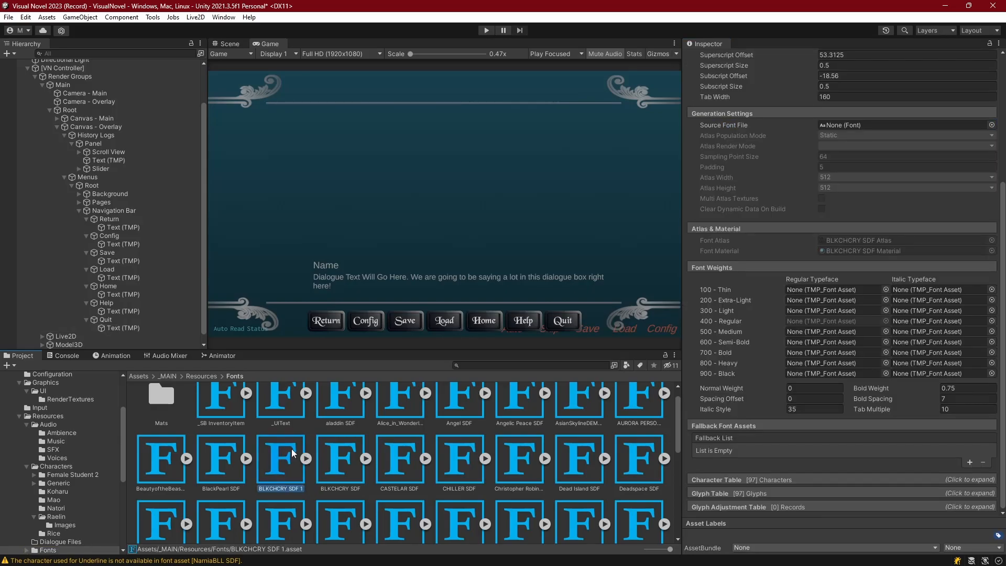
left_click(303, 459)
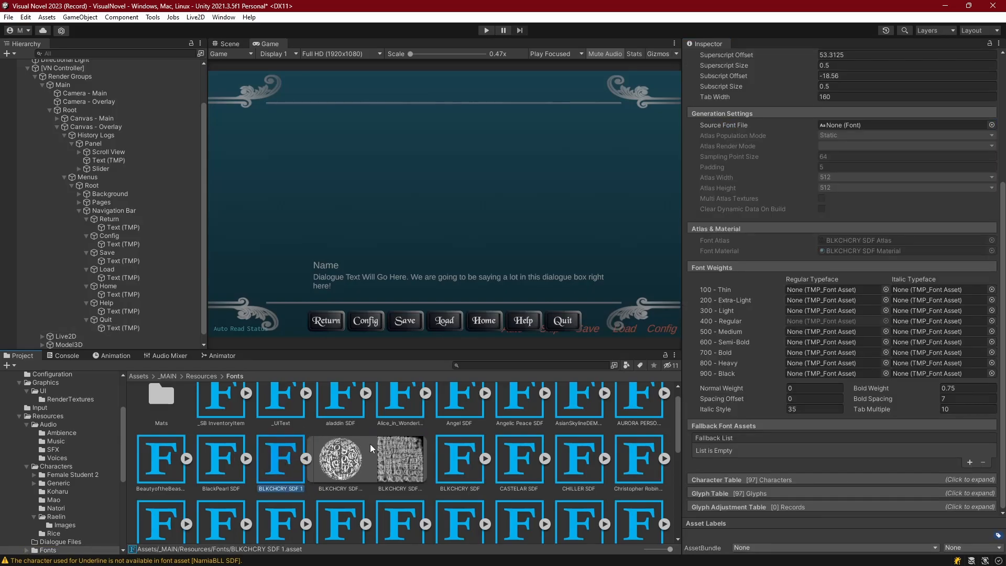
left_click(339, 449)
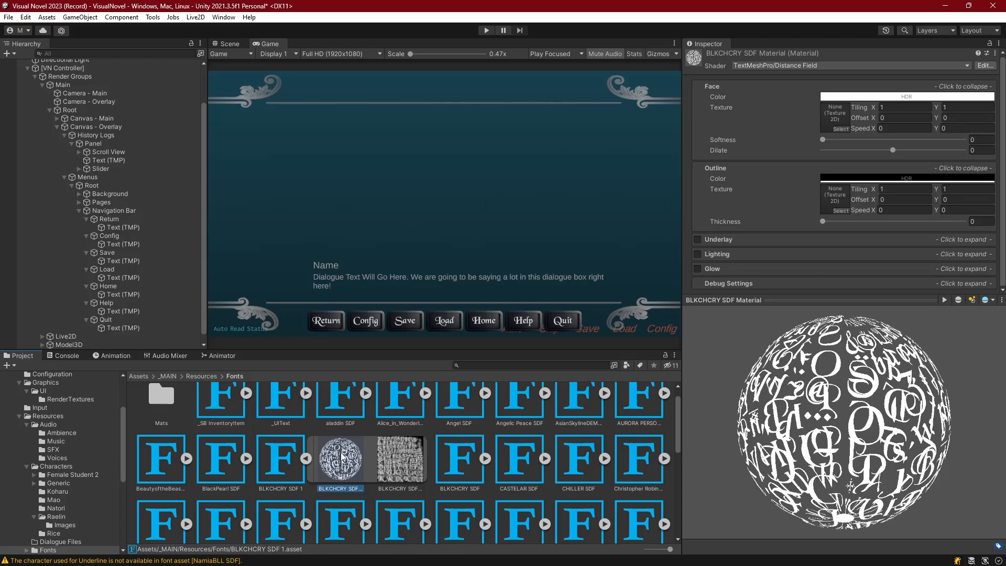
key("ctrl+d")
left_click(465, 489)
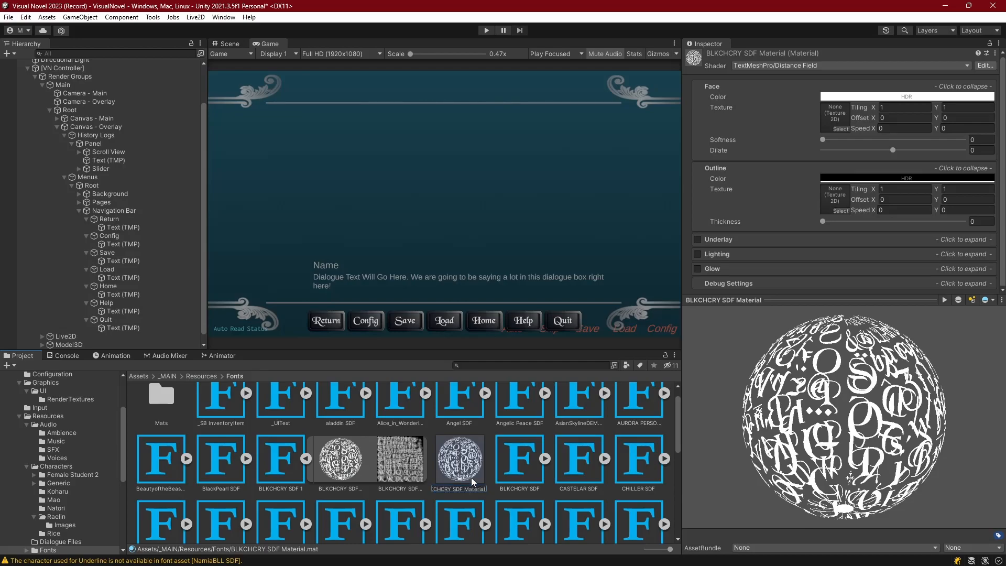
key("BackSpace")
key("BackSpace")
key("BackSpace")
key("BackSpace")
key("BackSpace")
key("BackSpace")
key("BackSpace")
key("BackSpace")
key("BackSpace")
key("BackSpace")
key("BackSpace")
key("BackSpace")
key("BackSpace")
key("BackSpace")
key("BackSpace")
key("ctrl+z")
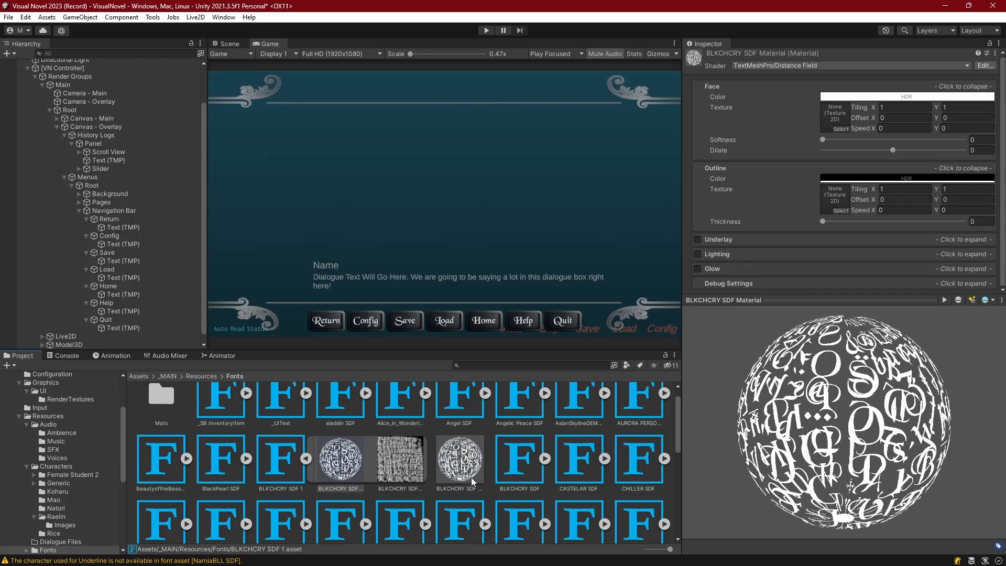
Rename the duplicated font material as BLKCHCRY SDF Material Menu Text.
left_click(471, 476)
left_click(471, 489)
key("End")
type("Menu Text")
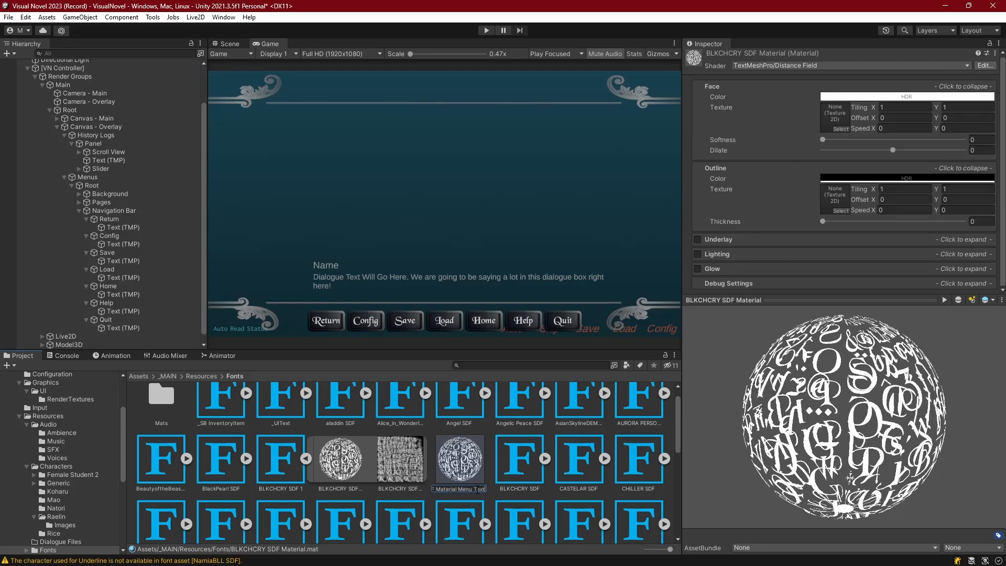
key("Return")
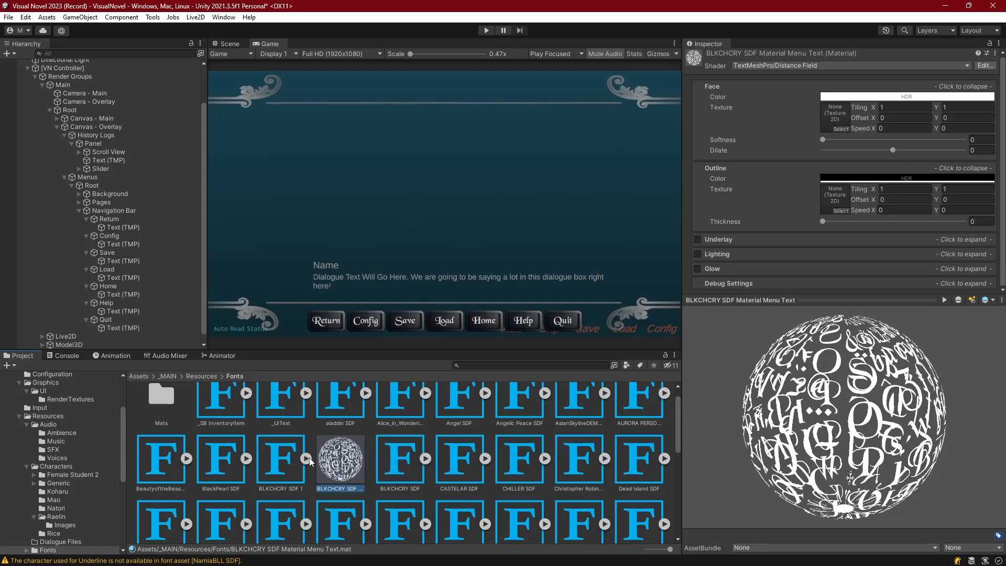
Set the material preset of the Return button's text to BLKCHCRY SDF Material Menu Text.
left_click(115, 228)
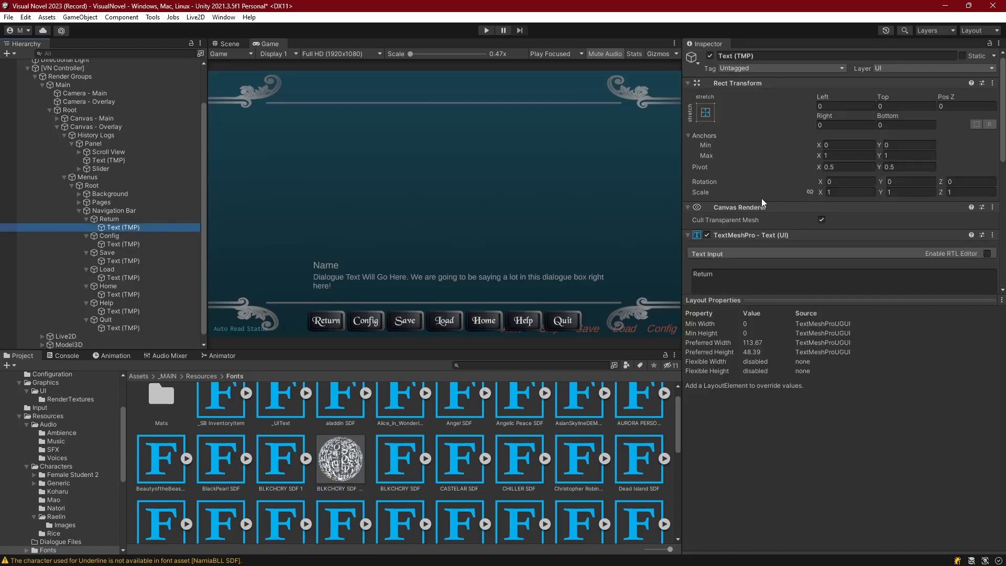
scroll(762, 198, "down", 3)
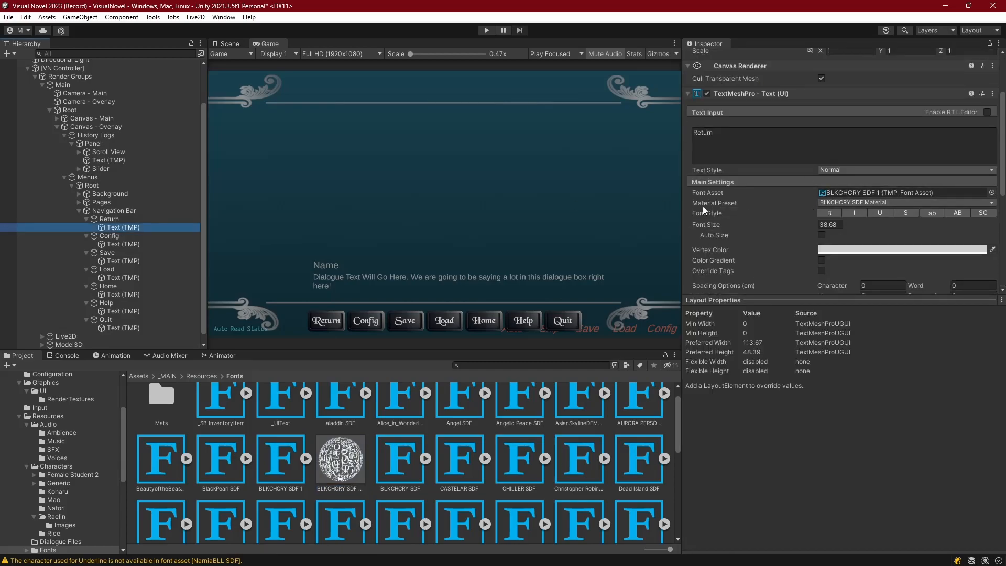
left_click(838, 203)
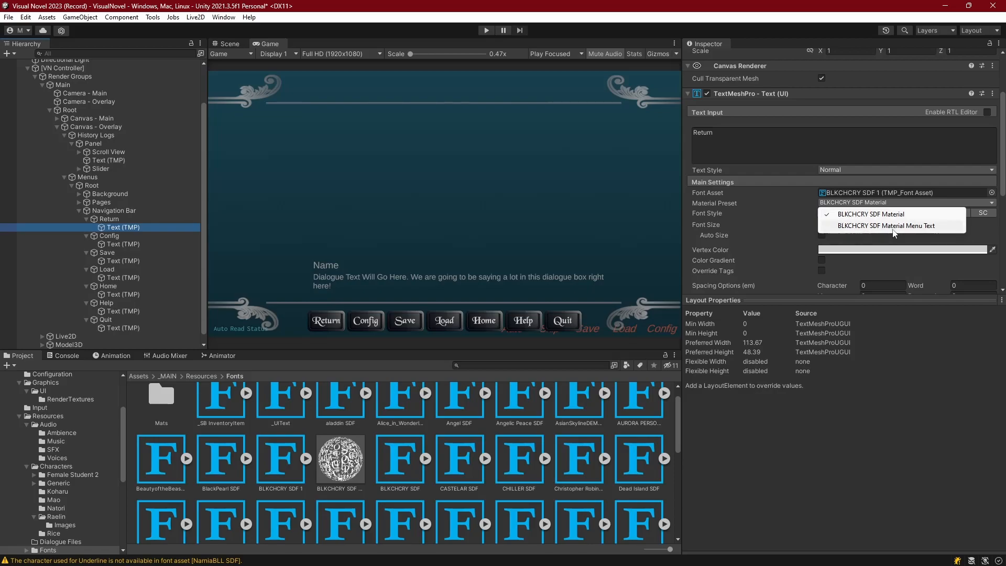
left_click(869, 225)
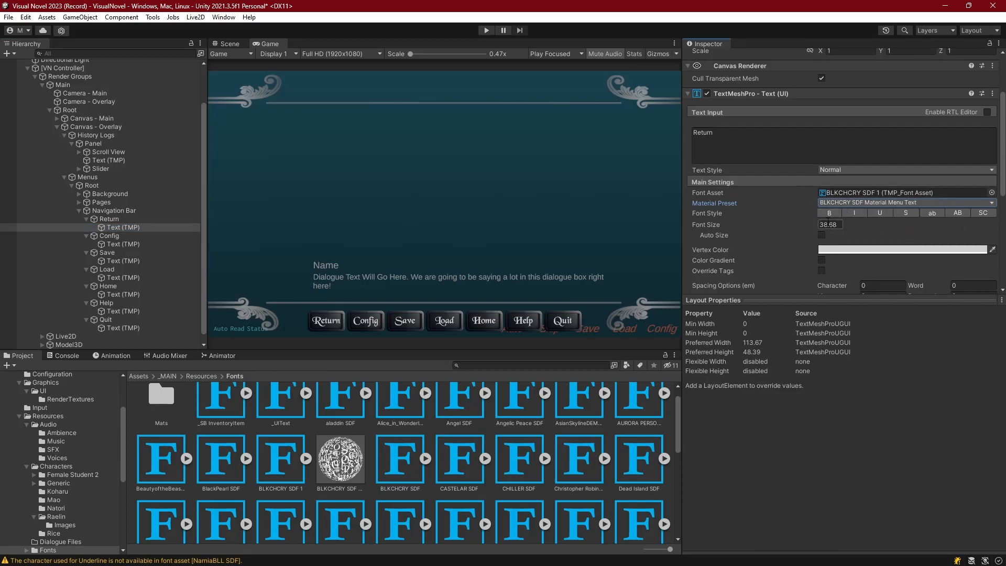
Give the Menu Text font material a light orange outline with a thickness of about 0.167.
left_click(338, 464)
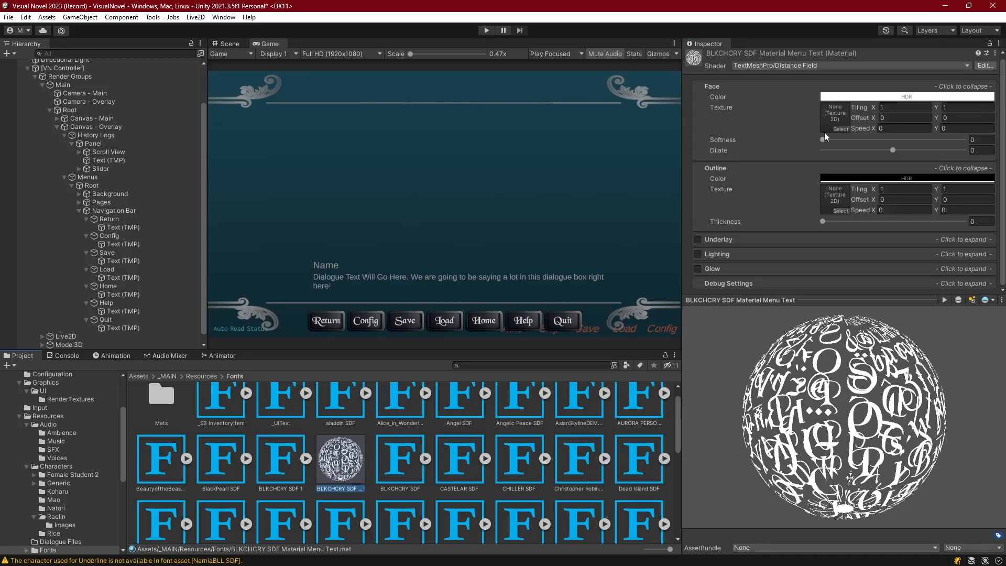
left_click(855, 179)
left_click(961, 244)
mouse_move(927, 239)
left_mouse_down()
mouse_move(927, 229)
mouse_move(937, 246)
mouse_move(933, 234)
mouse_move(958, 235)
left_mouse_up()
left_click(970, 171)
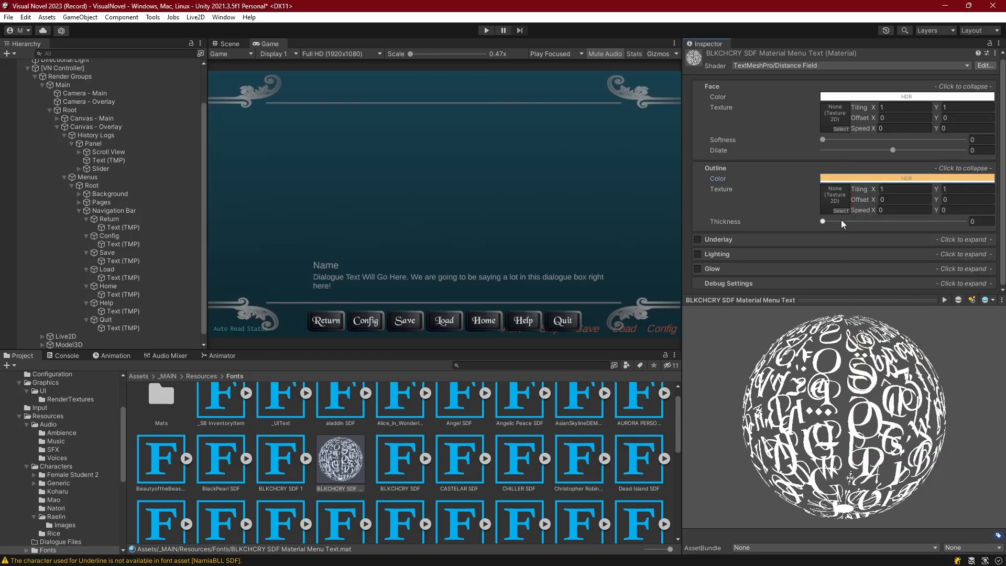
left_click_drag(825, 218, 848, 225)
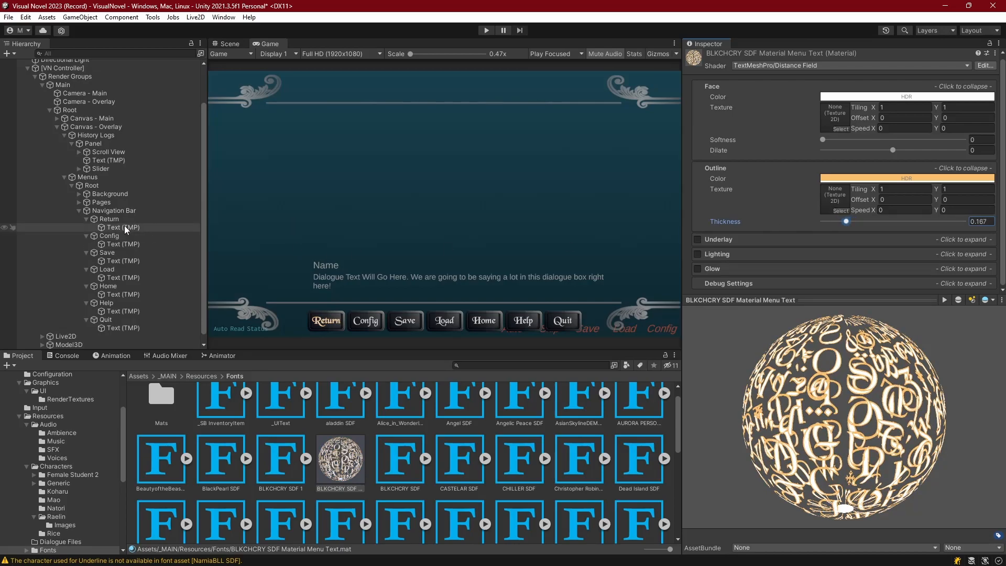
Apply the BLKCHCRY SDF Material Menu Text preset to the Config, Save, Load, Home, Help and Quit button texts together.
left_click(120, 243)
left_click(118, 261, "ctrl")
left_click(115, 277, "ctrl")
left_click(114, 295, "ctrl")
left_click(114, 312, "ctrl")
left_click(115, 328, "ctrl")
scroll(829, 117, "down", 5)
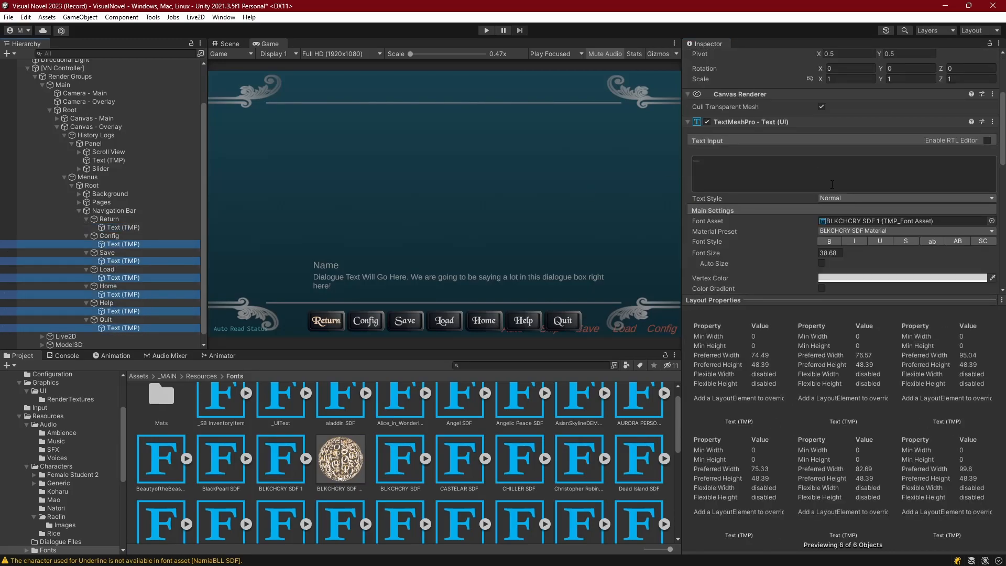
left_click(838, 231)
left_click(860, 254)
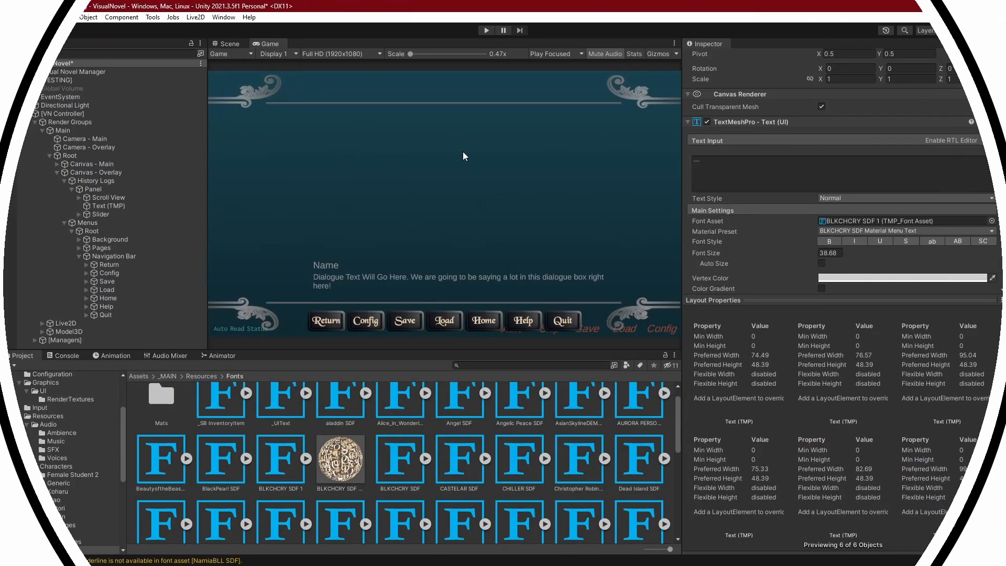
left_click(79, 256)
left_click(79, 247)
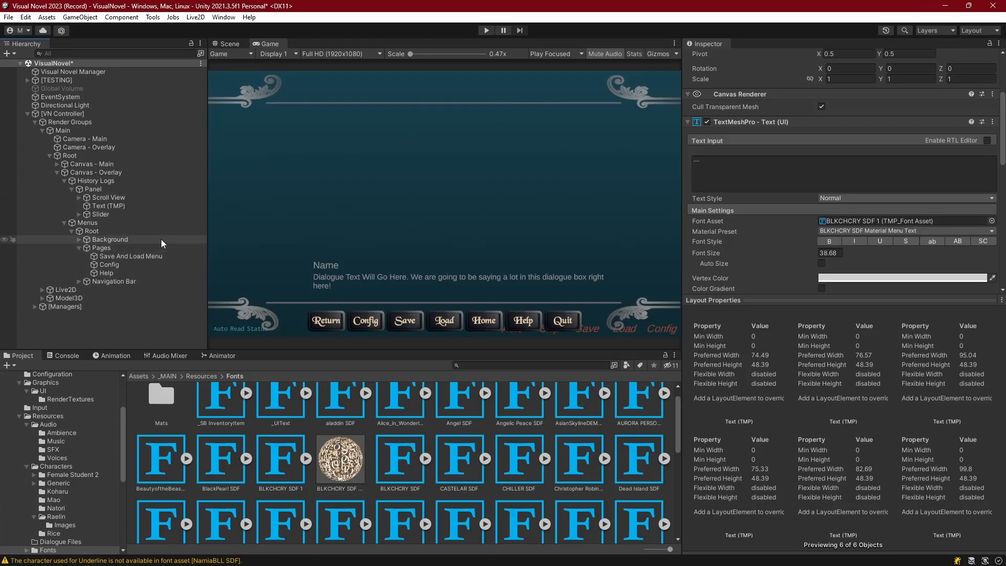
left_click(108, 273)
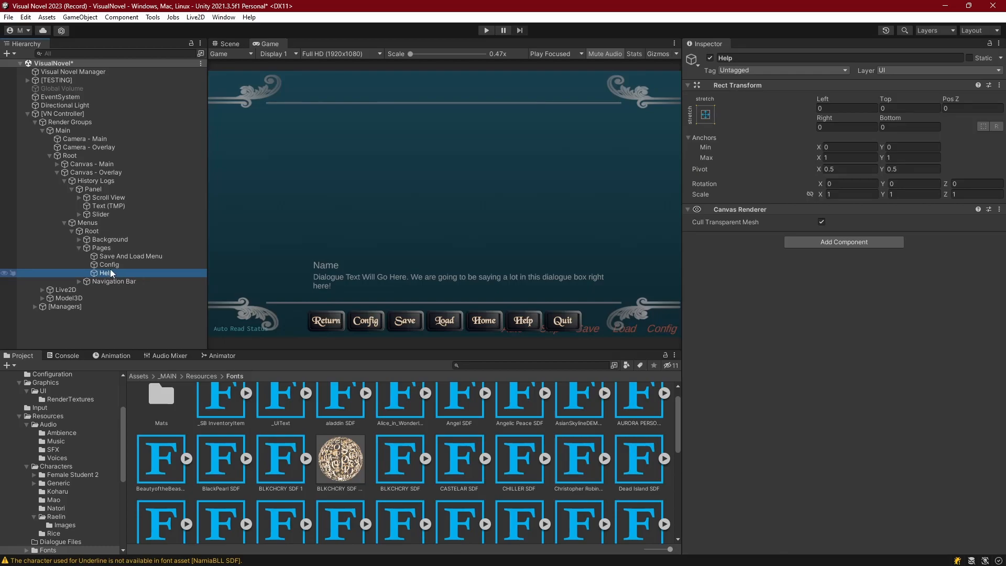
right_click(110, 272)
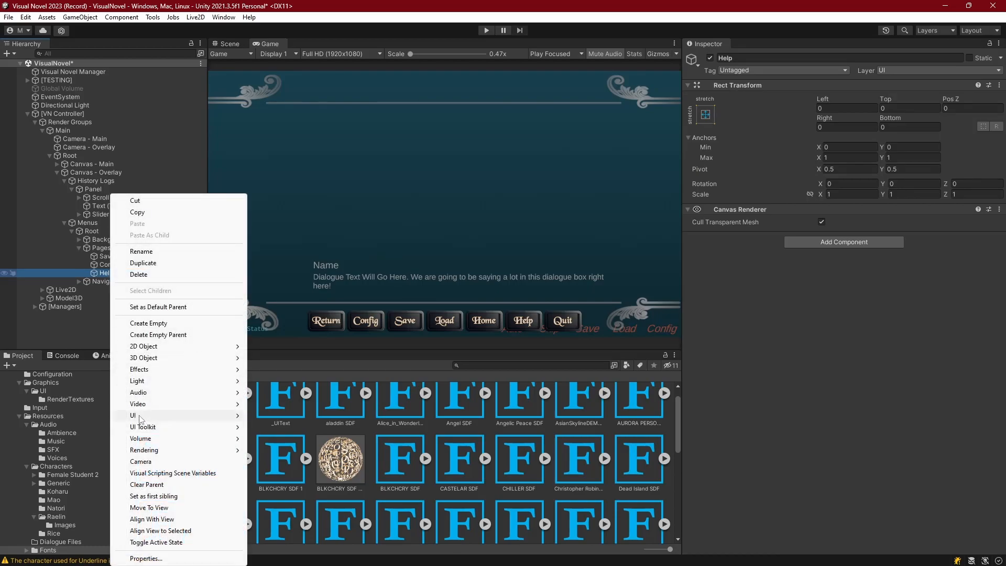
mouse_move(140, 419)
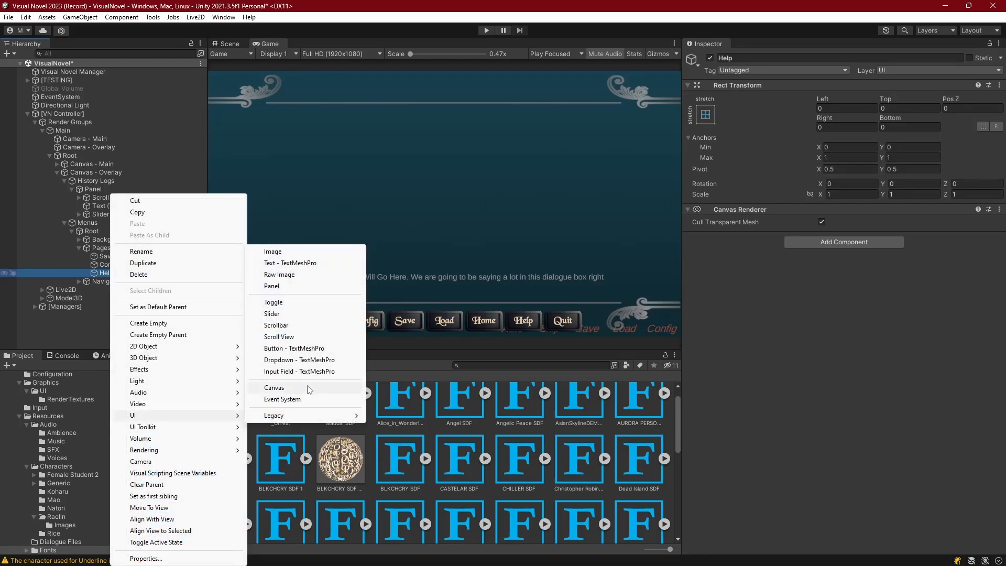
left_click(288, 263)
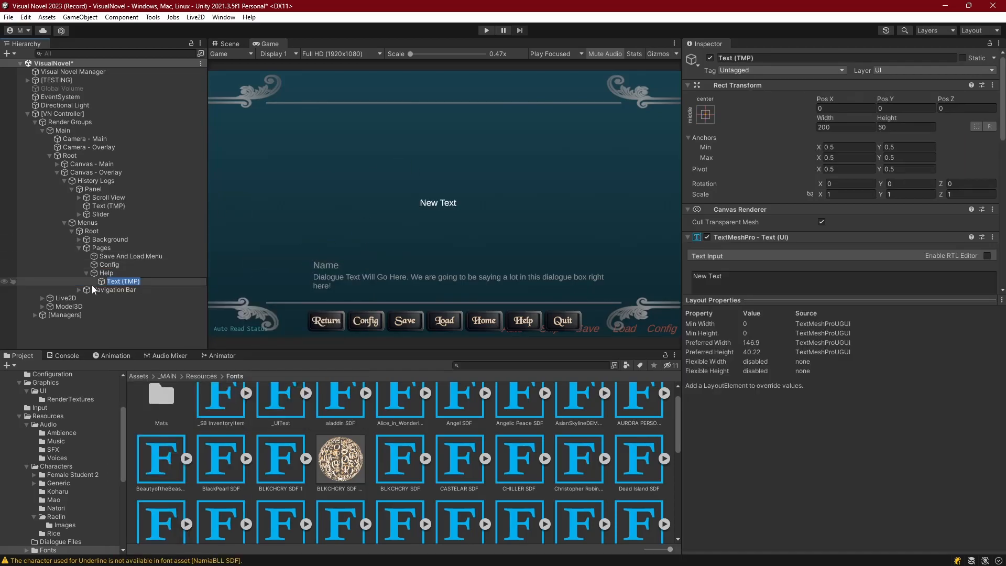
left_click(229, 44)
scroll(410, 98, "down", 5)
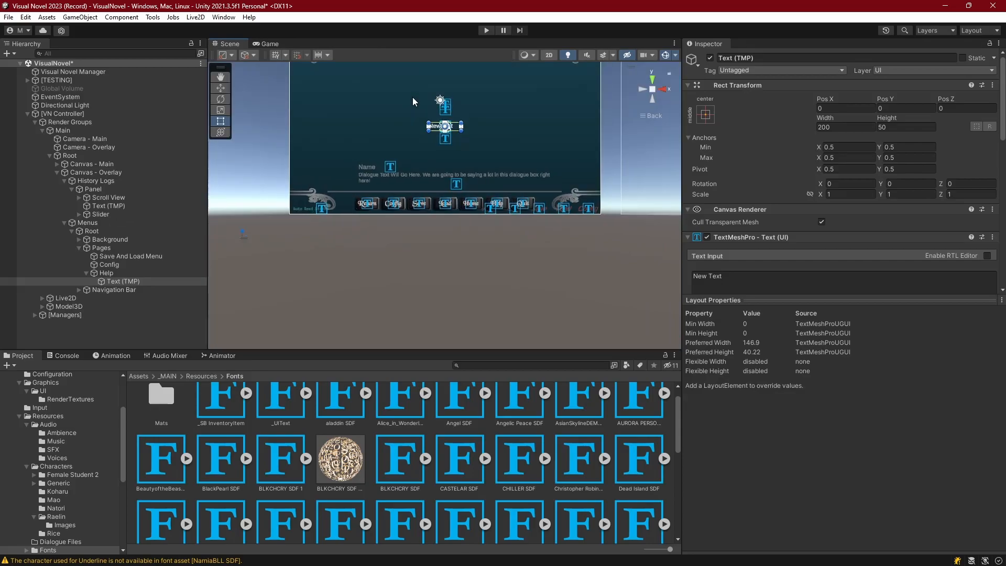
scroll(410, 253, "up", 3)
middle_click_drag(407, 262, 449, 160)
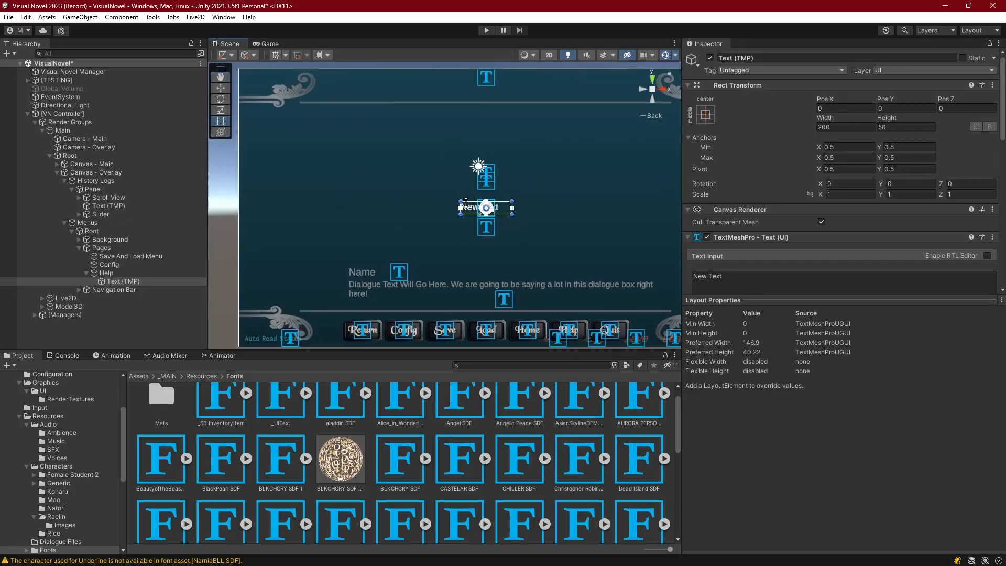
left_click_drag(467, 201, 475, 115)
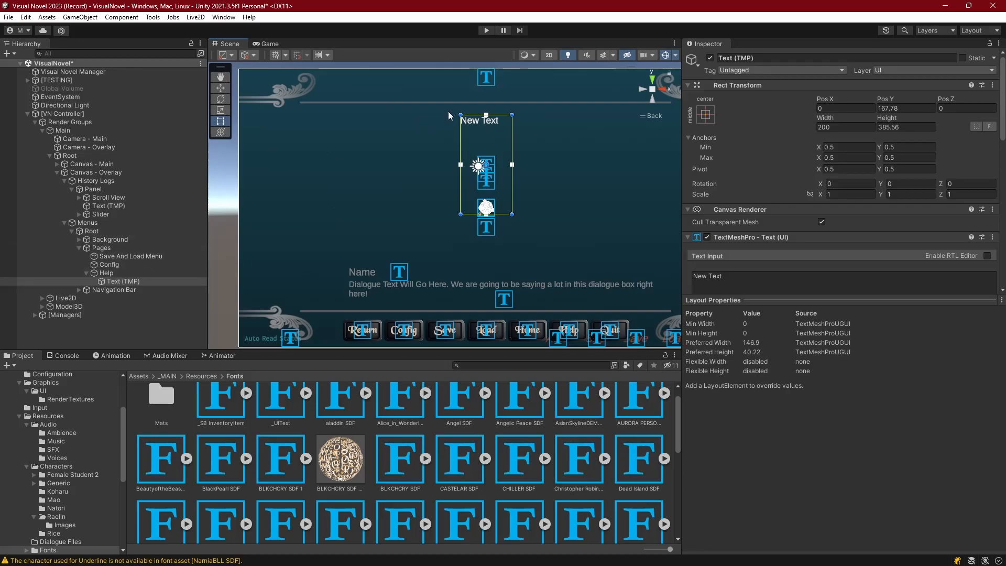
left_click(125, 273)
left_click(125, 281)
key("Delete")
Create an empty child object under the Help page and size it to about 1440 by 757 between the background's border lines.
right_click(106, 273)
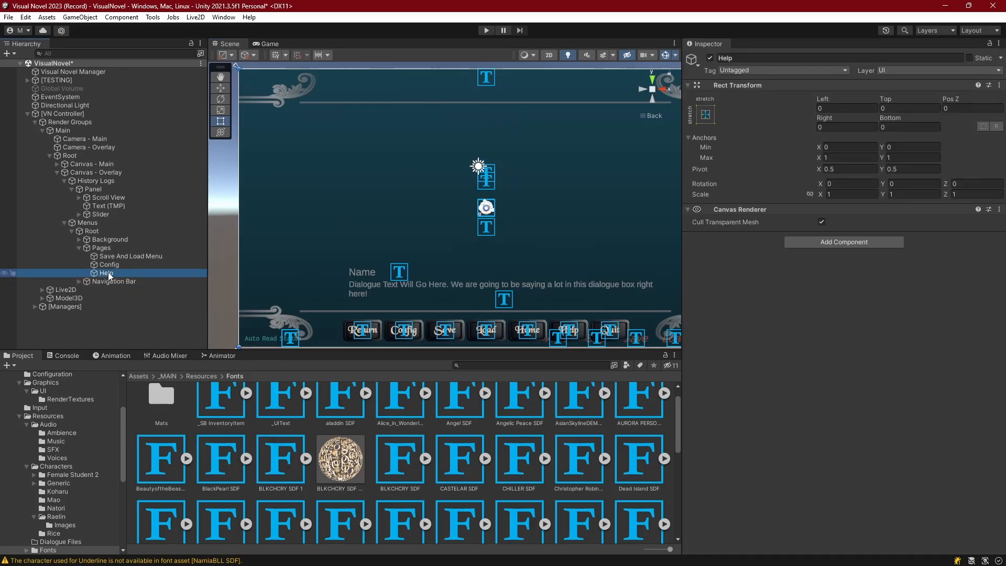
mouse_move(143, 417)
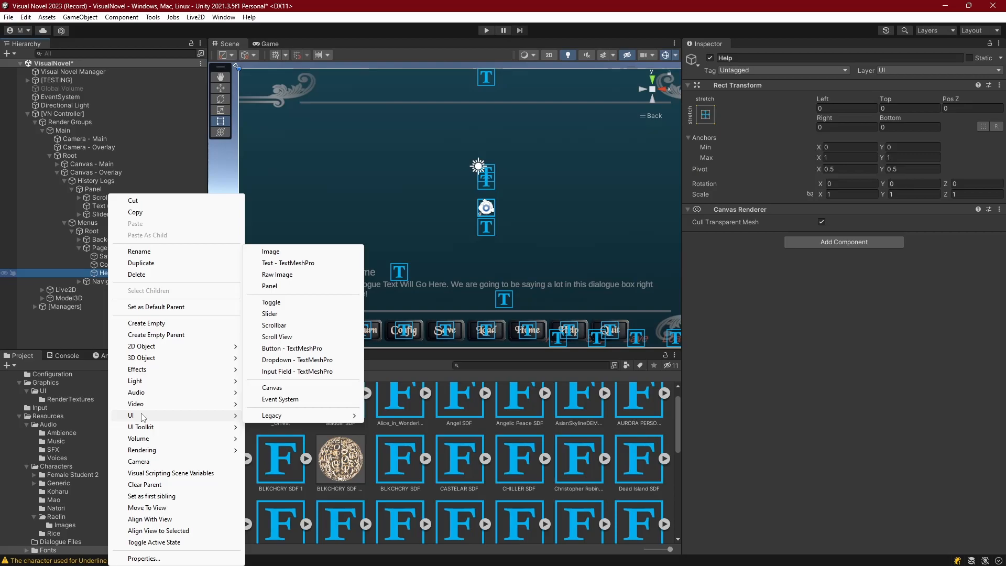
left_click(147, 323)
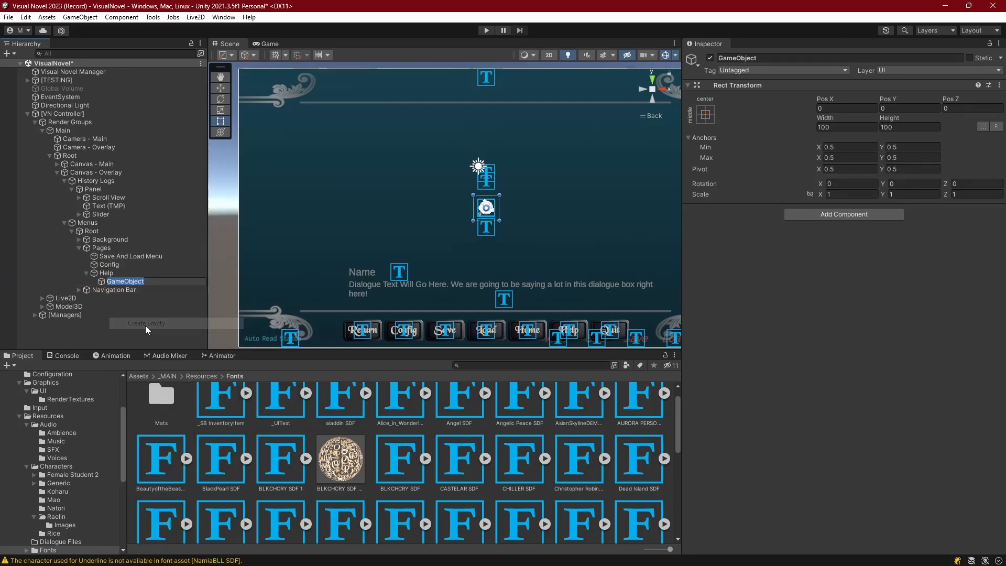
left_click_drag(473, 195, 299, 108)
middle_click_drag(504, 232, 358, 209)
left_click_drag(354, 208, 525, 285)
middle_click_drag(418, 218, 523, 234)
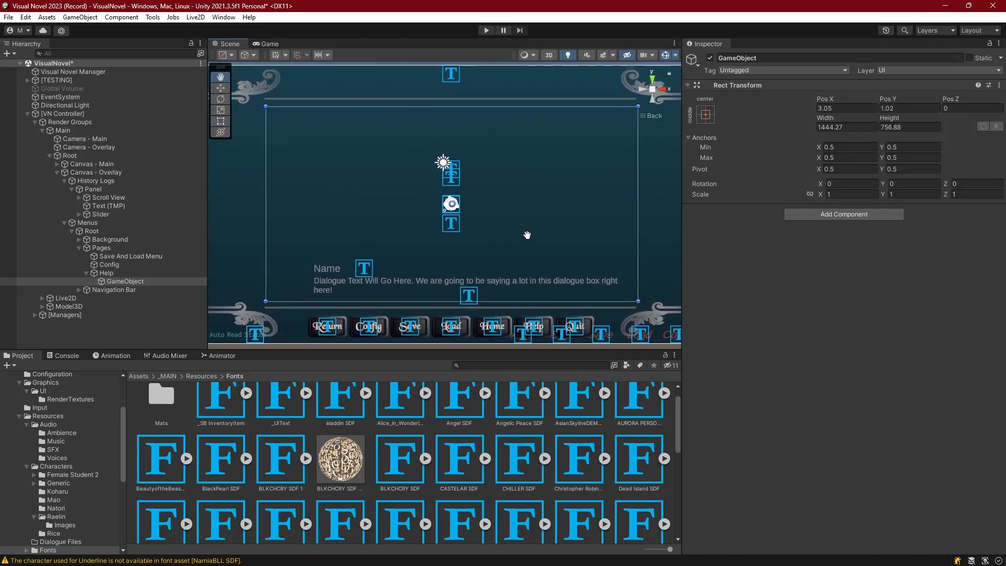
left_click_drag(638, 181, 636, 182)
scroll(498, 196, "down", 2)
middle_click_drag(501, 203, 486, 214)
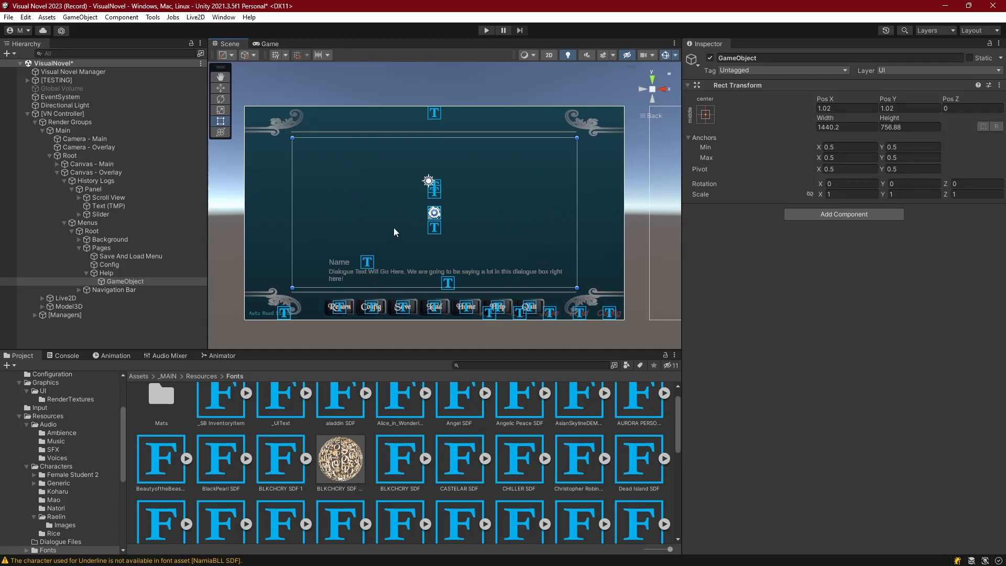
scroll(394, 235, "up", 3)
Rename the Help page's new child object as Content.
left_click(122, 281)
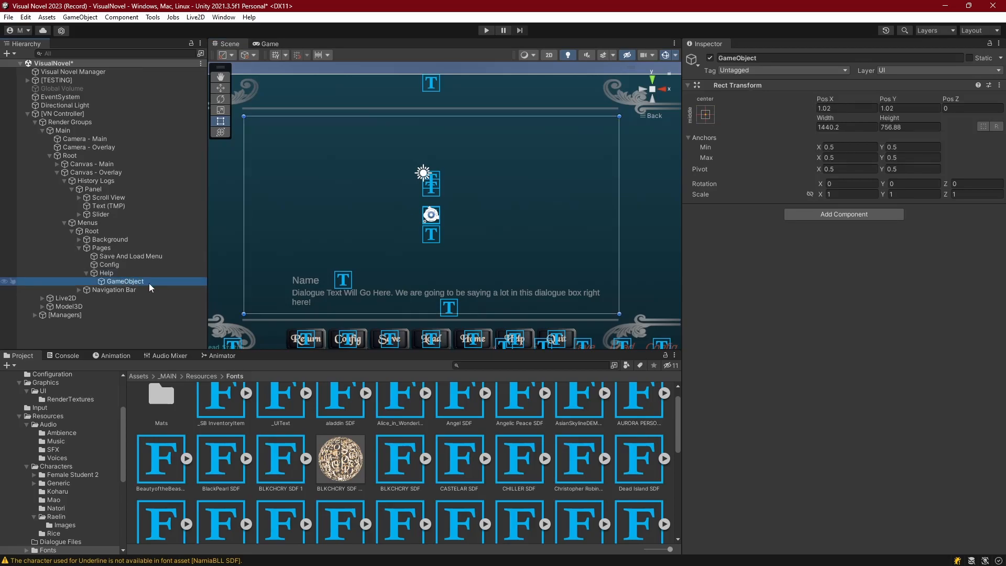
left_click(140, 282)
type("Content")
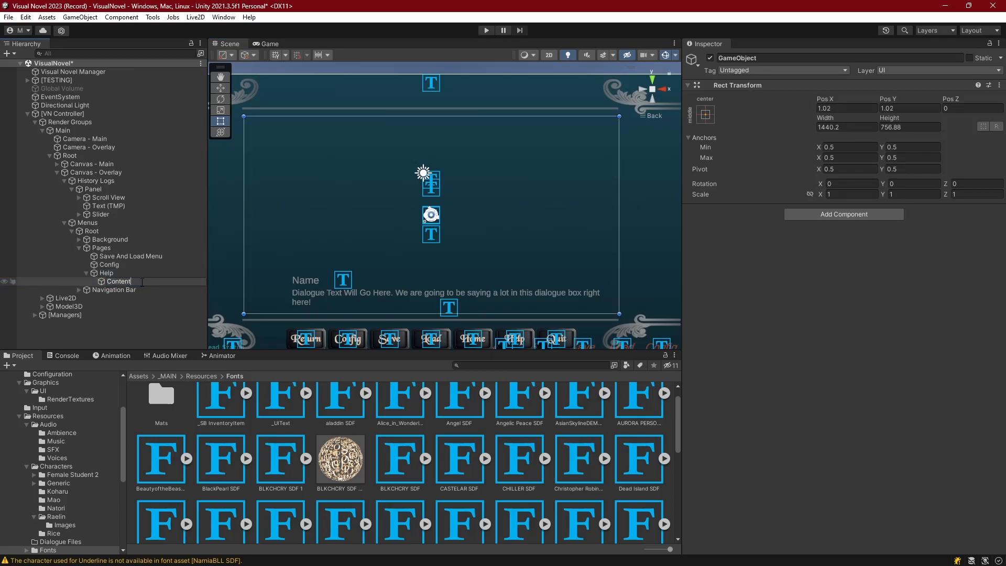
key("Return")
Duplicate the Help page's Content object twice and place one copy under Config and the other under Save And Load Menu.
left_click(106, 273)
left_click(115, 282)
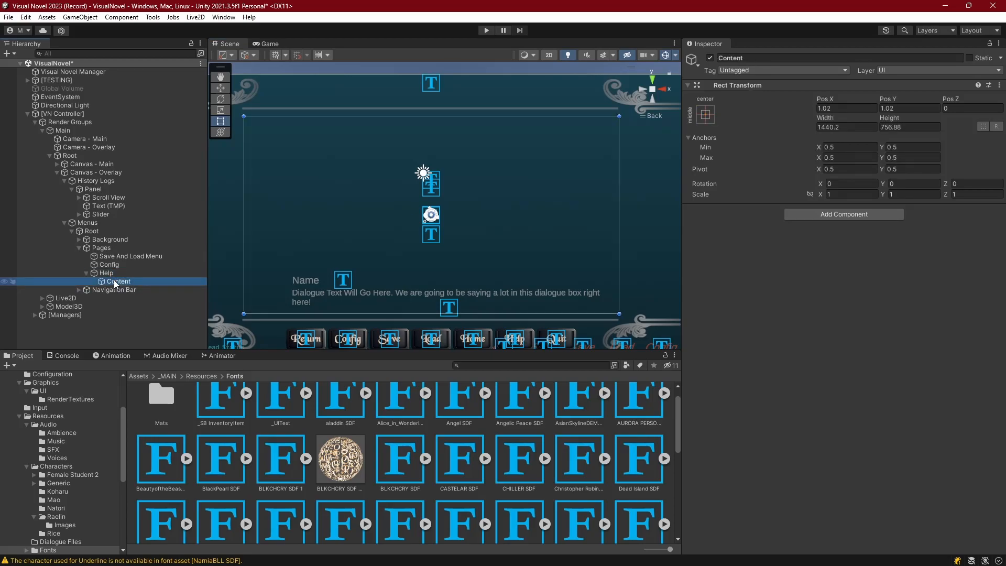
key("ctrl+d")
key("ctrl+d")
left_click_drag(115, 290, 128, 265)
Rename the copied objects under Config and Save And Load Menu together as Content.
left_click(123, 281)
left_click(129, 266, "ctrl")
left_click(747, 58)
type("Content")
key("Return")
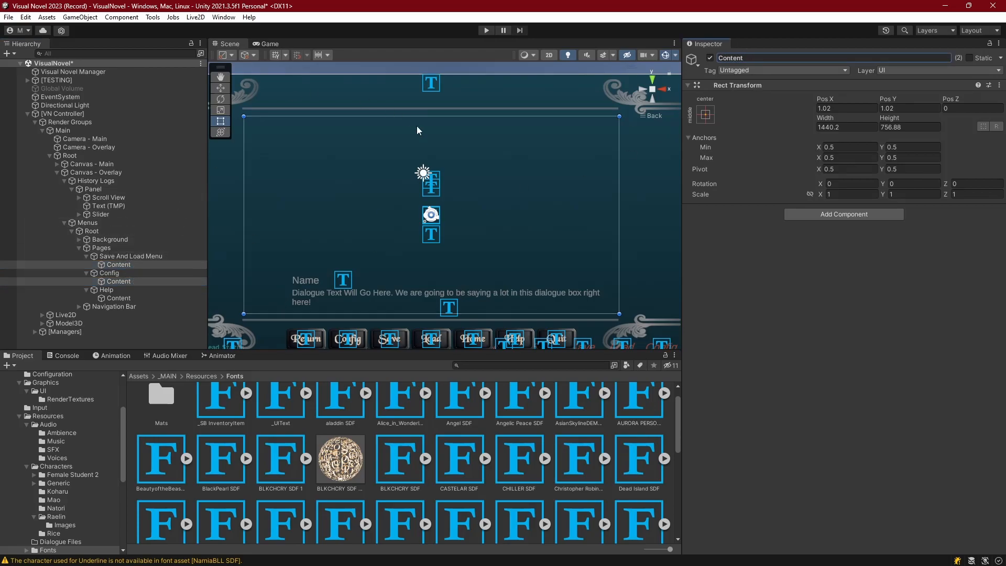
Add a TextMeshPro text object under the Help page's Content.
left_click(110, 301)
right_click(120, 302)
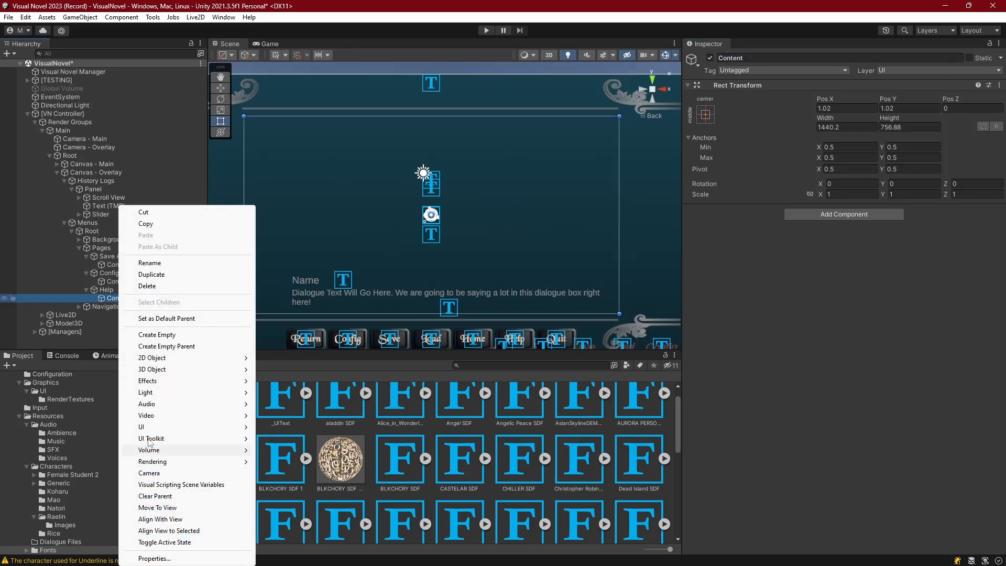
mouse_move(142, 426)
left_click(297, 274)
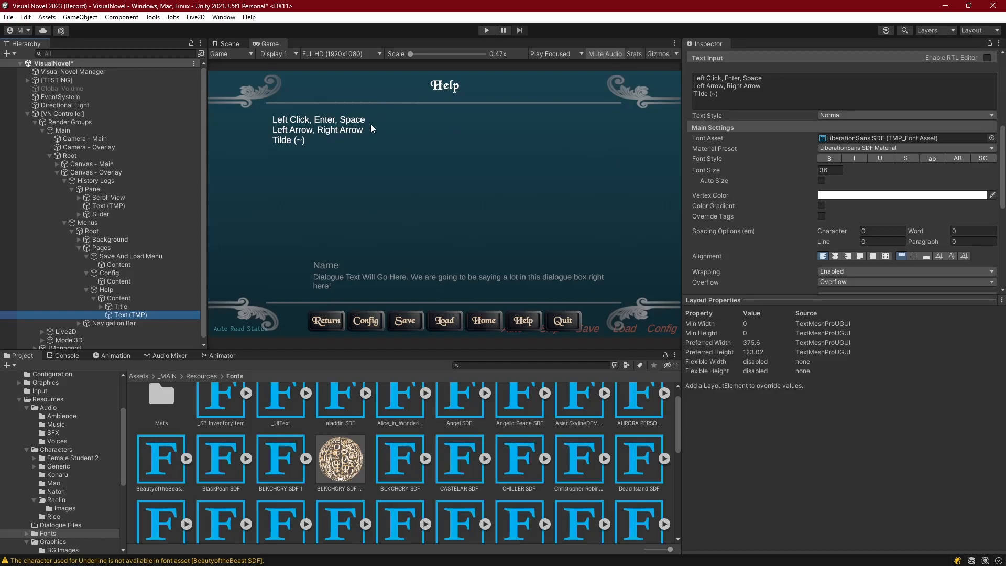
Duplicate the Help page's text listing the control keys and align the copy to the right.
left_click(125, 306)
left_click(126, 315)
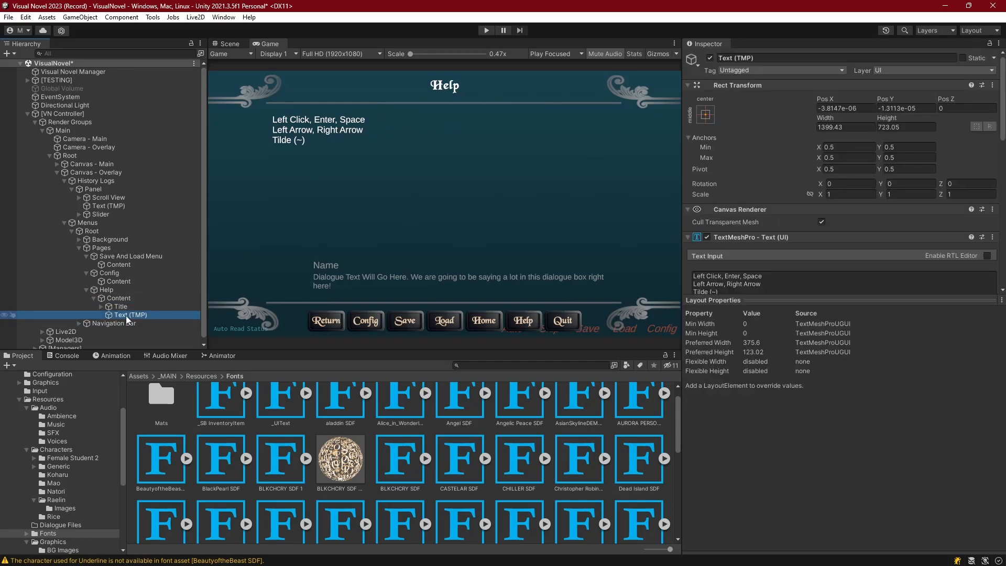
key("ctrl+d")
scroll(847, 241, "down", 3)
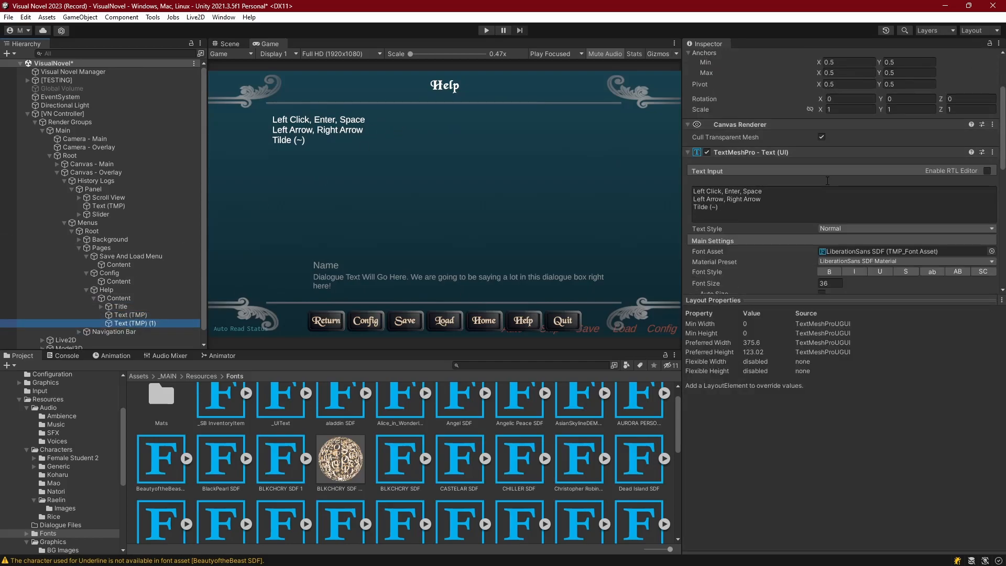
scroll(848, 240, "down", 2)
left_click(848, 227)
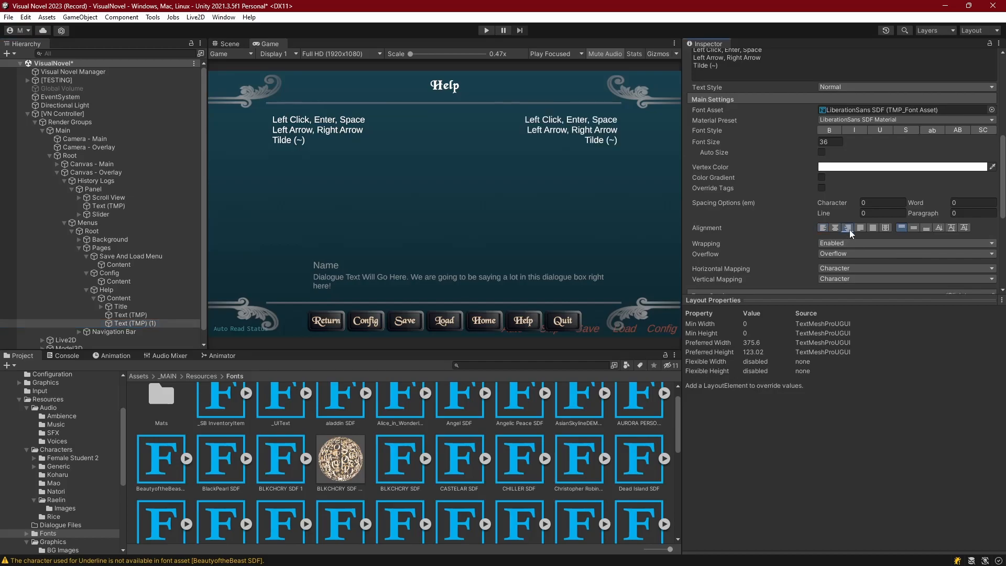
Set the right-aligned text to three lines: Advance through Game, Move Through History, and Open / Close History Log.
scroll(879, 112, "up", 4)
left_click(725, 173)
type("A")
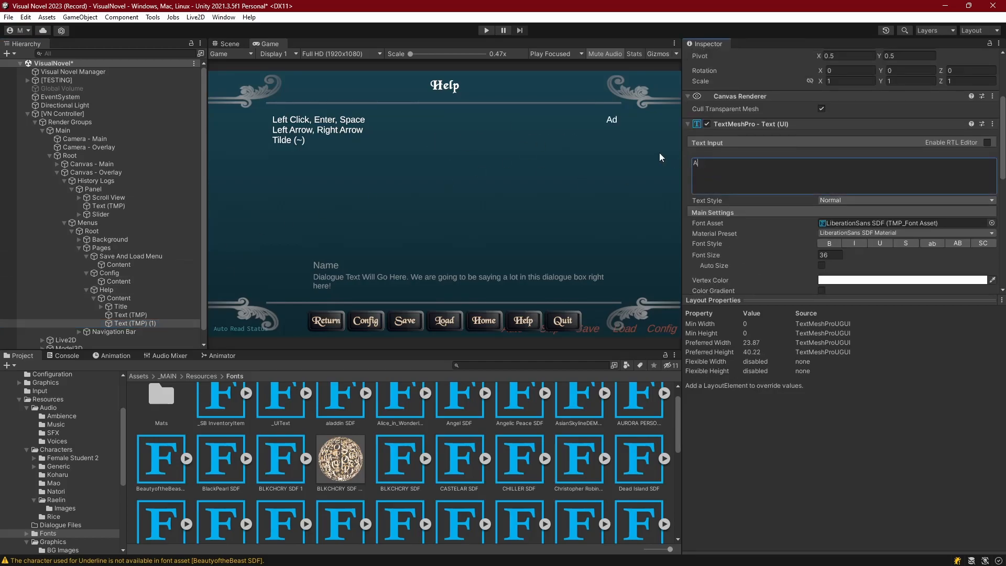
type("dvance through Game ")
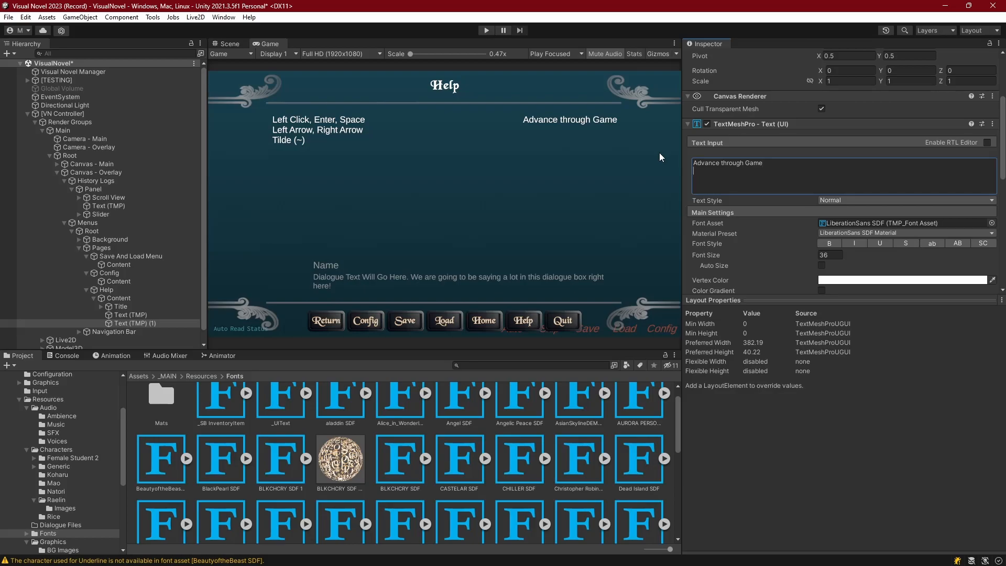
type("Move Through History ")
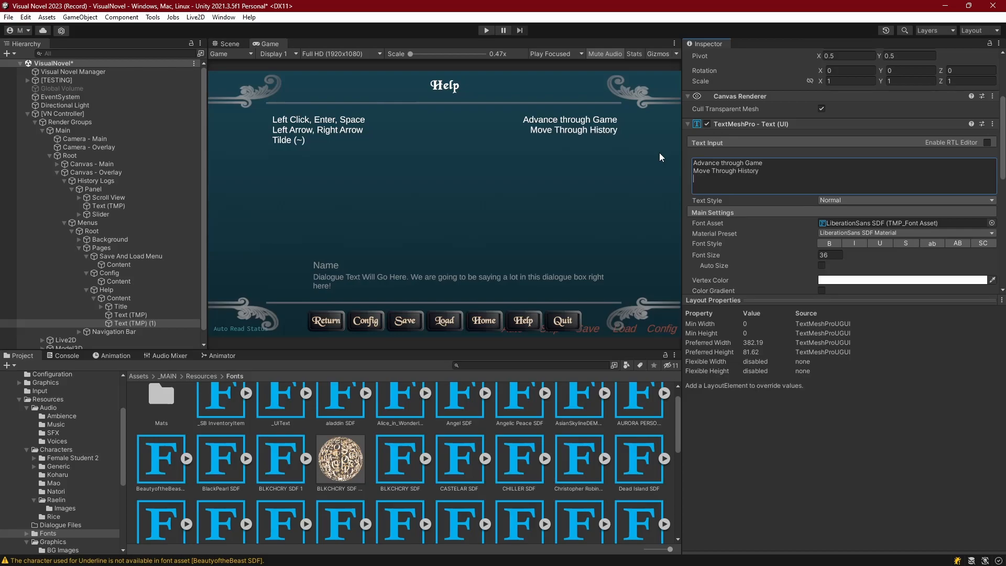
type("Open / Close History Log")
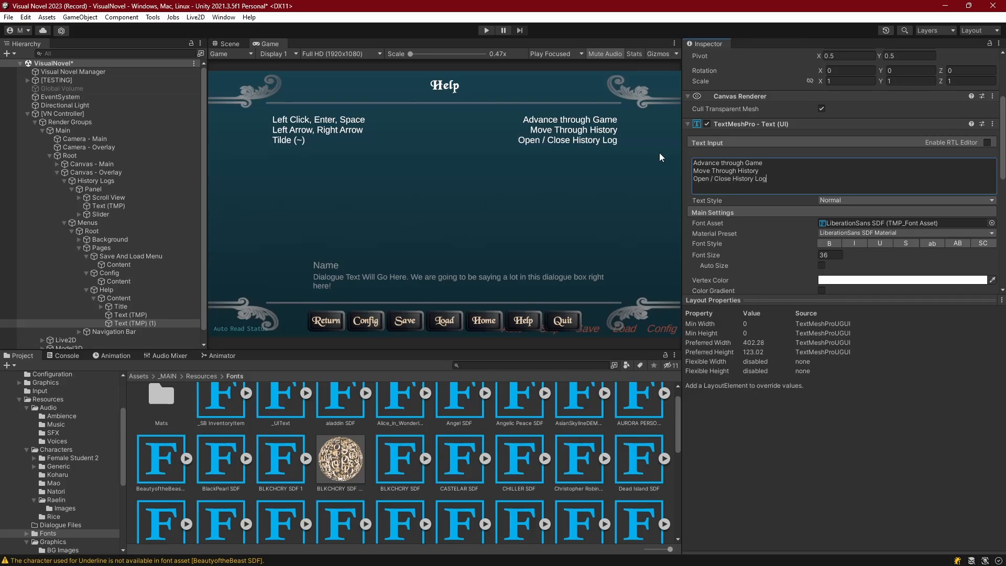
Increase the line spacing of both Help page text columns together.
left_click(165, 314, "ctrl")
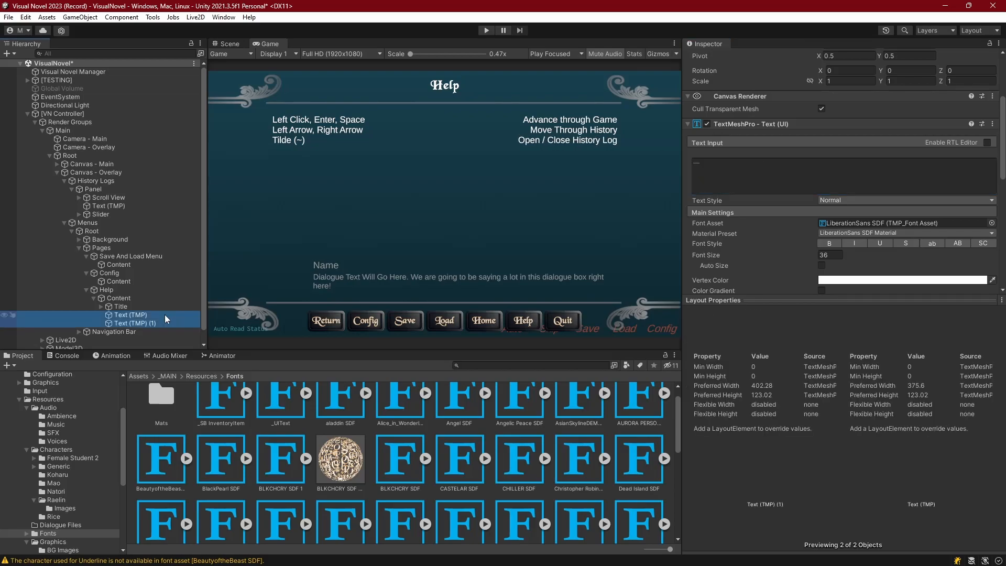
scroll(847, 208, "down", 6)
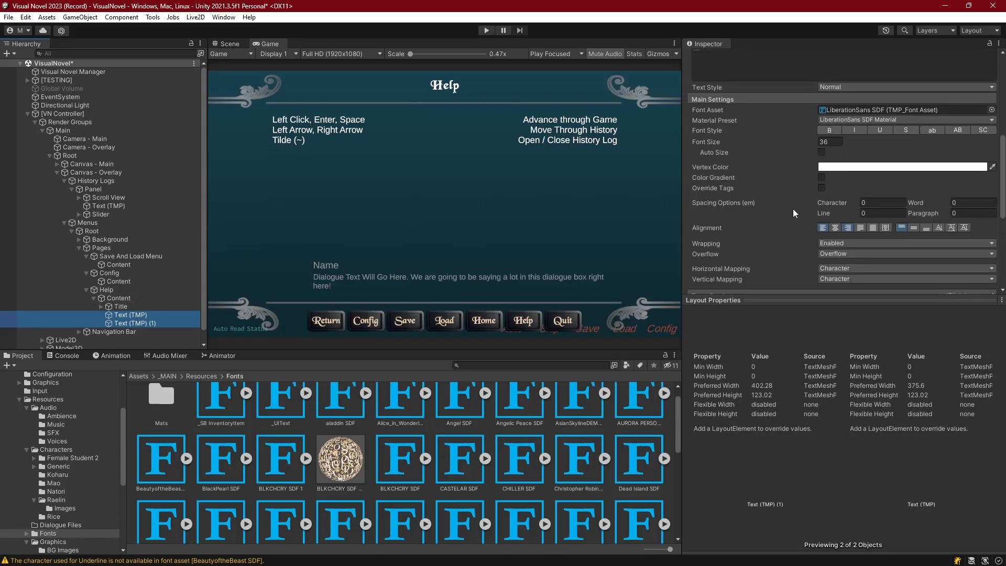
left_click_drag(843, 185, 900, 184)
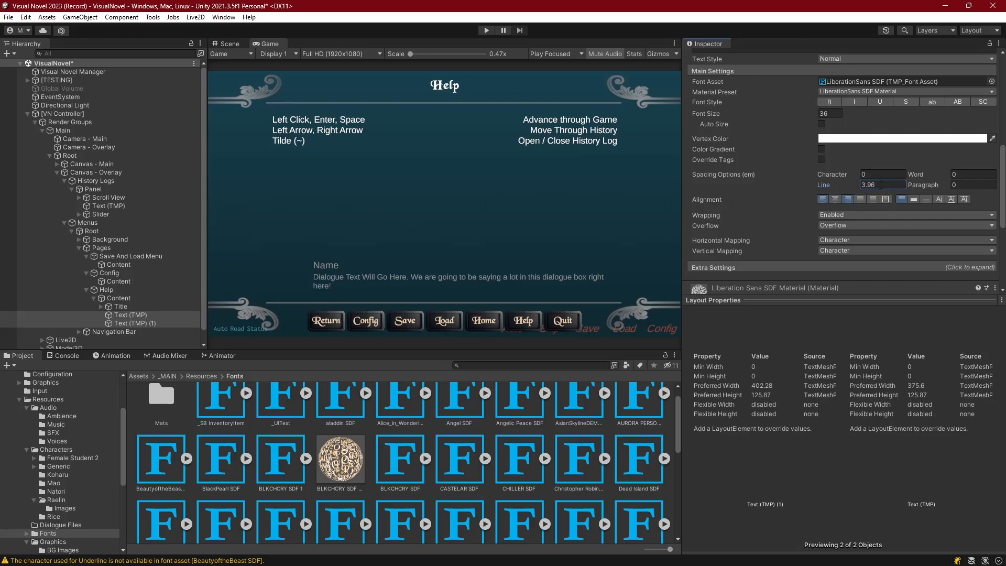
left_click_drag(150, 183, 511, 153)
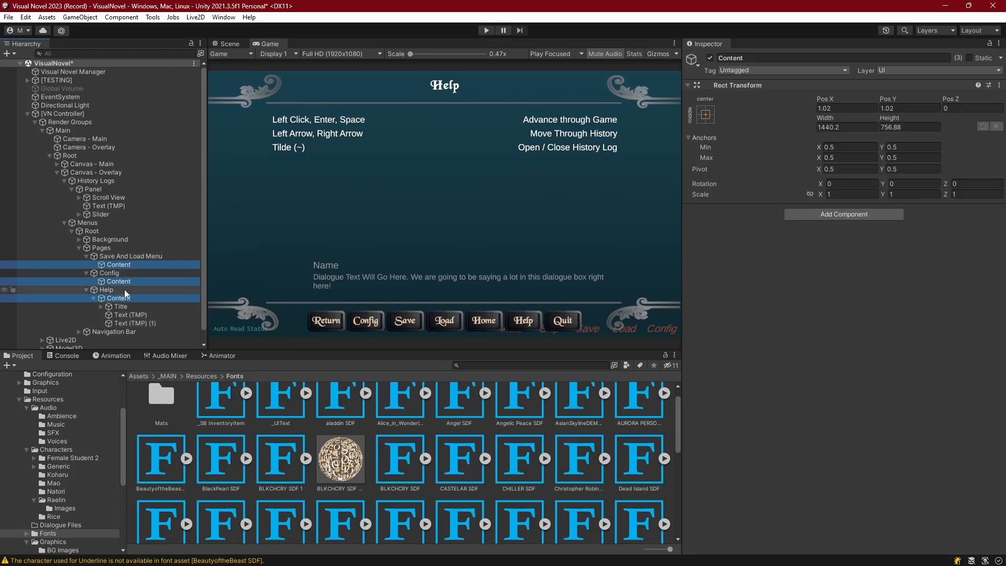
Add a Canvas Group component to the Content objects of the Save And Load Menu, Config and Help pages.
left_click(806, 219)
type("canv")
key("Down")
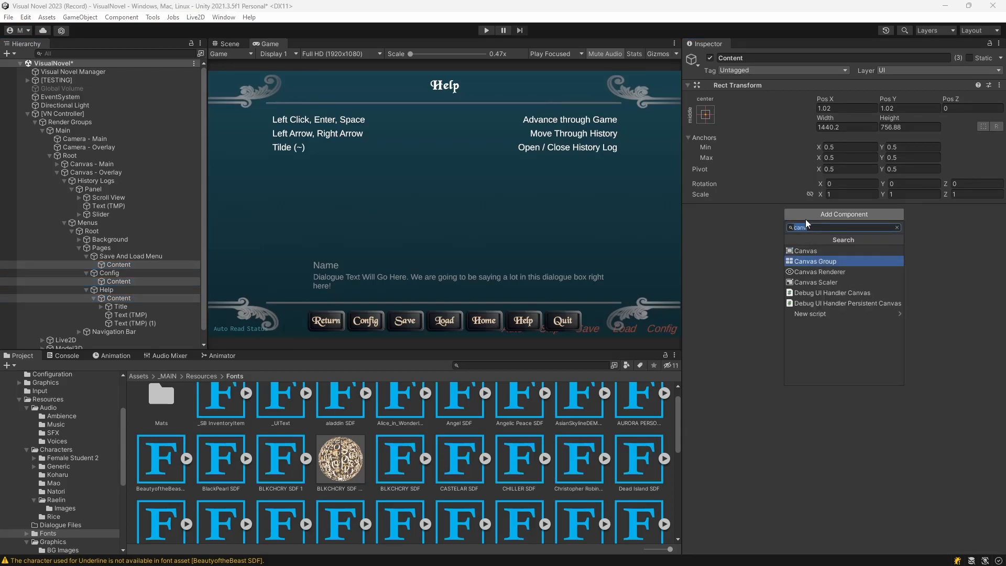
key("Return")
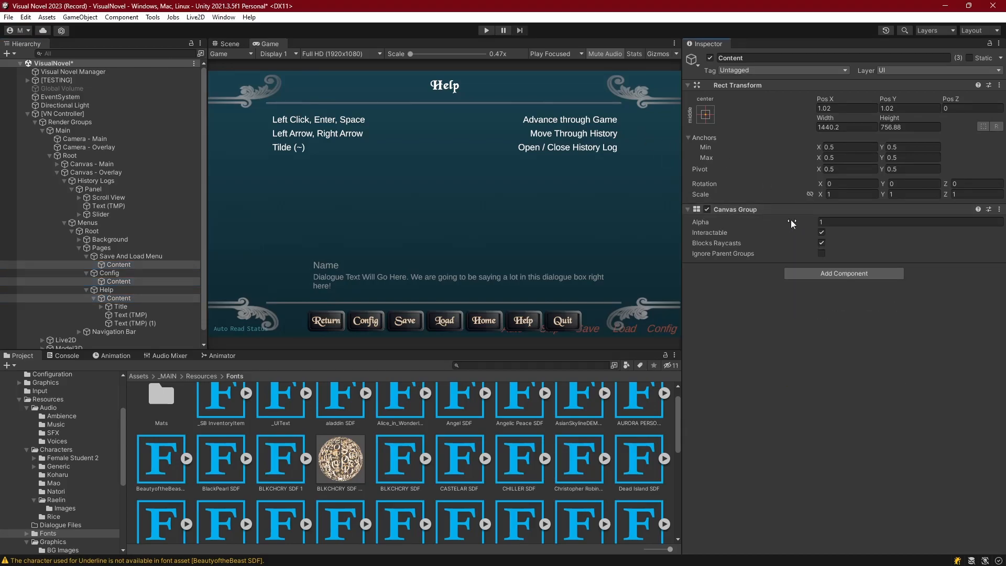
Set the Canvas Group alpha of the Help page's Content to 0 and collapse the Help hierarchy.
left_click(118, 298)
left_click(824, 222)
type("0")
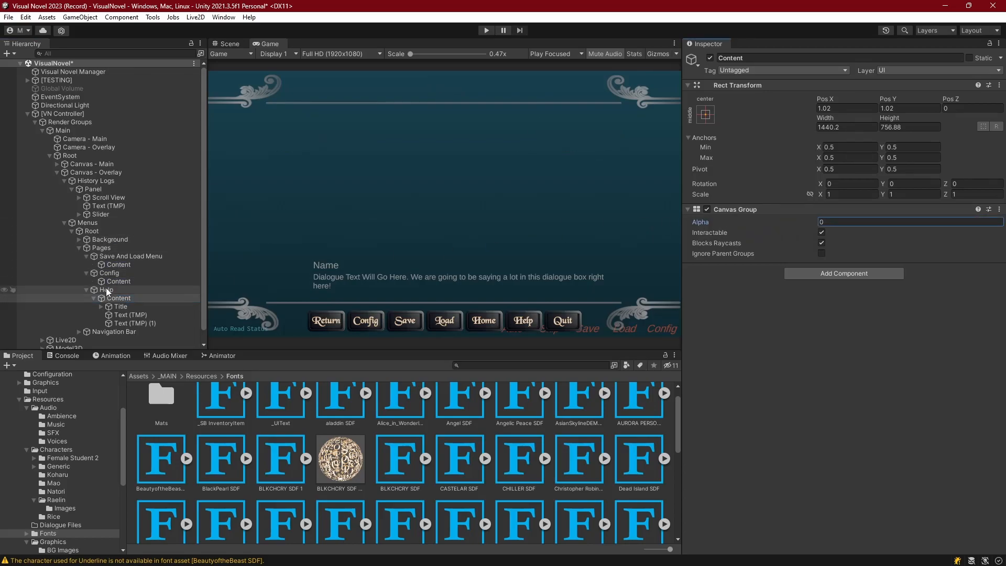
left_click(86, 290)
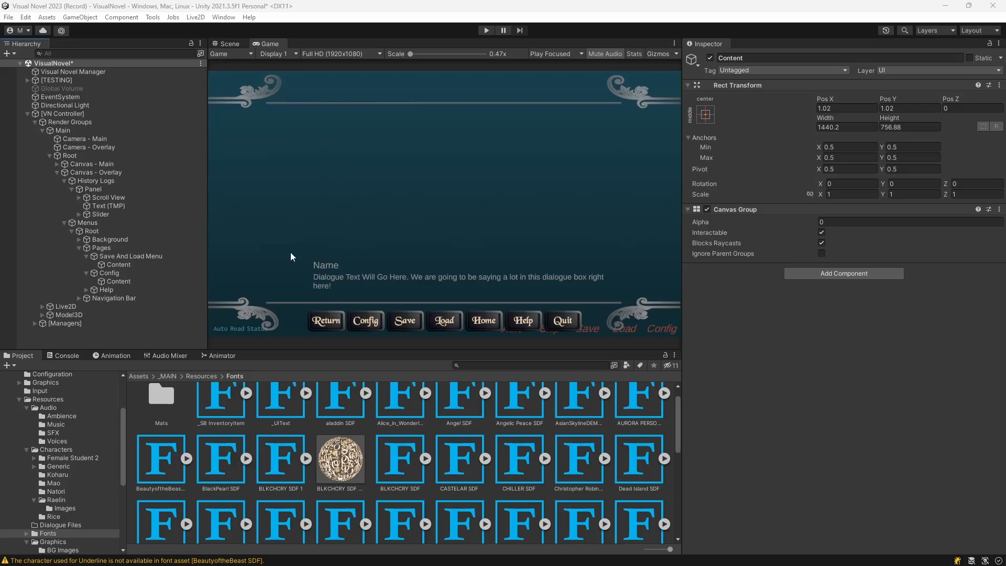
Duplicate the Help page's Title and move the copy into the Config page's Content.
left_click(84, 290)
left_click(84, 290)
left_click(120, 306)
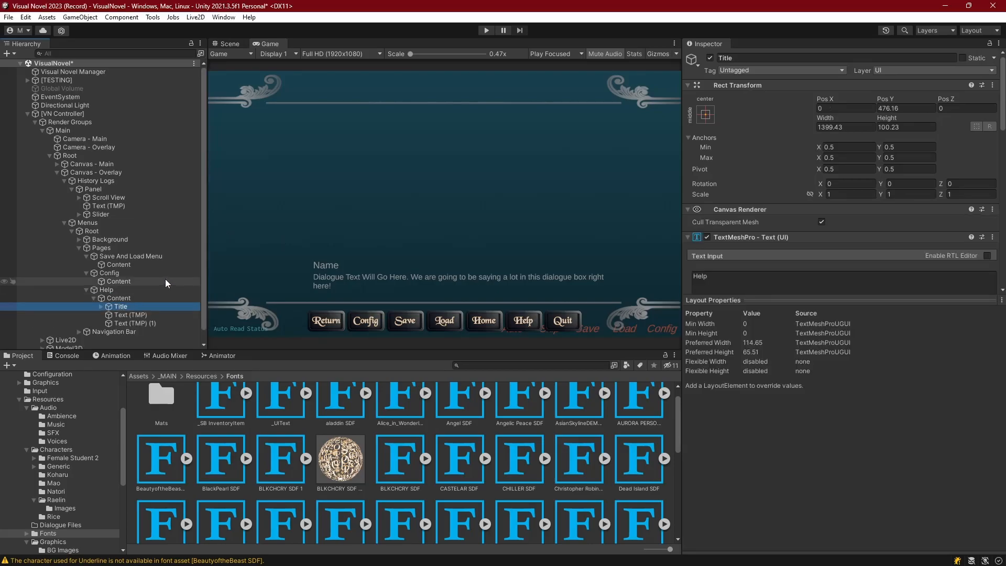
key("ctrl+d")
left_click_drag(120, 315, 117, 282)
Set the Config page title's text to Settings.
left_click(746, 273)
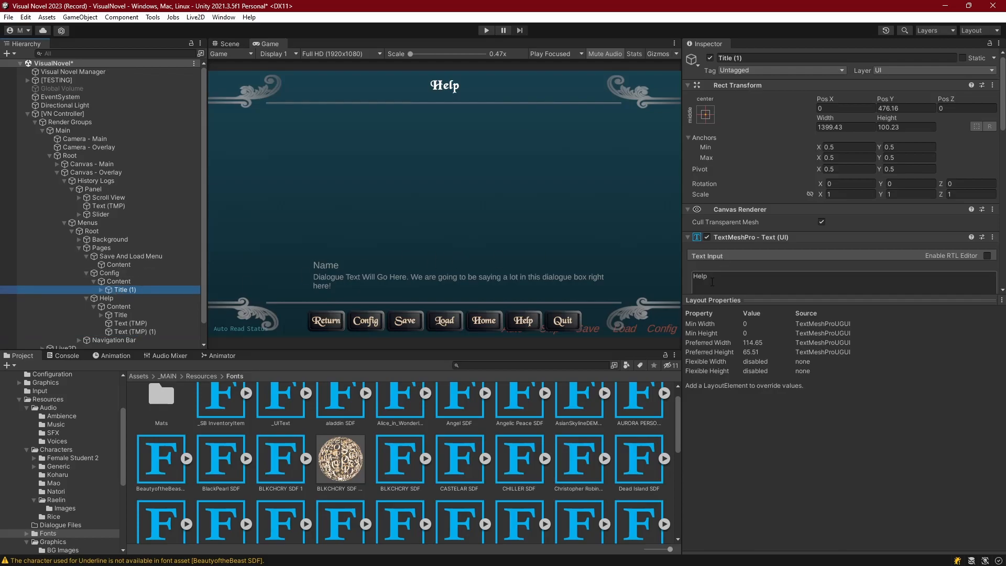
type("Config")
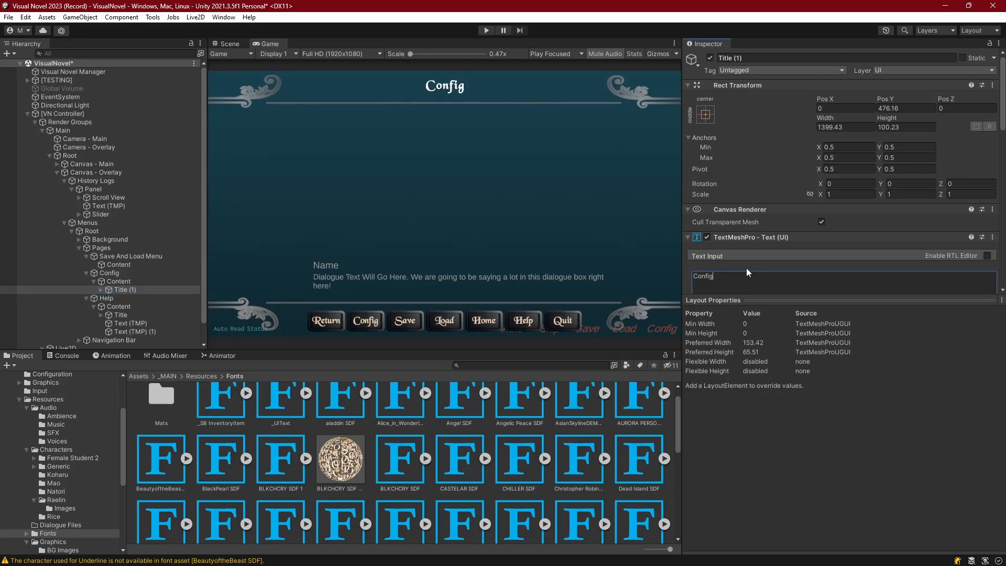
key("BackSpace")
key("BackSpace")
key("BackSpace")
key("BackSpace")
key("BackSpace")
key("BackSpace")
type("Settings")
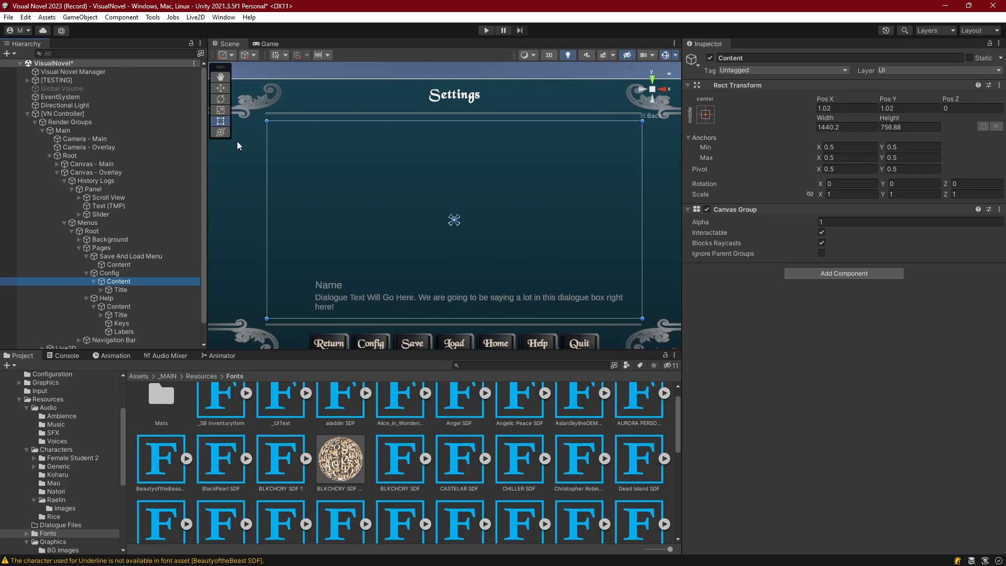
Add an empty object named Panel Selection Header to the Config page's Content, spanning its upper edge at about 1440 by 45.
right_click(121, 283)
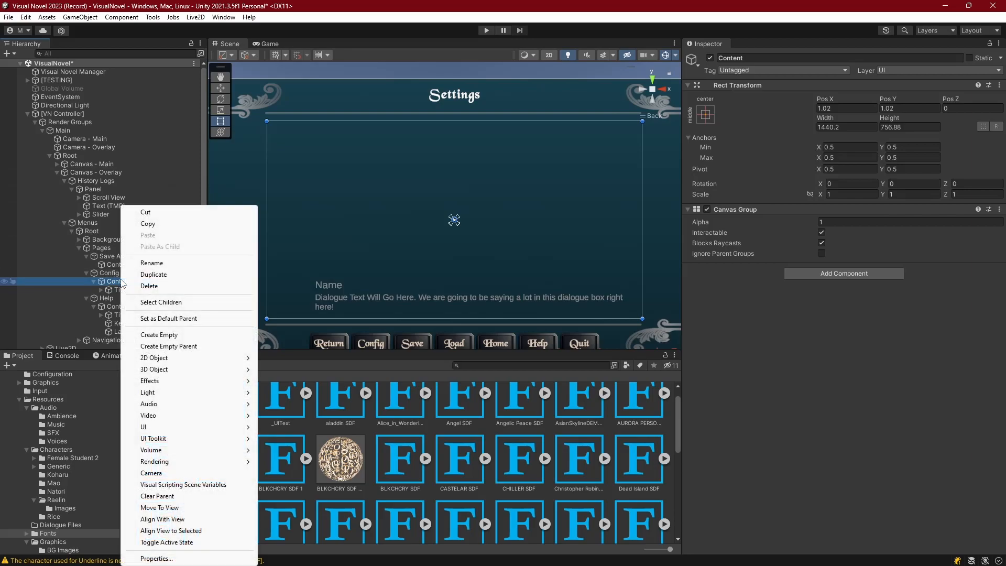
left_click(172, 357)
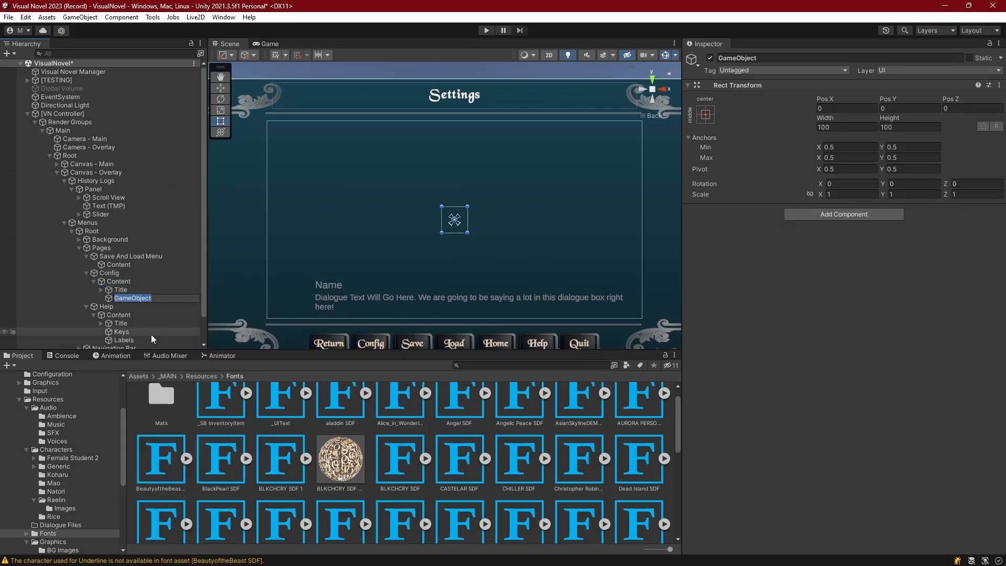
type("Panel Selection Header")
key("Return")
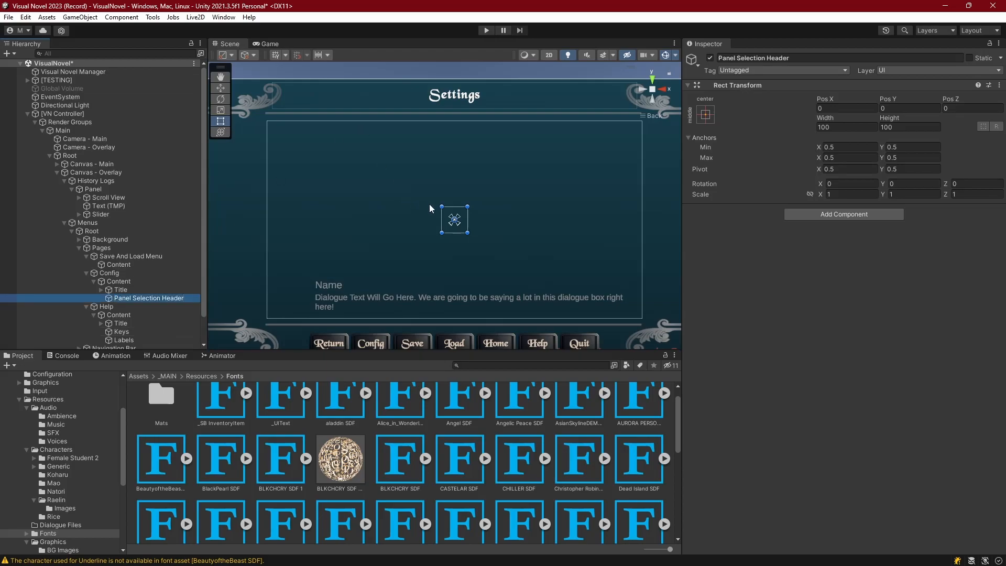
left_click_drag(441, 206, 267, 121)
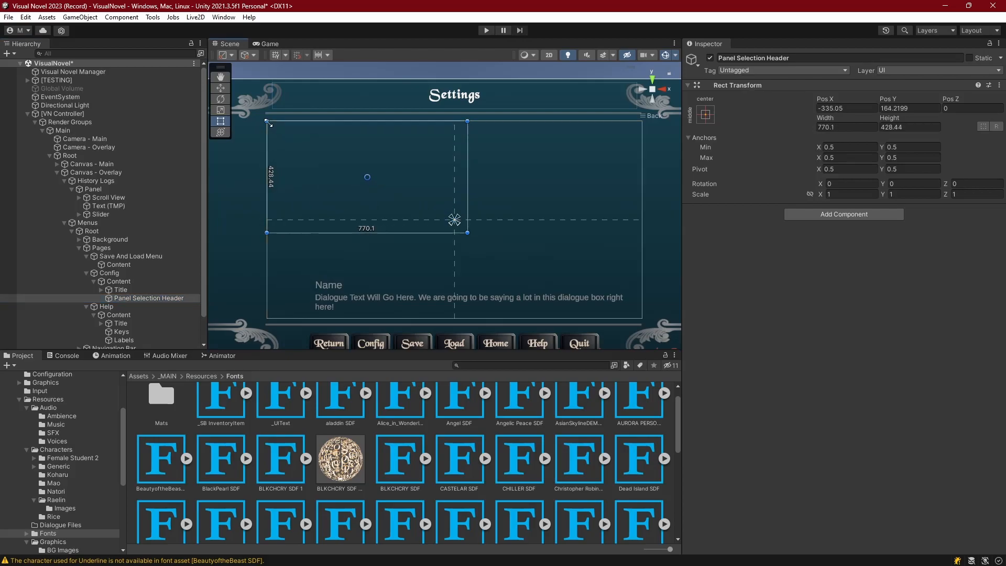
left_click_drag(468, 234, 641, 133)
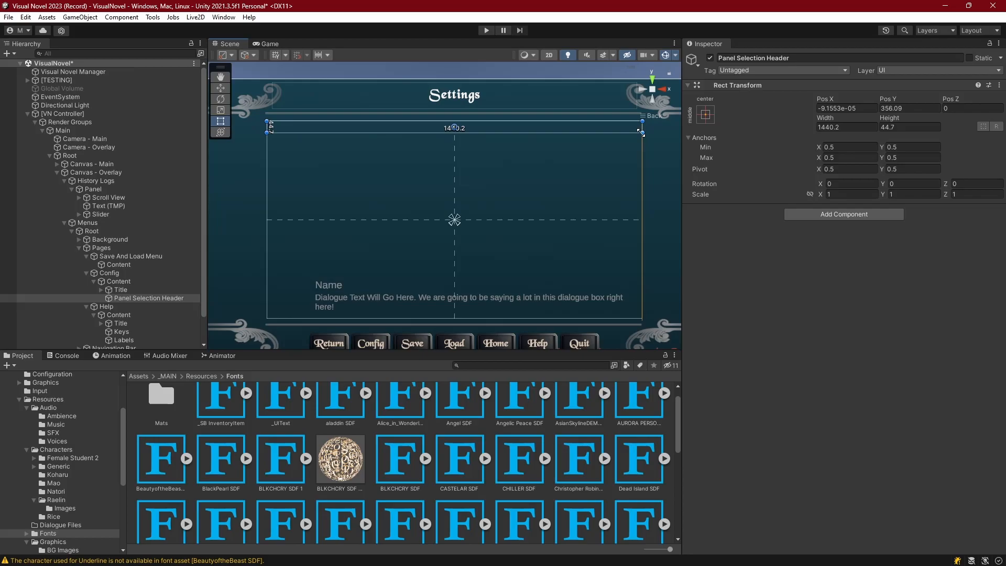
key("ctrl+2")
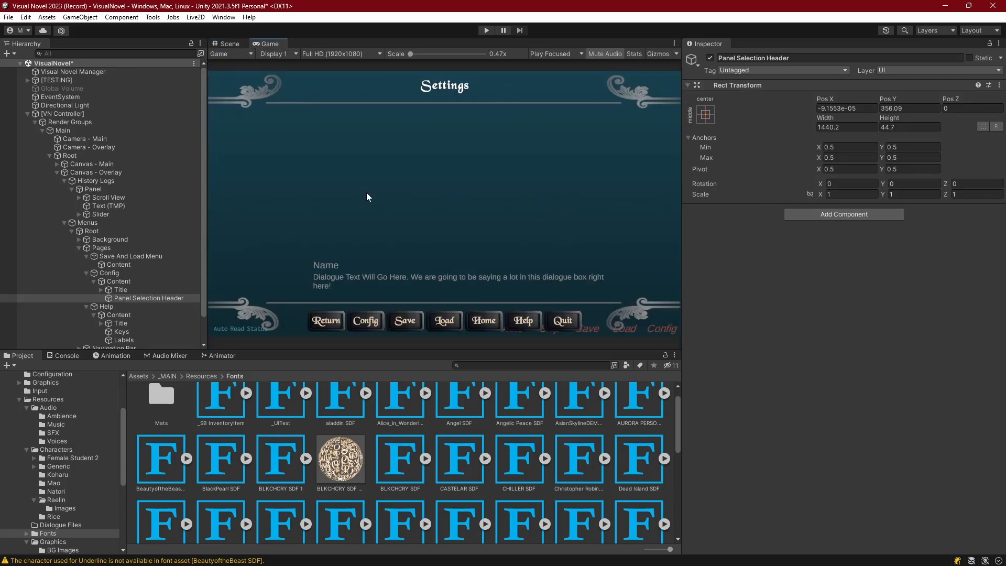
Add an Image component to the Panel Selection Header.
left_click(835, 214)
type("ima")
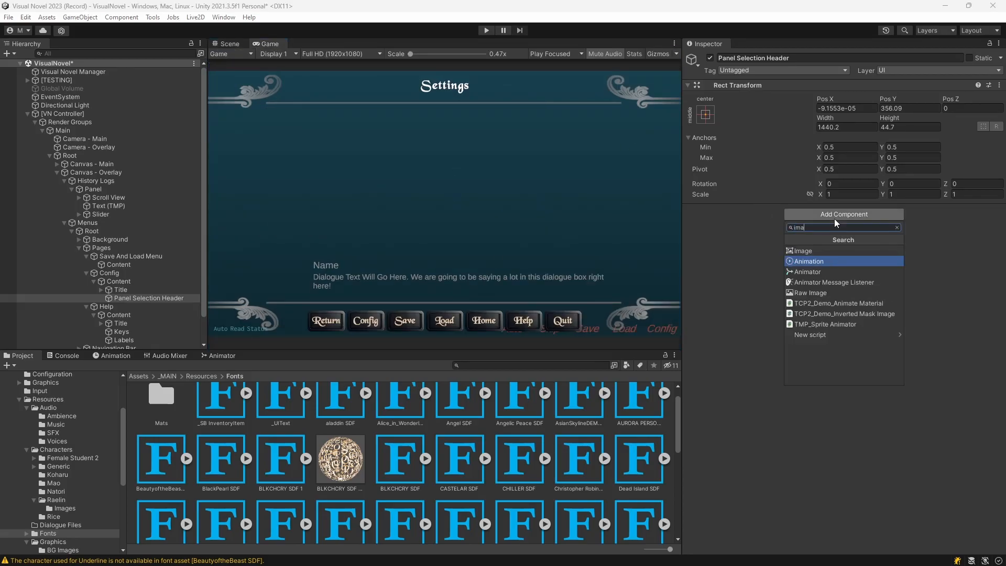
type("ge")
key("Up")
key("Return")
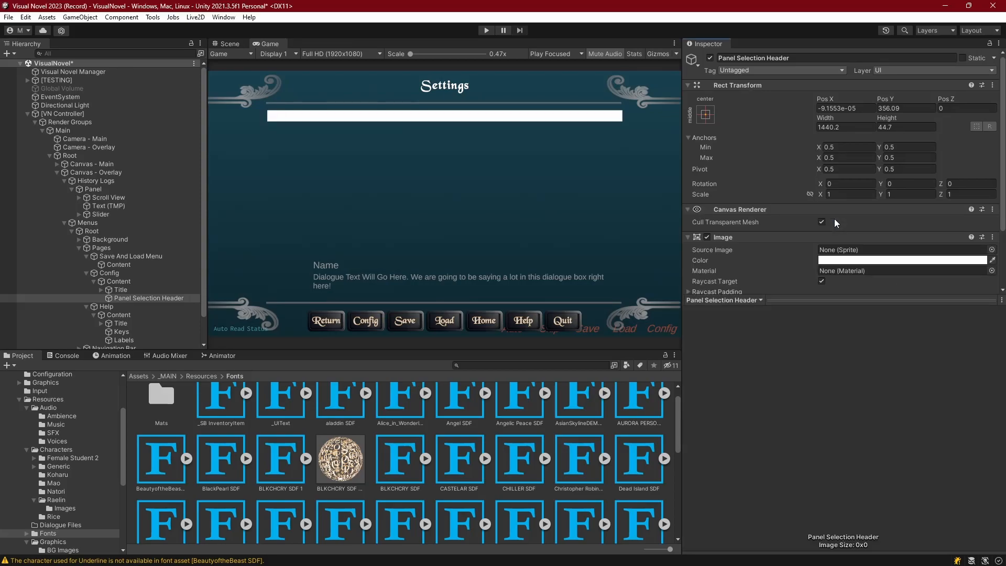
Set the header image's color to black with alpha 110.
left_click(880, 260)
left_click_drag(883, 310, 848, 399)
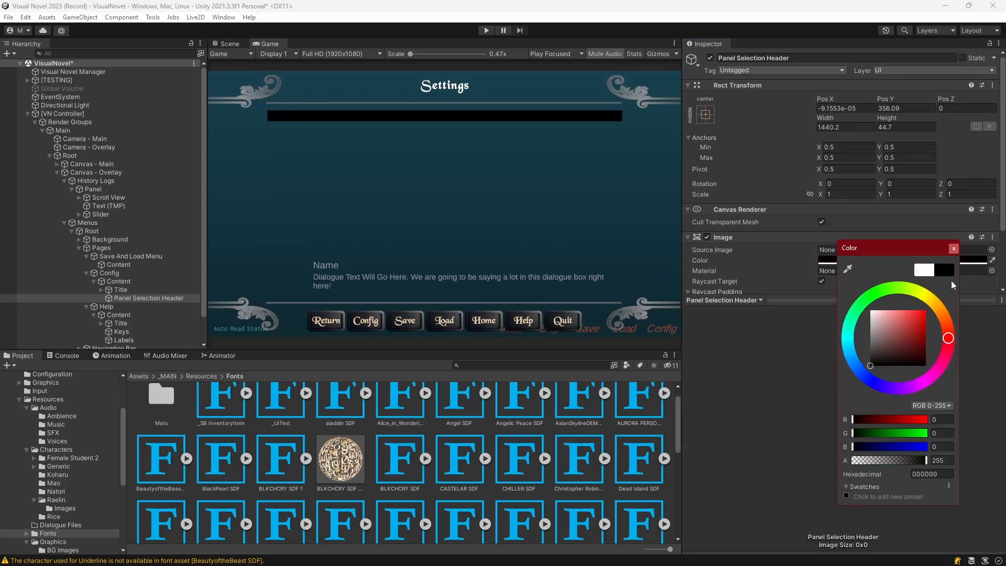
left_click_drag(926, 460, 884, 461)
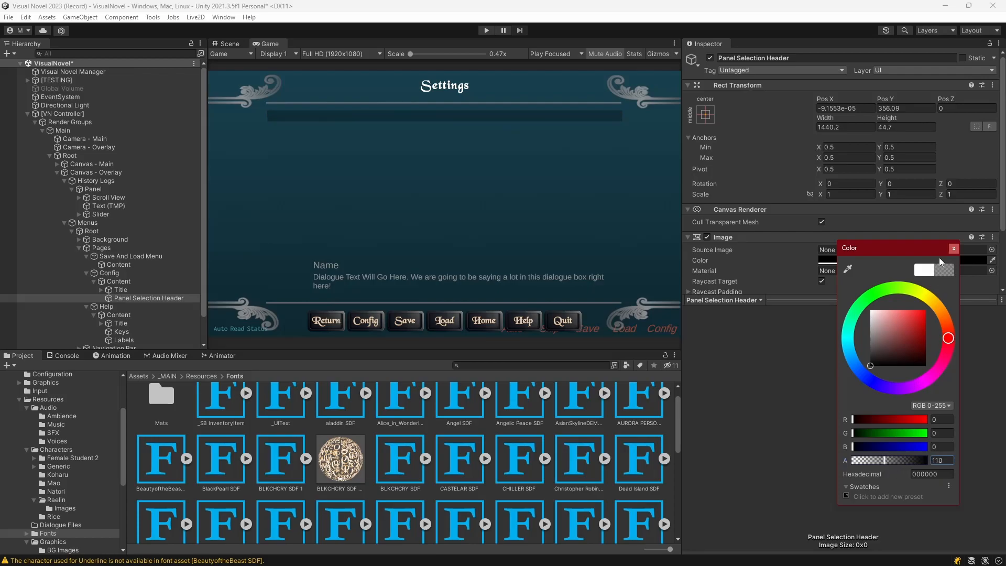
left_click(954, 248)
scroll(806, 290, "down", 3)
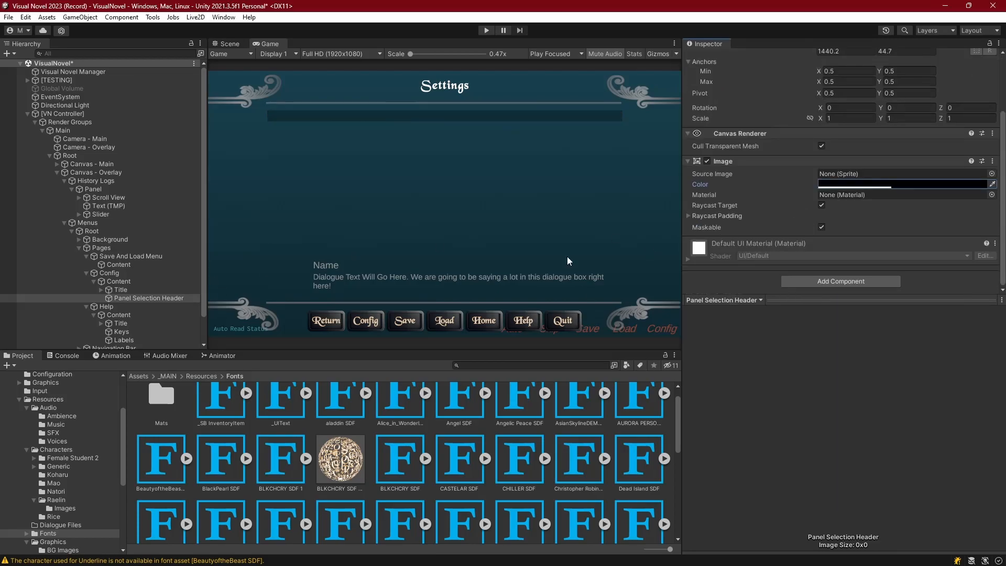
Duplicate the Navigation Bar's Return button and make the copy a child of Panel Selection Header.
right_click(124, 298)
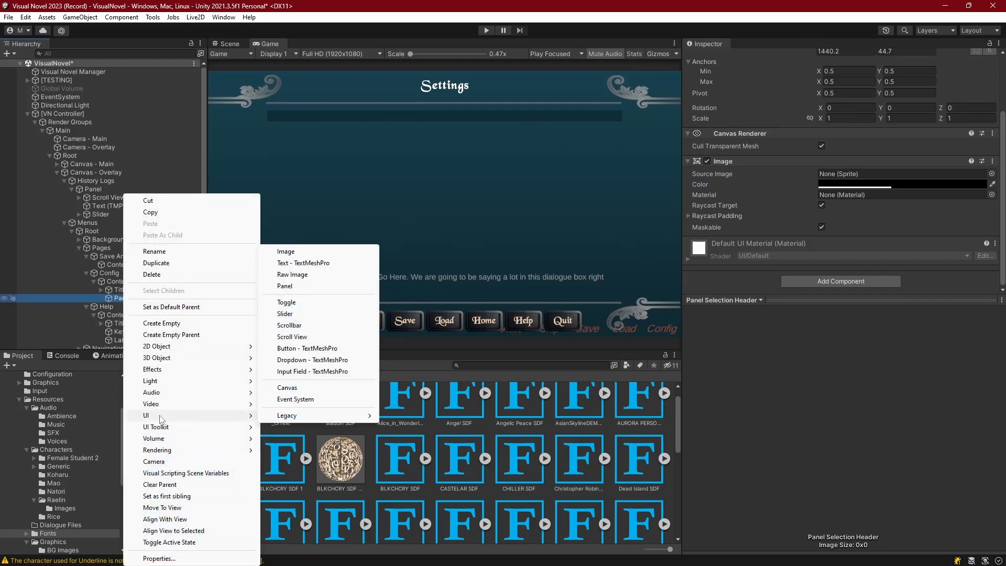
left_click(115, 291)
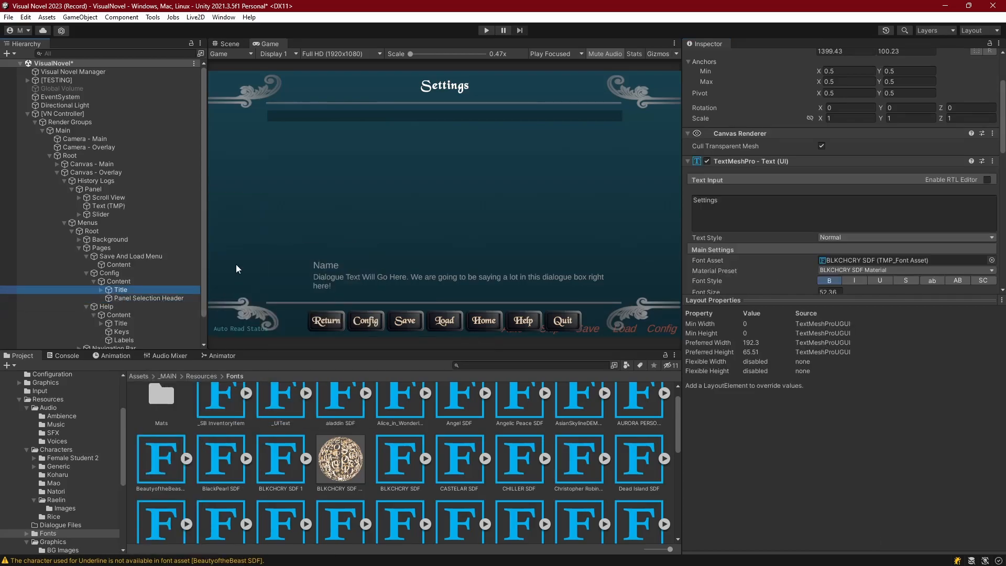
scroll(131, 231, "down", 3)
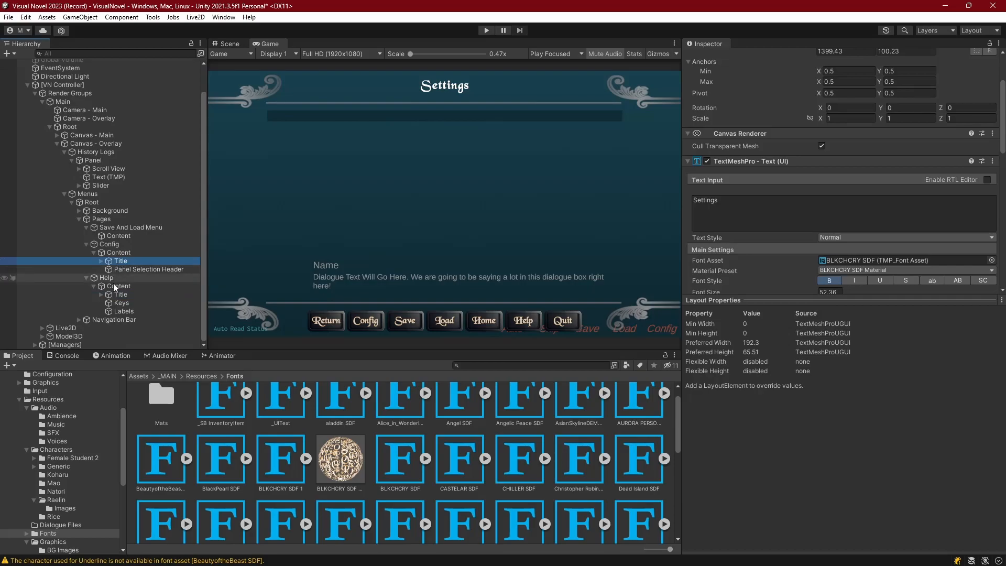
left_click(79, 319)
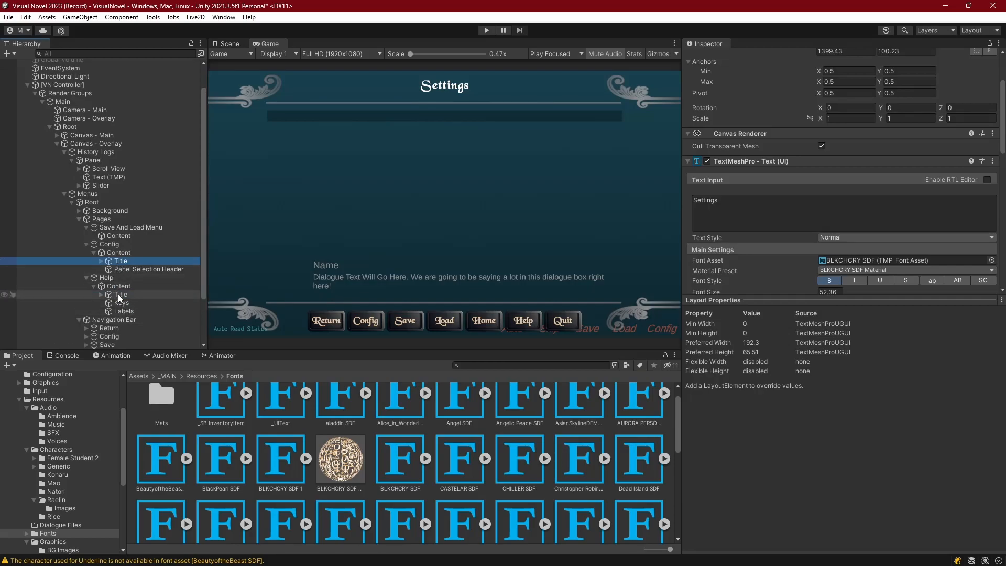
left_click(109, 327)
key("ctrl+d")
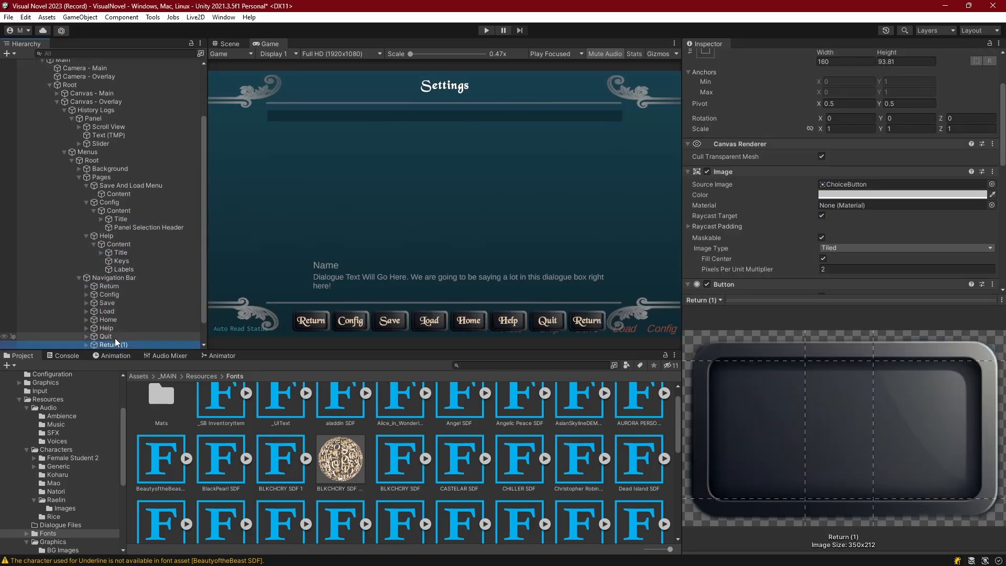
left_click_drag(134, 227, 134, 227)
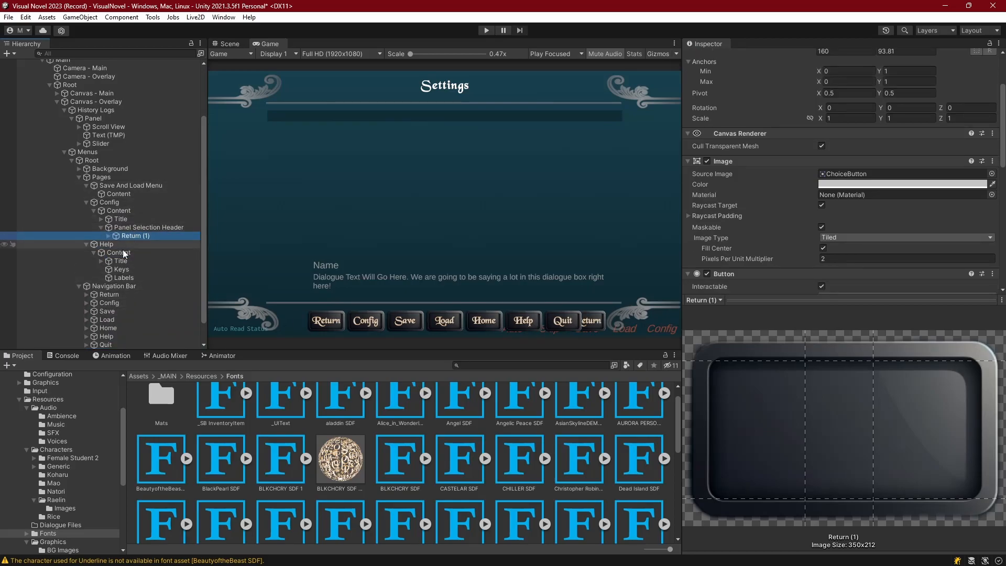
Move the copied Return button into the header bar and size it to about 116 by 45.
key("ctrl+1")
left_click_drag(620, 344, 412, 136)
scroll(396, 179, "up", 1)
scroll(397, 176, "up", 3)
middle_click_drag(397, 176, 469, 279)
left_click_drag(484, 209, 463, 183)
left_click(268, 44)
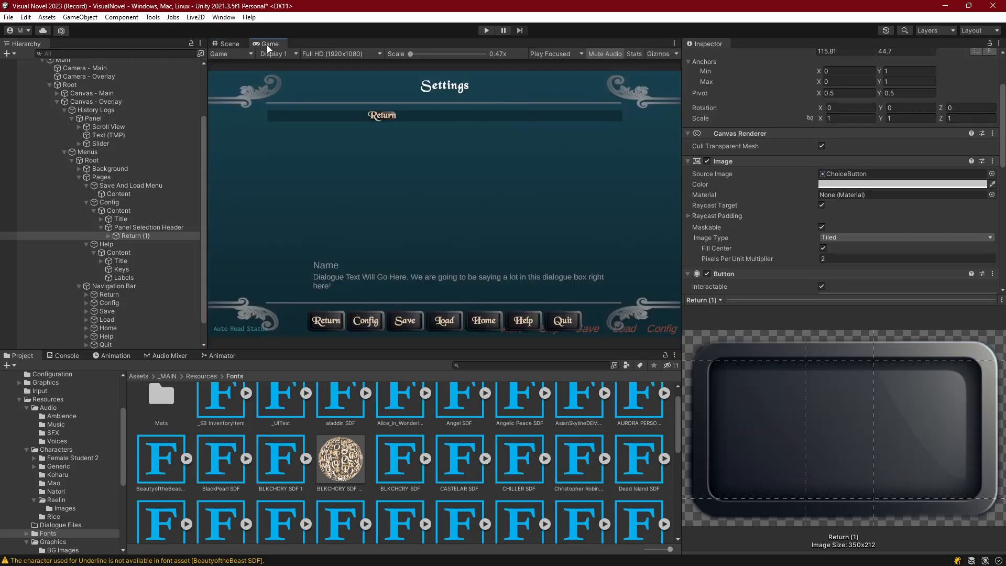
Restyle the copied button as a translucent black image without a sprite and change its name and text to General.
left_click(109, 236)
left_click(141, 244)
left_click_drag(812, 288, 422, 193)
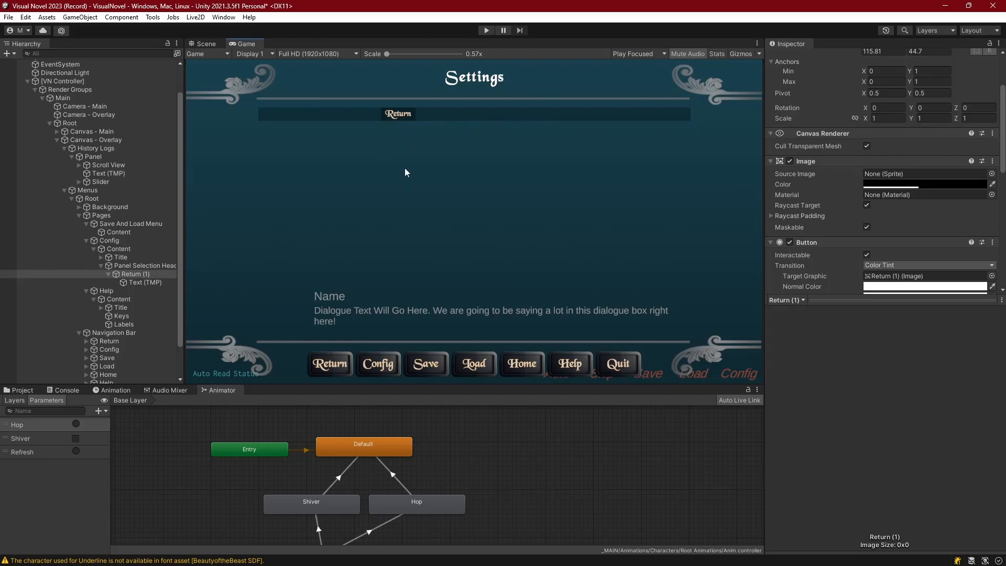
key("ctrl+z")
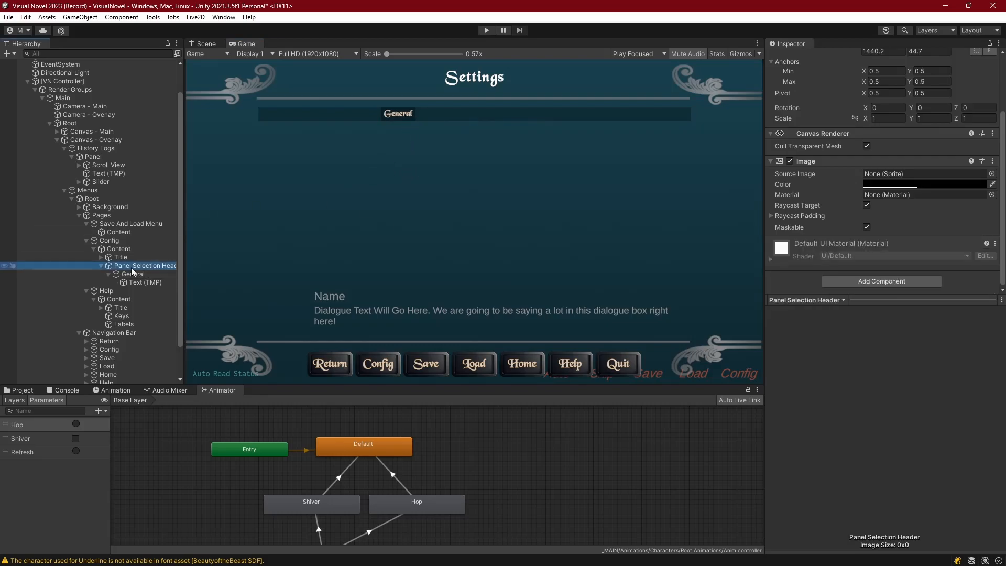
Add a Horizontal Layout Group to the Panel Selection Header with Middle Left child alignment.
left_click(876, 278)
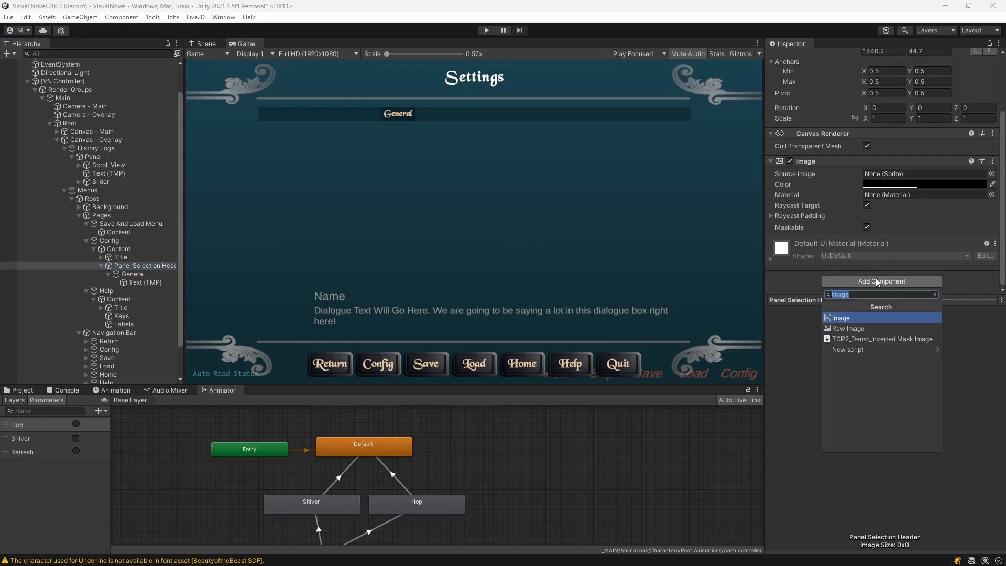
key("Return")
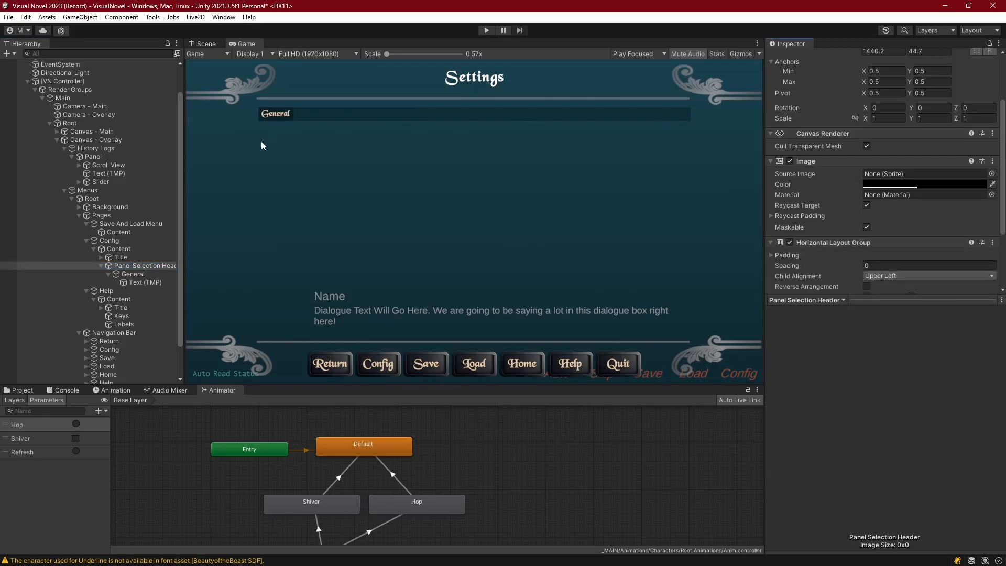
scroll(975, 160, "down", 3)
left_click(920, 219)
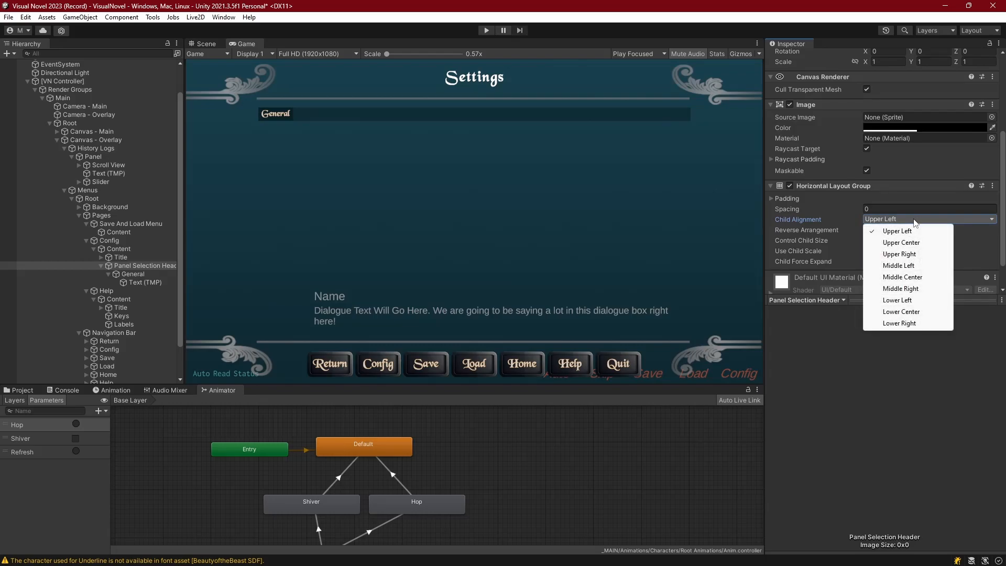
left_click(895, 277)
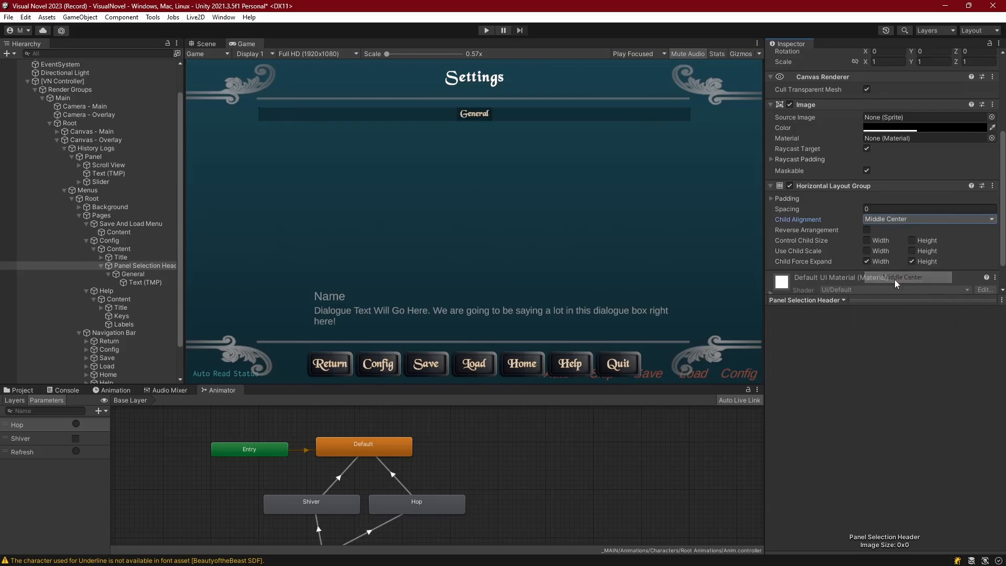
left_click(886, 219)
left_click(898, 265)
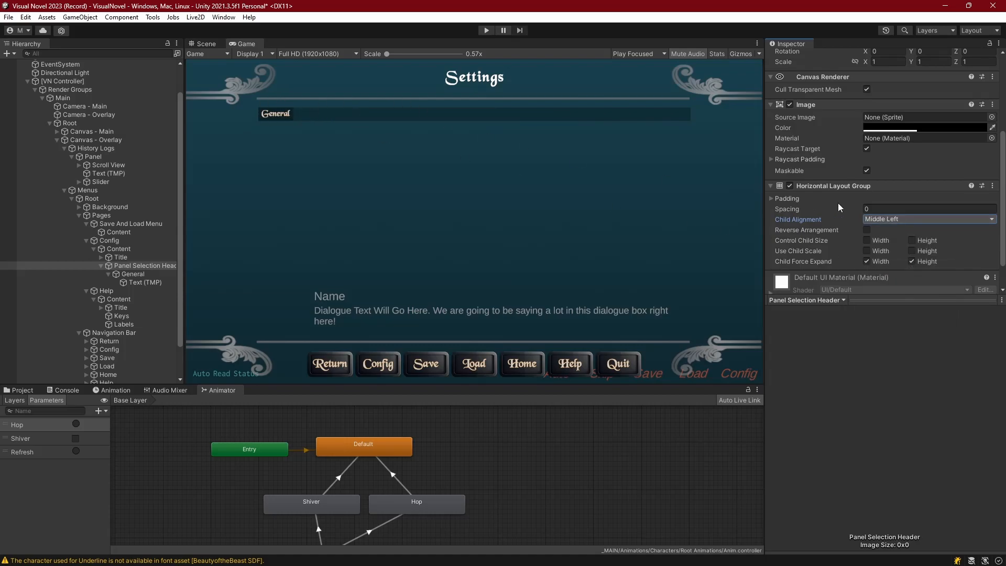
Set the layout group's left and right padding to 25 and spacing to 15, with child force expand width off.
left_click(785, 199)
left_click(879, 209)
type("25")
key("Tab")
type("25")
scroll(915, 235, "down", 2)
left_click(868, 264)
left_click(905, 211)
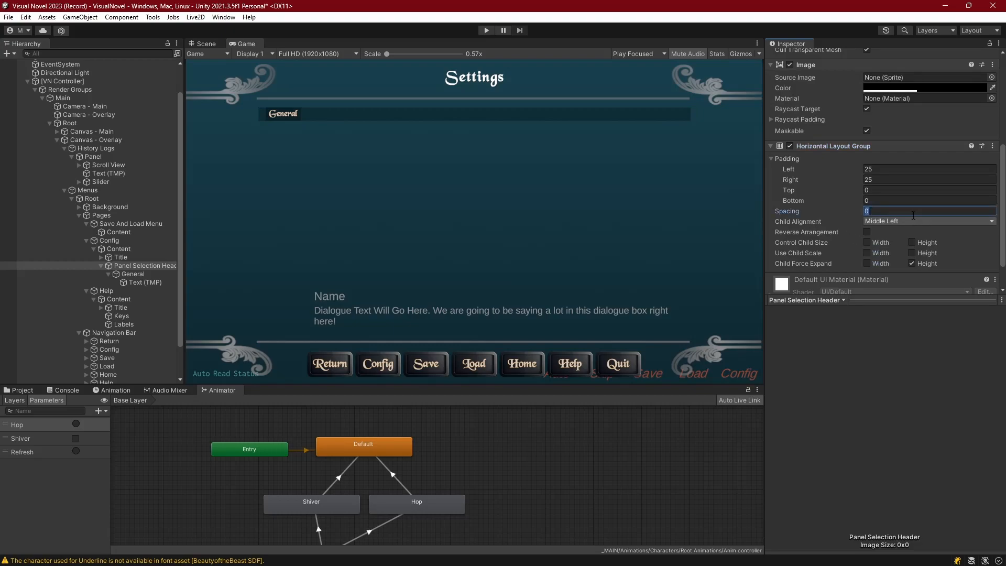
Duplicate the General button and change the copy's text and name to Audio.
left_click(133, 274)
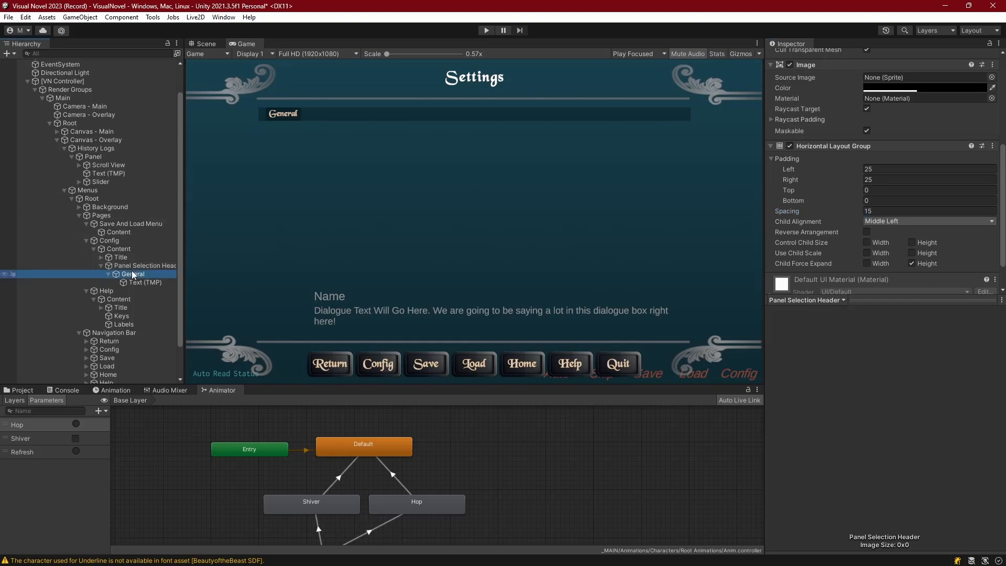
key("ctrl+d")
left_click(108, 291)
left_click(136, 299)
double_click(815, 118)
type("Audio")
left_click(147, 290)
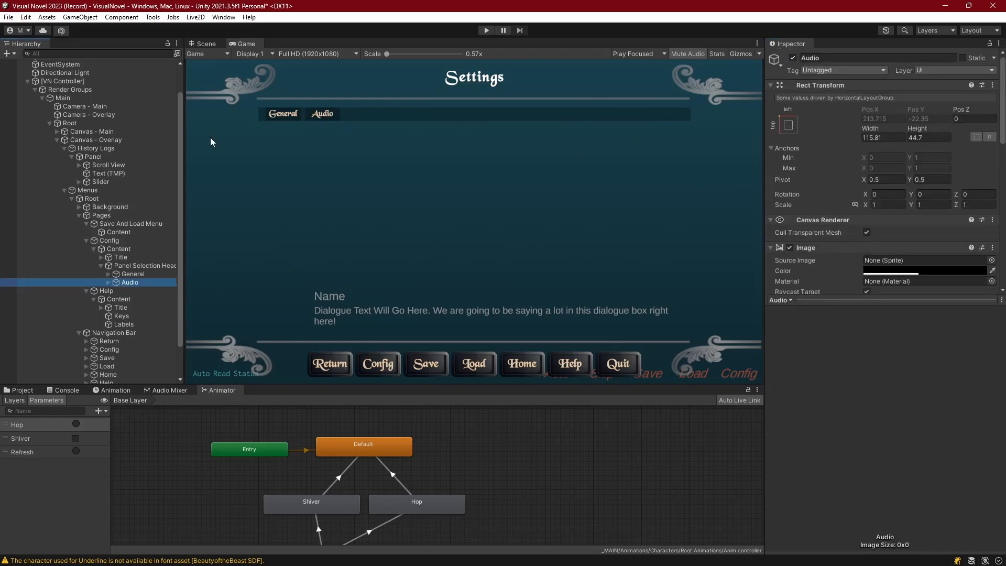
Create an empty object inside the Config page's Content and stretch it to fill its parent.
left_click(206, 44)
key("f")
scroll(420, 159, "down", 8)
middle_click_drag(513, 243, 470, 191)
left_click(115, 250)
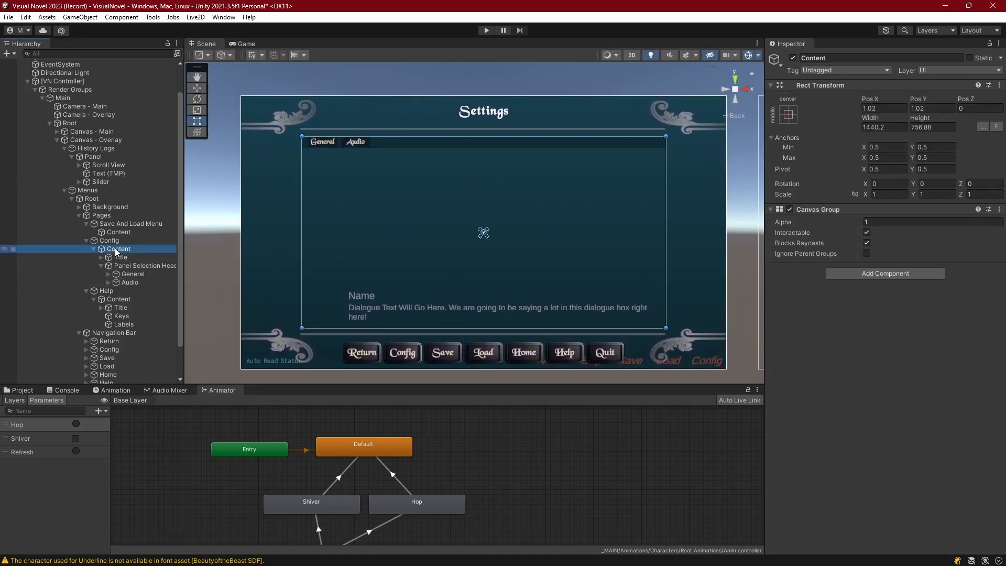
right_click(115, 249)
left_click(153, 335)
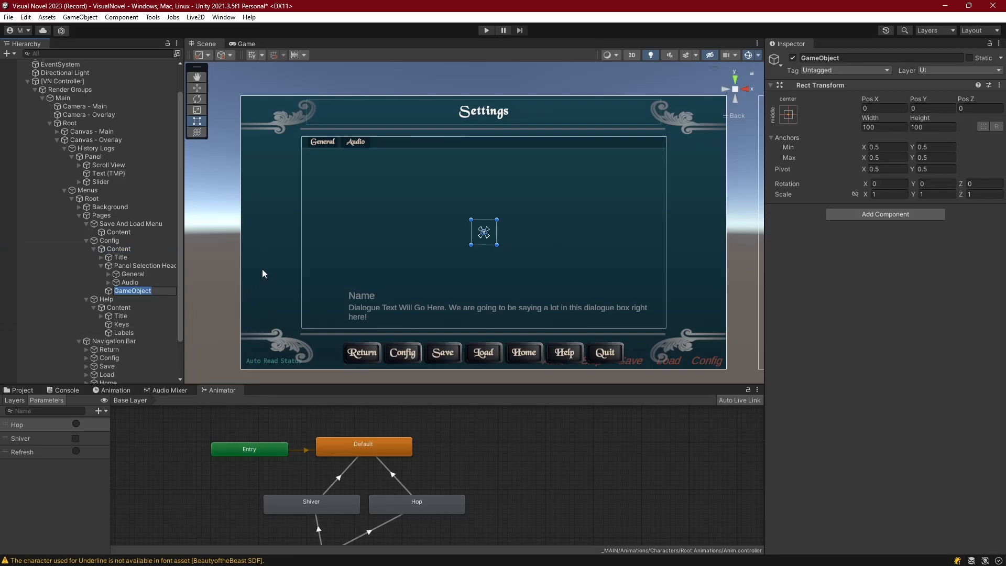
left_click(789, 116)
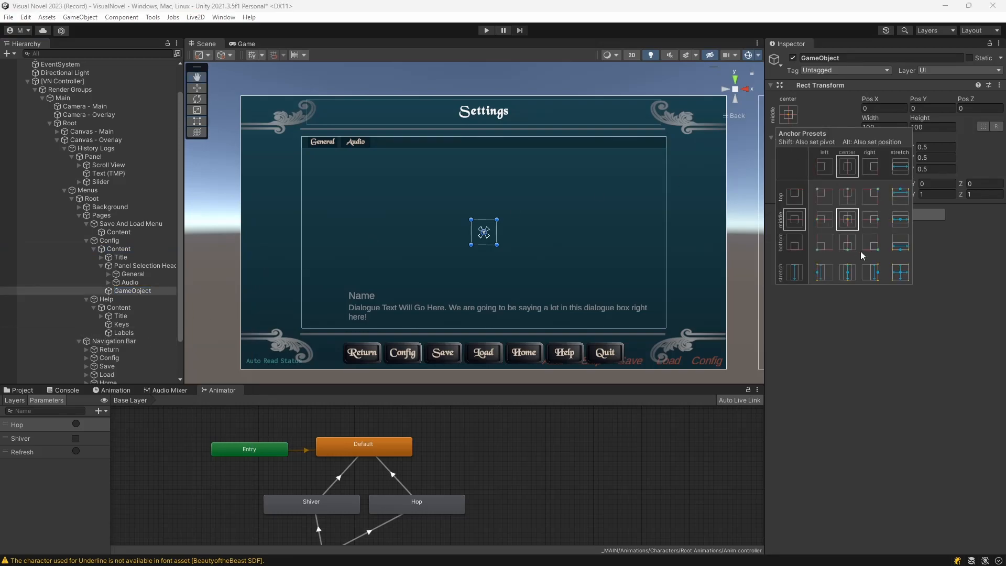
left_click(900, 272, "alt")
Lower the new object's top edge to the underside of the Panel Selection Header and rename it Panels.
left_click_drag(413, 137, 413, 148)
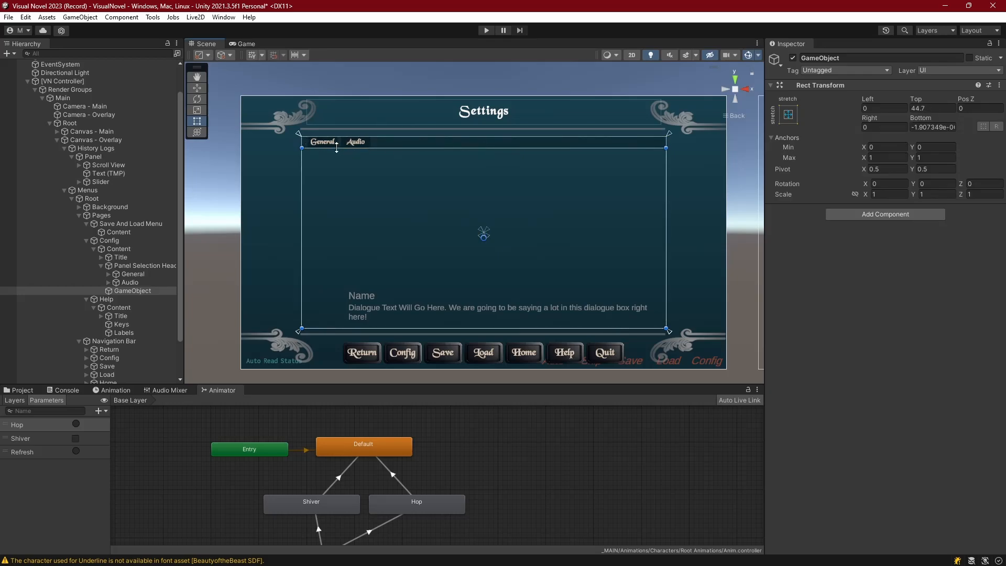
left_click_drag(300, 136, 300, 149)
left_click(128, 295)
left_click(147, 291)
type("P")
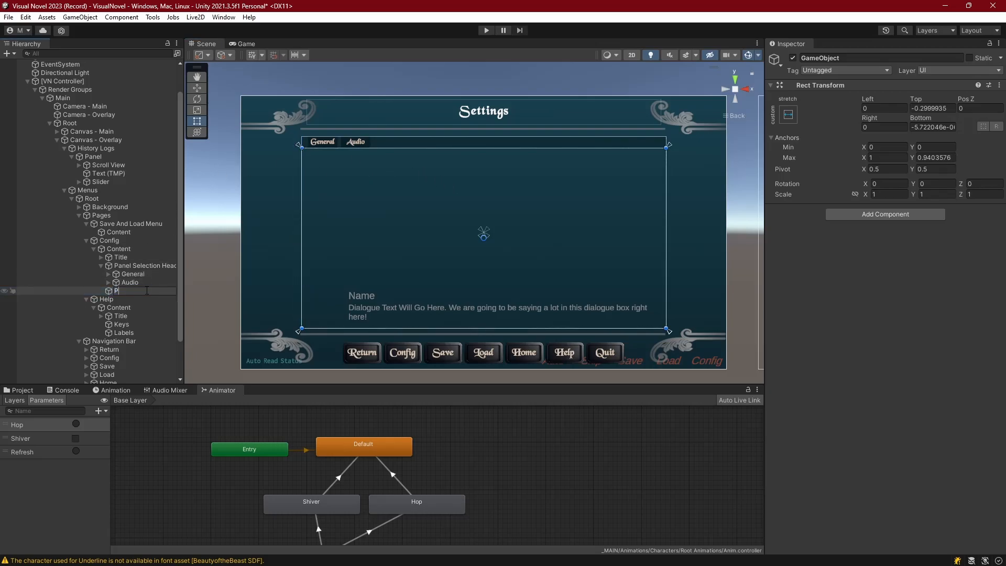
type("anels")
key("Return")
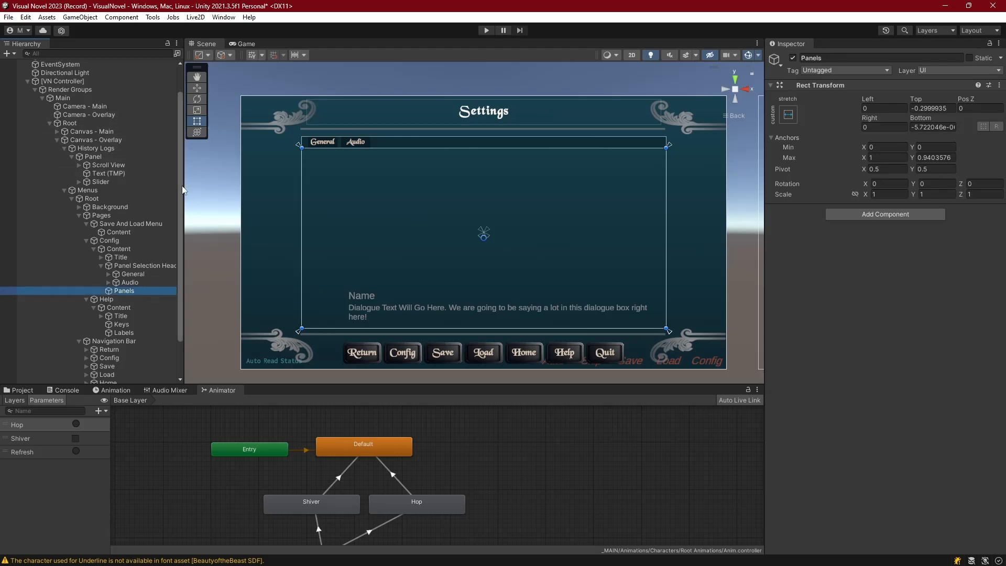
Create an empty child in Panels, stretch it to fill the parent, and name it General.
right_click(125, 294)
left_click(171, 323)
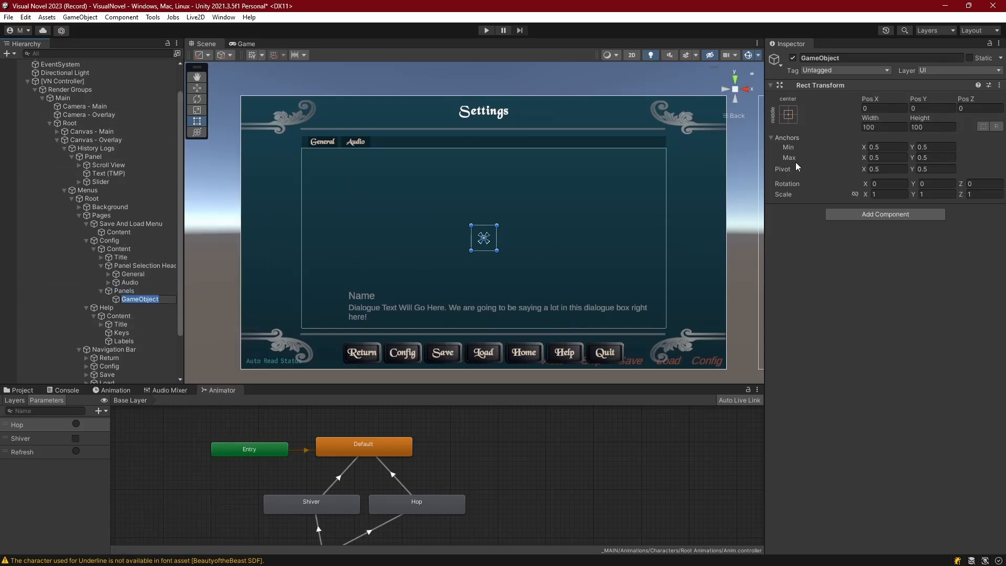
left_click(788, 115)
left_click(906, 273, "alt")
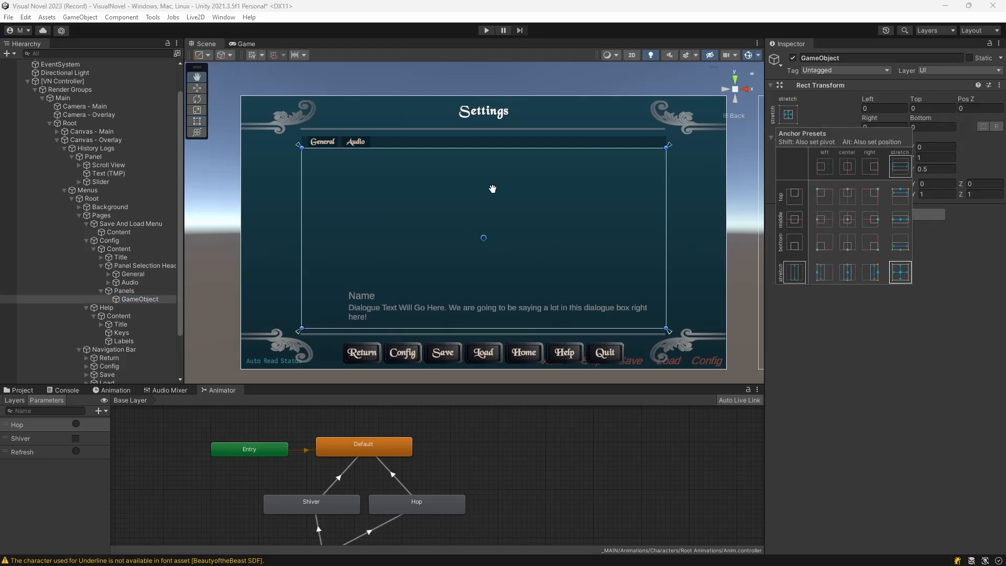
left_click(132, 298)
left_click(145, 300)
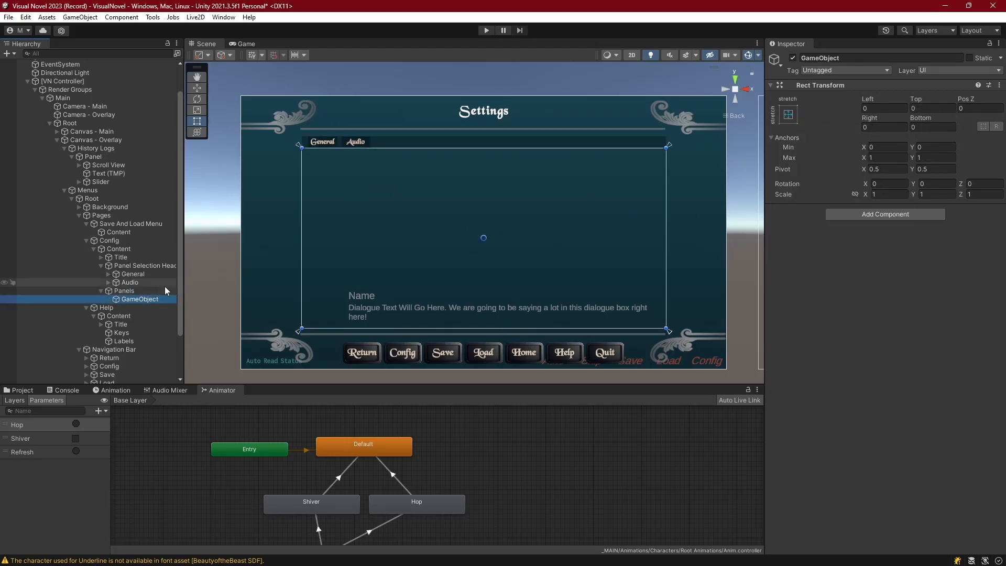
type("General")
key("Return")
Duplicate the General panel object and rename the copy Audio.
key("ctrl+d")
left_click(138, 308)
type("Audio")
key("Return")
Add an Image component to both the General and Audio panels, coloured black with an alpha of about 40.
left_click(135, 299, "ctrl")
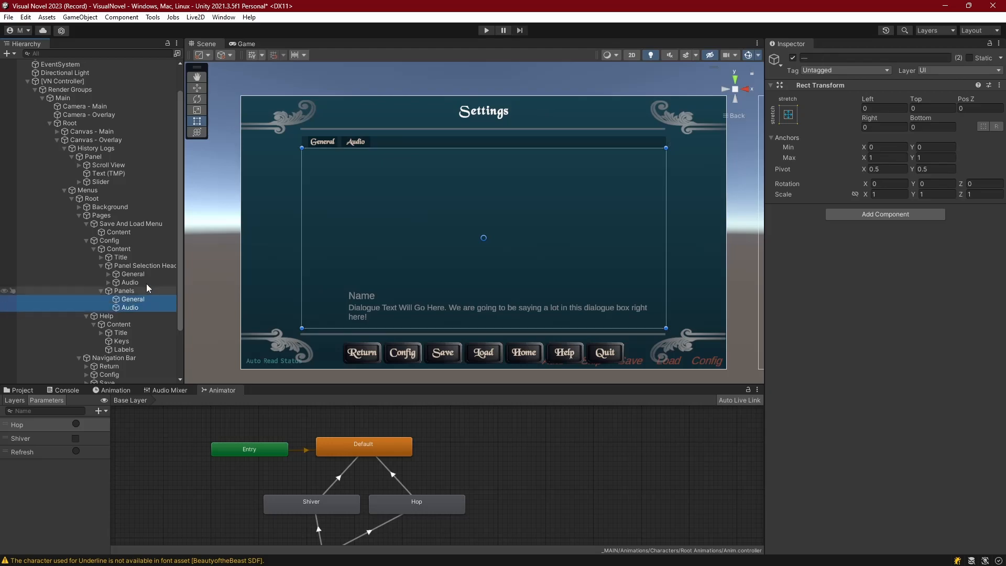
left_click(886, 214)
type("image")
key("Return")
left_click(891, 260)
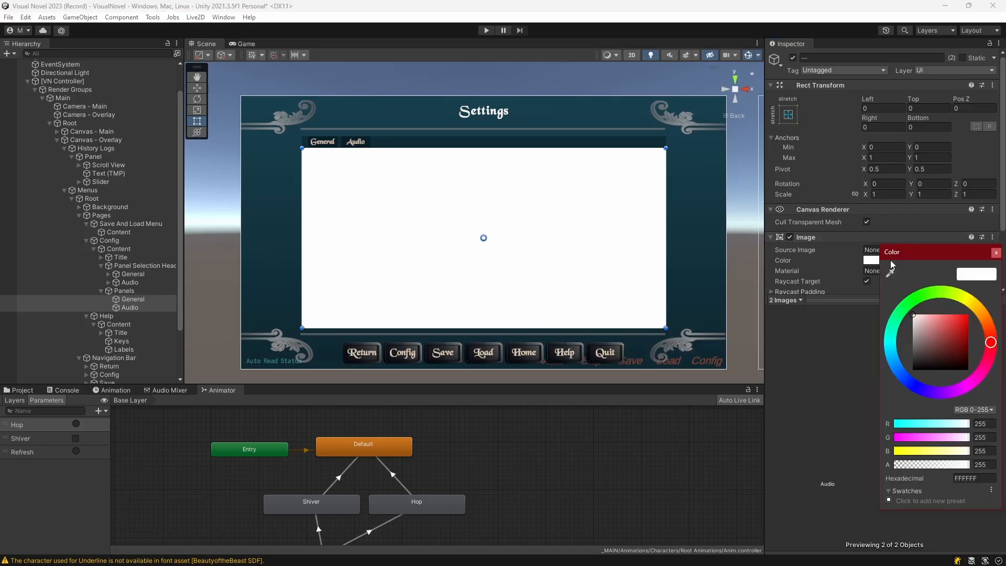
left_click_drag(914, 317, 906, 397)
left_click_drag(969, 464, 908, 468)
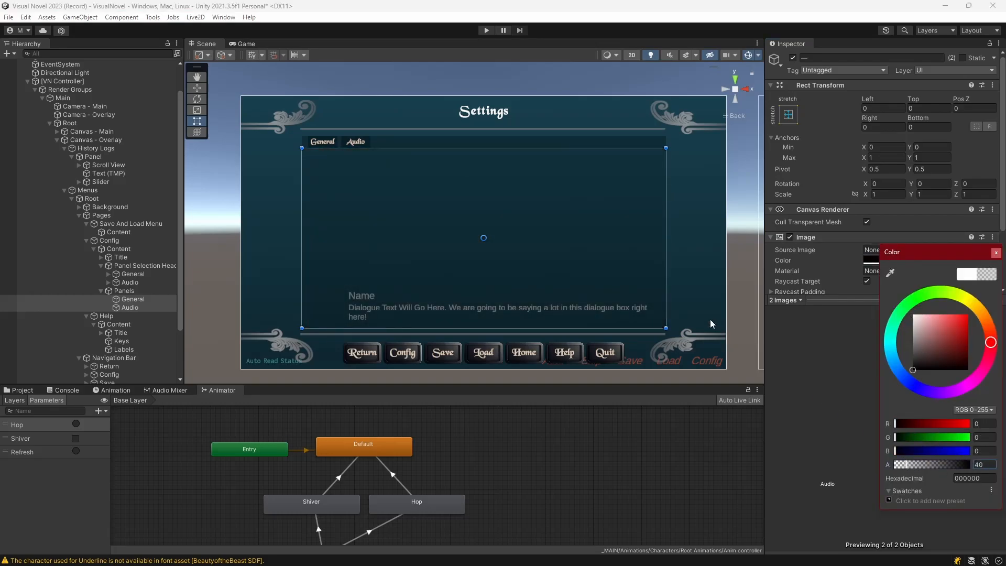
key("Escape")
key("ctrl+2")
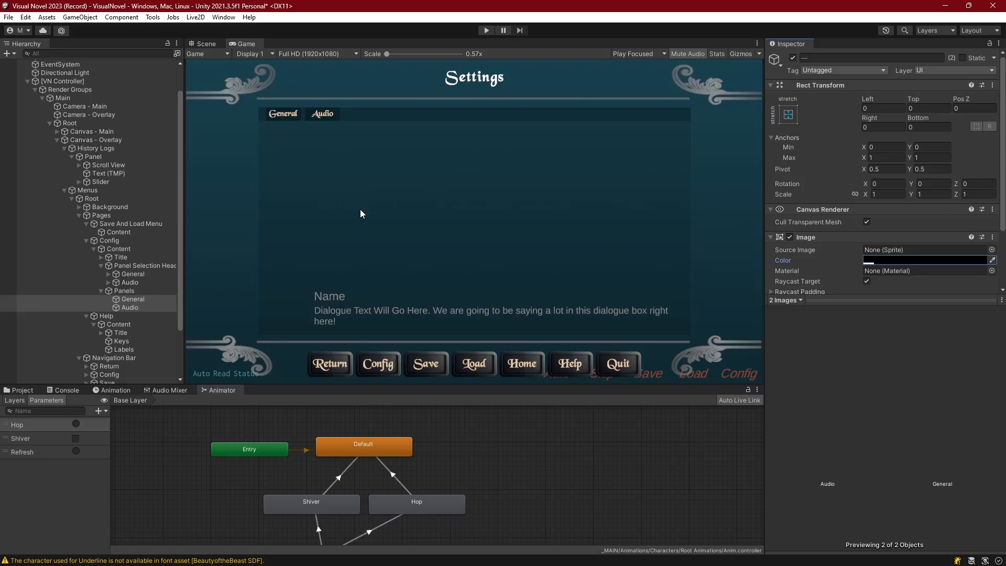
Deactivate the Audio panel, leaving the General panel active.
left_click(132, 307)
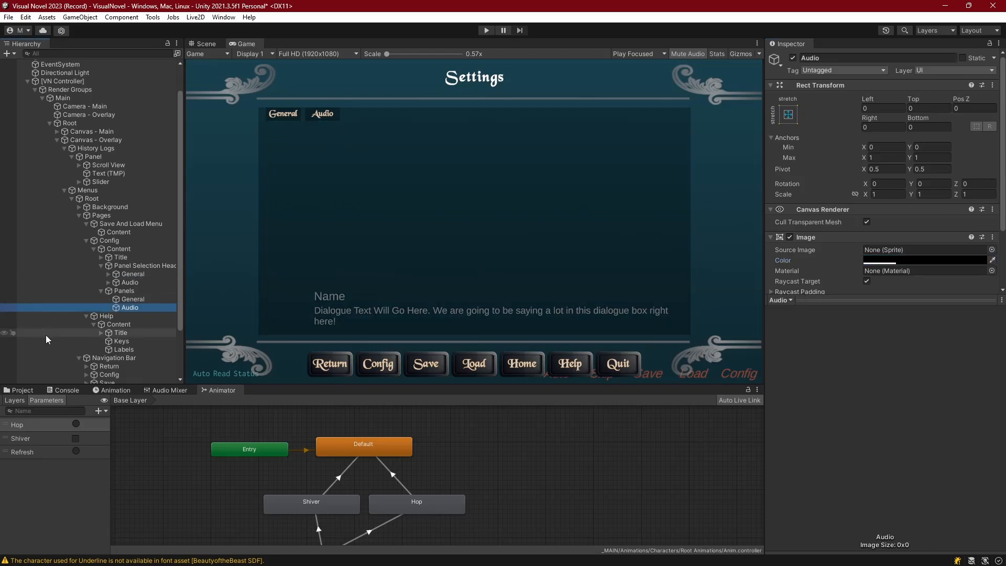
left_click(793, 57)
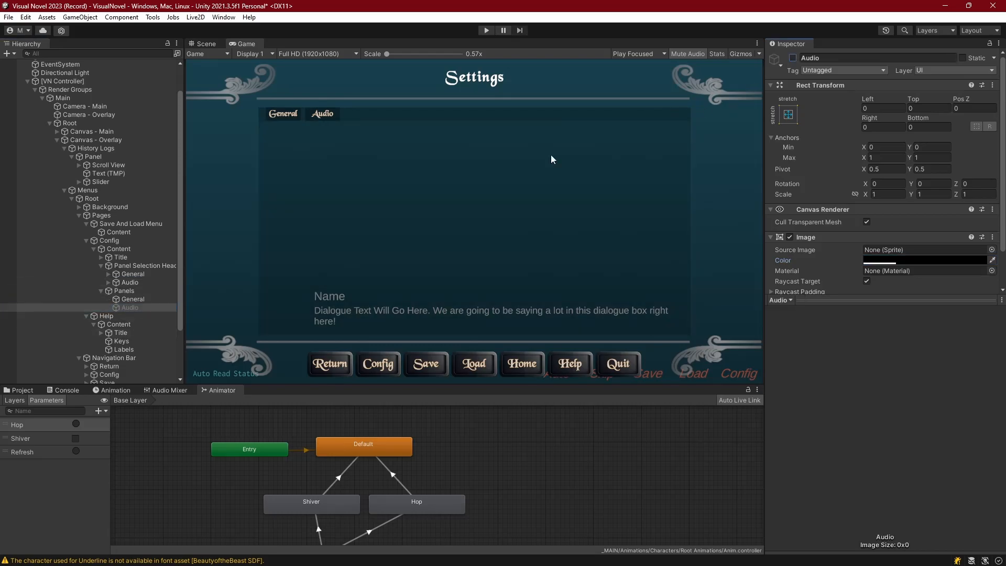
left_click(141, 299)
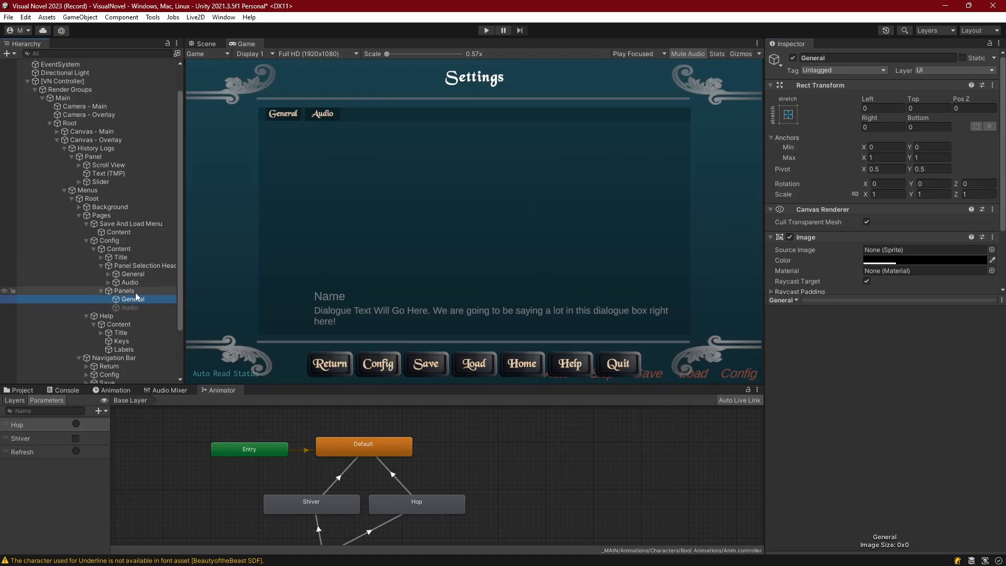
left_click(133, 308, "ctrl")
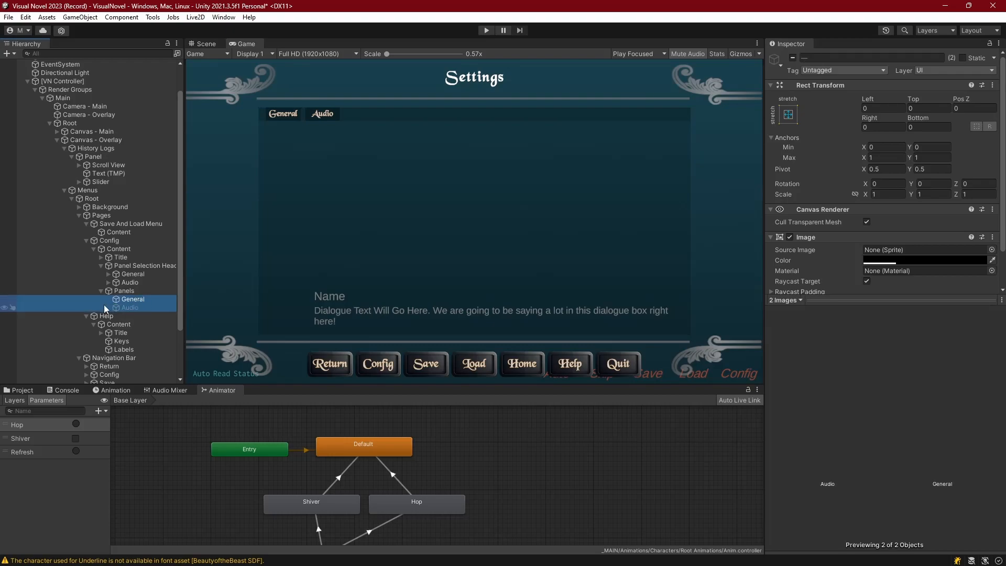
Add a UI Scroll View inside the General panel and show it in the Scene view.
left_click(133, 299)
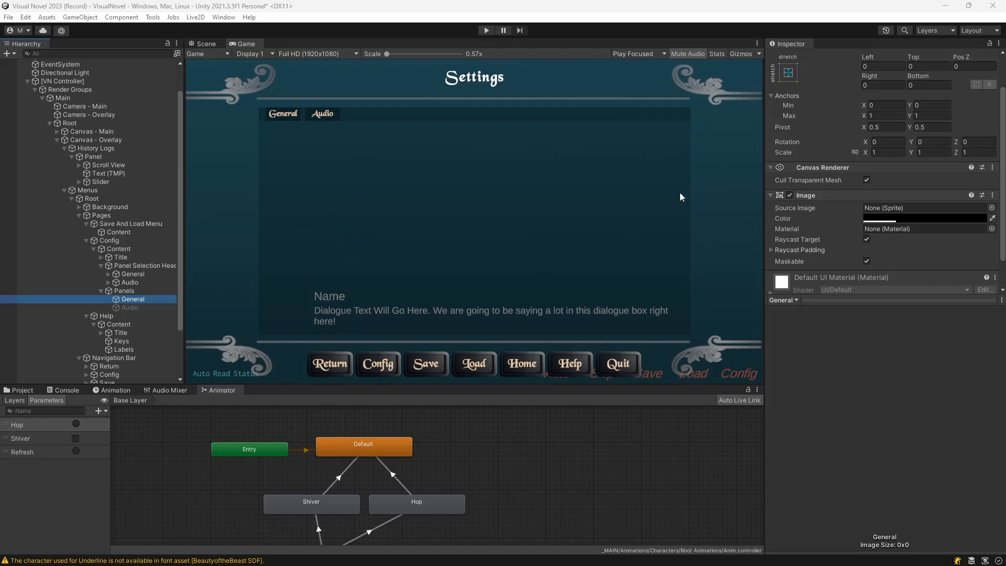
right_click(133, 299)
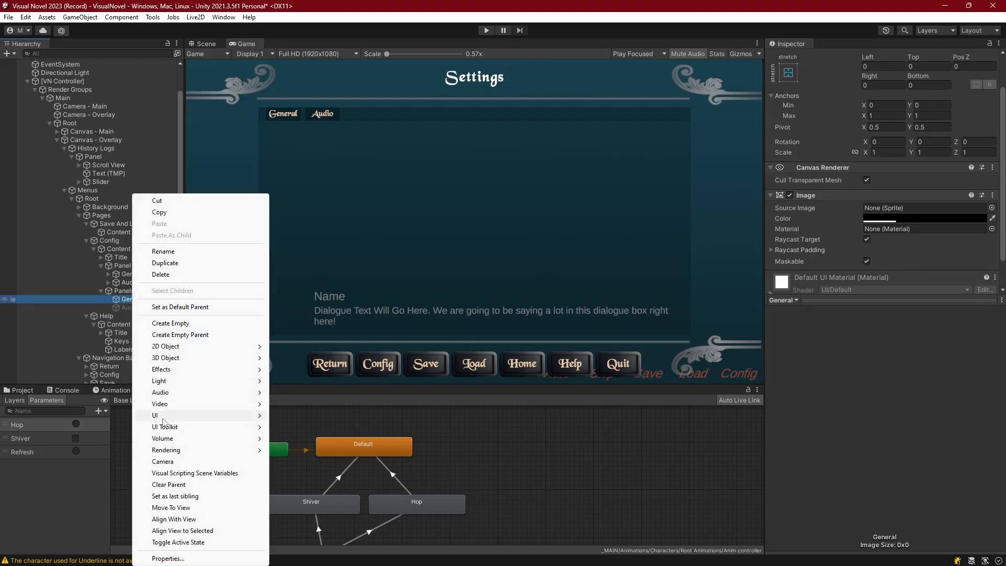
mouse_move(236, 415)
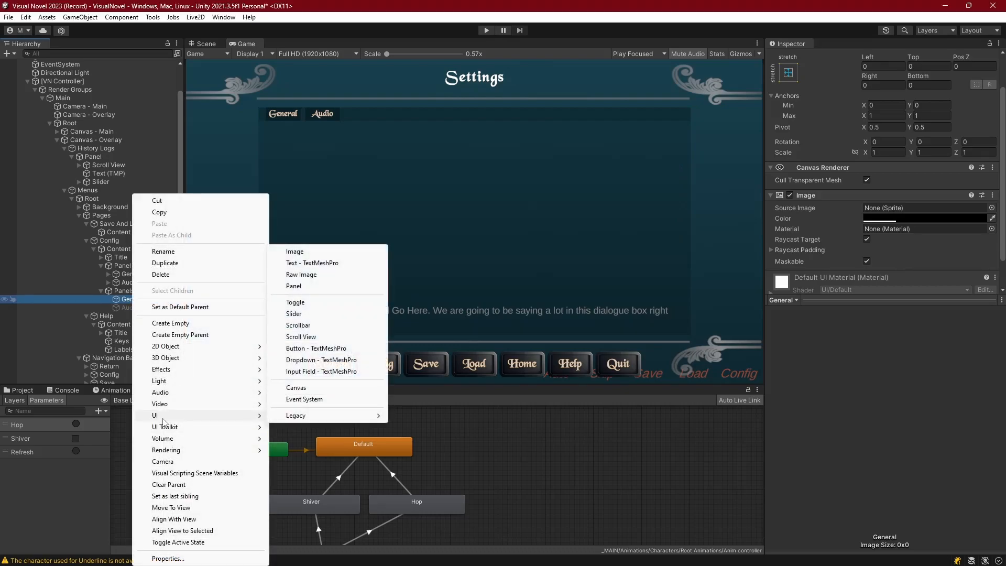
left_click(300, 336)
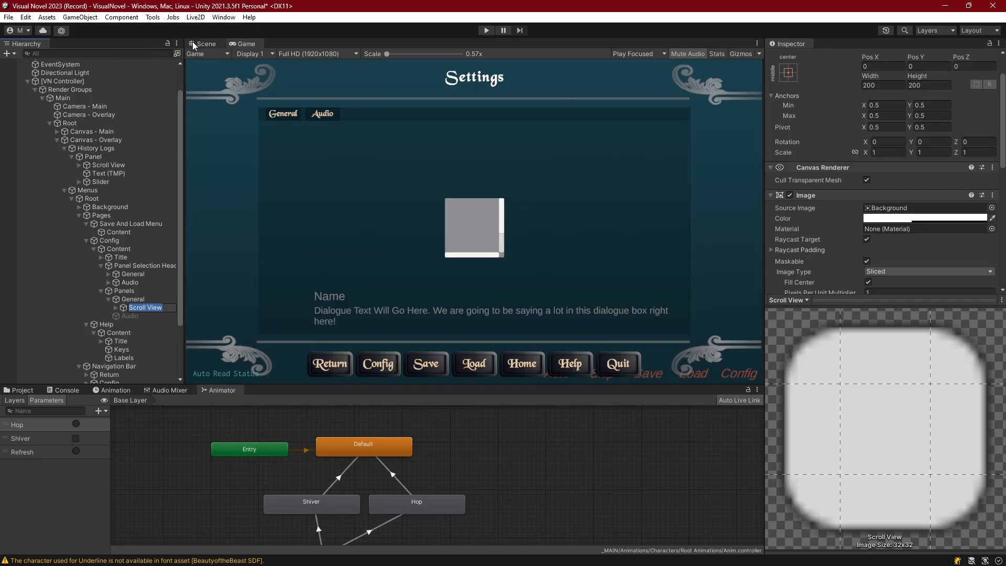
left_click(192, 43)
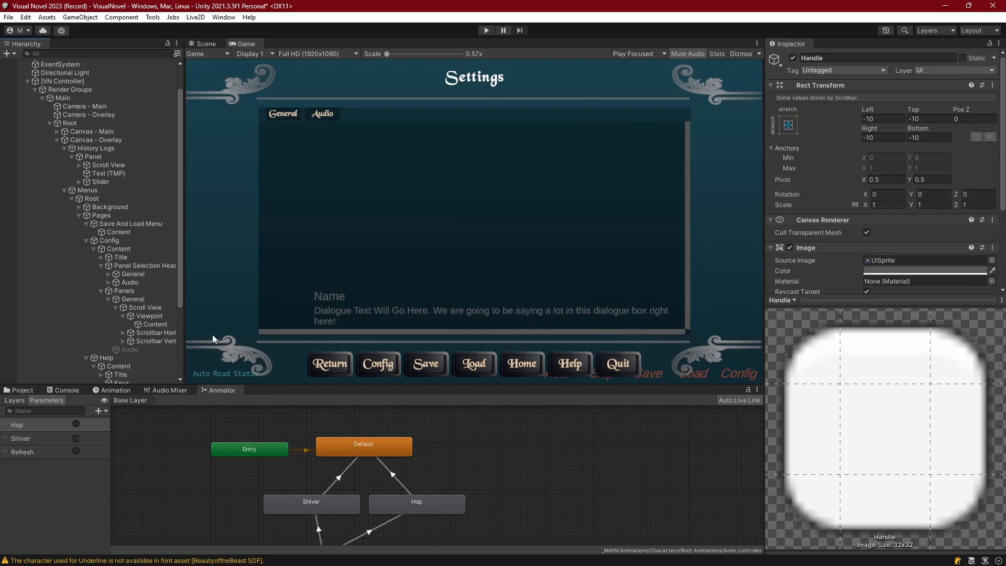
Add a Vertical Layout Group to the Content object in the General panel's scroll view.
left_click(123, 333)
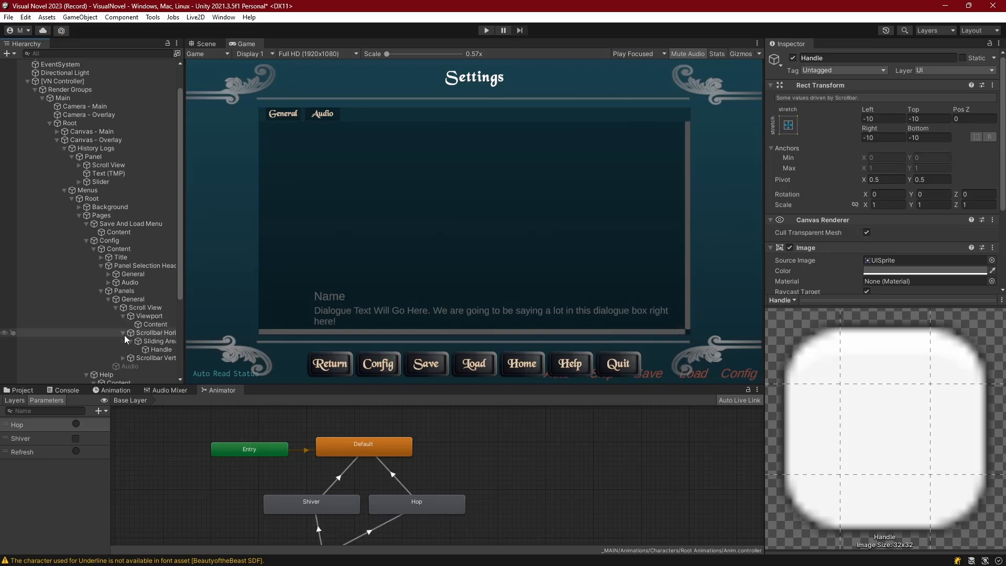
left_click(138, 333)
left_click(123, 333)
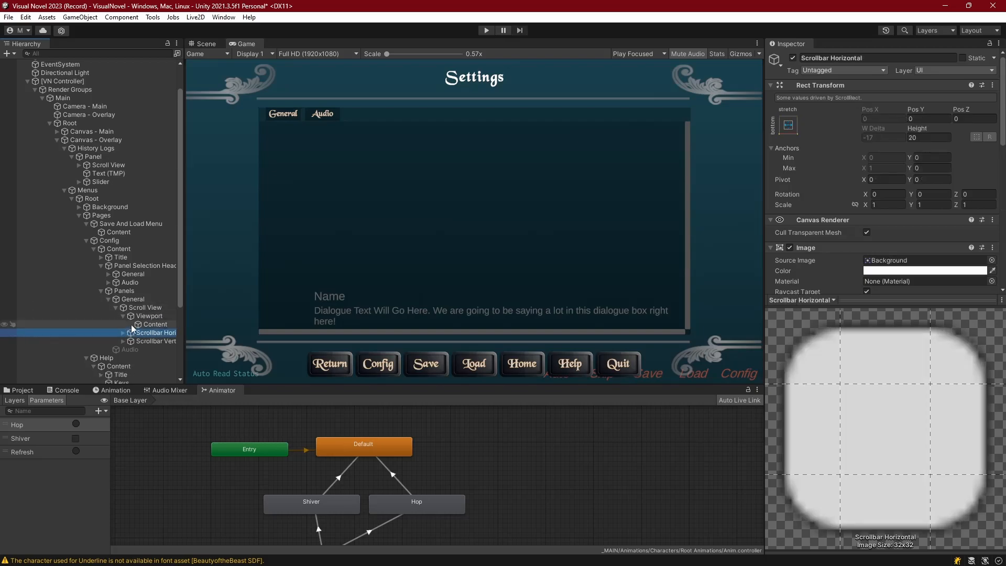
left_click(129, 326)
left_click(862, 216)
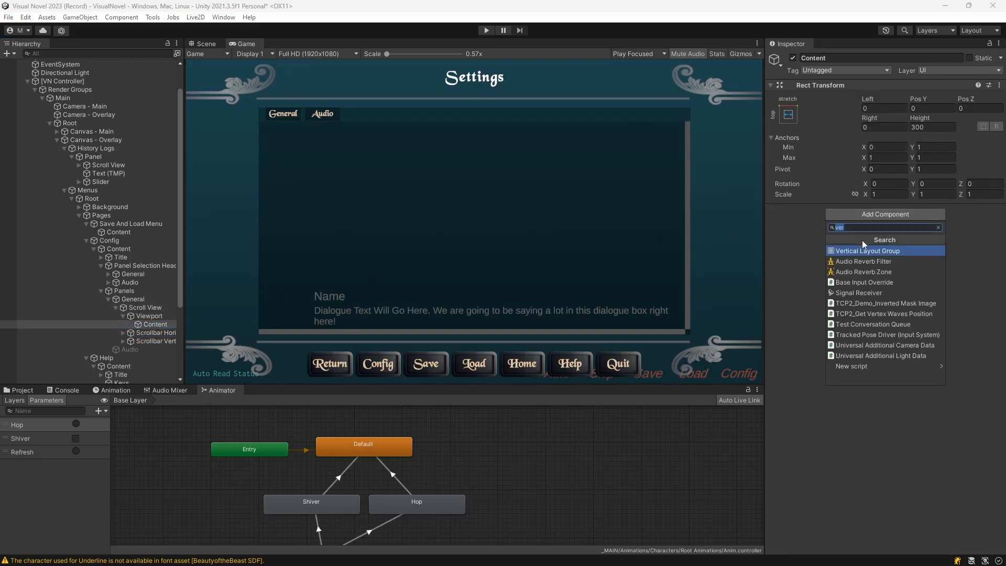
key("Return")
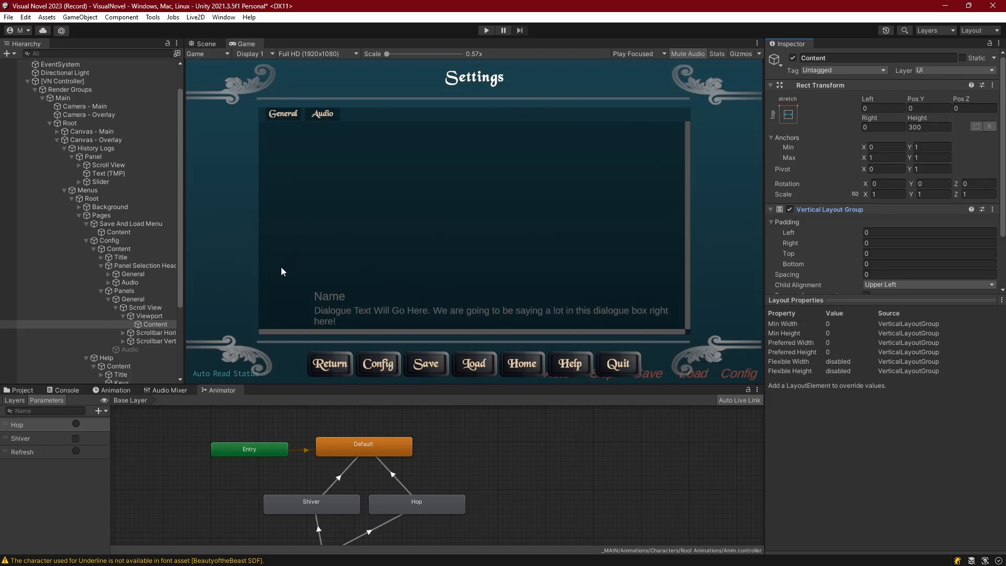
Create a TextMeshPro text object inside the scroll view's Content.
left_click(140, 324)
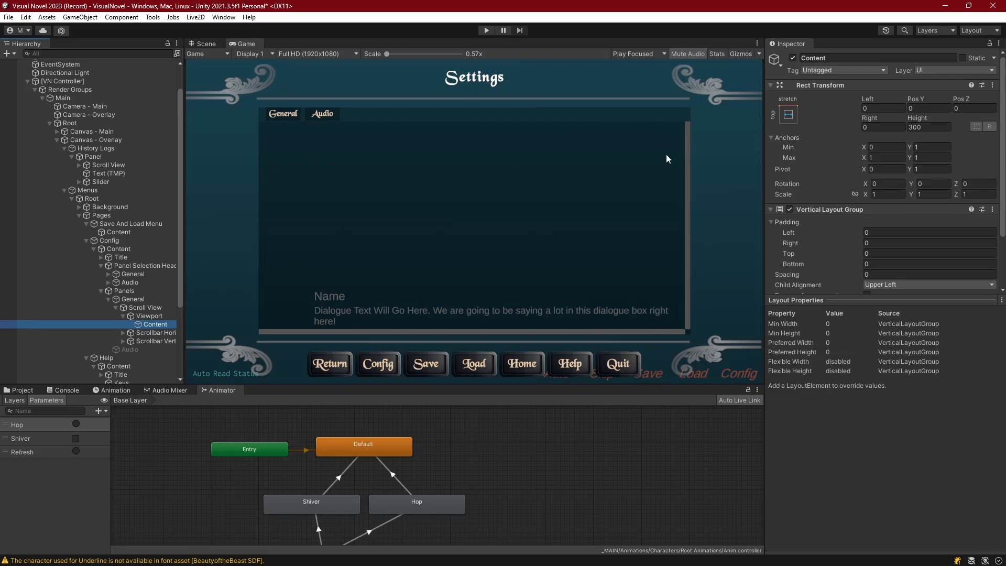
right_click(149, 324)
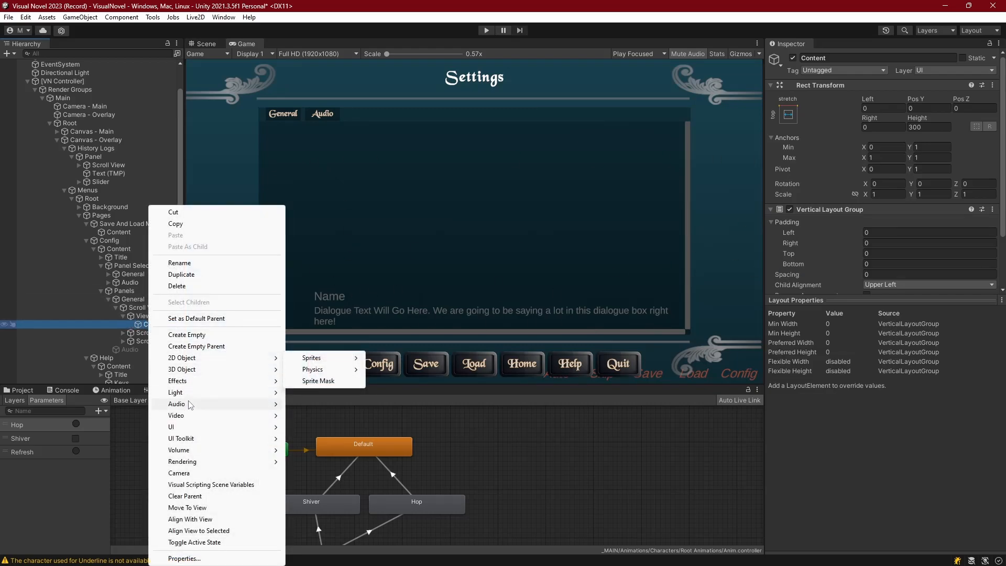
mouse_move(186, 427)
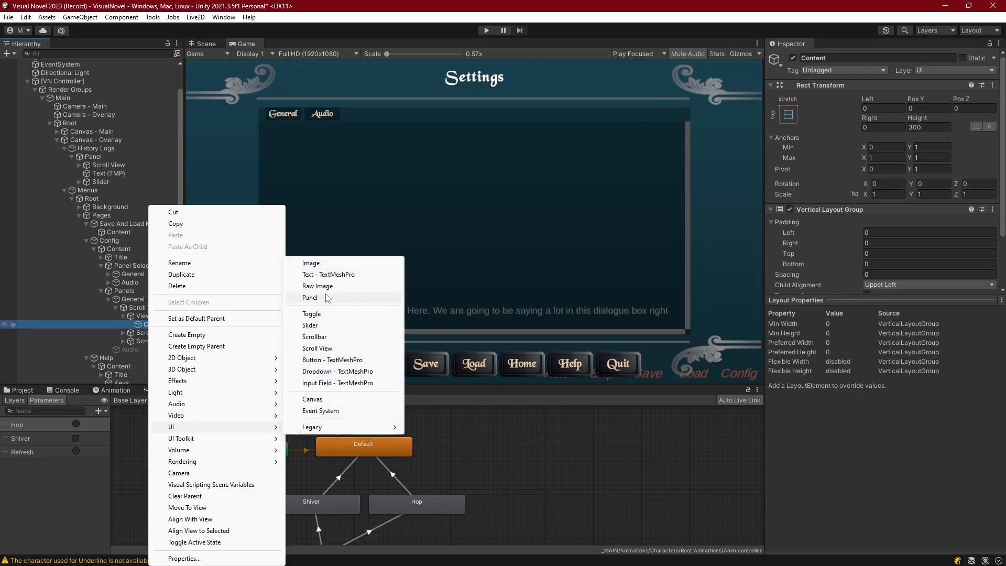
left_click(362, 274)
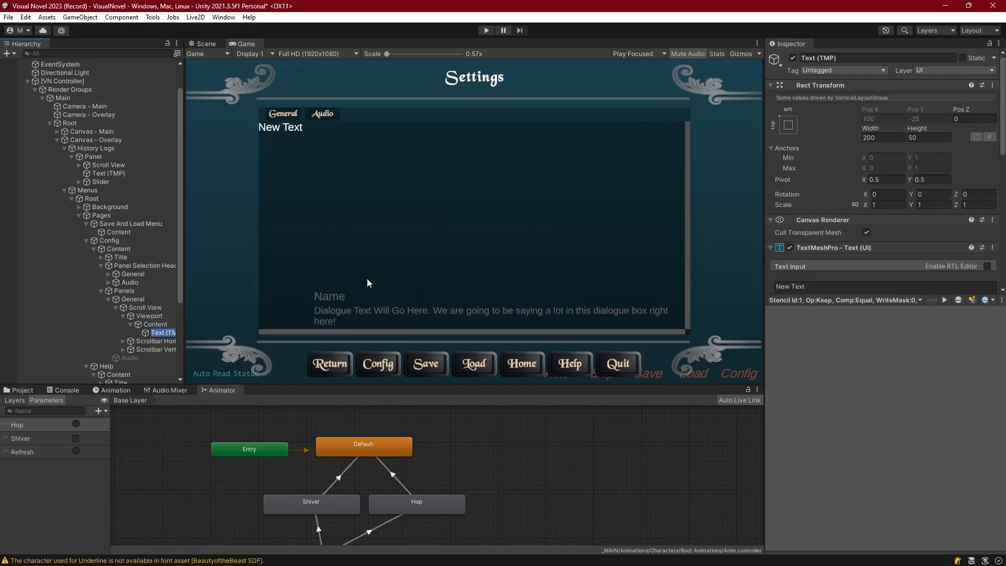
Set the Content's Vertical Layout Group padding to 35 on the left and right and 20 on the top and bottom.
left_click(149, 323)
scroll(830, 178, "down", 3)
left_click(844, 166)
mouse_move(843, 165)
left_mouse_down()
mouse_move(868, 166)
mouse_move(852, 178)
left_mouse_up()
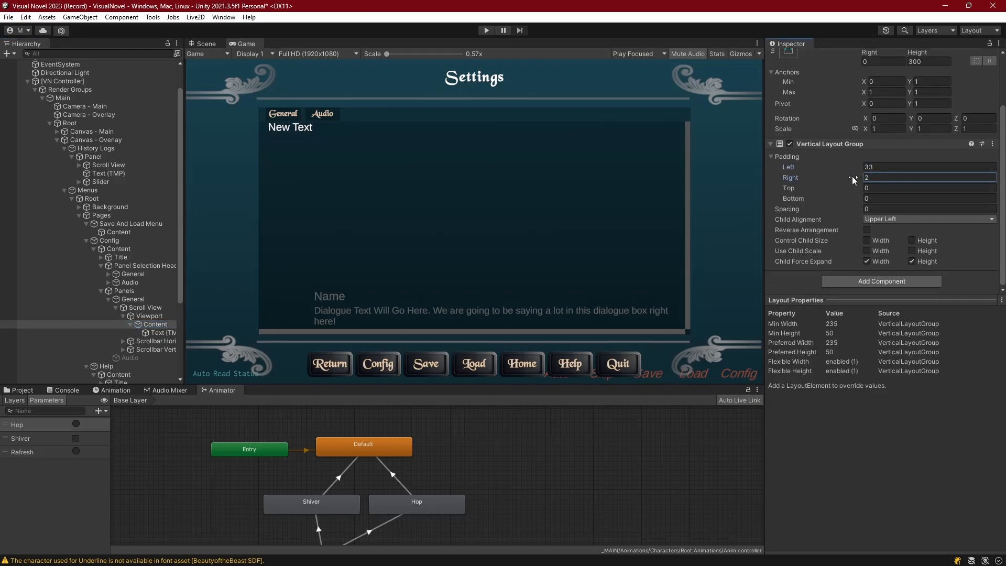
left_click(876, 177)
type("35")
key("shift+Tab")
type("35")
left_click_drag(847, 186, 864, 188)
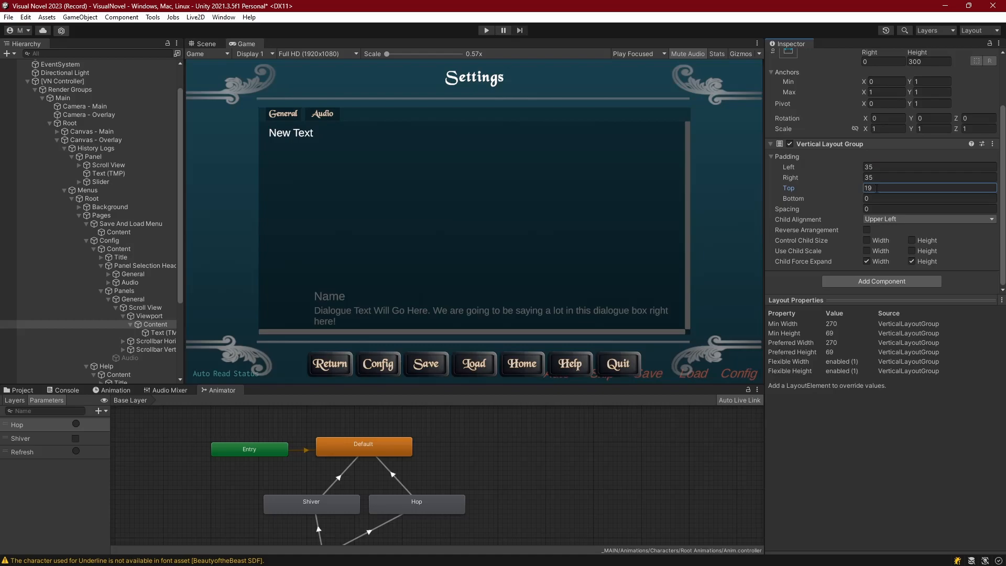
type("20")
left_click(877, 199)
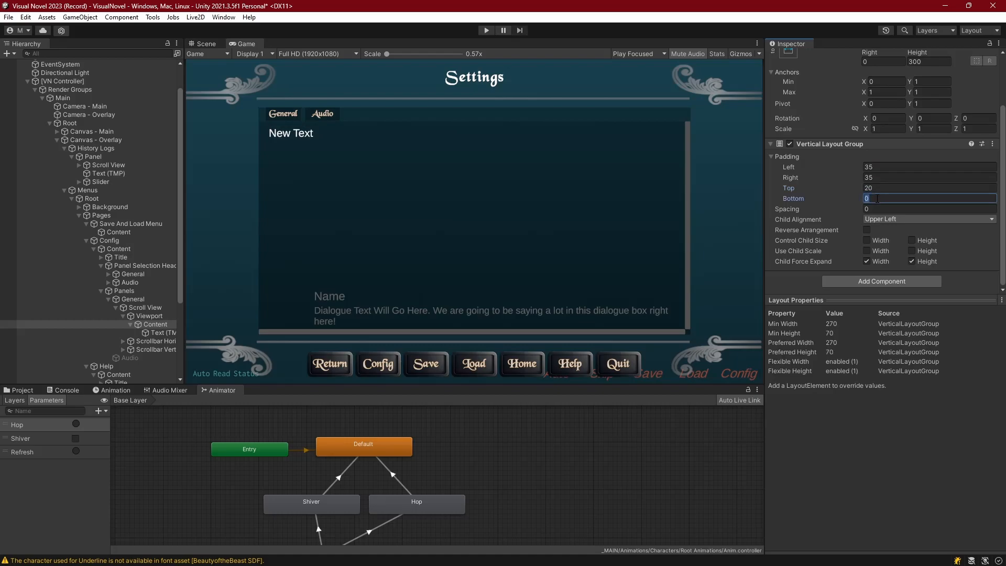
type("20")
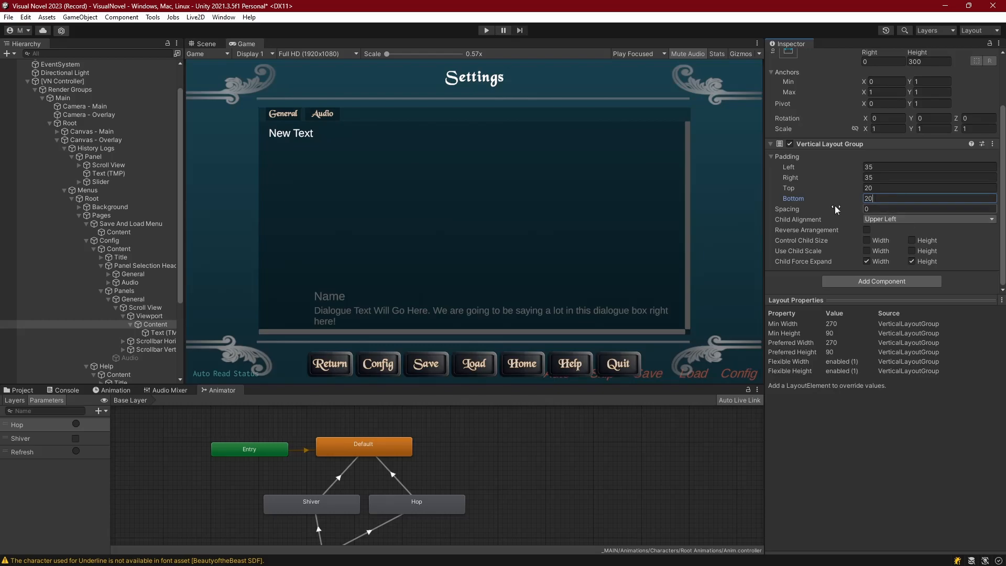
Change the text of the TextMeshPro object in the General panel's Content to "General Settings".
left_click(155, 332)
left_click(817, 210)
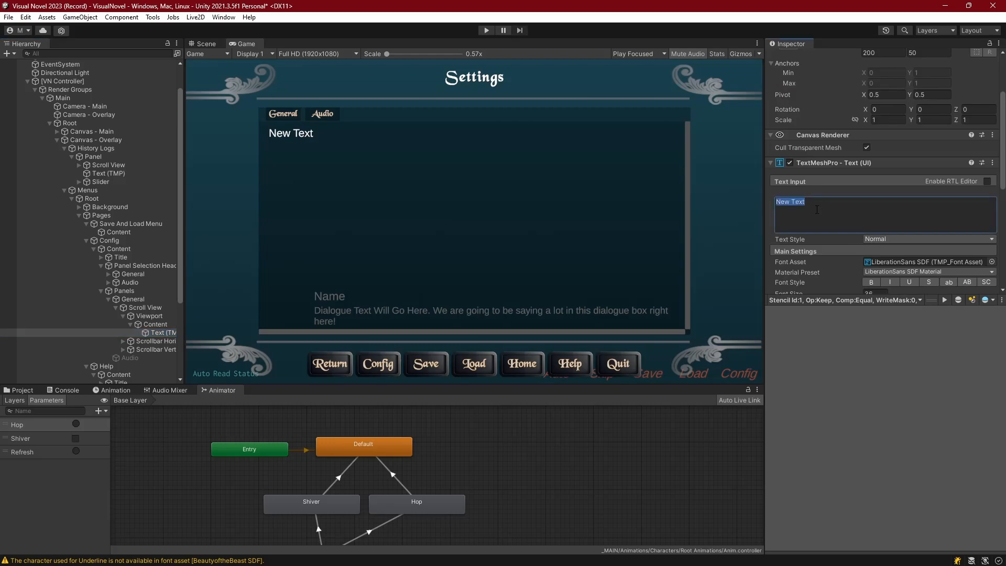
type("General Setting")
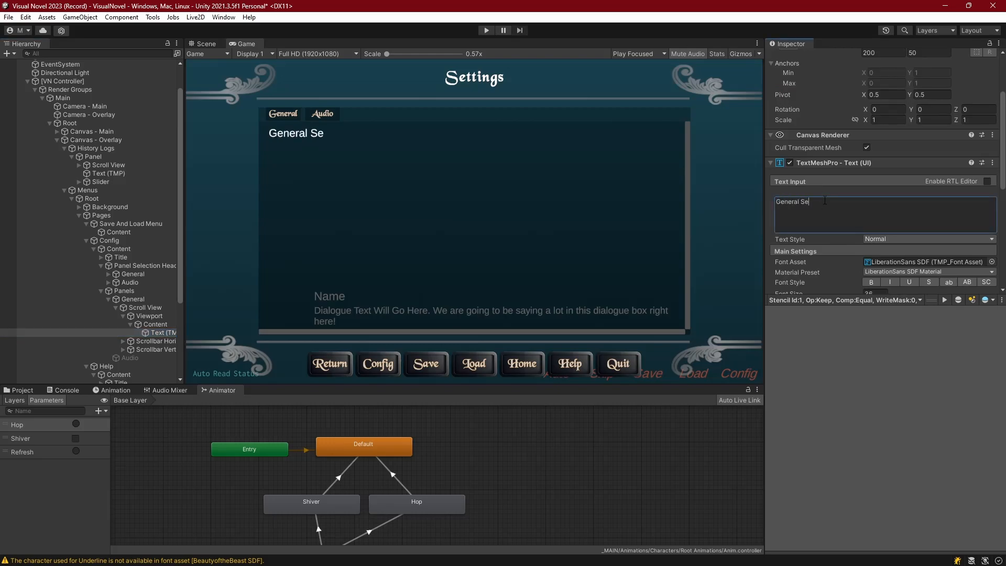
type("s")
key("ctrl+1")
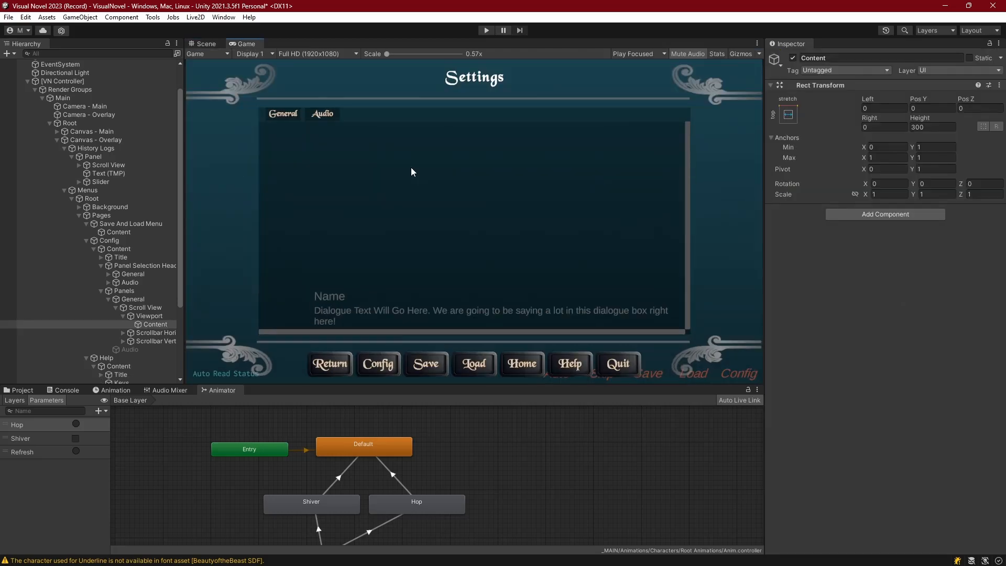
Create an empty object inside the General panel's Content and size it to the left half, about 711.6 by 300.
left_click(149, 324)
right_click(156, 327)
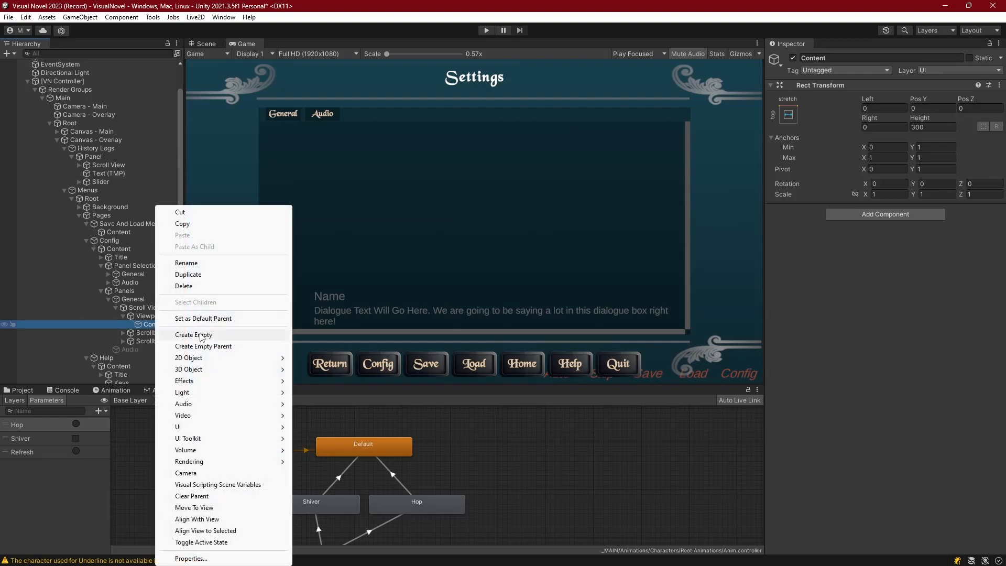
left_click(181, 333)
left_click(208, 44)
left_click_drag(468, 185, 302, 186)
left_click_drag(495, 184, 482, 184)
left_click_drag(399, 198, 398, 224)
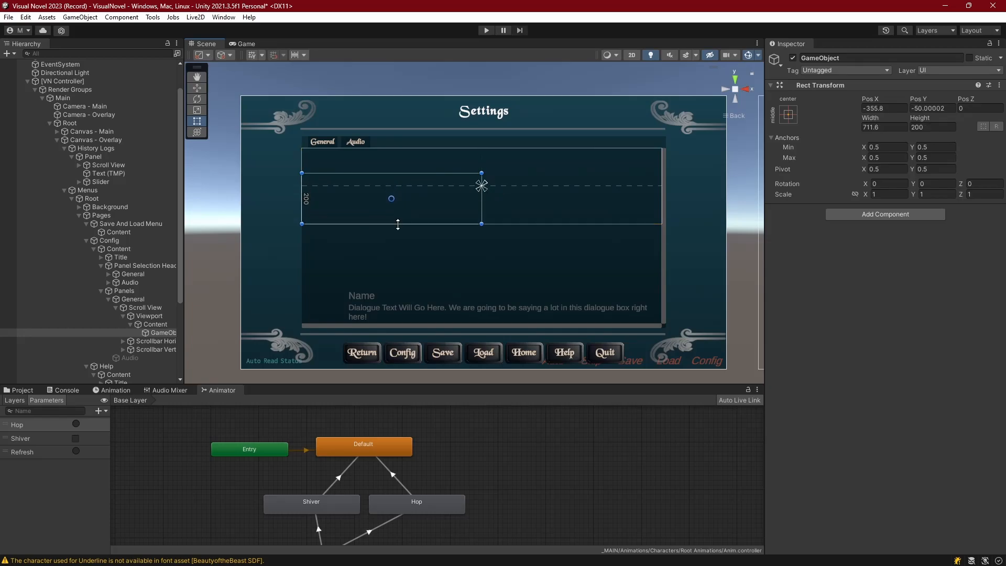
left_click_drag(398, 173, 398, 149)
Rename the new empty object under Content as Left Column.
left_click(167, 334)
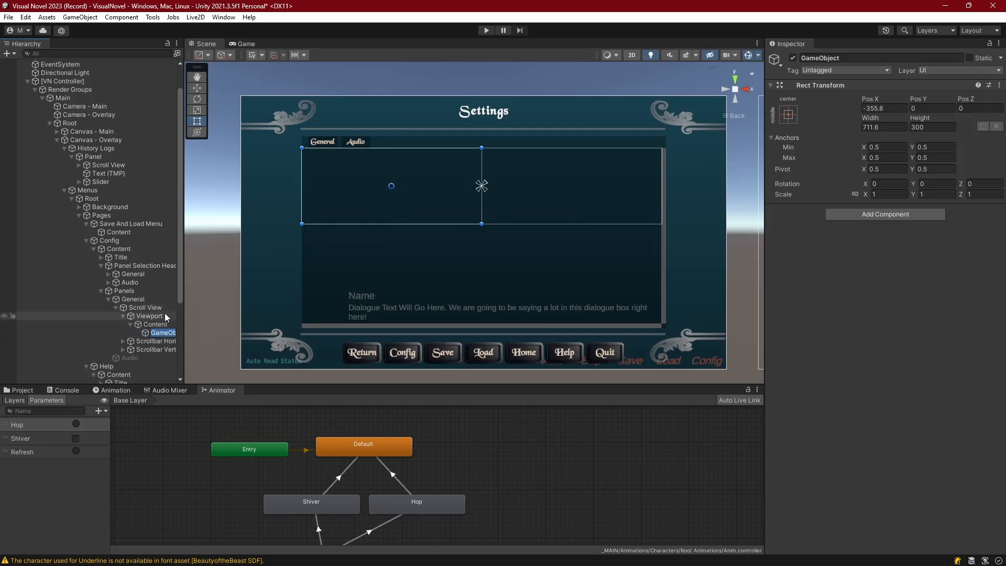
type("Left Column")
key("Return")
Add a Horizontal Layout Group to the General panel's Content object.
left_click(156, 325)
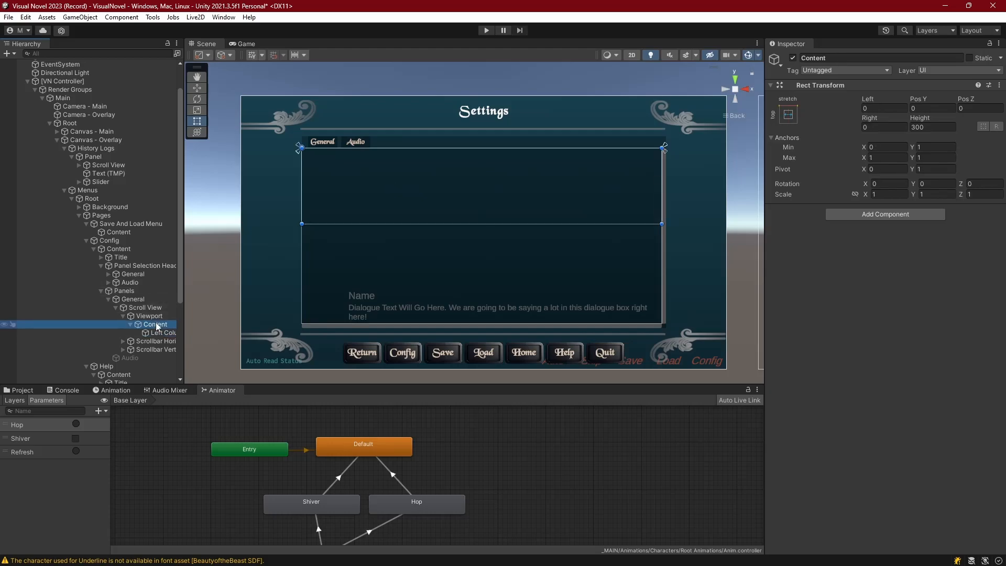
left_click(889, 215)
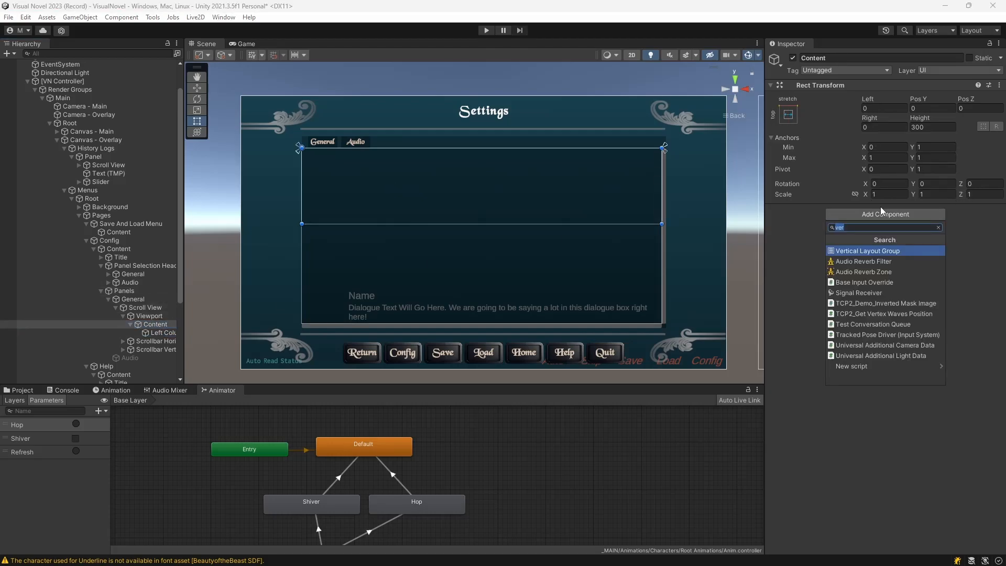
type("horiz")
key("Return")
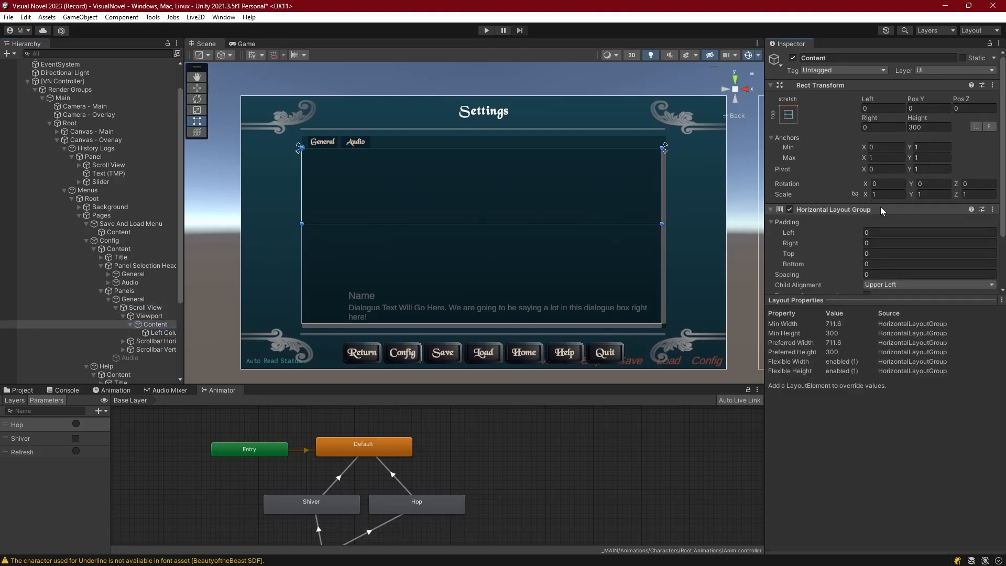
Duplicate Left Column and rename the copy Right Column (1).
left_click(155, 332)
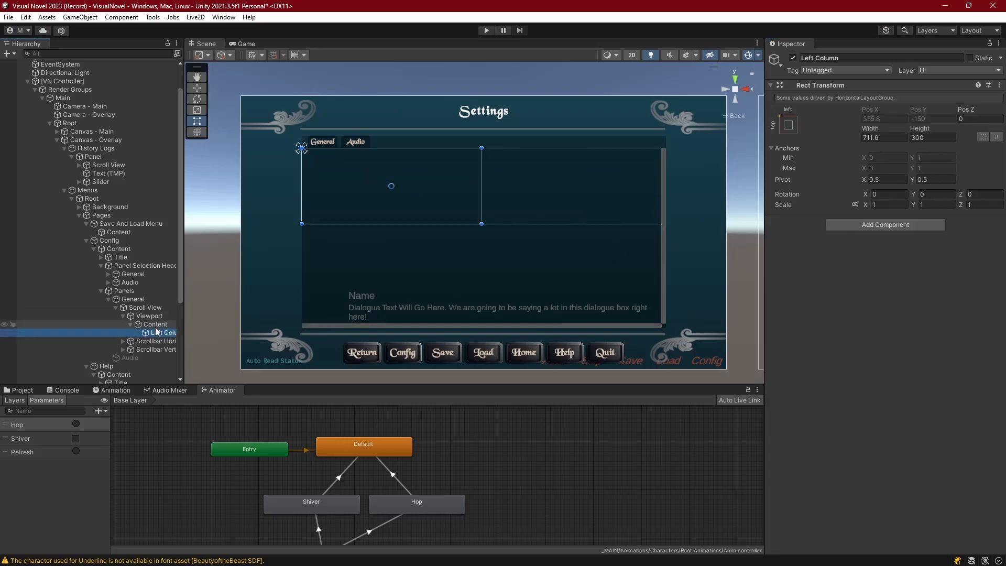
key("ctrl+d")
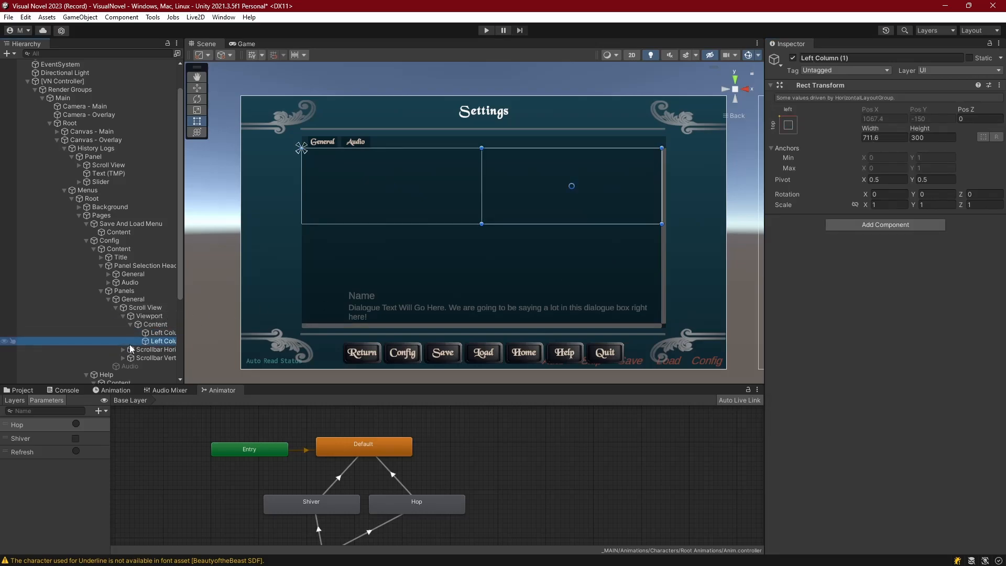
left_click(163, 342)
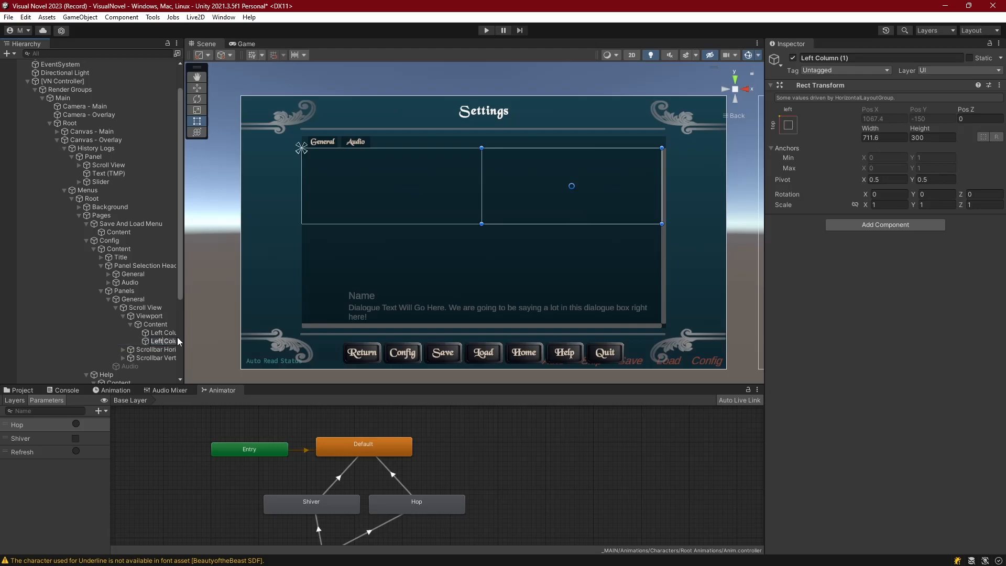
type("Right Co")
key("Return")
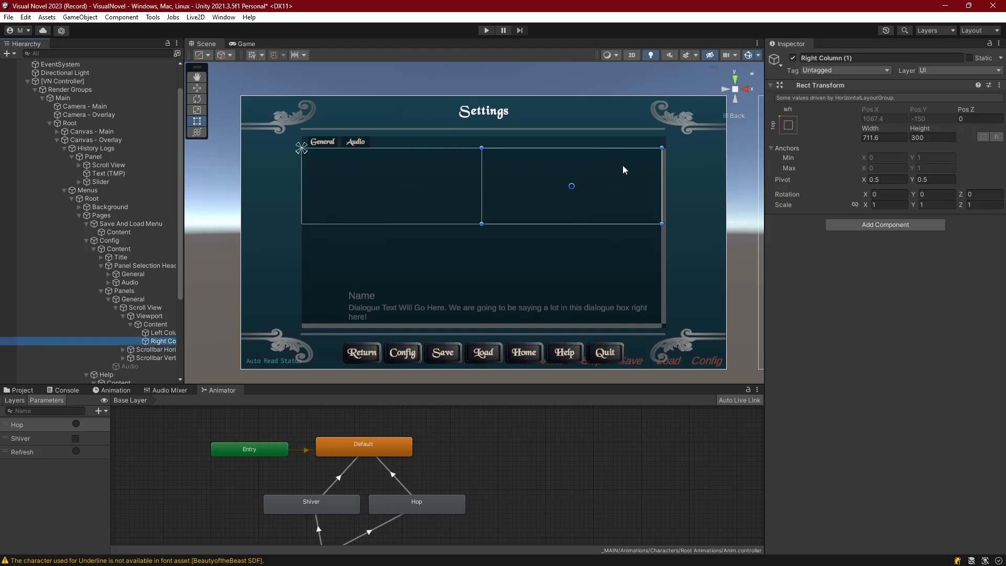
Add a Vertical Layout Group to both the left and right column objects.
left_click(159, 333)
left_click(168, 342, "shift")
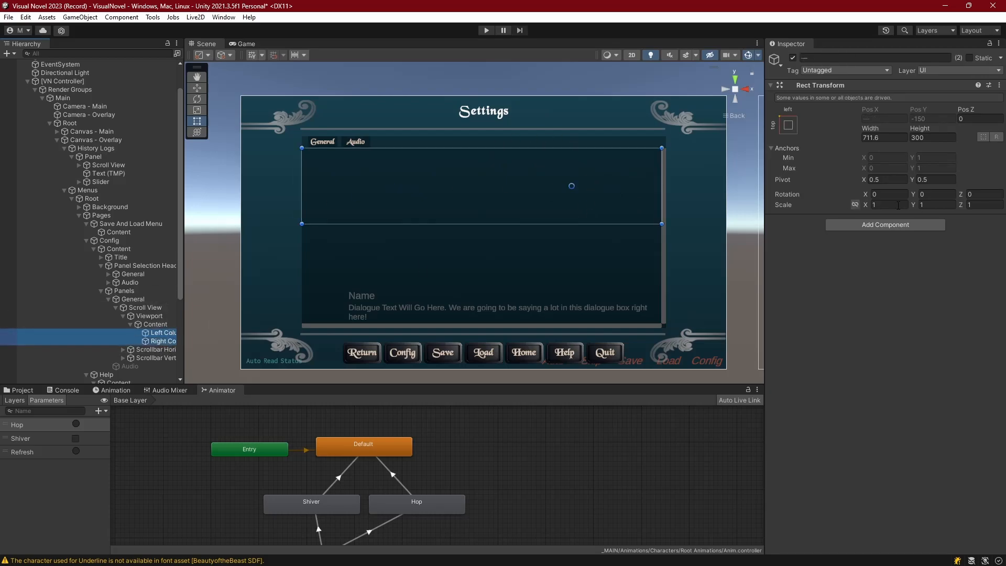
left_click(879, 225)
type("ver")
key("Return")
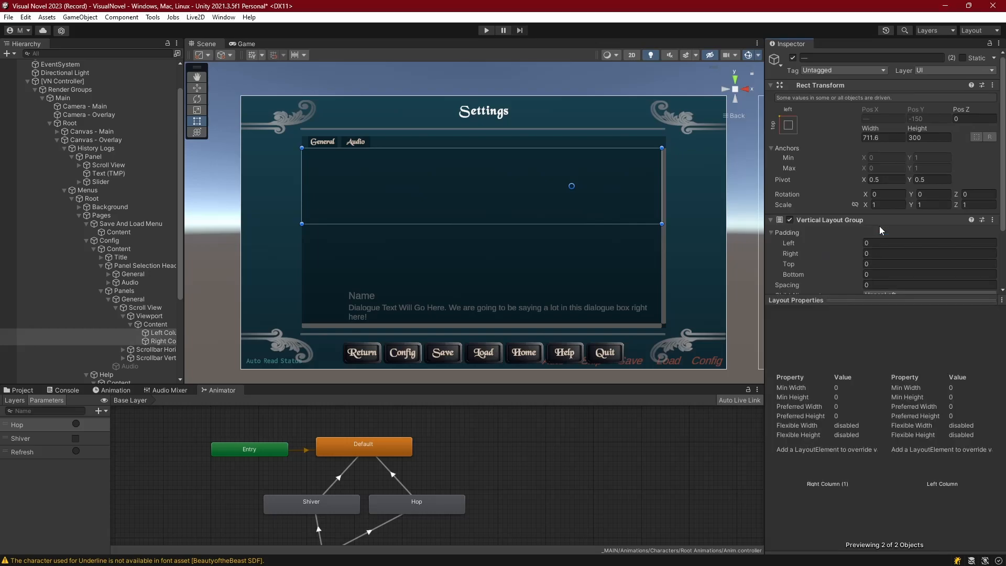
Create a TextMeshPro text object in each of the two columns and show them in the Game view.
left_click(157, 333)
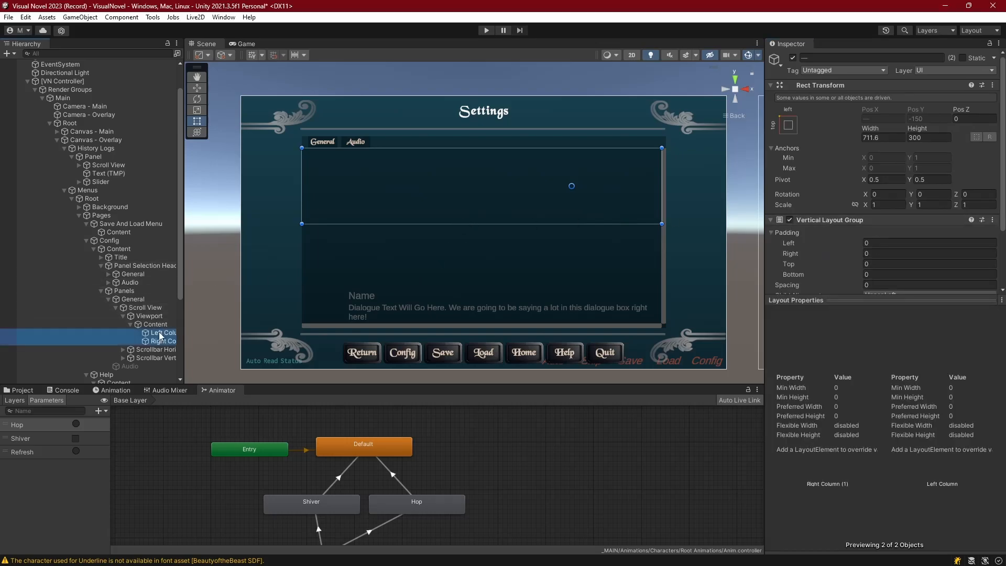
right_click(162, 333)
mouse_move(218, 419)
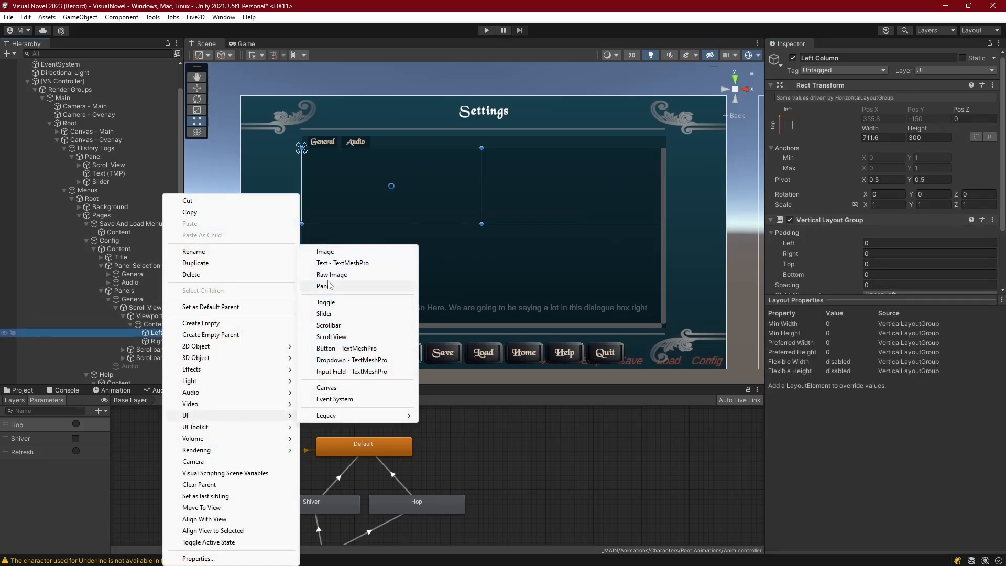
left_click(342, 263)
left_click(158, 349)
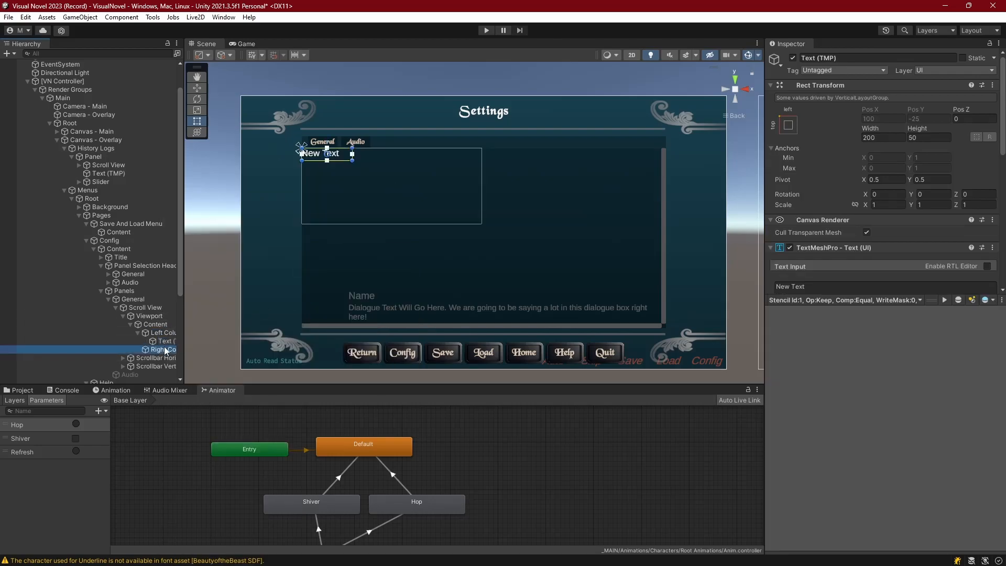
right_click(157, 349)
mouse_move(204, 415)
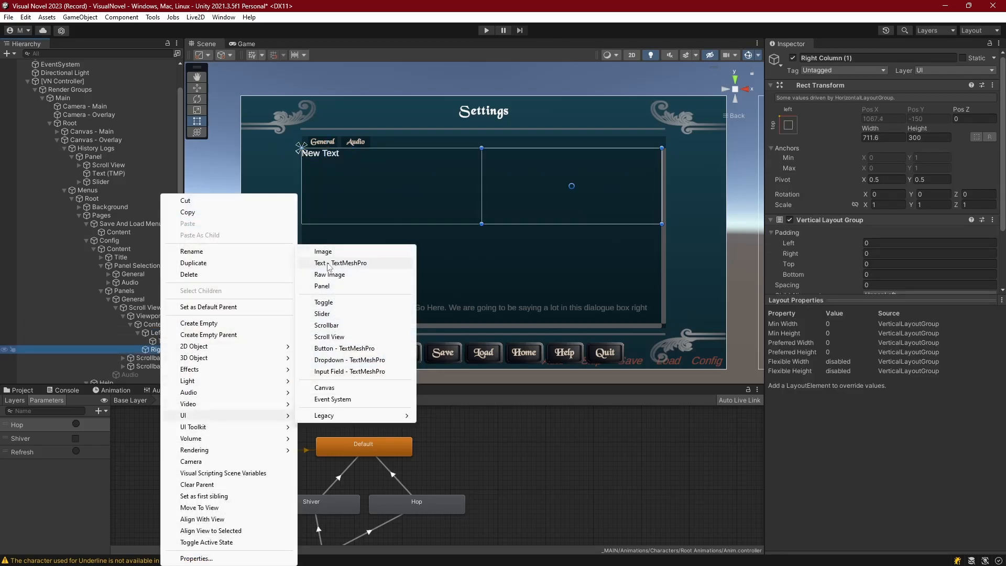
left_click(340, 262)
left_click(245, 44)
Duplicate the text object in the left column and the one in the right column.
left_click(159, 341)
key("ctrl+d")
left_click(157, 366)
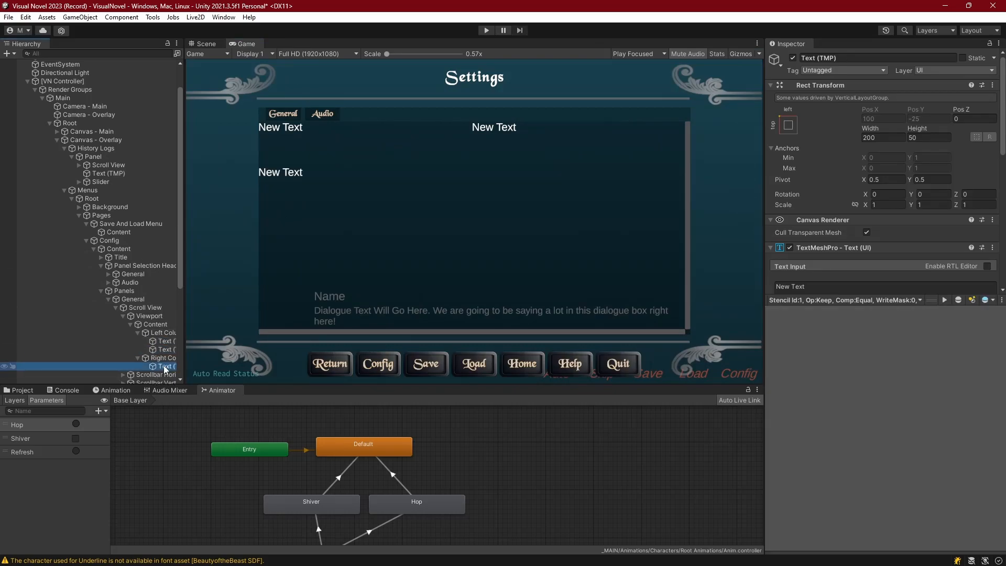
key("ctrl+d")
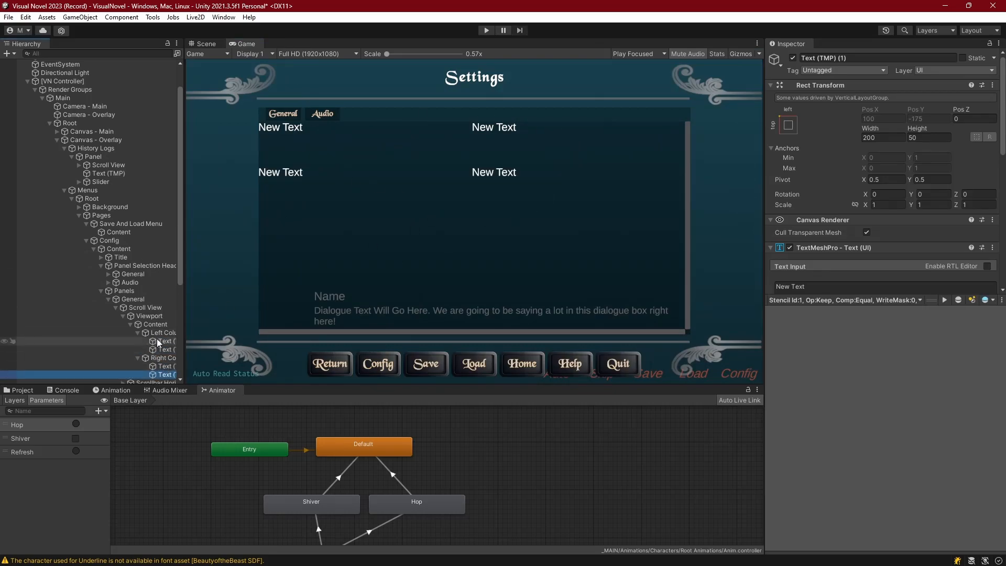
Try duplicating the right column to make a third column, then undo the duplication.
left_click(160, 357)
key("ctrl+d")
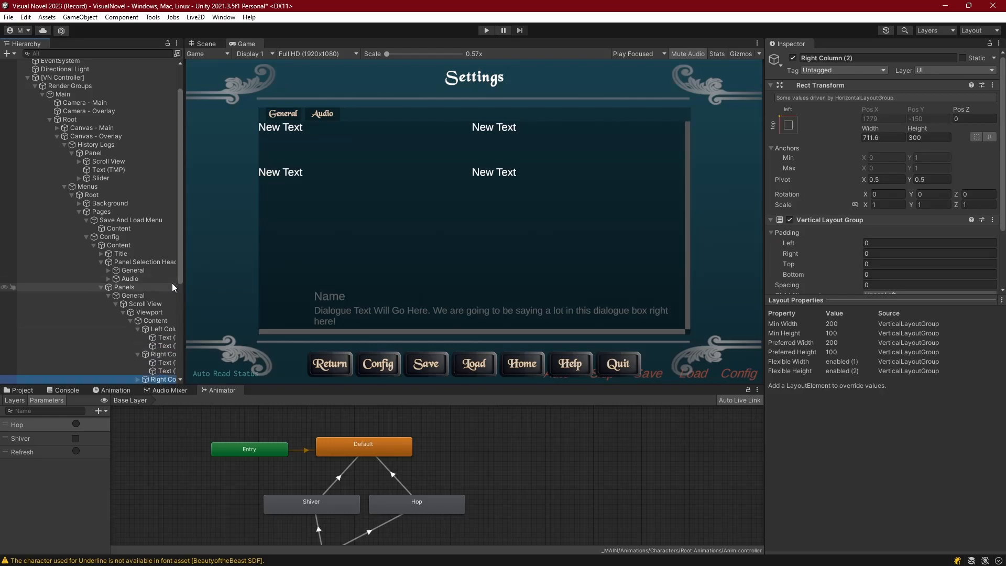
key("ctrl+z")
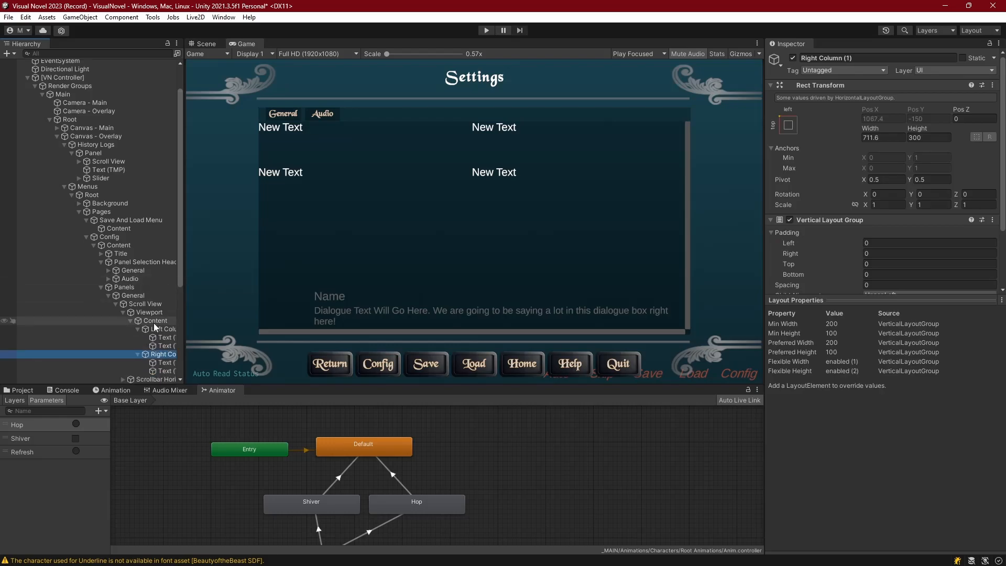
Try Control Child Size Width on the Content's Horizontal Layout Group, check the columns in the Game view, and undo it.
double_click(153, 323)
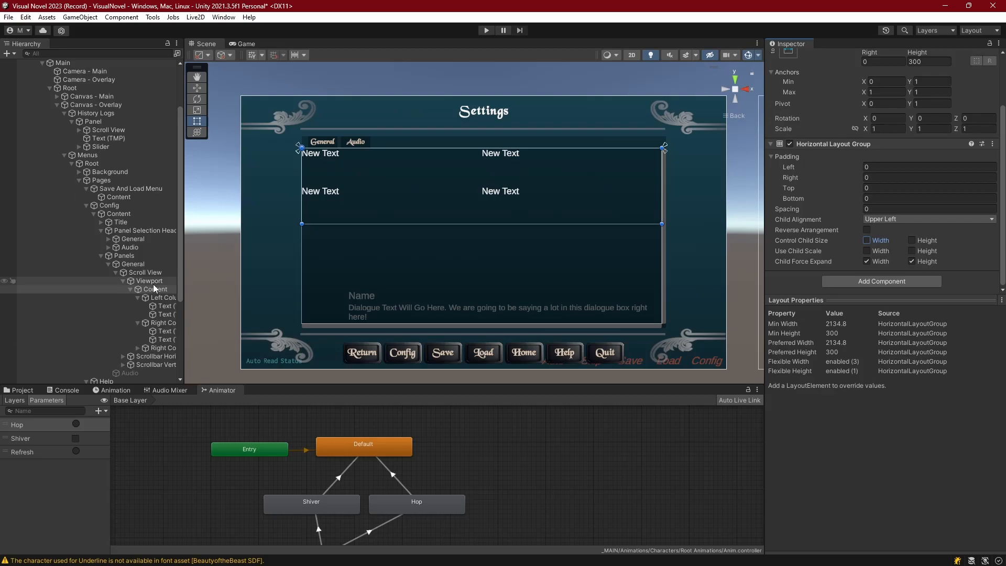
left_click(866, 241)
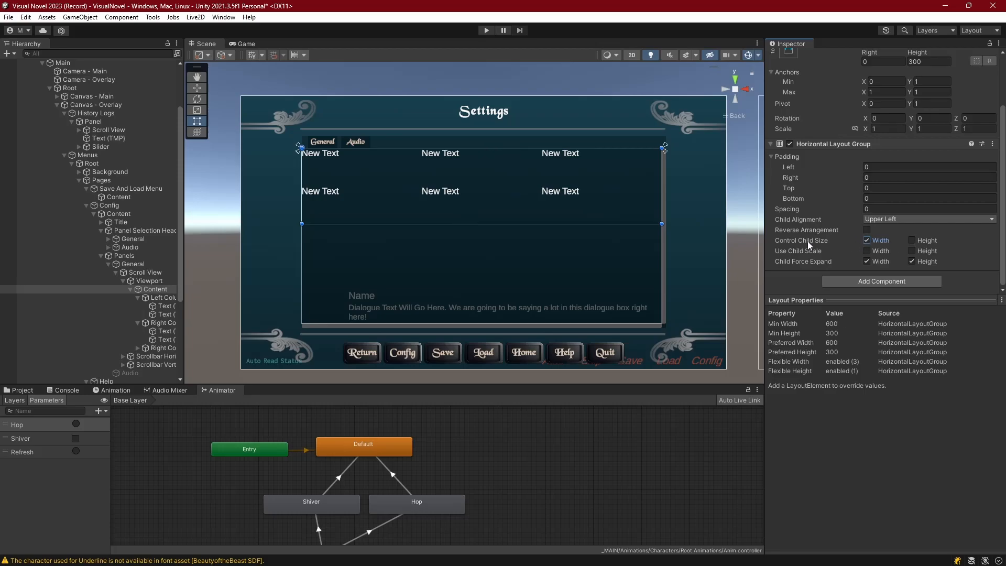
left_click(244, 43)
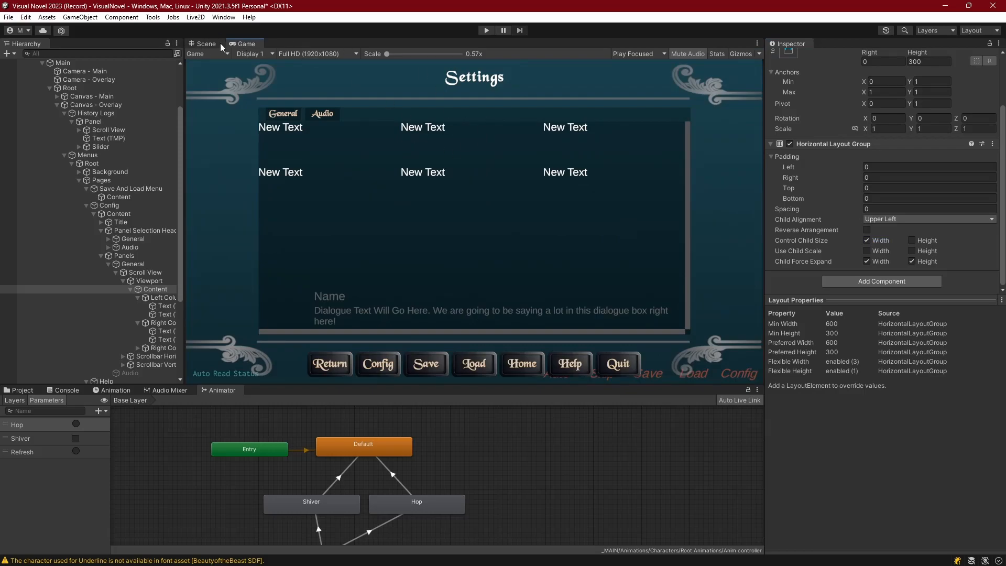
key("ctrl+z")
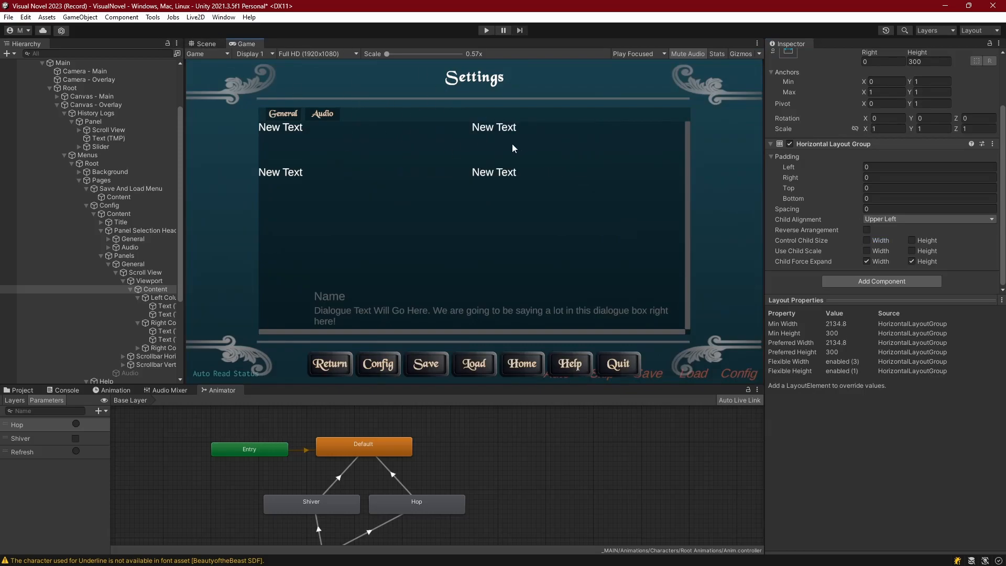
left_click(206, 44)
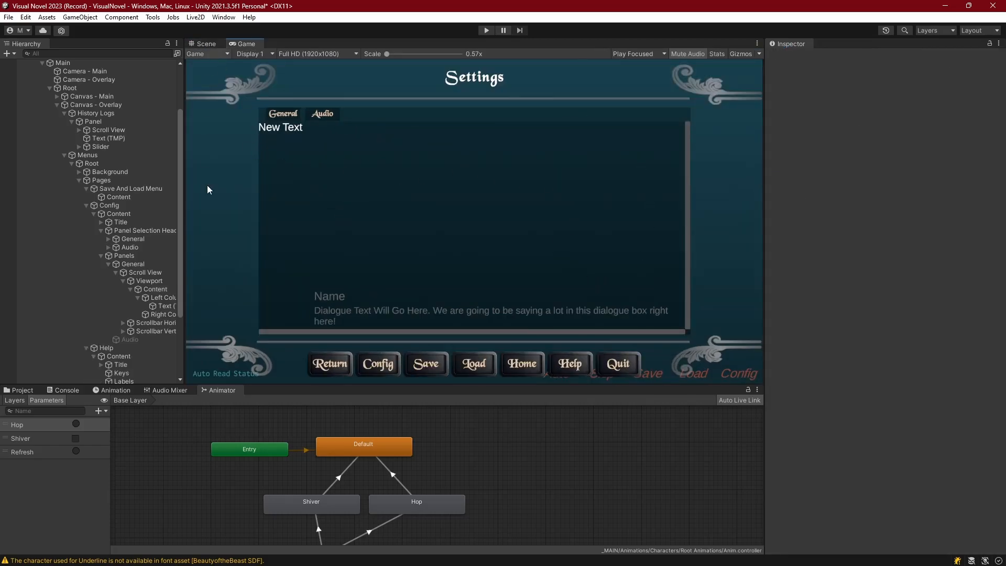
Change the Left Column's text object to read "General Settings".
left_click(156, 306)
left_click(807, 286)
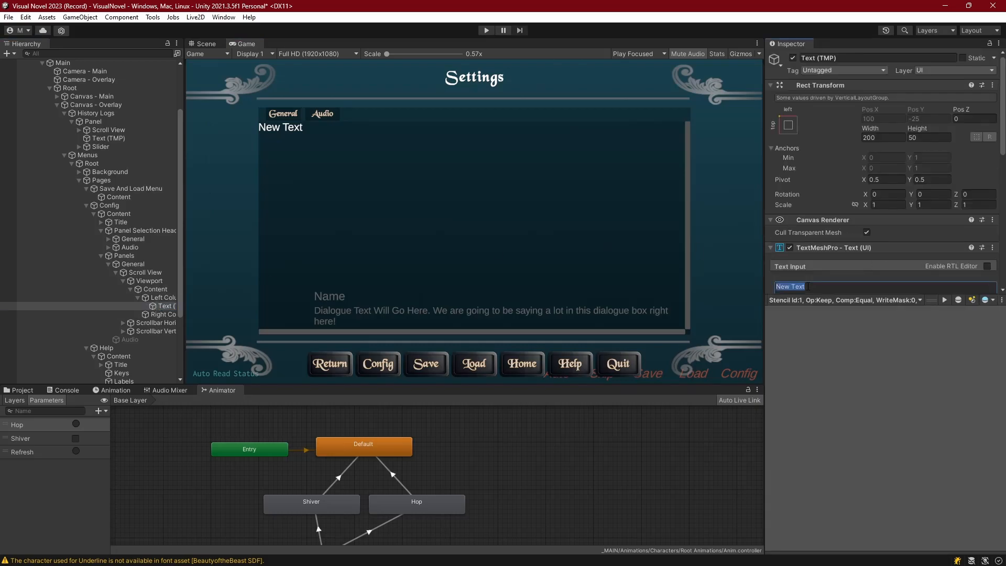
type("General Settings")
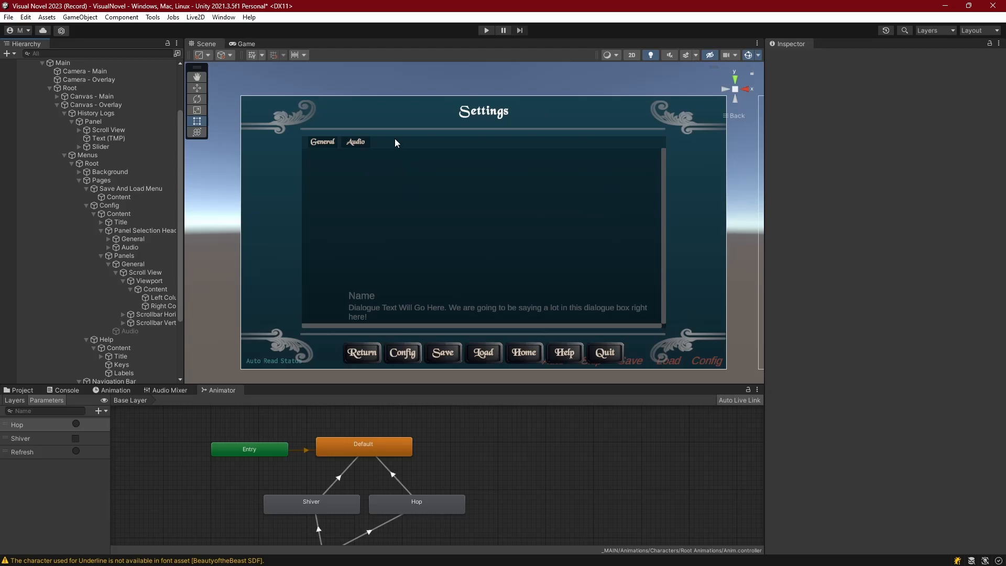
Create an empty object inside Left Column and widen it to the column's full width, about 711.6.
right_click(157, 297)
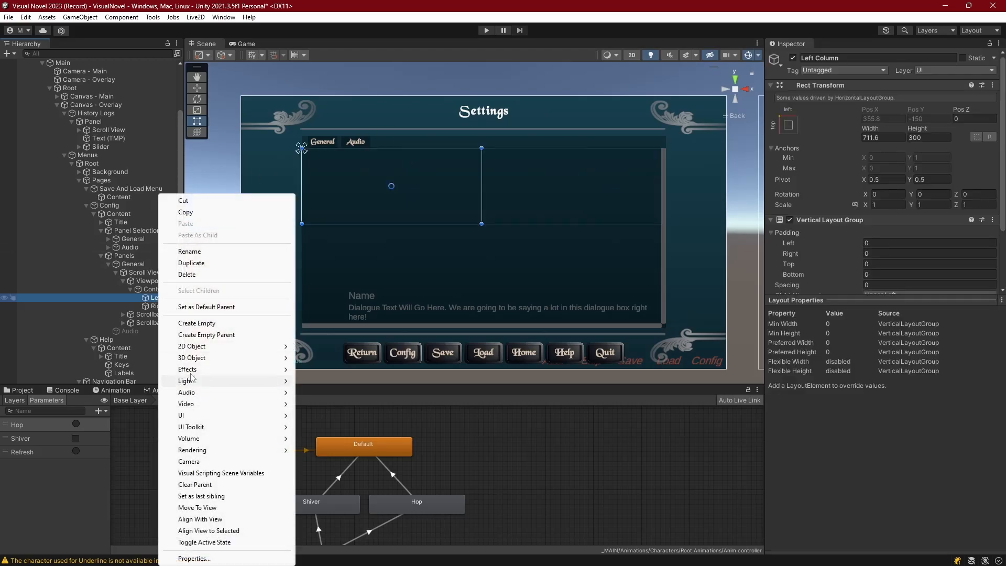
left_click(197, 323)
left_click_drag(333, 163, 483, 164)
left_click(165, 307)
key("F2")
key("Return")
Create a TextMeshPro text inside the Left Column's new object and stretch it to about 674 by 73 to nearly fill it.
right_click(160, 307)
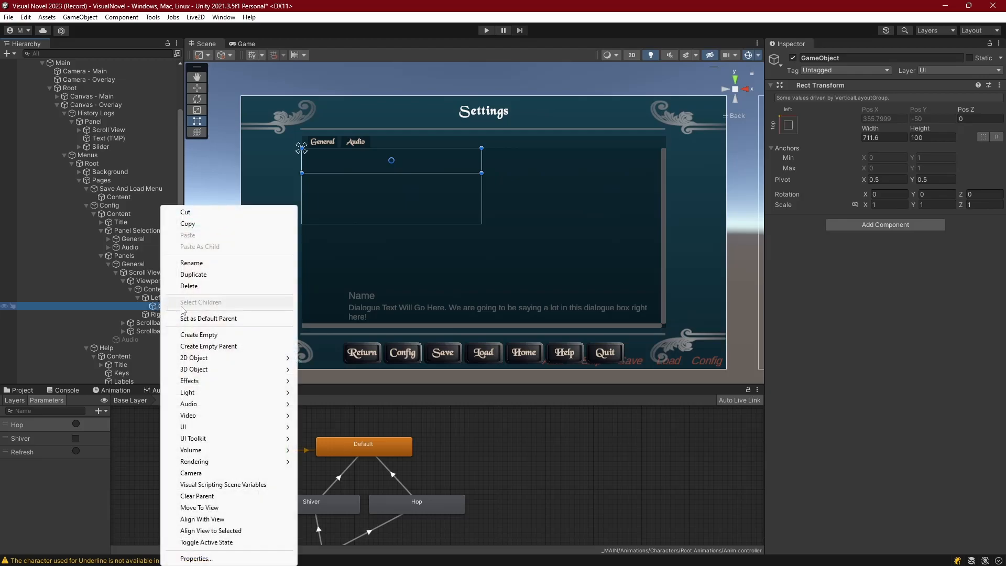
mouse_move(188, 427)
left_click(340, 274)
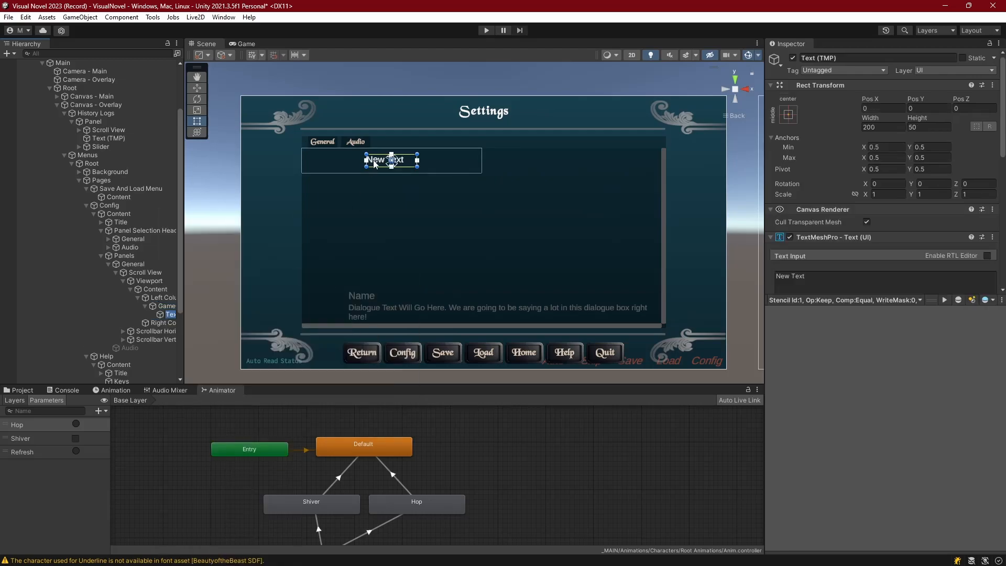
left_click_drag(366, 153, 302, 151)
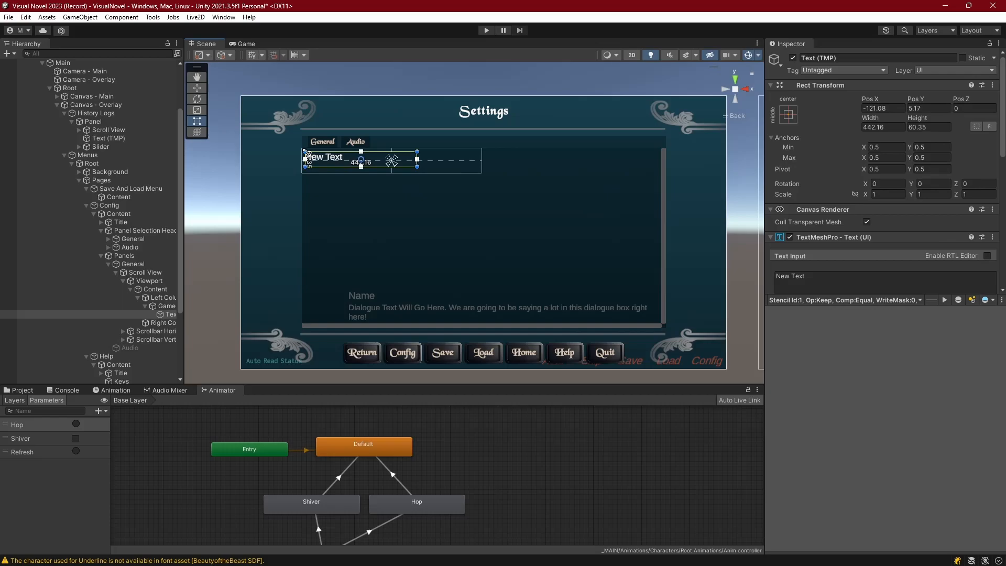
left_click_drag(417, 166, 477, 170)
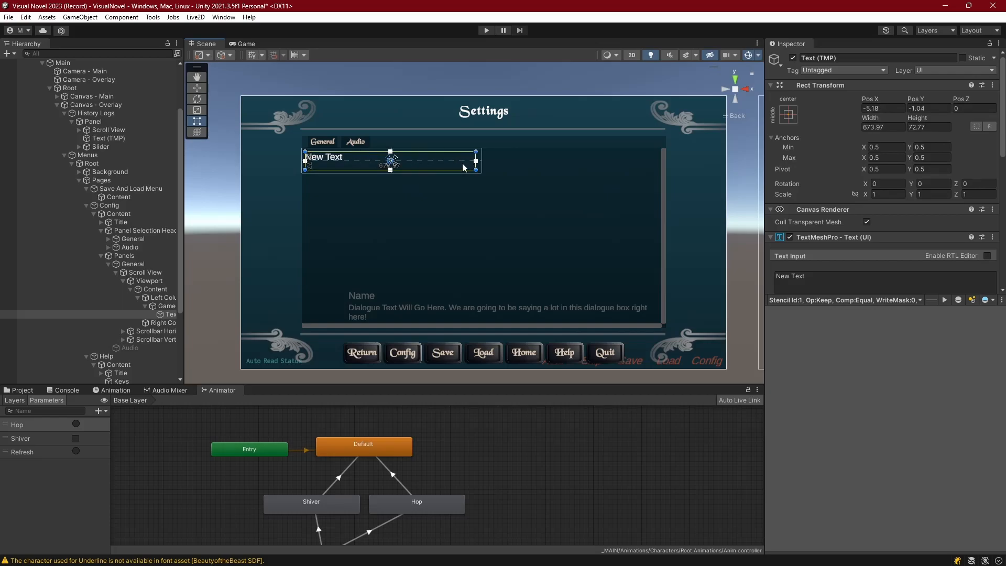
Anchor the Left Column's new text to stretch in both directions and change its text to "General Settings".
left_click(788, 115)
left_click(900, 271)
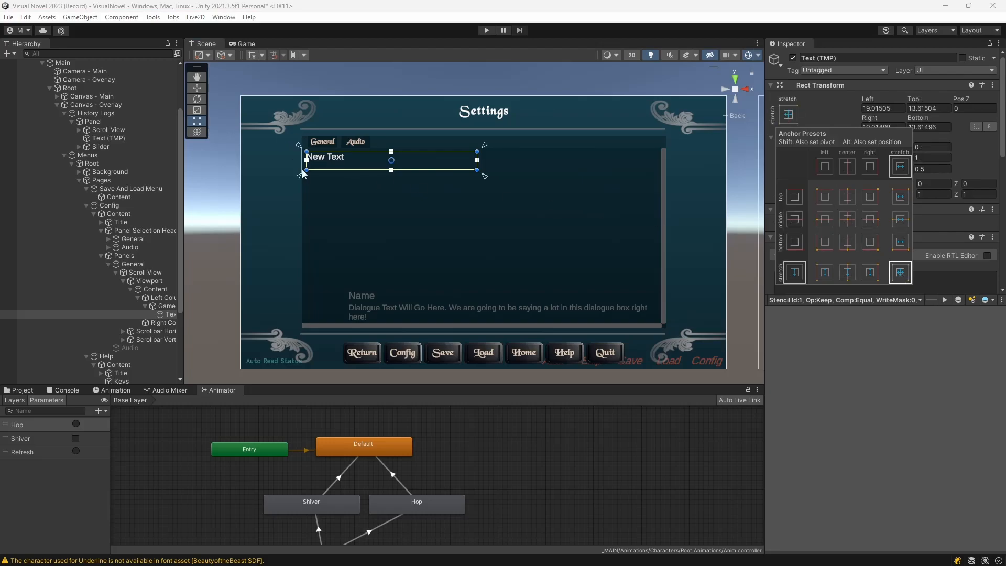
left_click(935, 225)
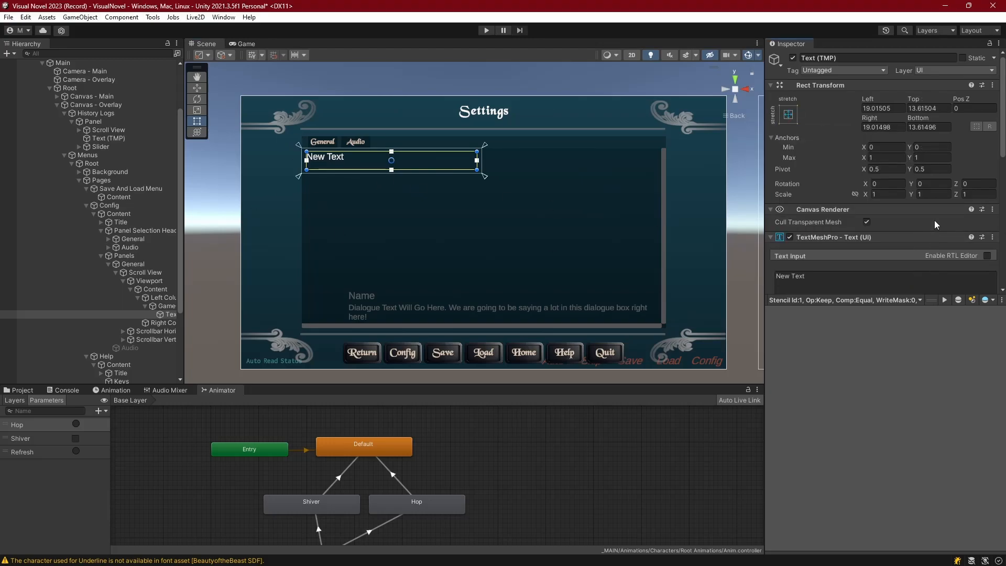
scroll(856, 235, "down", 2)
left_click(821, 220)
type("General Set")
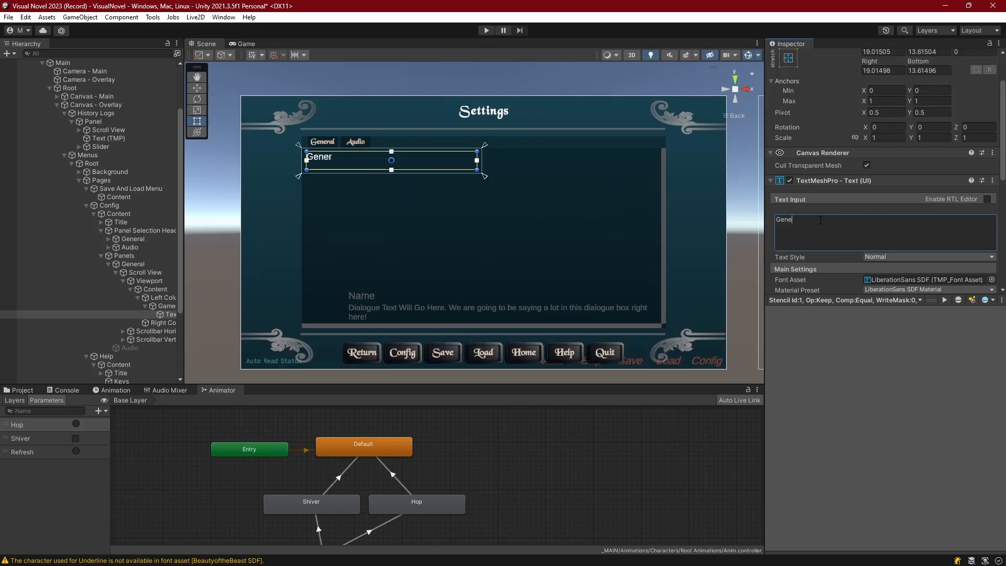
type("tings")
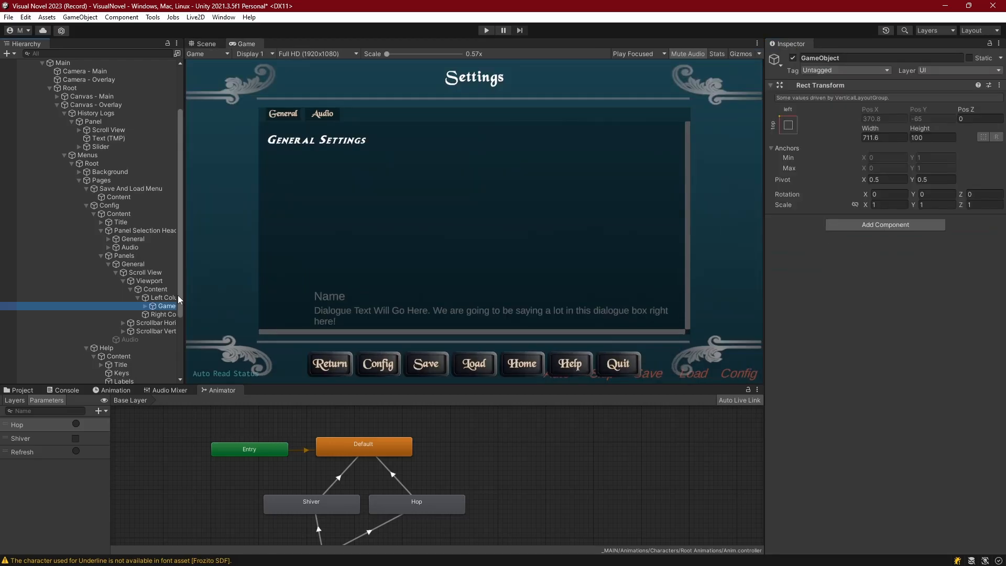
Duplicate the General Settings heading object inside the Left Column.
left_click(164, 298)
left_click(165, 306)
key("ctrl+d")
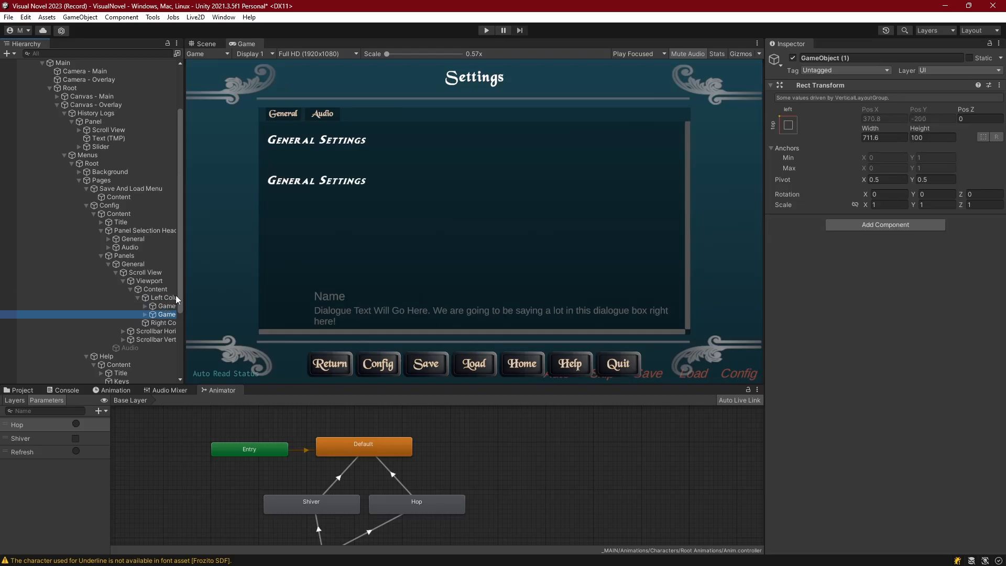
Turn off Child Force Expand for both width and height on the Vertical Layout Groups of both columns.
left_click(157, 298)
left_click(157, 322, "ctrl")
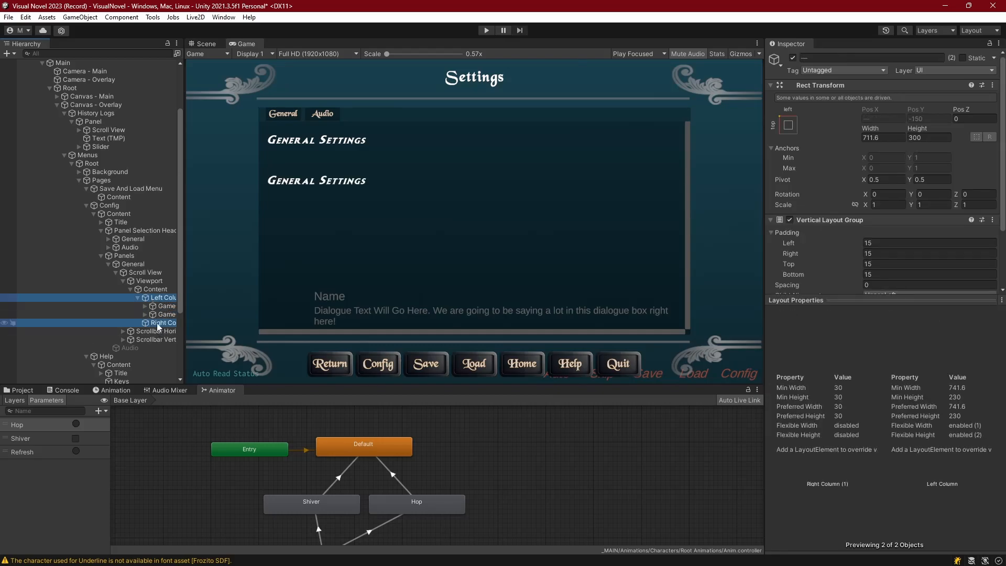
scroll(872, 225, "down", 3)
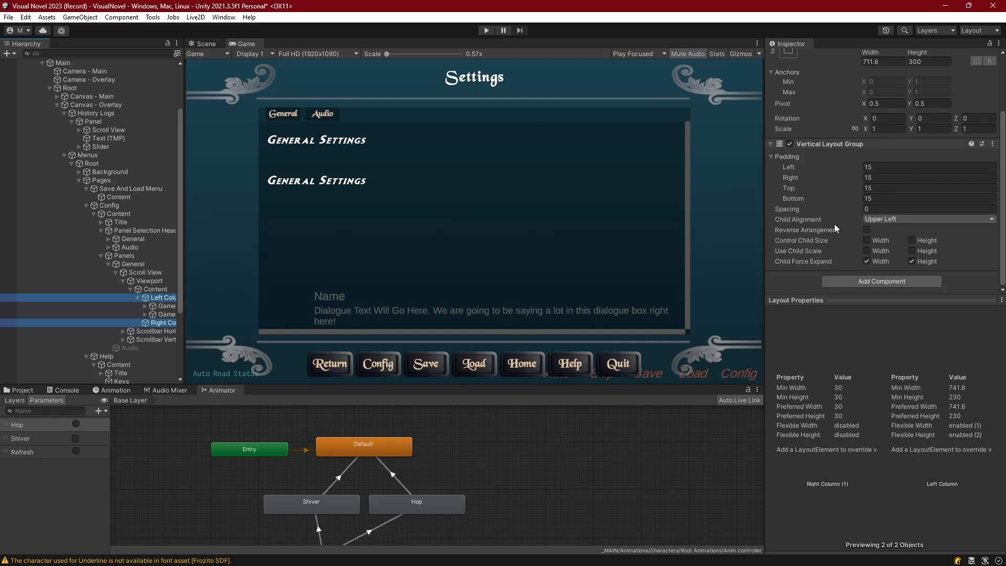
left_click(911, 261)
left_click(867, 261)
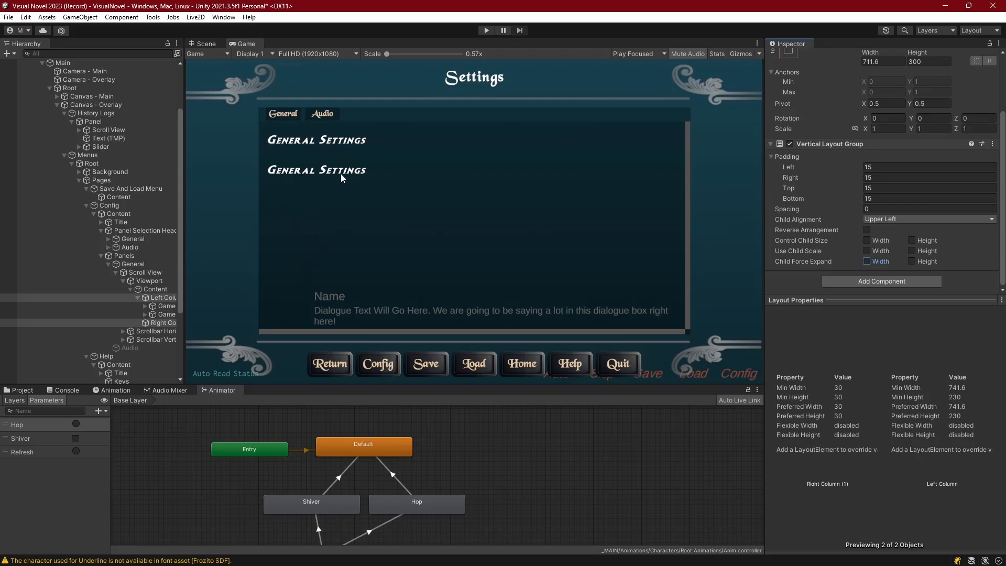
Shorten the first General Settings heading object in the Left Column to a height of about 80.
left_click(166, 305)
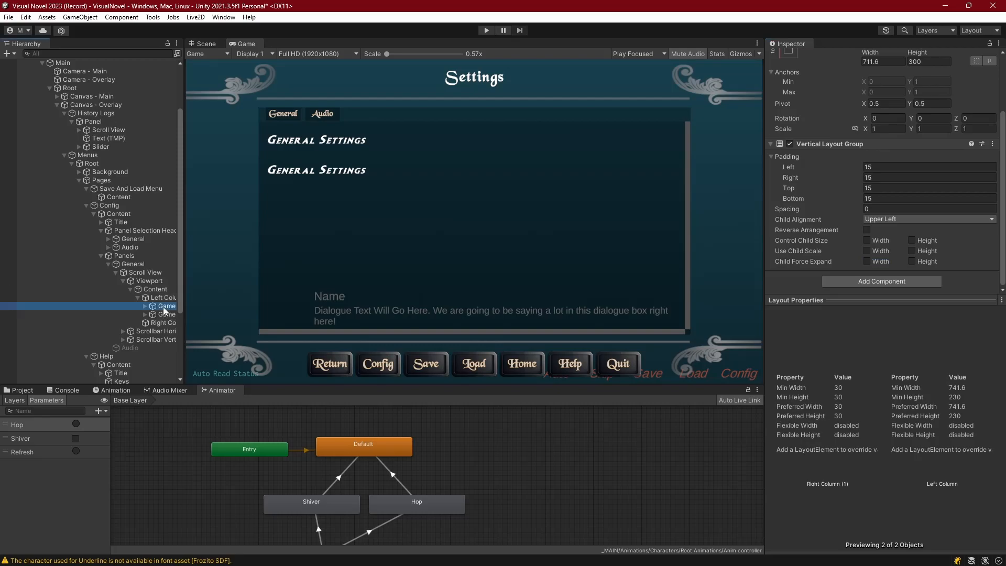
left_click(205, 43)
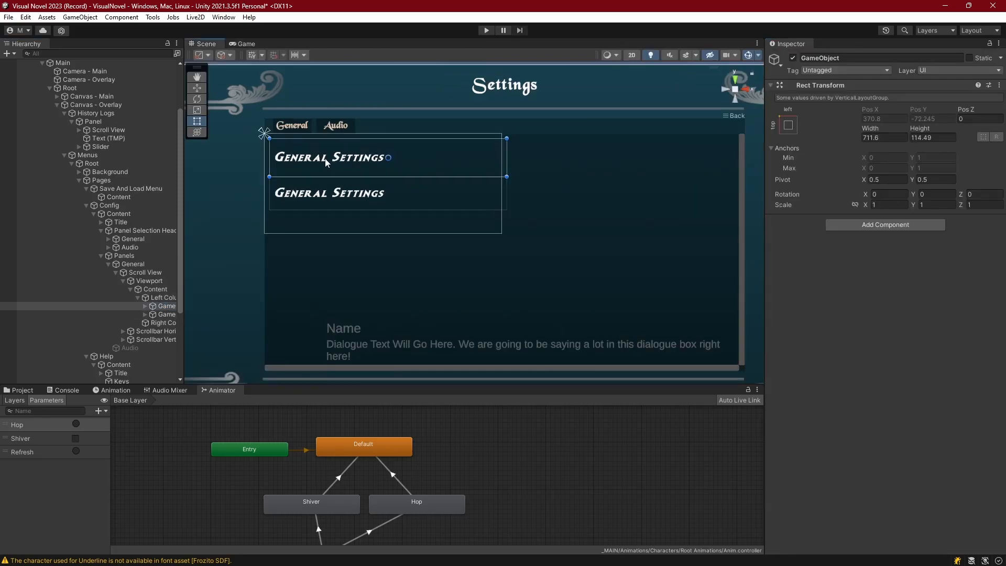
left_click_drag(309, 176, 310, 166)
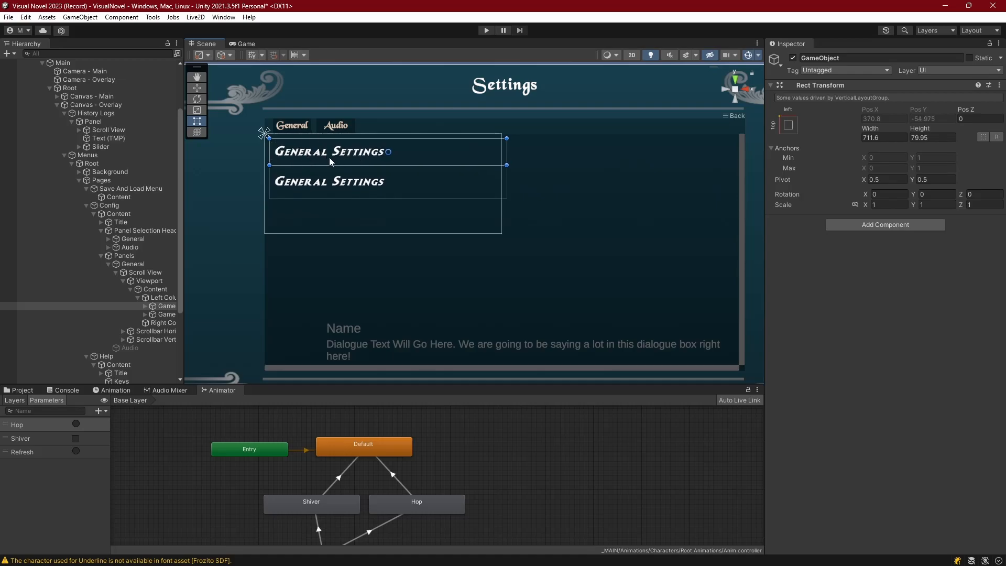
Add an empty spacer object named "Spcae" between the two General Settings headings and reduce its height to a small gap.
key("ctrl+shift+n")
type("Spac")
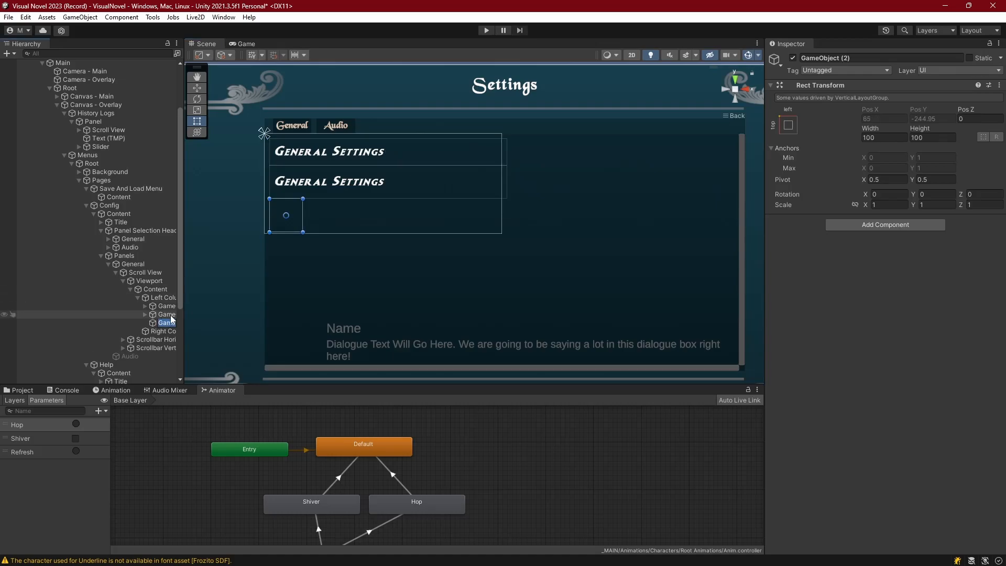
key("Return")
left_click_drag(167, 322, 164, 315)
left_click_drag(287, 199, 291, 171)
key("ctrl+z")
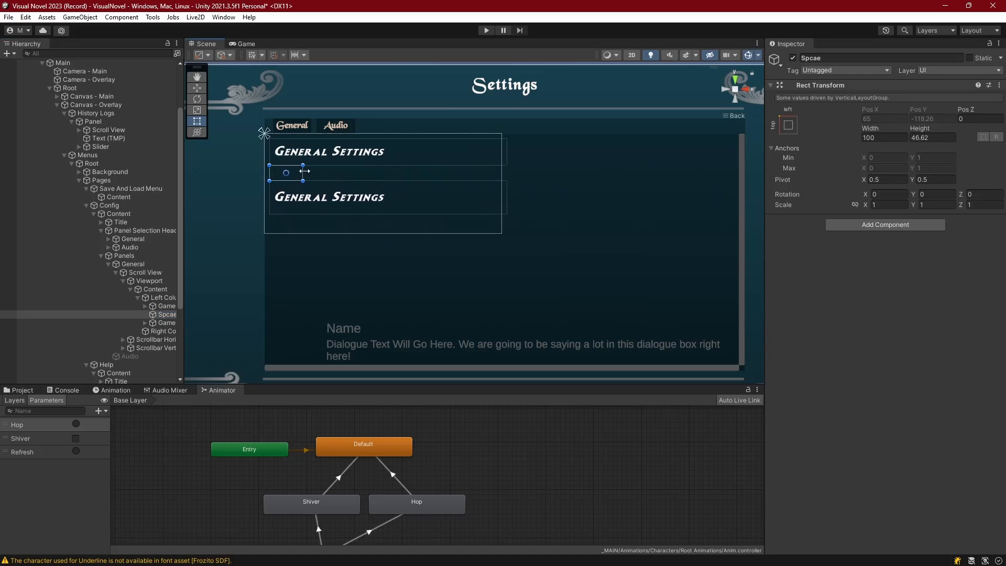
left_click_drag(298, 179, 299, 177)
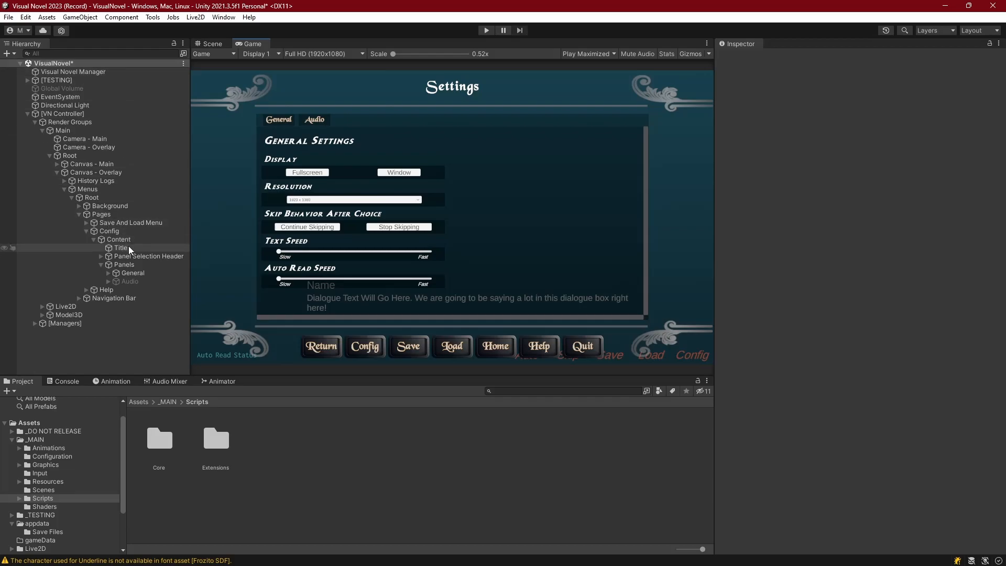
Expand the General panel's Left Column and toggle the Display section off and on to identify it.
left_click(109, 273)
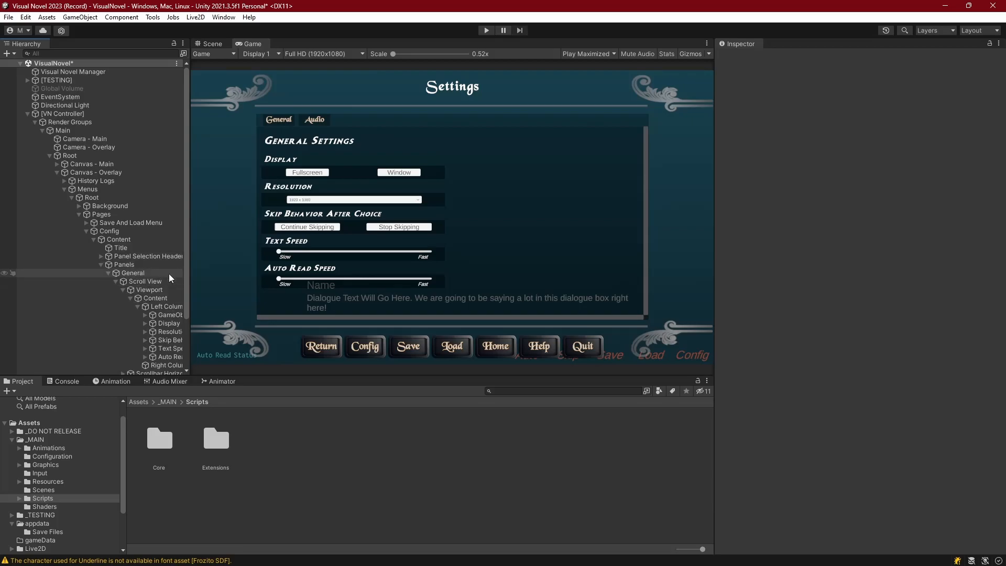
scroll(171, 279, "down", 2)
left_click_drag(188, 292, 233, 292)
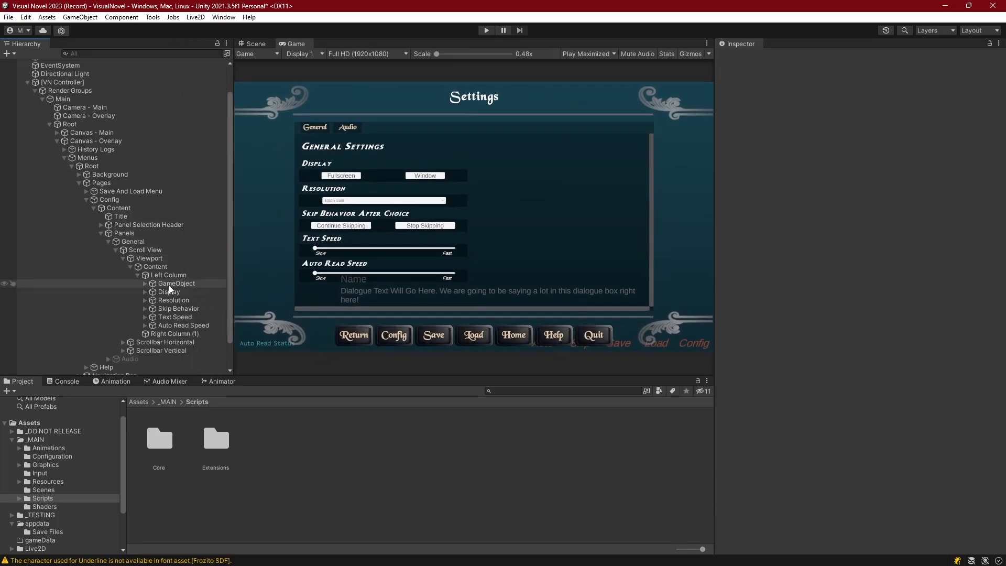
left_click(169, 285)
left_click(169, 292)
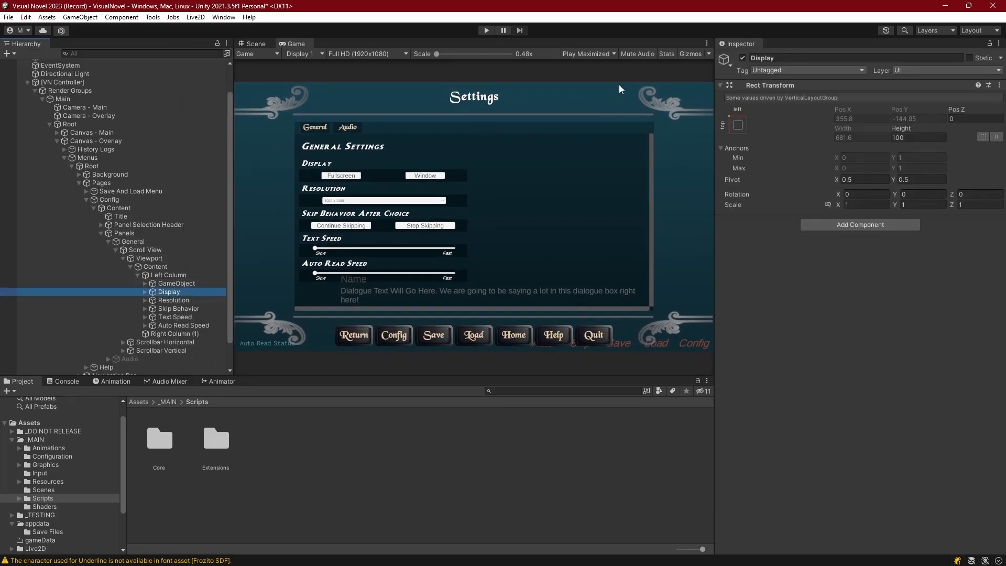
left_click(743, 58)
left_click(742, 57)
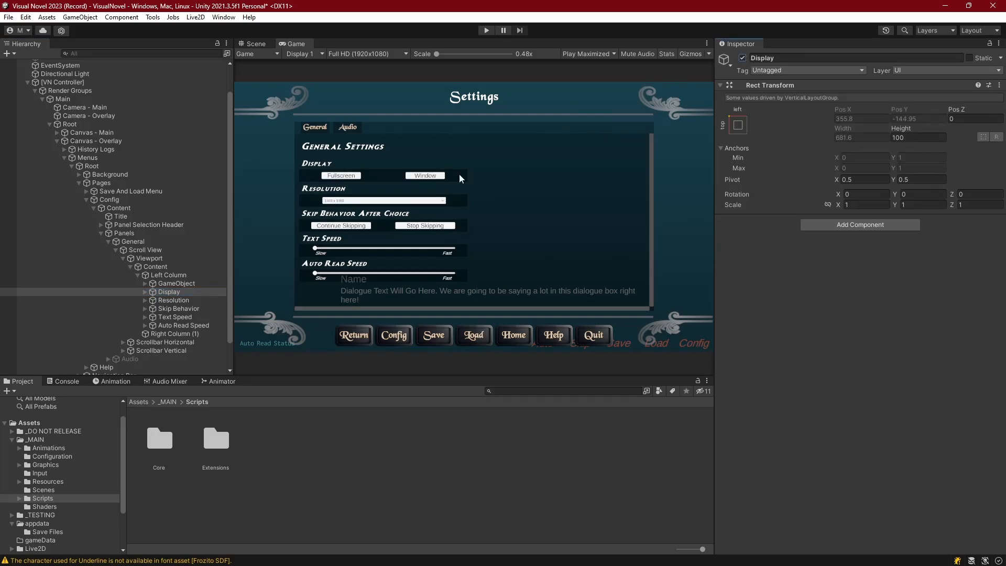
Inspect the Dropdown object inside the Resolution section and look through the UI element types that can be created under its container.
left_click(153, 291)
left_click(146, 300)
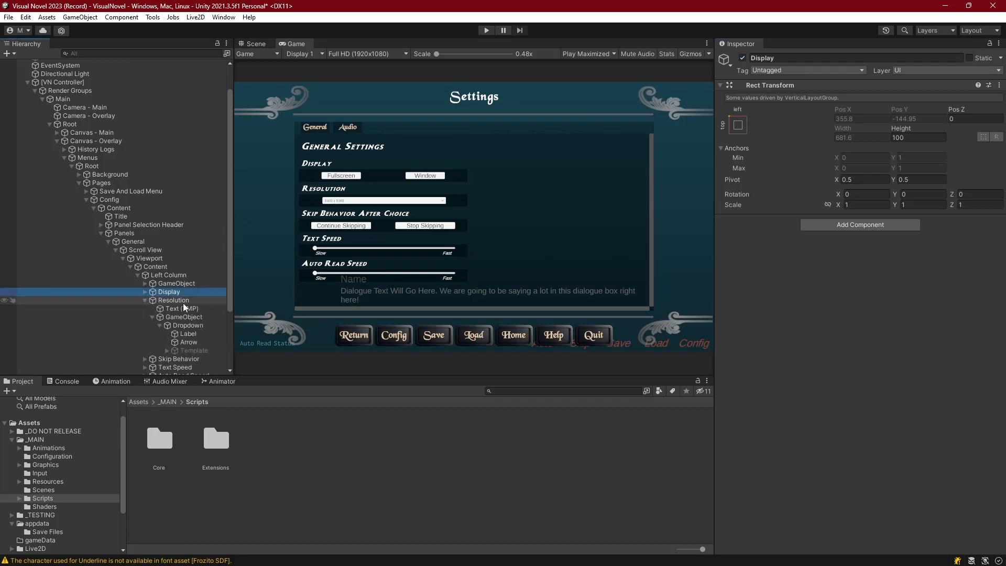
left_click(191, 325)
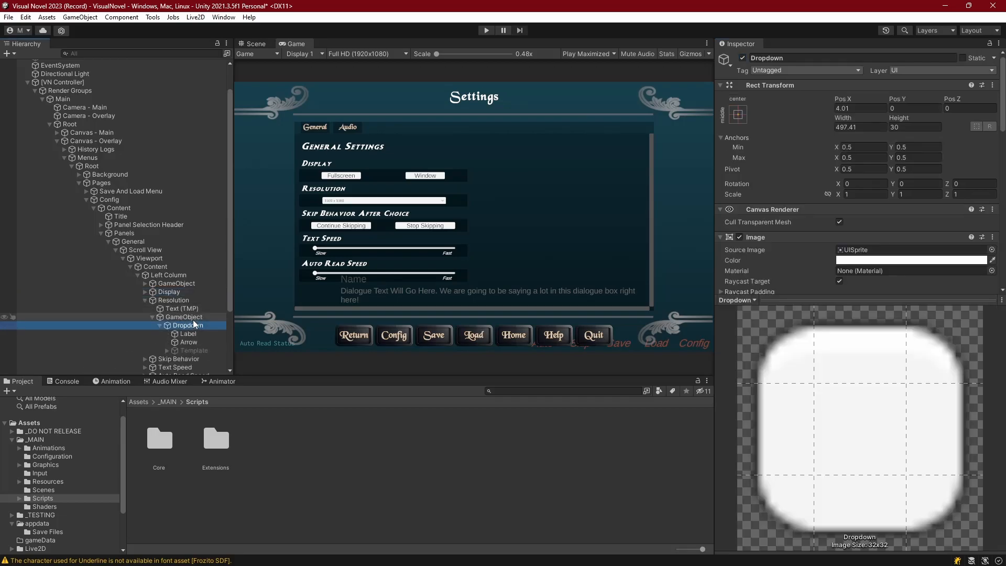
left_click(152, 317)
left_click(177, 319)
right_click(177, 319)
mouse_move(200, 450)
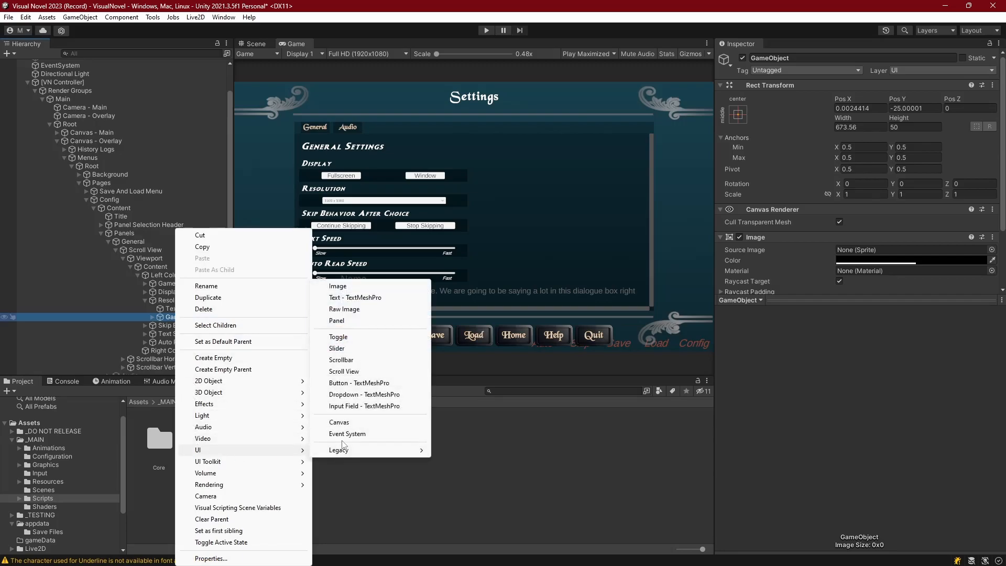
left_click(357, 212)
left_click(356, 212)
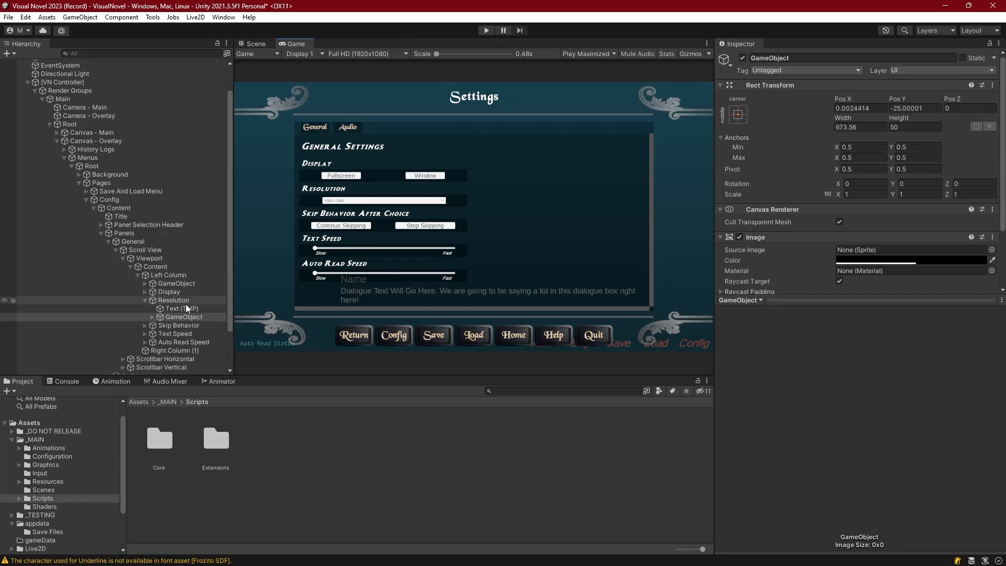
Examine the Options list of the Resolution section's TextMeshPro dropdown.
left_click(153, 317)
scroll(766, 212, "down", 5)
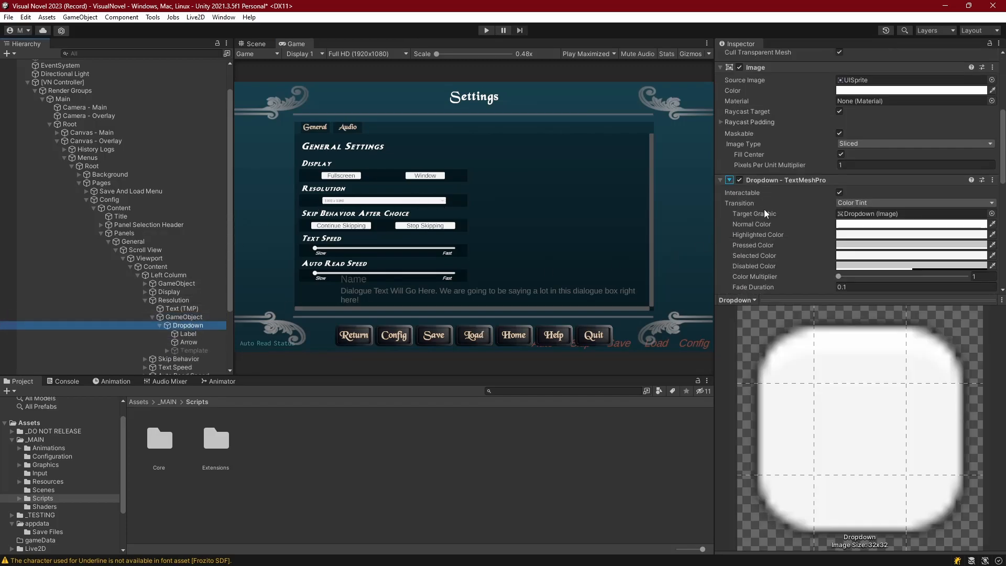
scroll(762, 154, "down", 5)
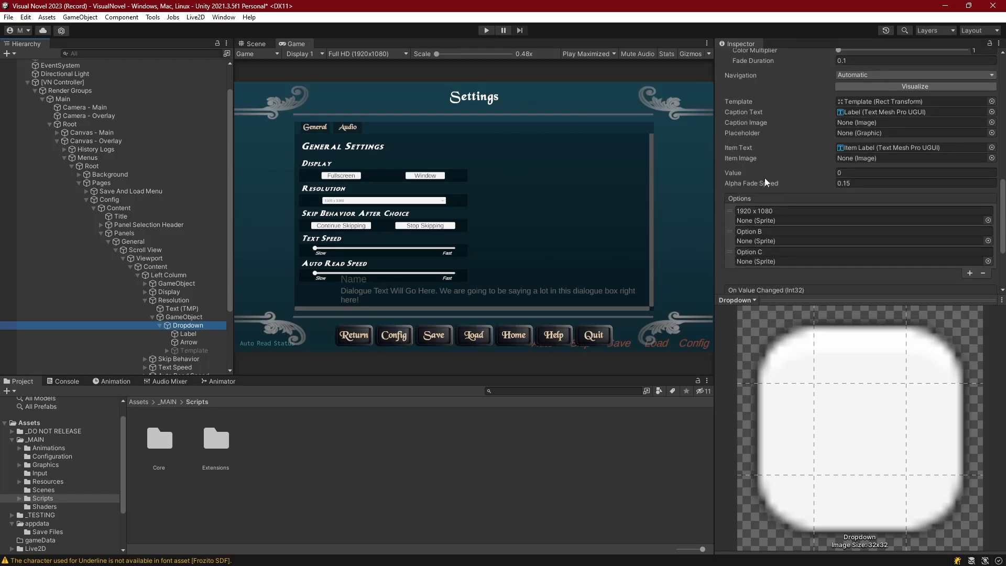
left_click(787, 212)
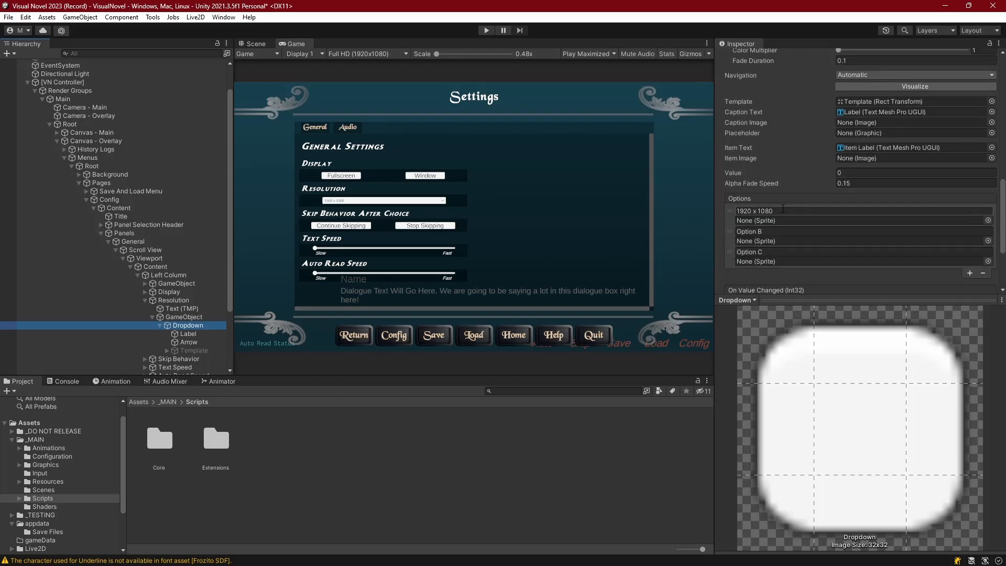
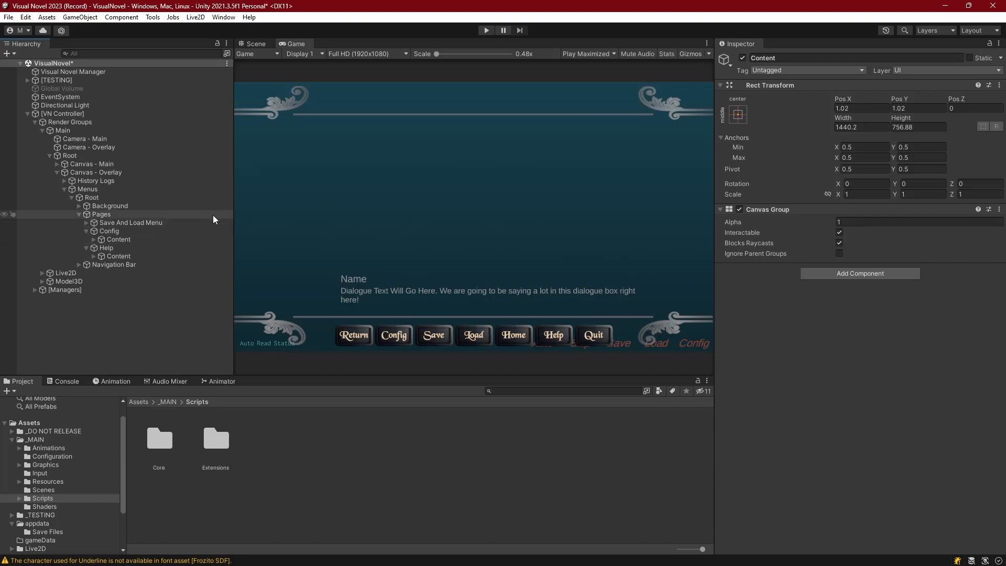
Review the Canvas Group settings on the Content objects of the Config and Help pages, and collapse both pages.
left_click(118, 238)
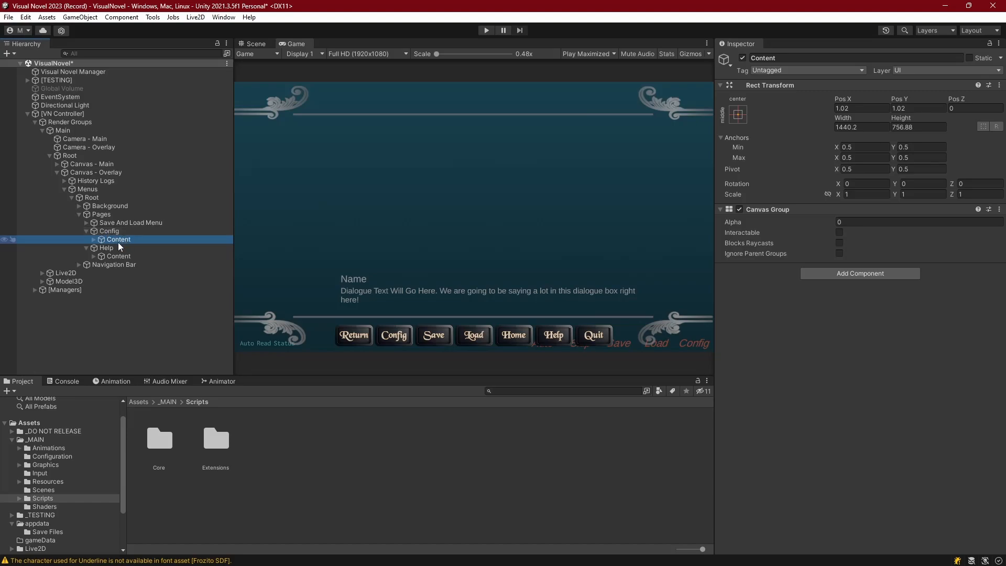
left_click(800, 223)
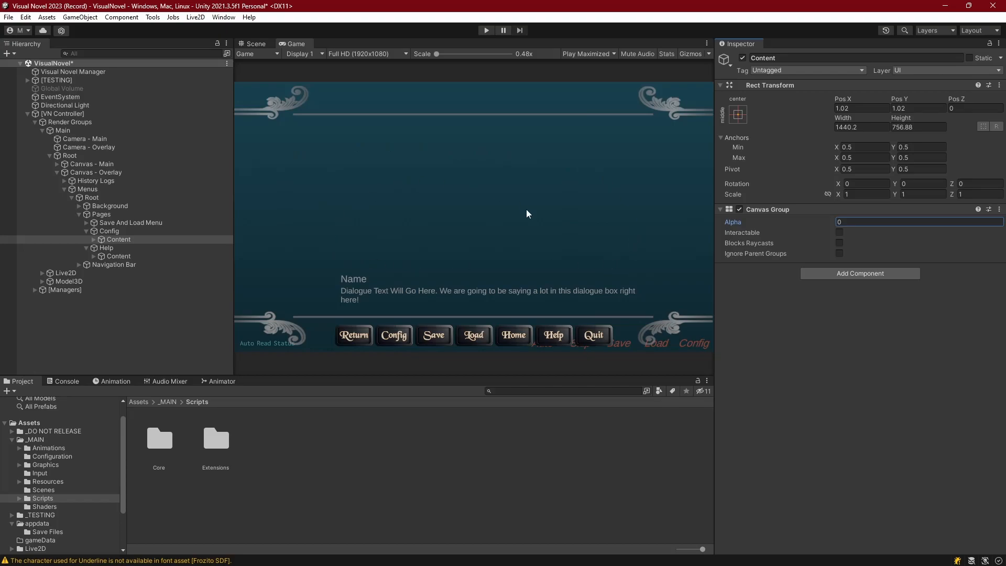
left_click(106, 247)
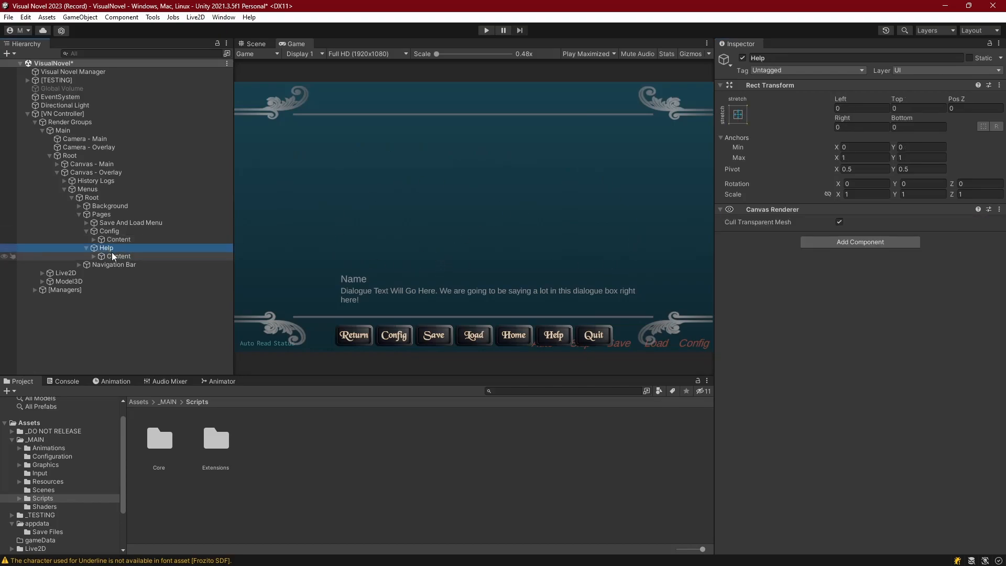
left_click(113, 256)
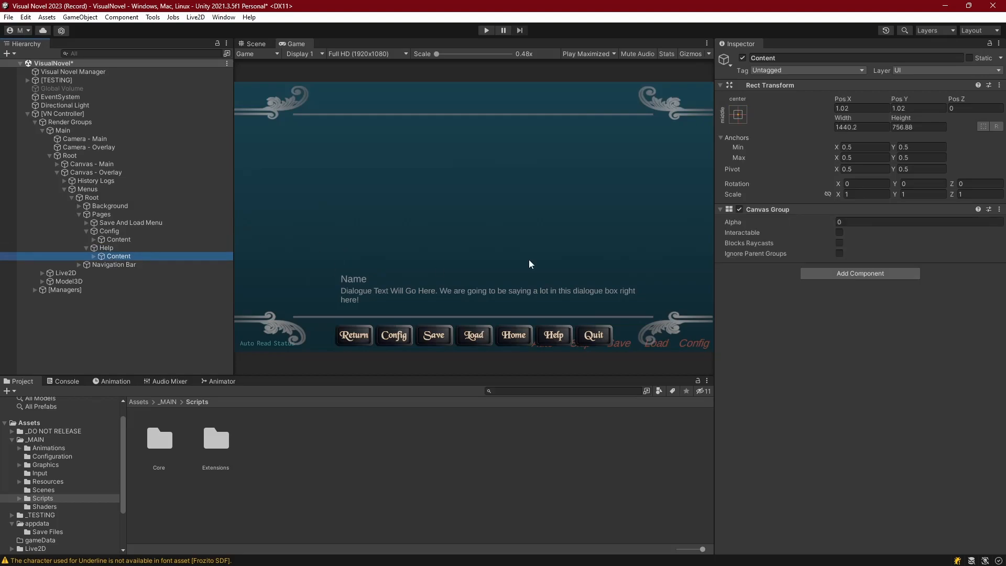
left_click(85, 231)
left_click(86, 239)
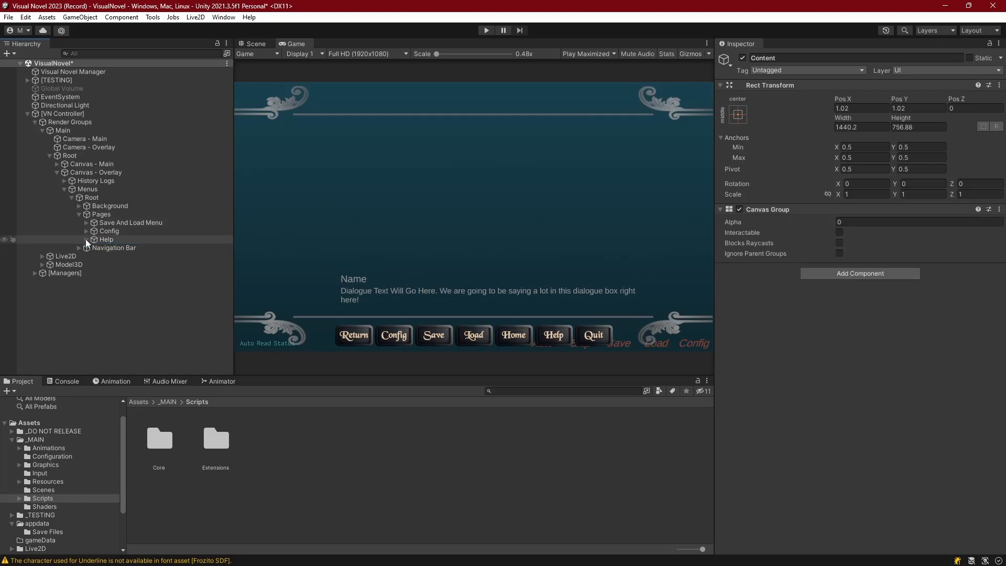
Rename the panel inside the Save And Load Menu's Content to "Elements".
left_click(117, 223)
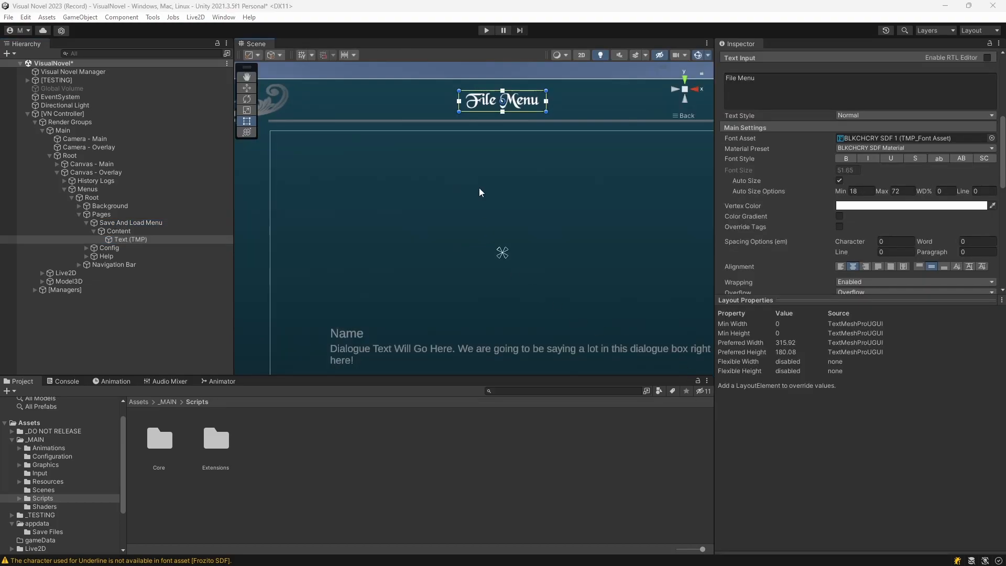
middle_click_drag(488, 152, 457, 164)
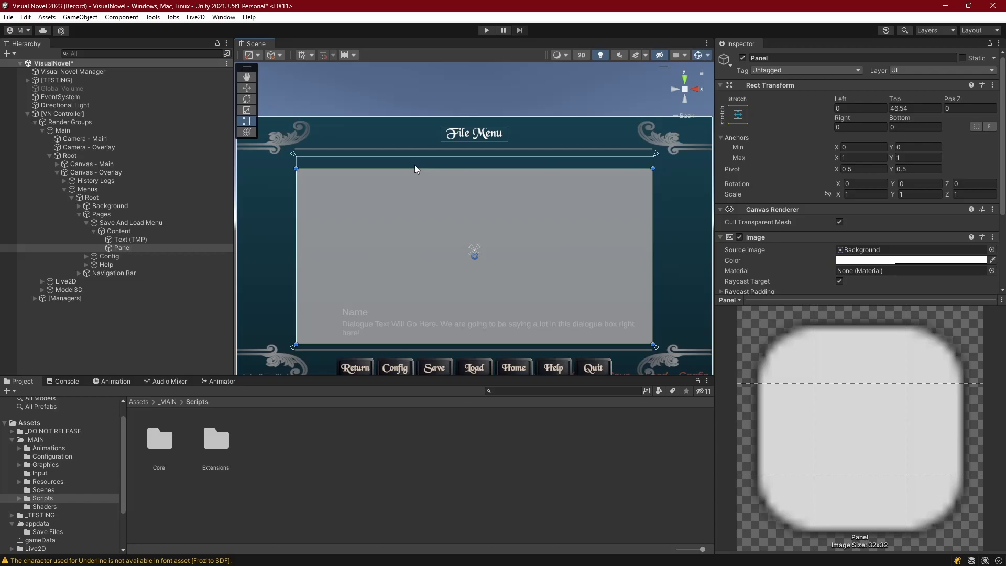
double_click(128, 248)
type("Elements")
key("Return")
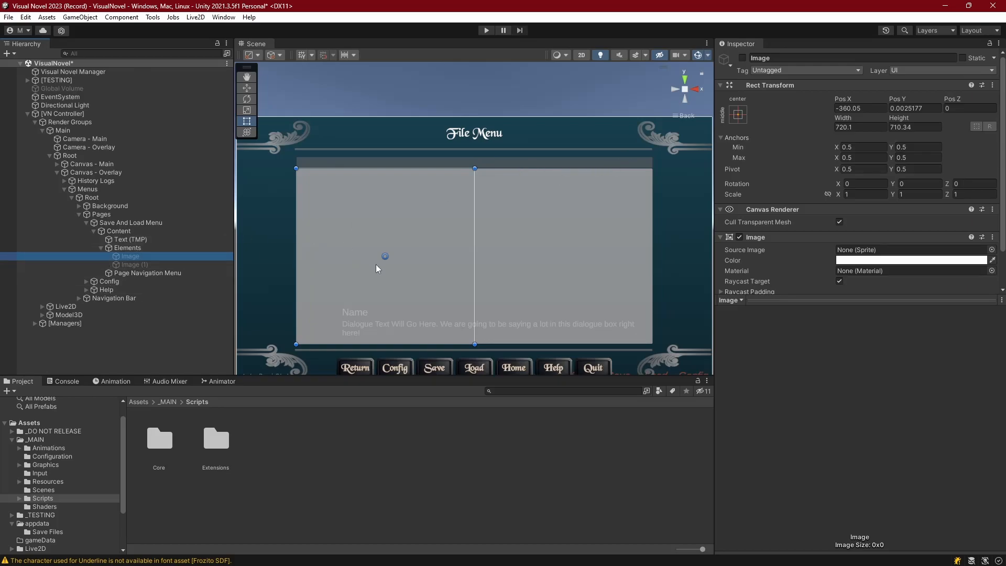
Activate the two side-by-side Image objects inside Elements.
key("alt")
key("alt+shift+a")
left_click(148, 265)
key("alt+shift+a")
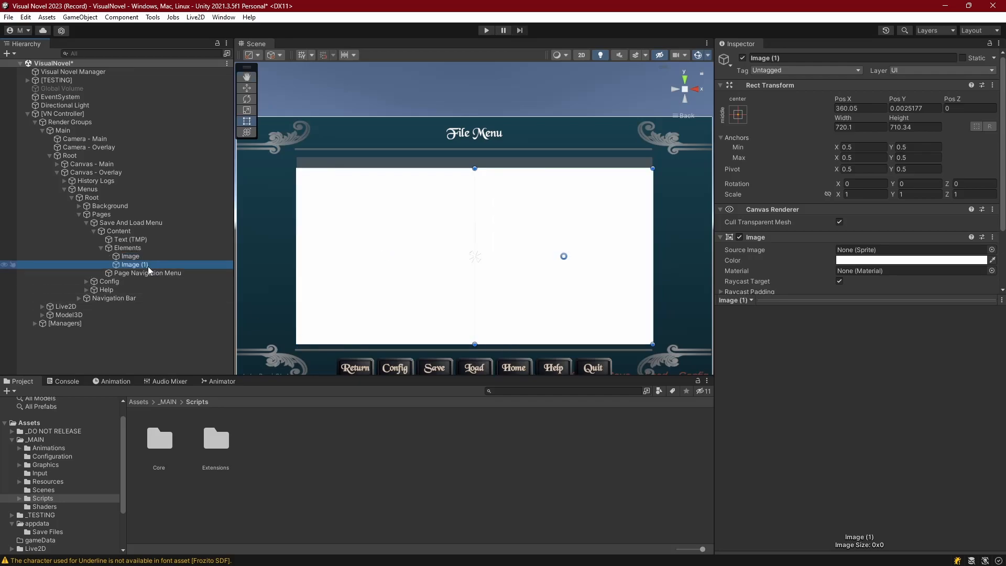
Add a Vertical Layout Group component to both Image objects inside Elements.
left_click(206, 255, "ctrl")
scroll(831, 278, "down", 3)
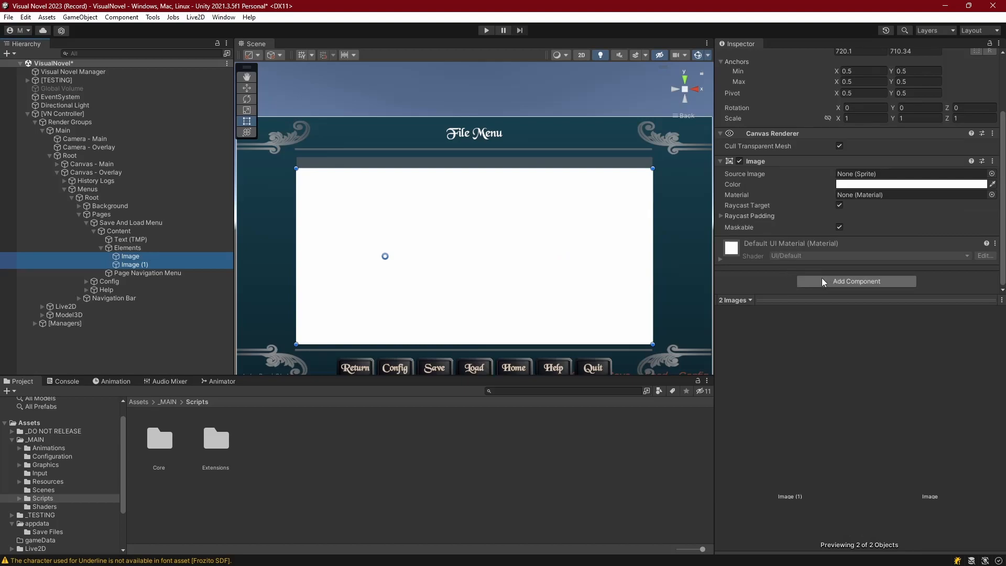
left_click(822, 280)
type("ver")
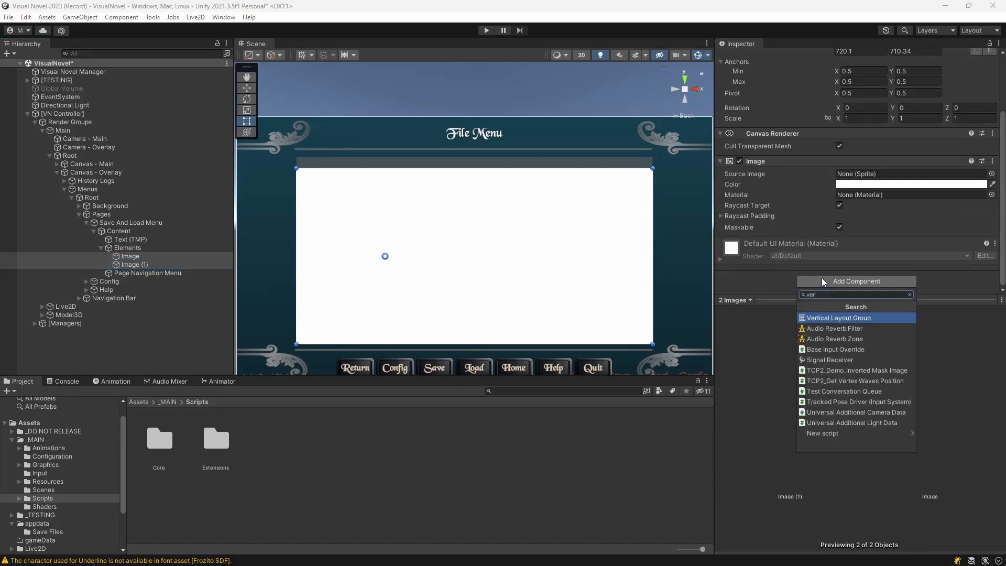
key("Return")
scroll(817, 220, "down", 3)
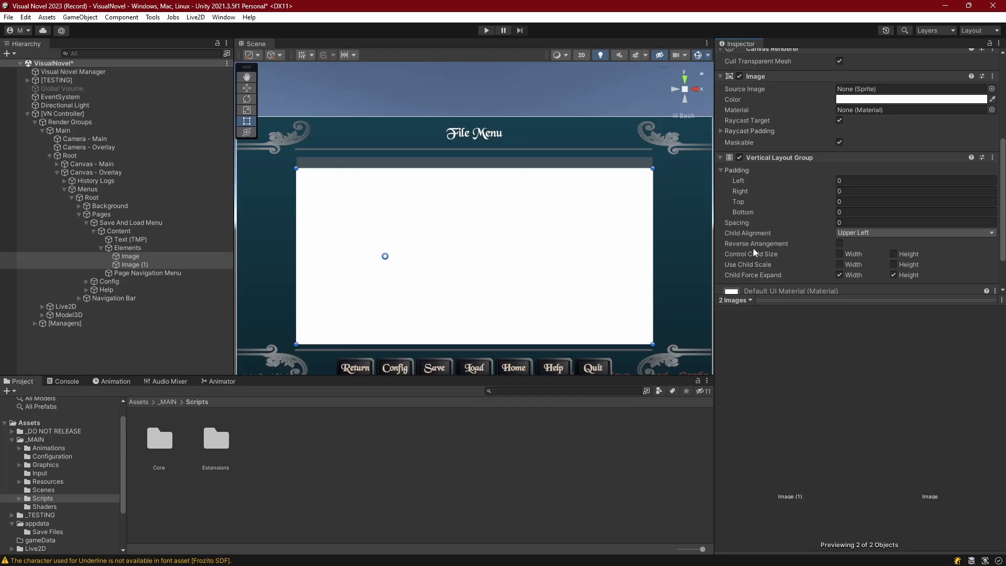
Set all four paddings and the spacing of both Vertical Layout Groups to 15, and disable both objects' Image components.
left_click(853, 180)
type("15")
left_click(854, 191)
type("15")
left_click(854, 201)
type("15")
left_click(853, 212)
type("15")
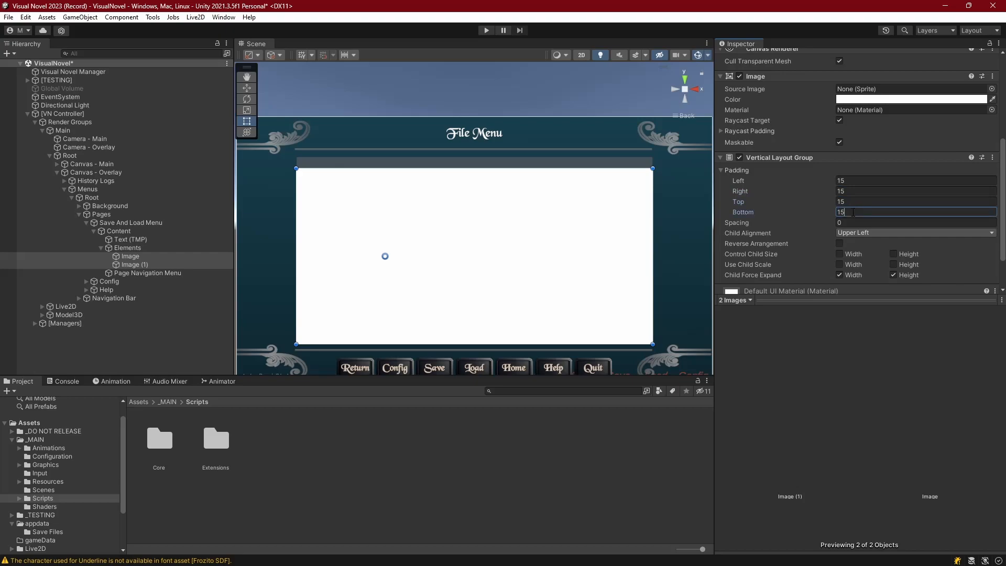
left_click(850, 222)
type("15")
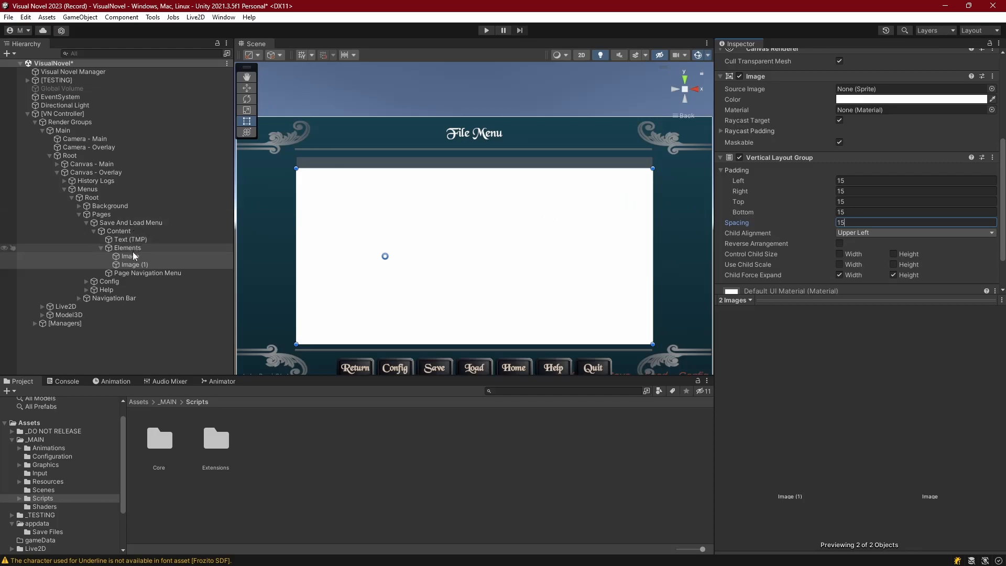
left_click(739, 76)
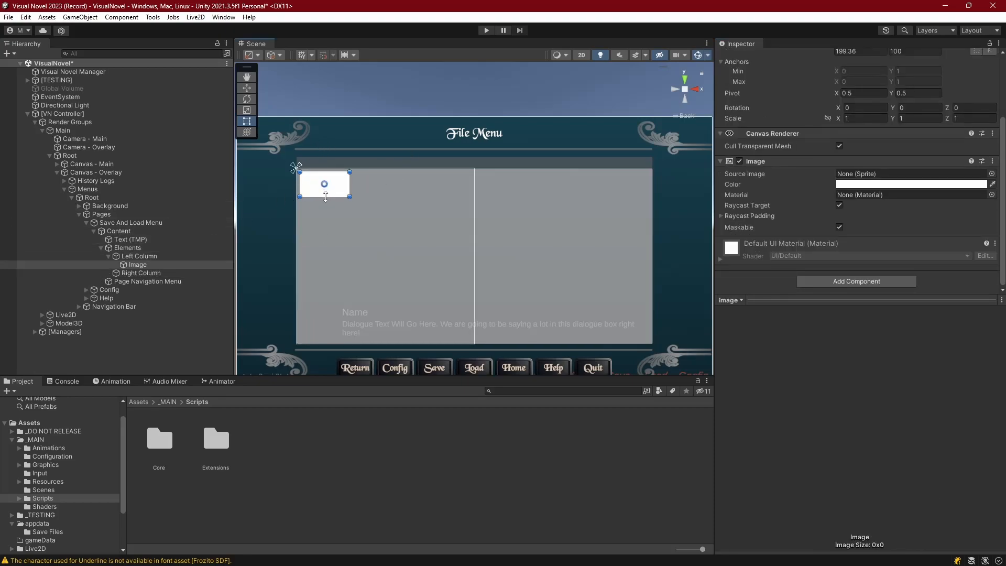
Stretch the Left Column's image to a height of about 172, and make both columns control their children's width.
left_click_drag(325, 197, 325, 214)
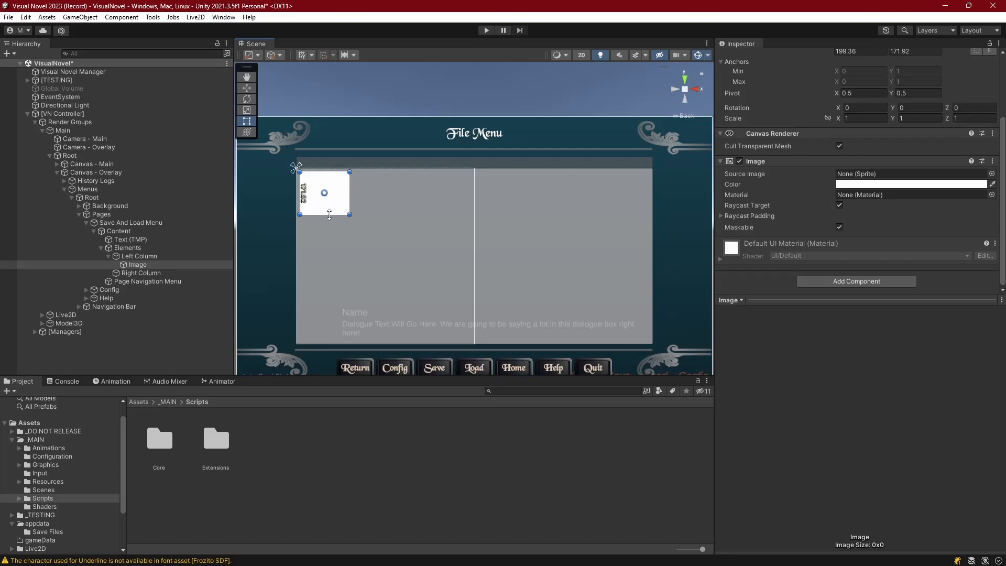
left_click(149, 257)
left_click(149, 272, "ctrl")
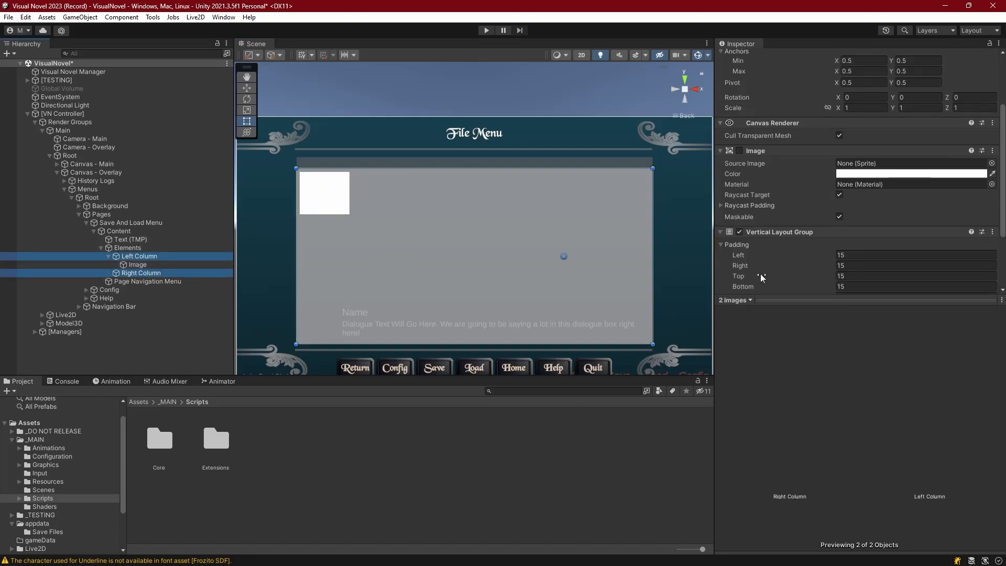
scroll(759, 281, "down", 3)
left_click(839, 241)
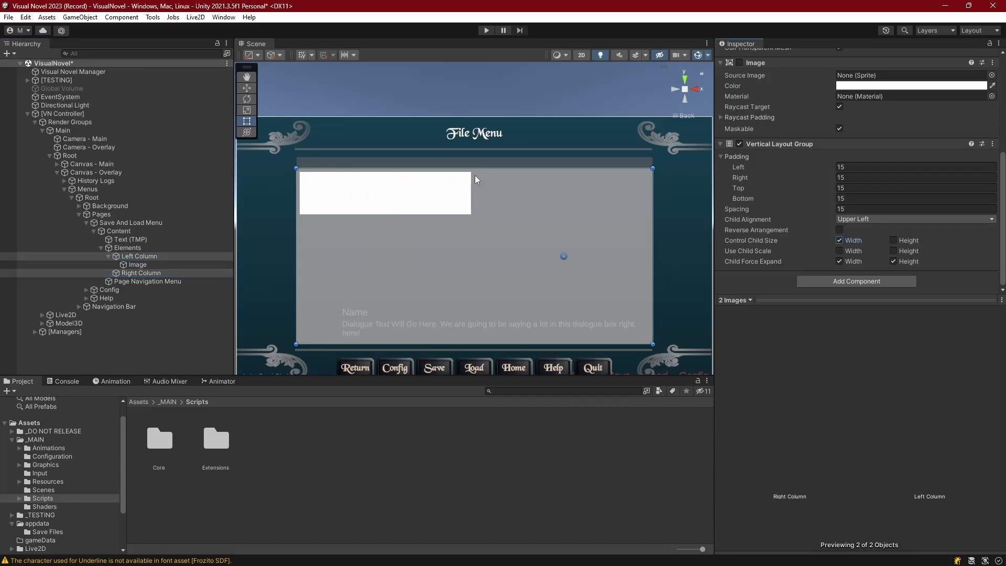
Duplicate the image in the Left Column twice, and delete one of the copies.
left_click(136, 265)
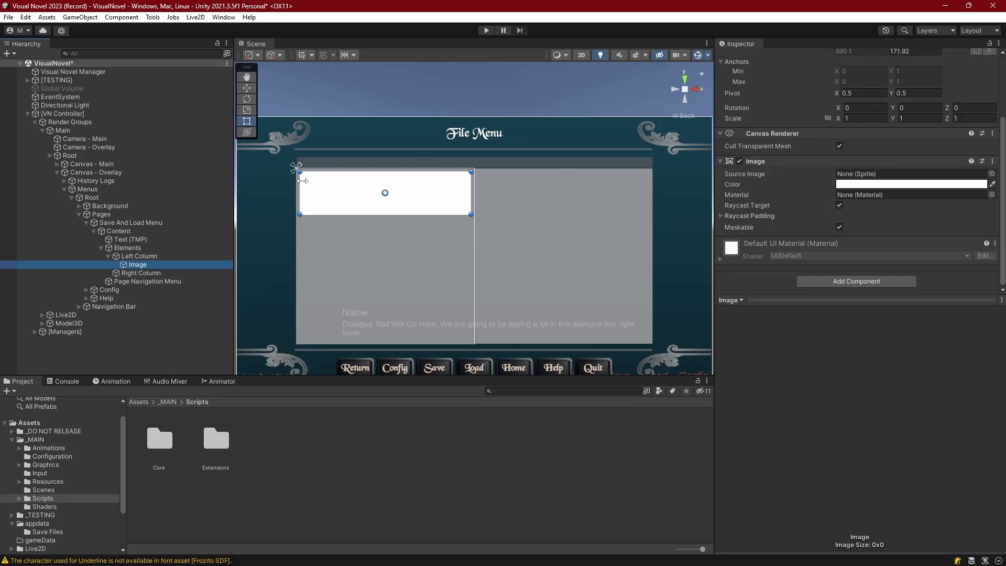
key("ctrl+d")
key("ctrl+d")
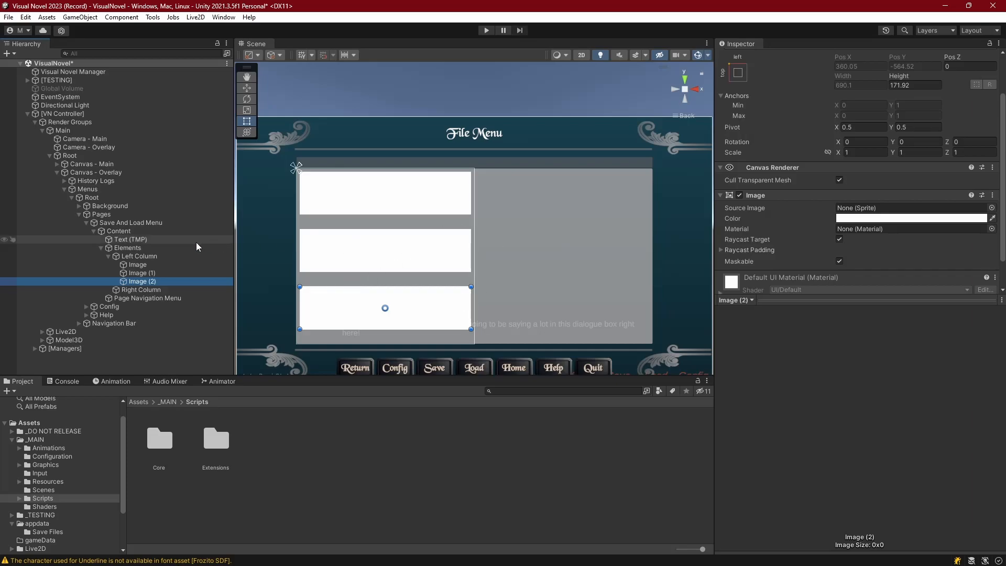
left_click(139, 273)
left_click(140, 278)
key("Delete")
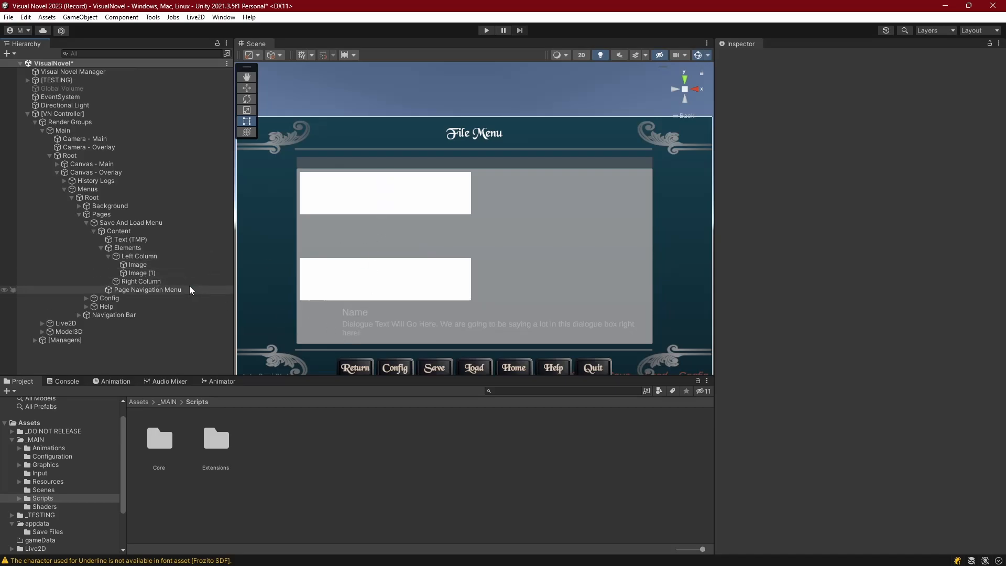
Turn off Child Force Expand Height in the Left Column's Vertical Layout Group.
left_click(134, 255)
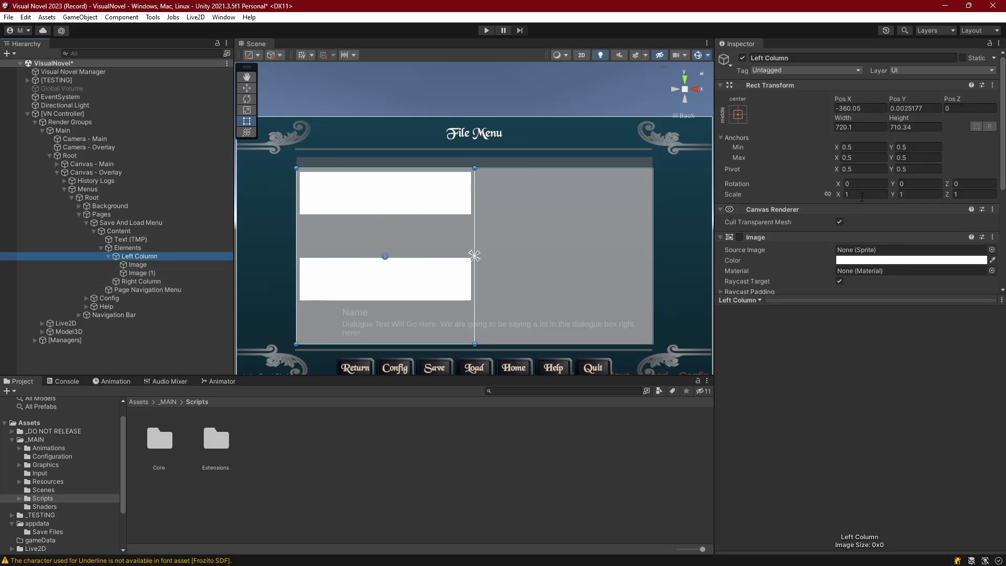
scroll(856, 203, "down", 4)
left_click(893, 260)
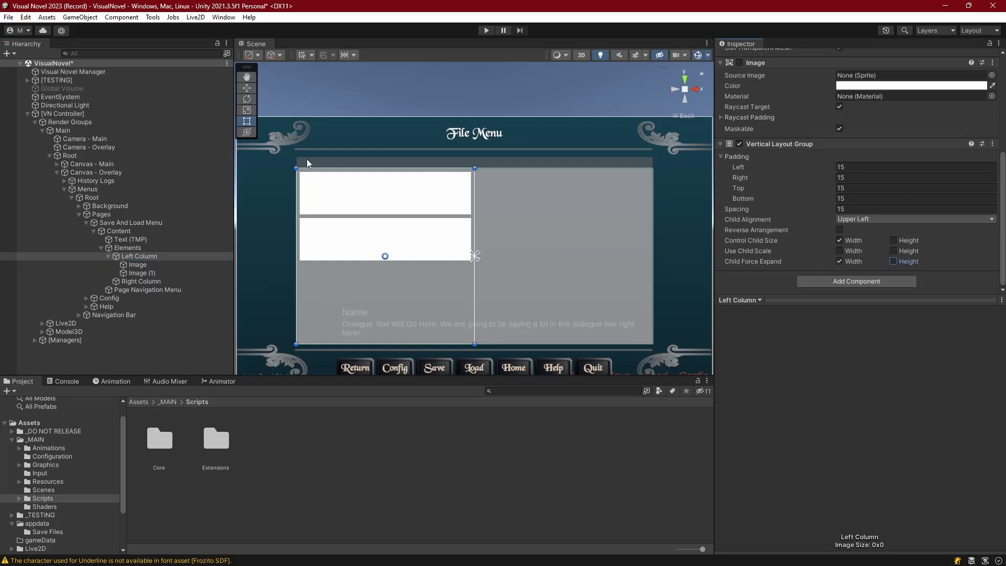
Add a third copy of the image to the Left Column and stretch all three to a height of about 215.
left_click(141, 272)
key("ctrl+d")
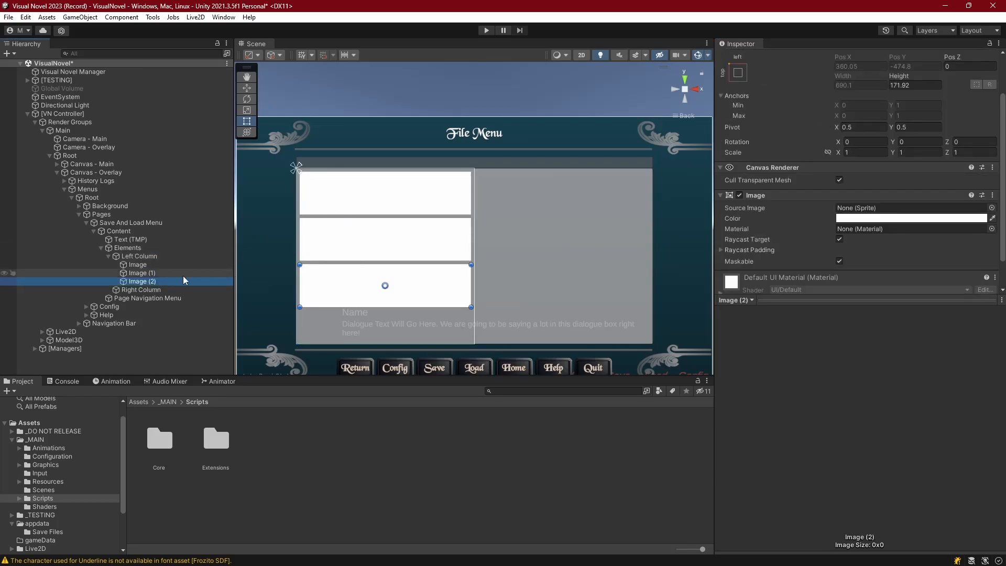
left_click(137, 267, "shift")
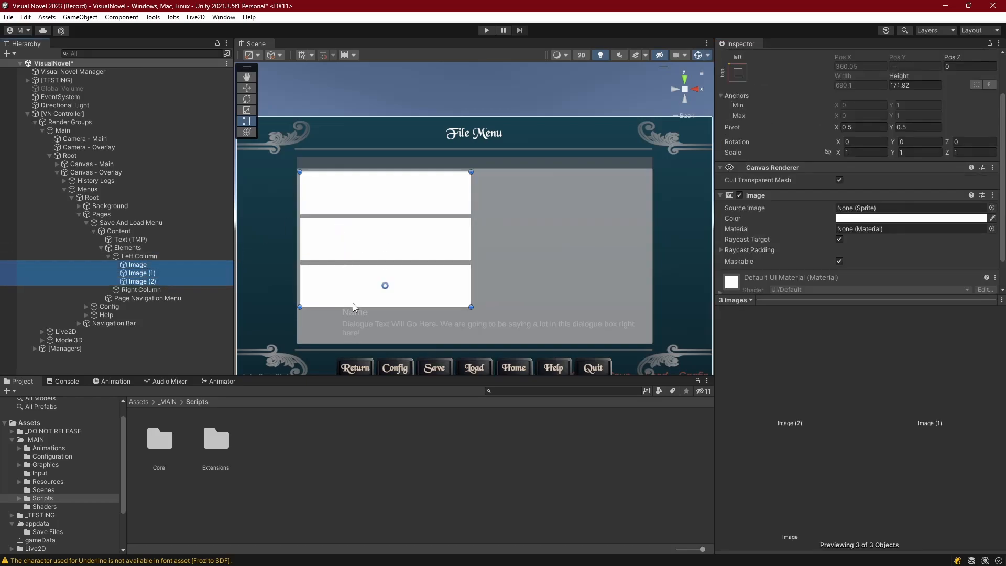
left_click_drag(351, 308, 358, 342)
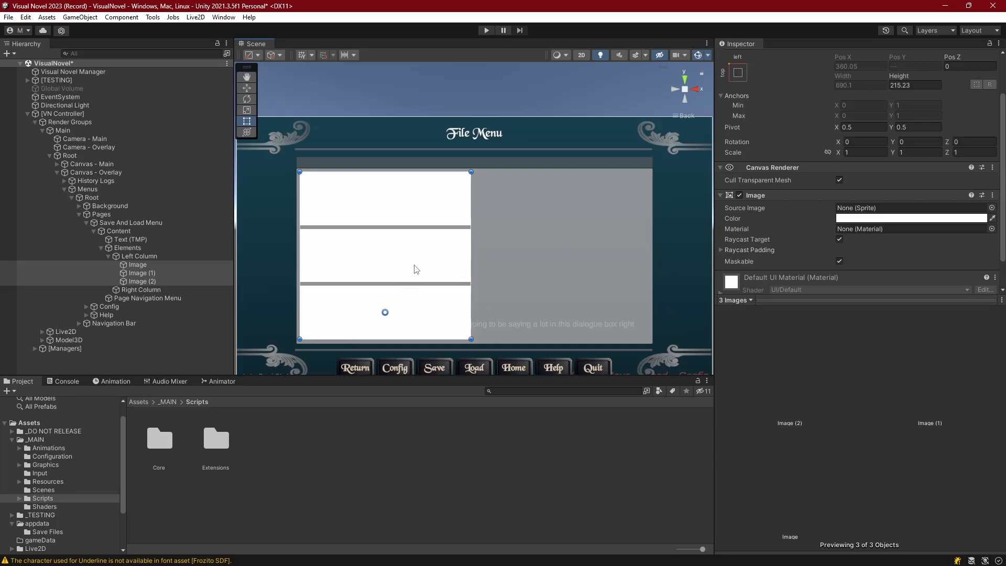
Delete the two duplicate images from the Left Column, keeping only the original one.
left_click(139, 265)
left_click(146, 273)
left_click(146, 281, "shift")
key("Delete")
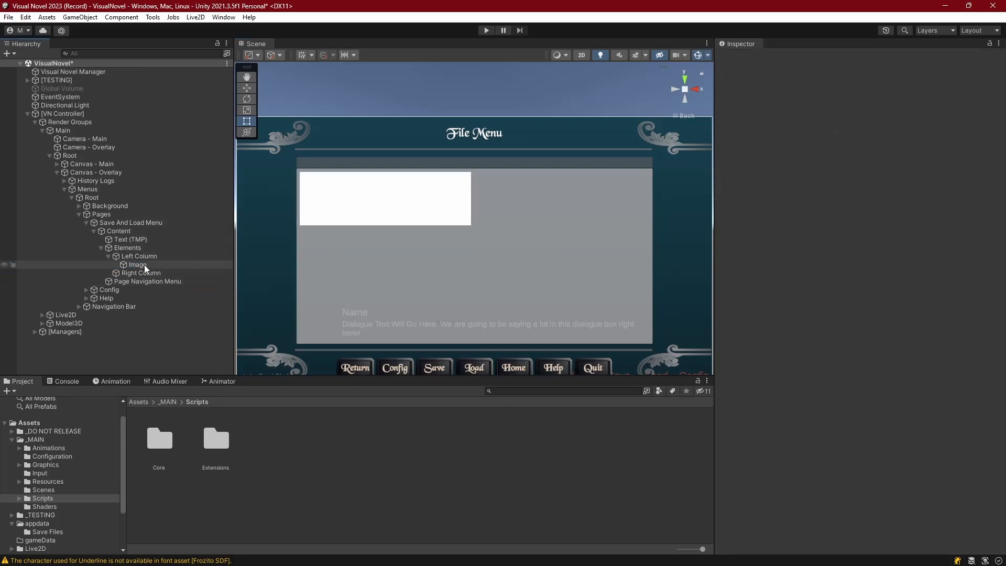
left_click(145, 266)
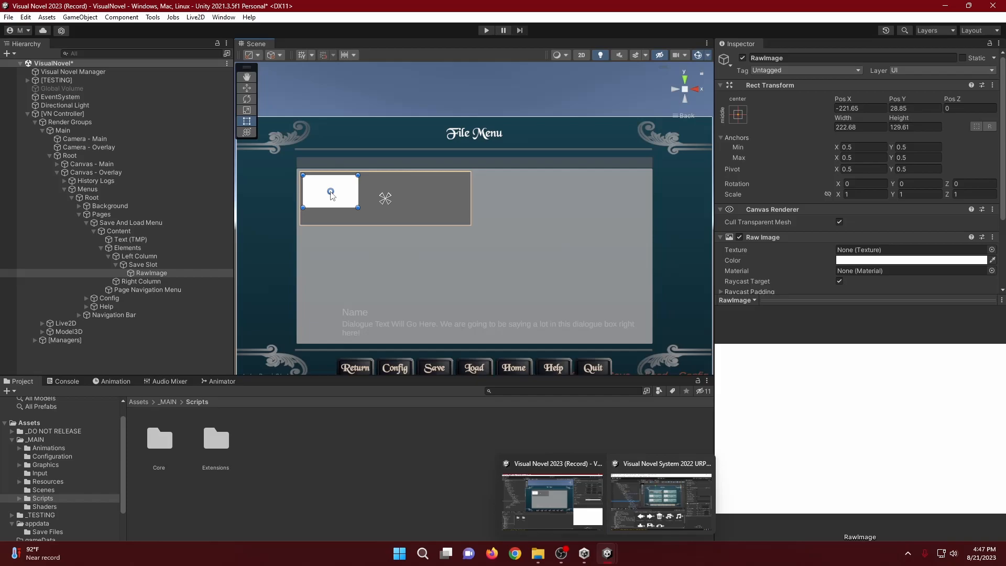
Try to remove the Image component from the Save Slot in the Left Column.
left_click(439, 221)
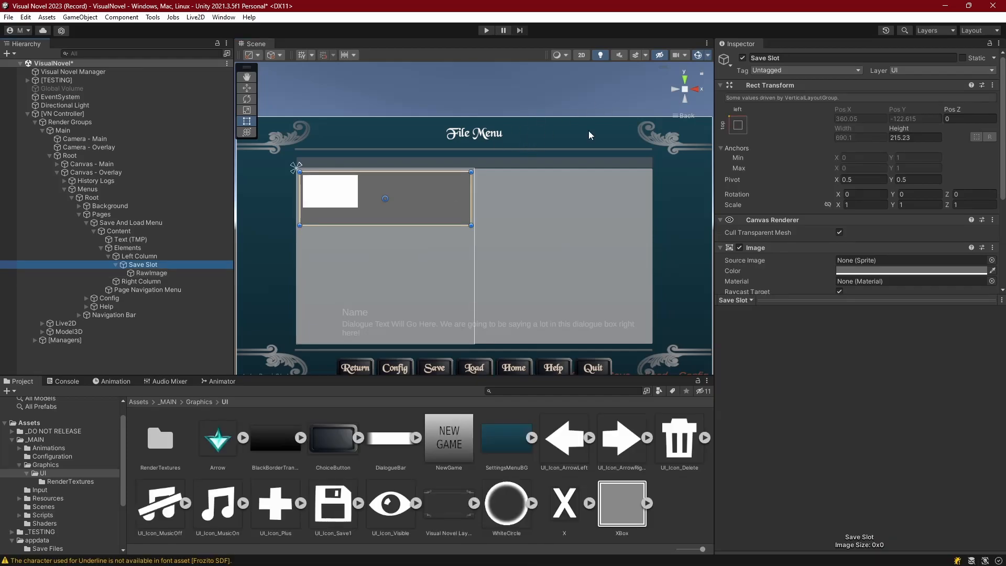
left_click_drag(448, 439, 901, 196)
scroll(901, 197, "down", 3)
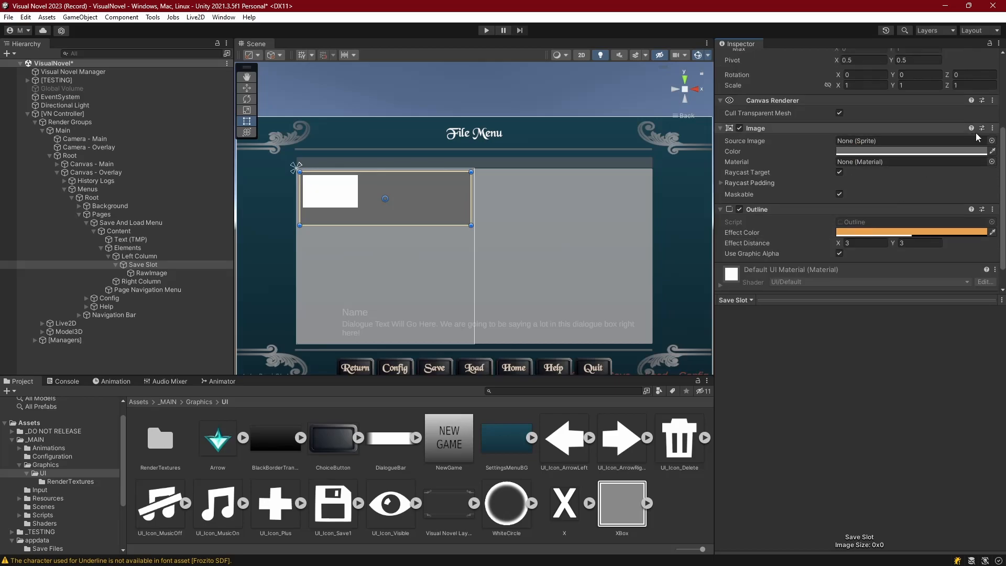
right_click(886, 135)
left_click(931, 156)
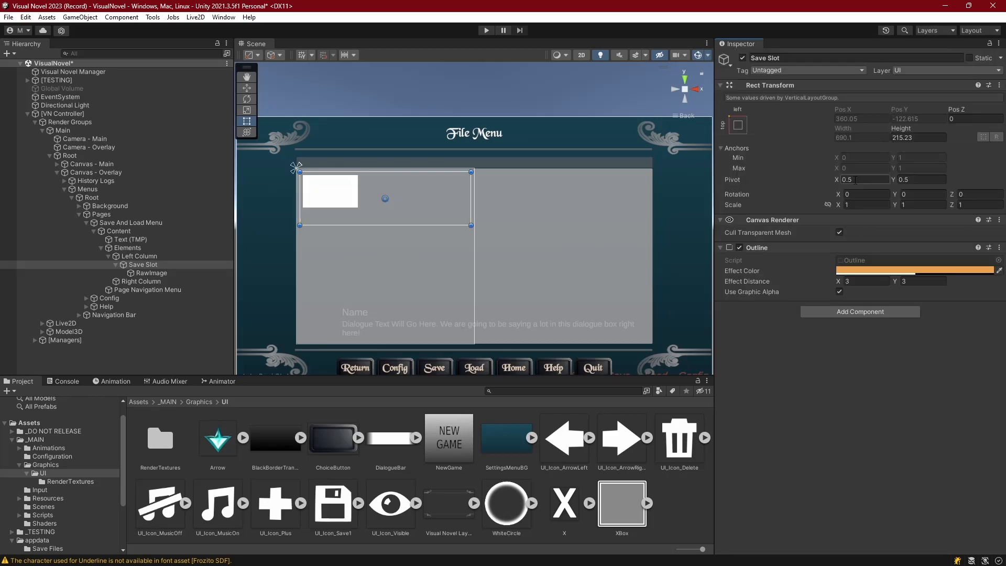
Assign the NewGame graphic as the texture of the RawImage inside the Save Slot.
left_click(163, 273)
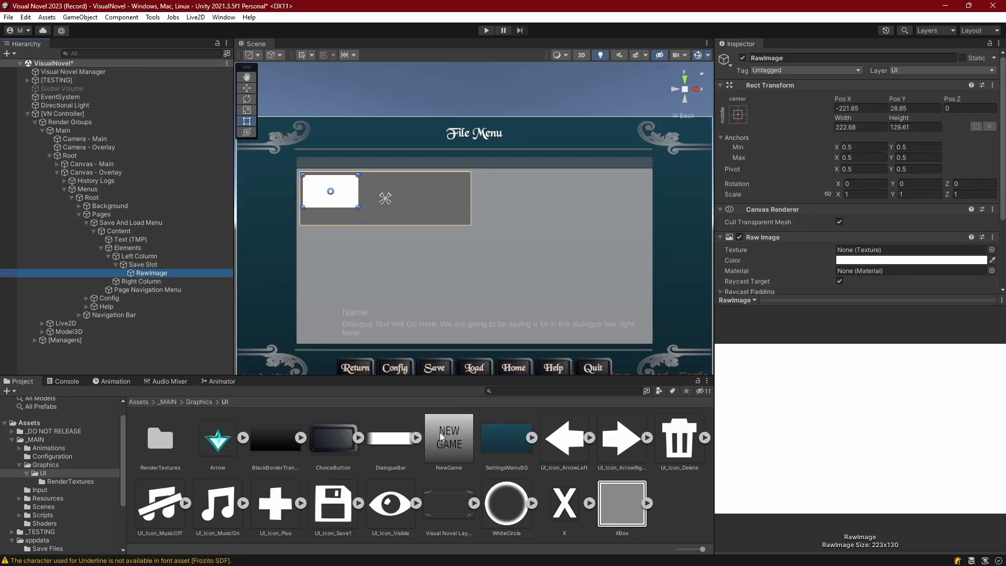
left_click_drag(449, 439, 861, 255)
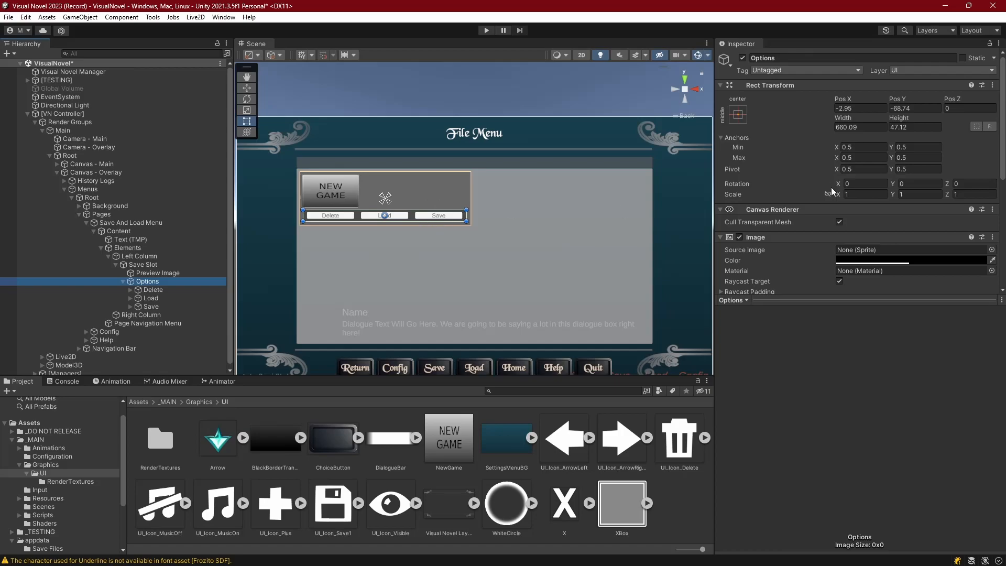
Try the Options layout without the Delete and Load buttons, undo their deletion, and collapse Options.
scroll(830, 184, "down", 6)
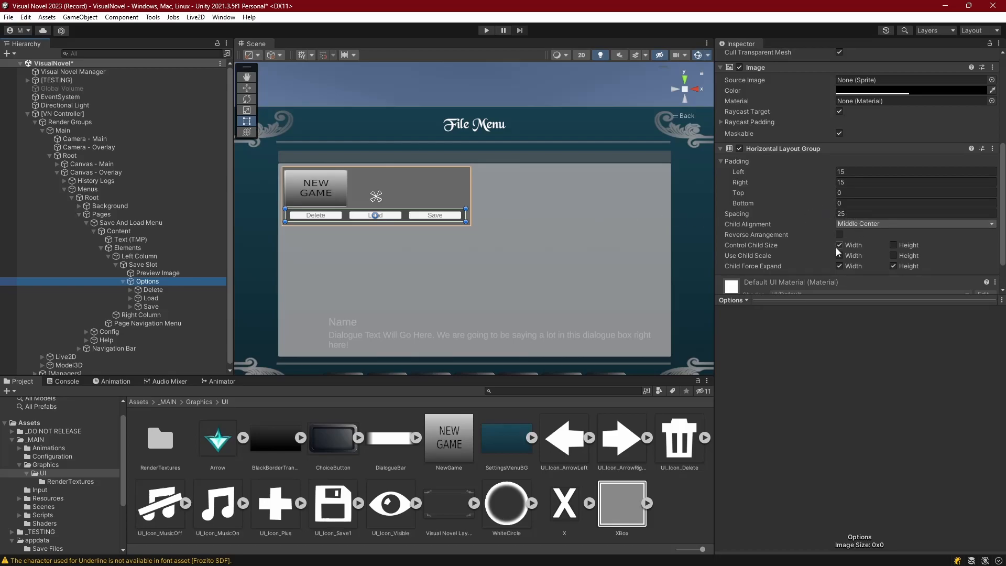
left_click(149, 291)
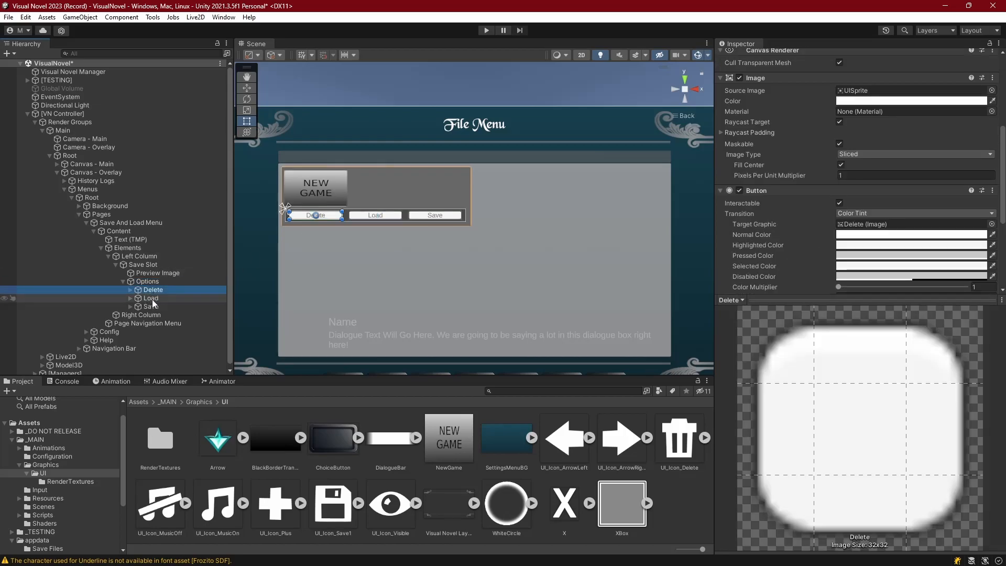
left_click(151, 299, "ctrl")
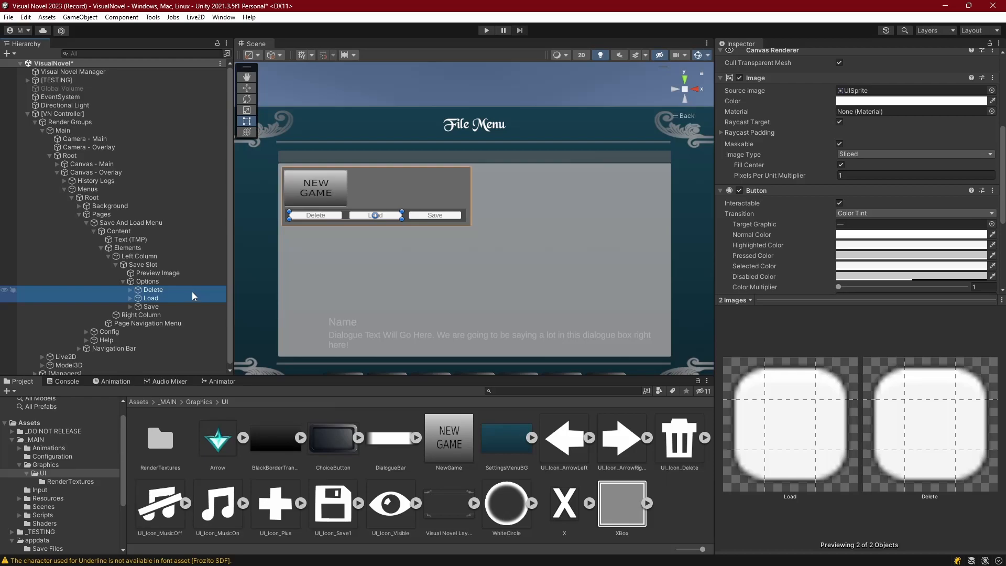
key("Delete")
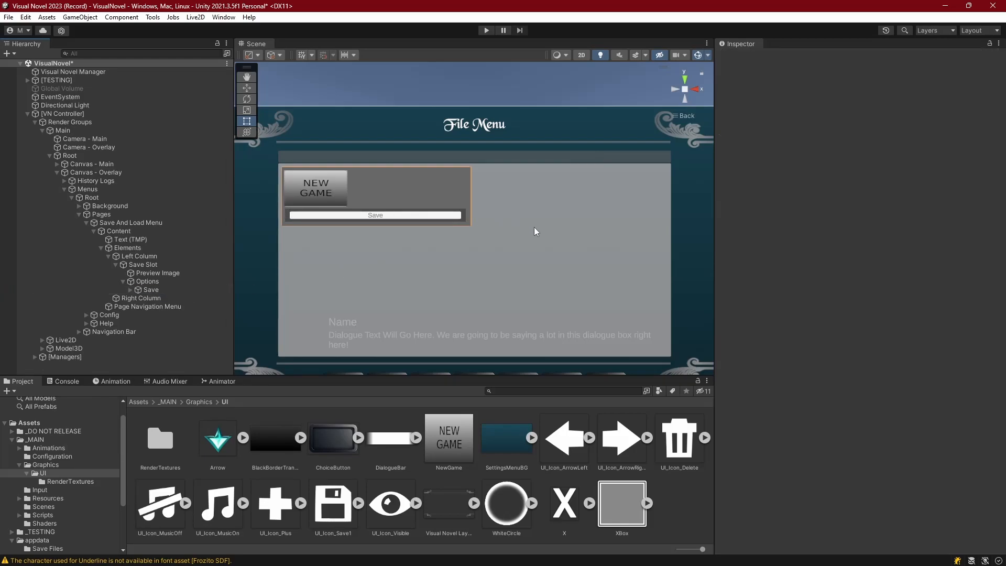
key("ctrl+z")
left_click(123, 281)
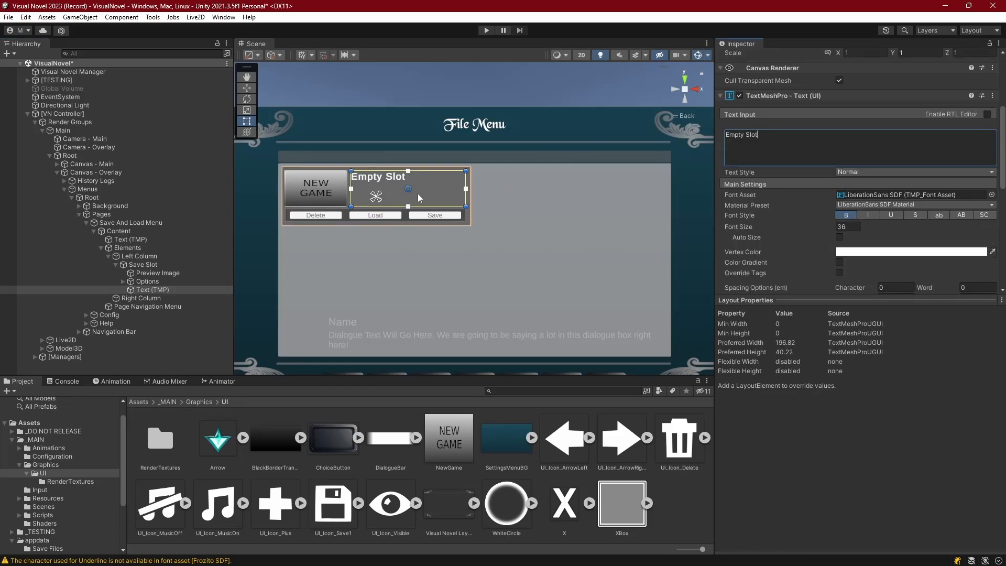
Collapse the Save Slot and duplicate it twice to fill the Left Column with three slots.
left_click(454, 85)
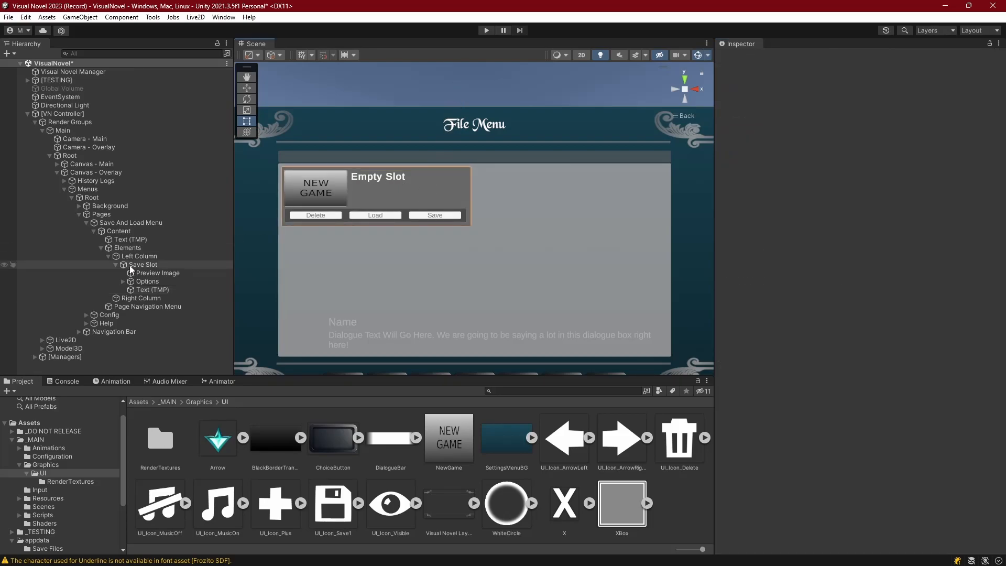
left_click(116, 264)
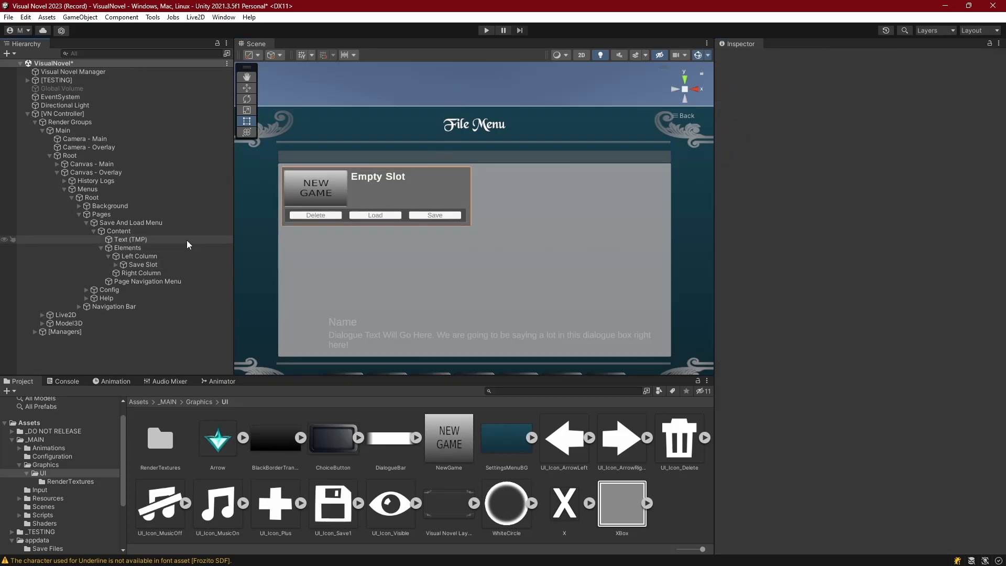
left_click(131, 264)
key("ctrl+d")
key("ctrl+d")
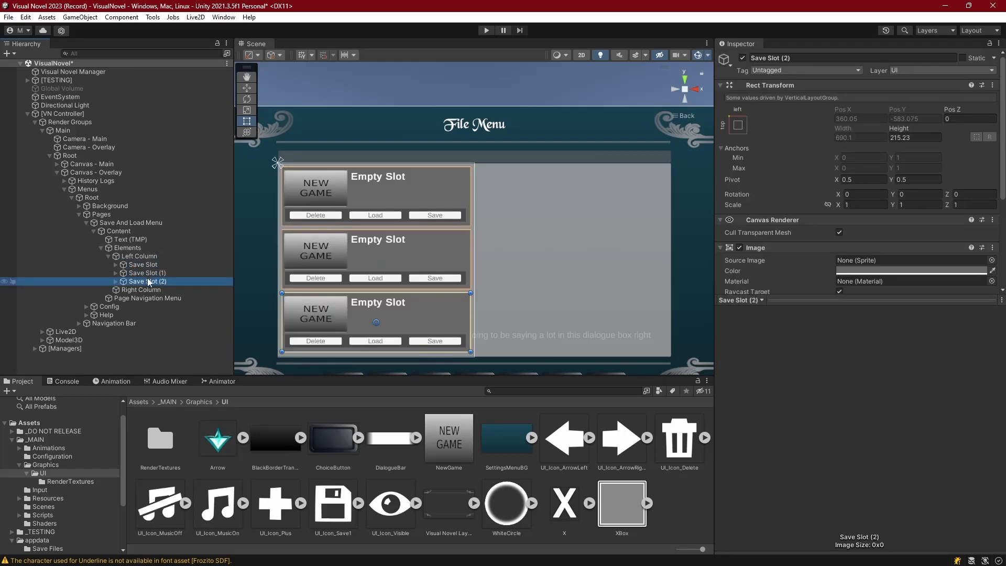
Move another copy of the Save Slot into the Right Column and duplicate it there twice.
key("ctrl+d")
left_click_drag(144, 292, 145, 299)
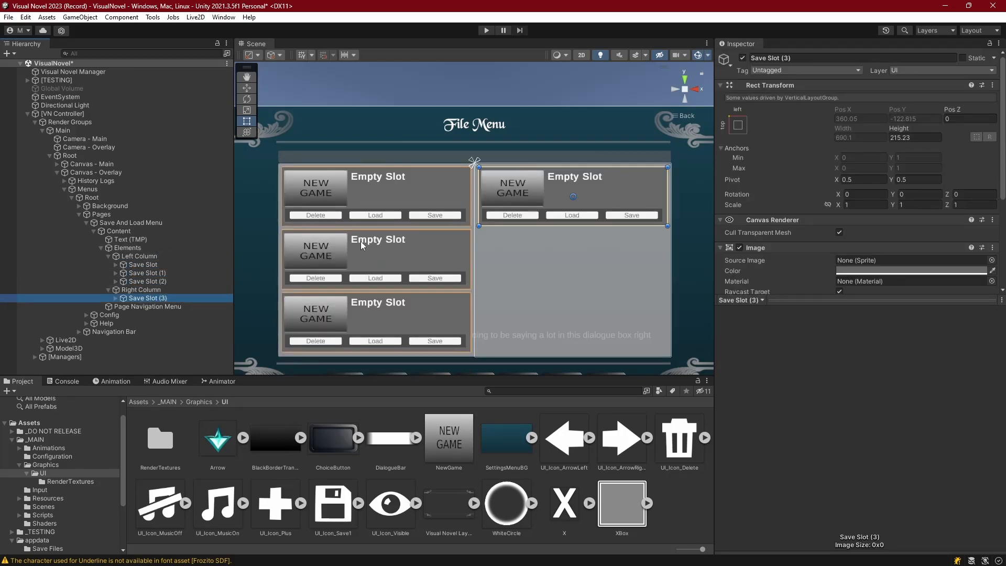
key("ctrl+d")
key("ctrl+d")
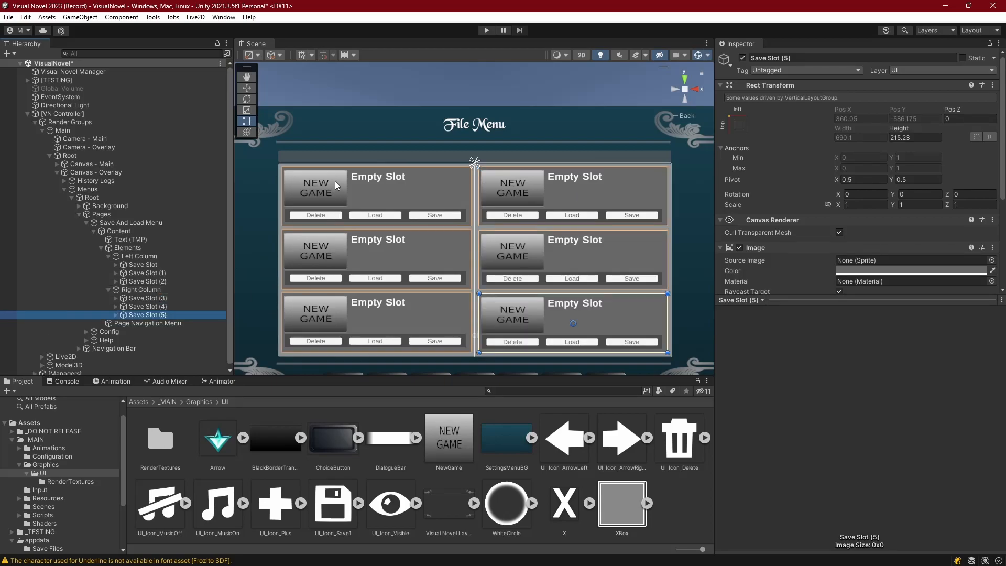
left_click(537, 300)
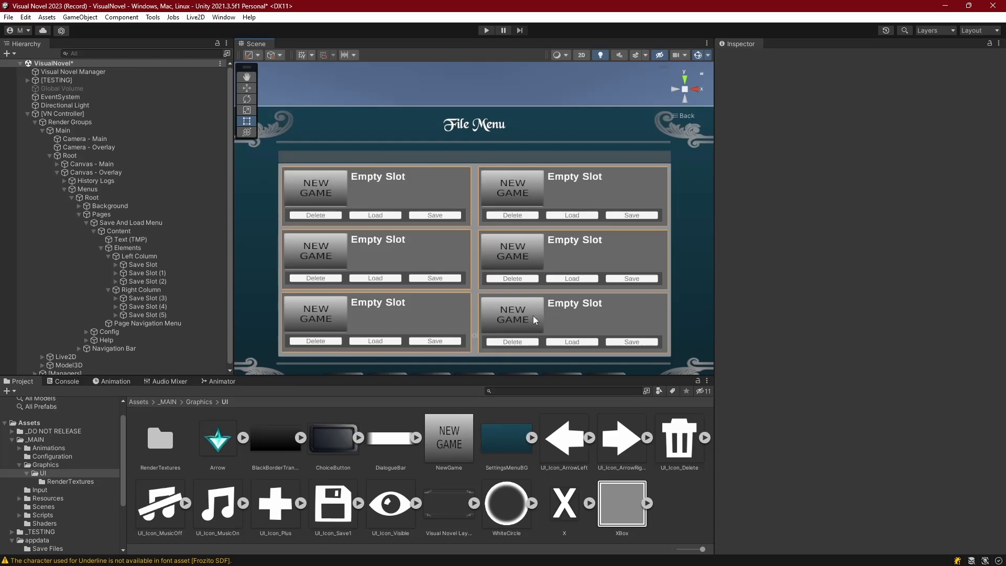
Add a Horizontal Layout Group component to the Page Navigation Menu.
left_click(504, 239)
left_click(854, 282)
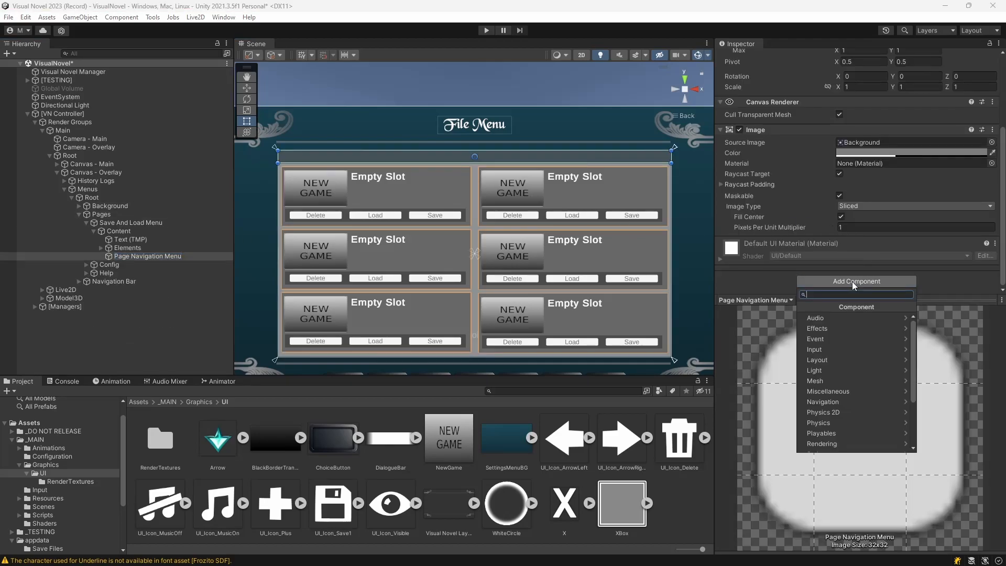
type("horiz")
key("Return")
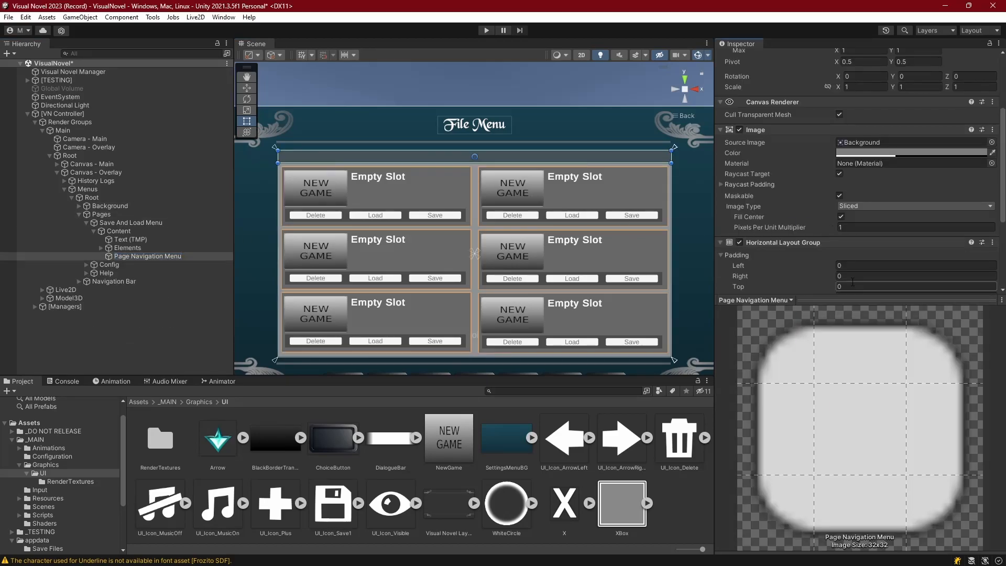
scroll(844, 263, "down", 4)
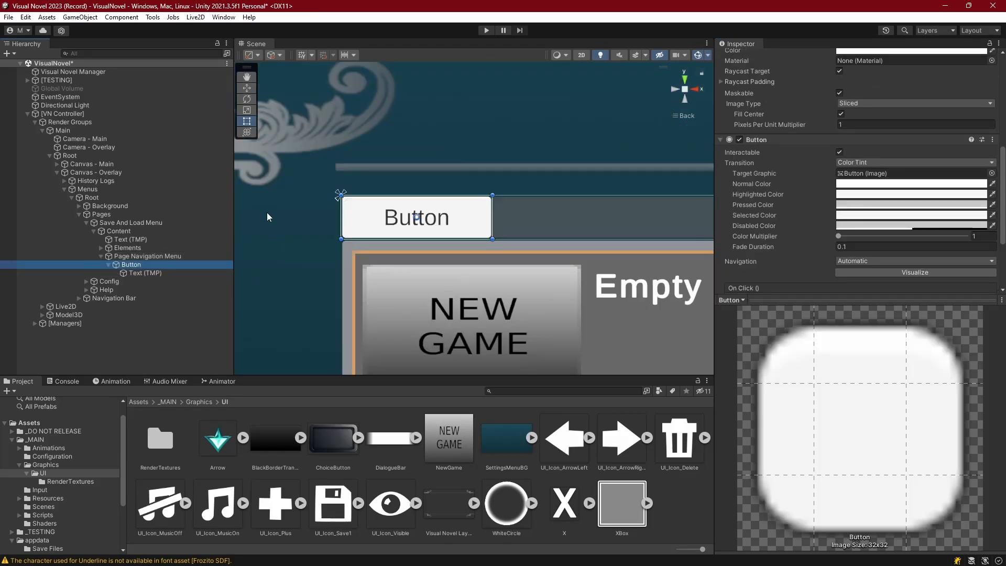
Replace the text inside the Page Navigation Menu's Button with a child Image that uses the UI_Icon_ArrowLeft sprite.
left_click(133, 273)
key("Delete")
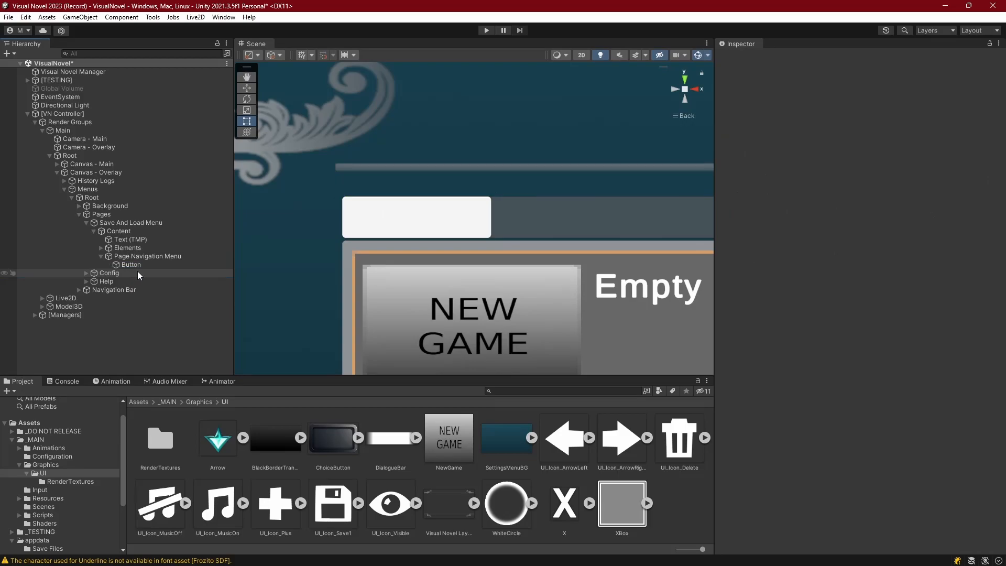
left_click(131, 265)
right_click(131, 264)
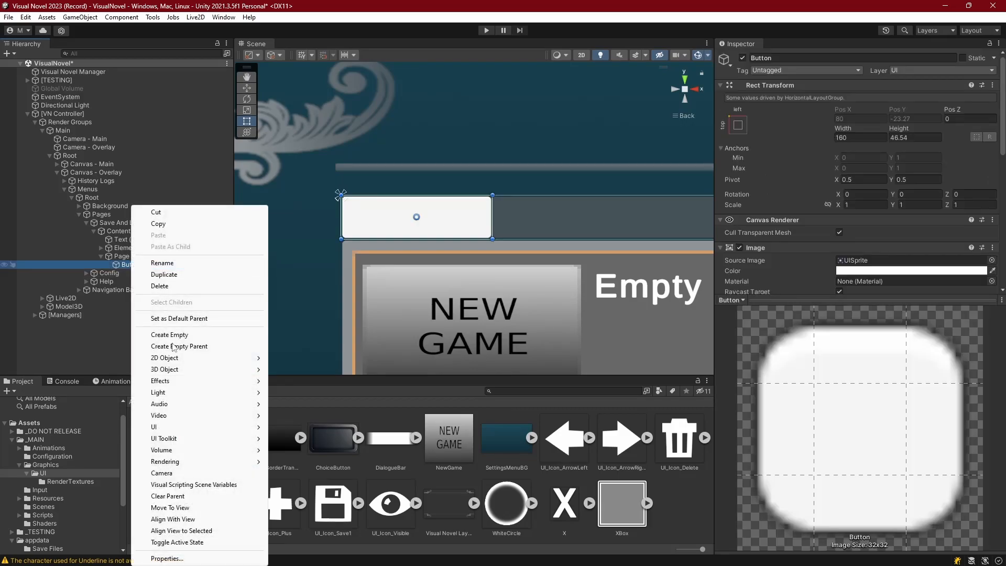
mouse_move(161, 427)
left_click(293, 262)
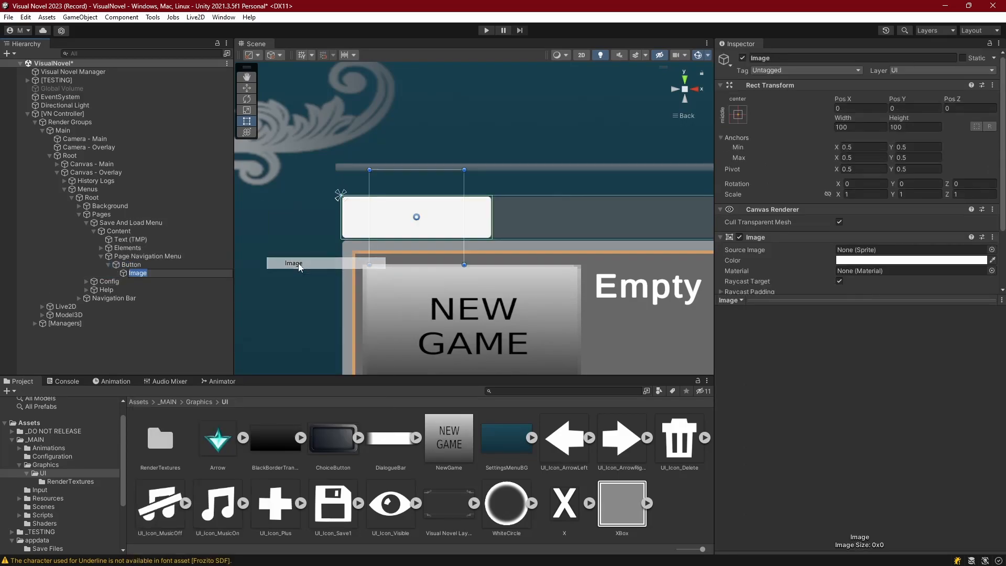
left_click_drag(565, 440, 864, 226)
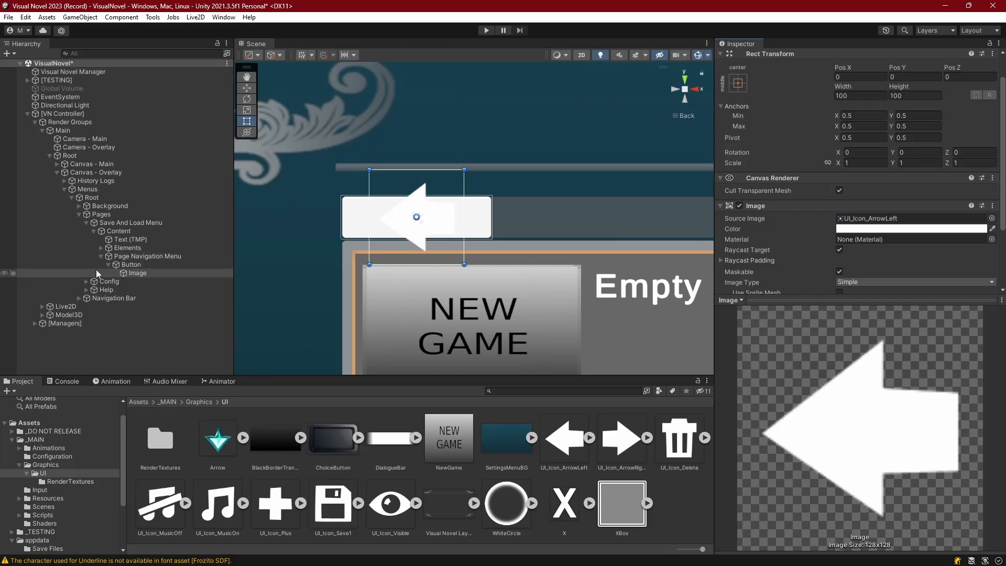
Resize the arrow Image to match the Button's edges, 160 by 46.54, and enable Preserve Aspect.
left_click_drag(369, 264, 341, 239)
left_click_drag(464, 169, 492, 194)
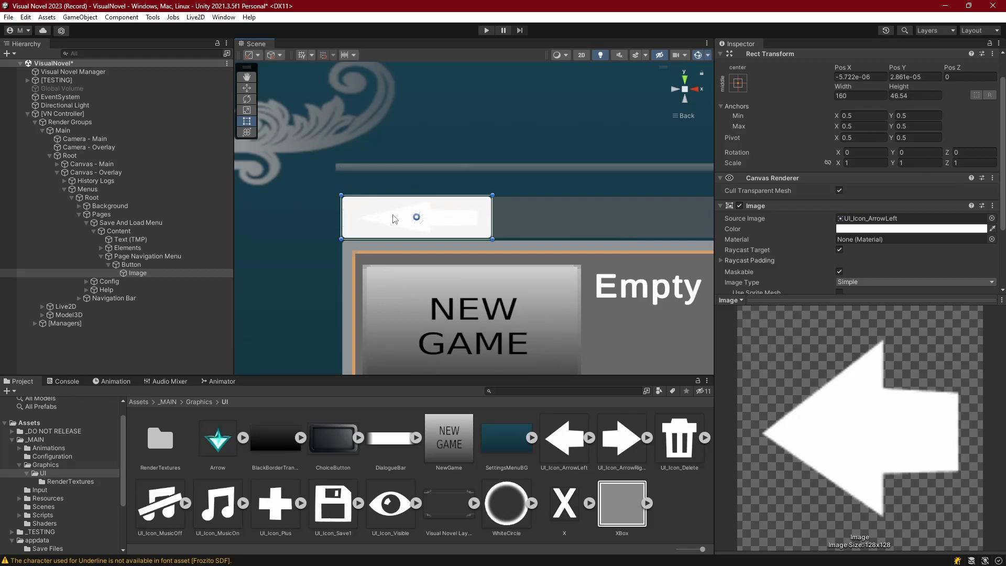
scroll(850, 239, "down", 3)
left_click(839, 246)
Narrow the Button to about 61.55 wide and refit the arrow Image to its new left and right edges.
left_click(131, 264)
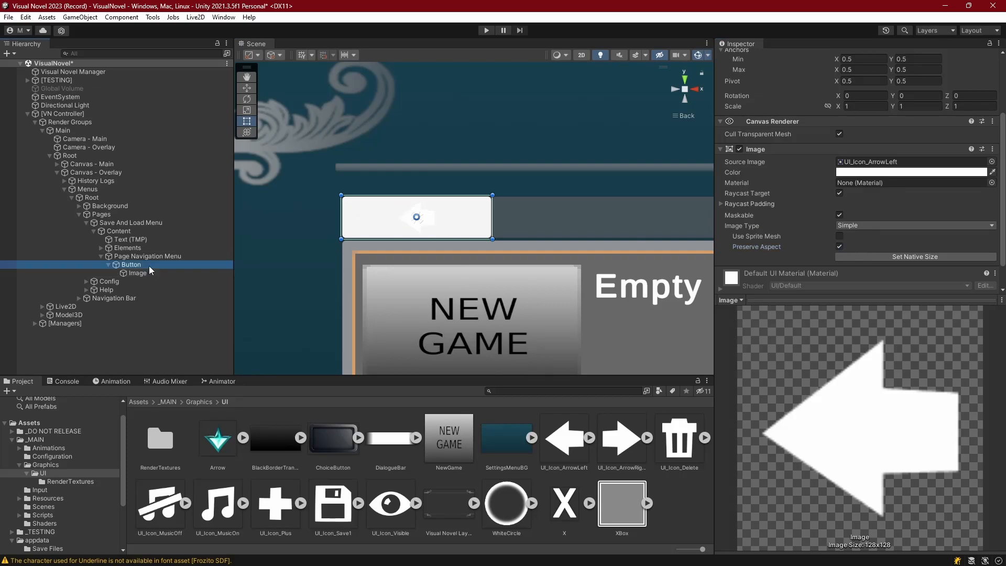
left_click_drag(492, 219, 399, 222)
left_click(137, 273)
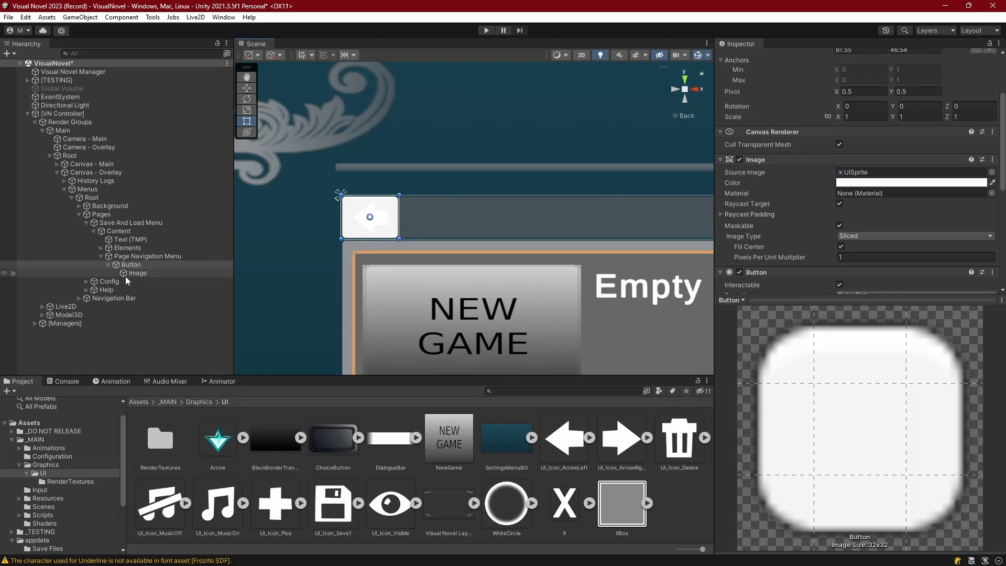
left_click_drag(296, 217, 338, 220)
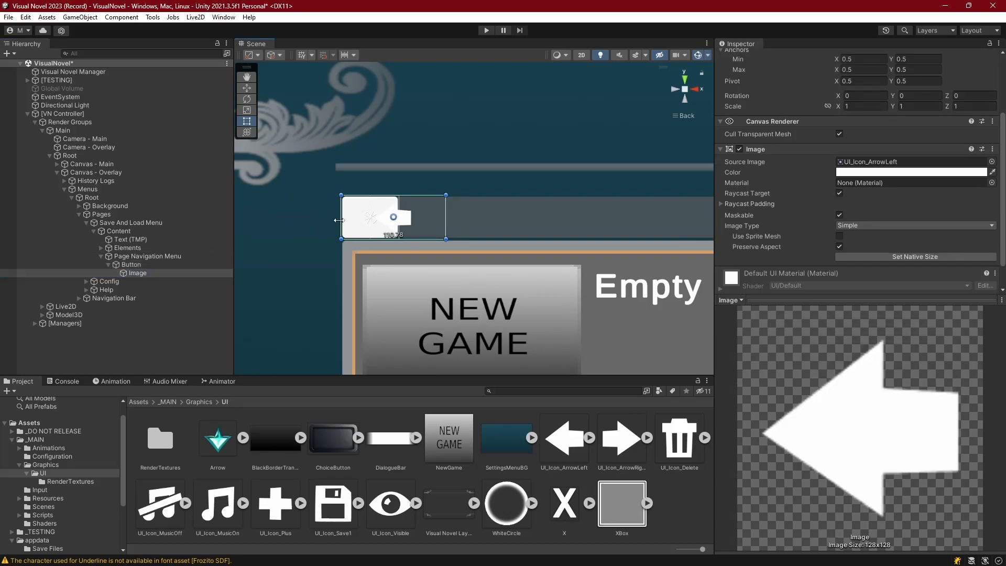
left_click_drag(446, 218, 398, 219)
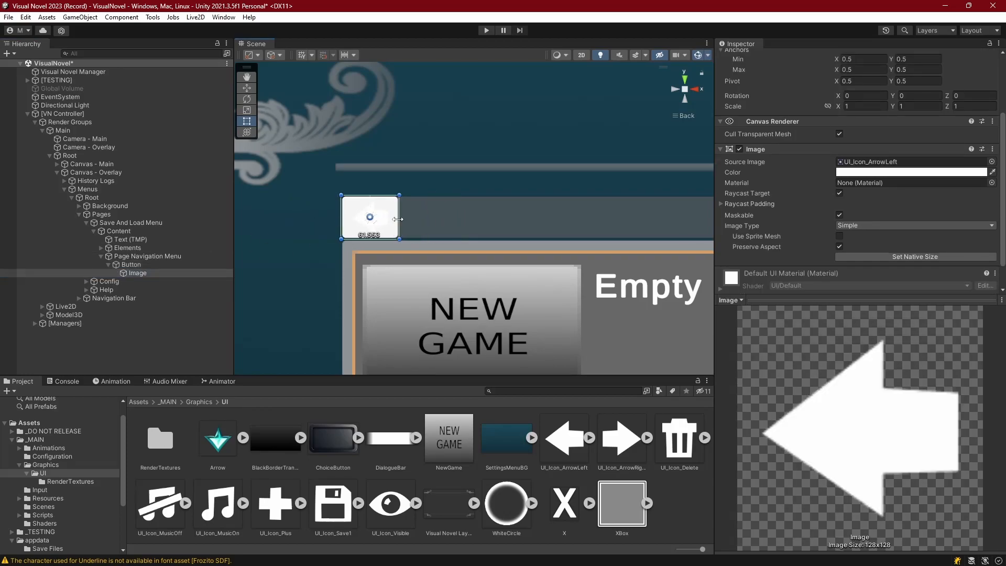
Anchor the arrow Image to stretch in both directions so it fills the Button.
scroll(759, 155, "up", 4)
left_click(739, 117)
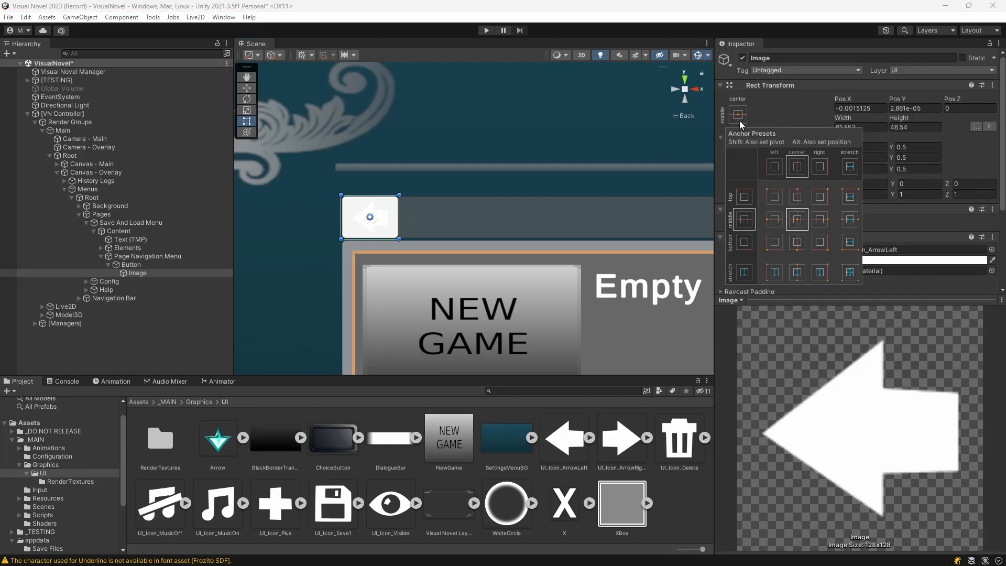
left_click(850, 272, "alt")
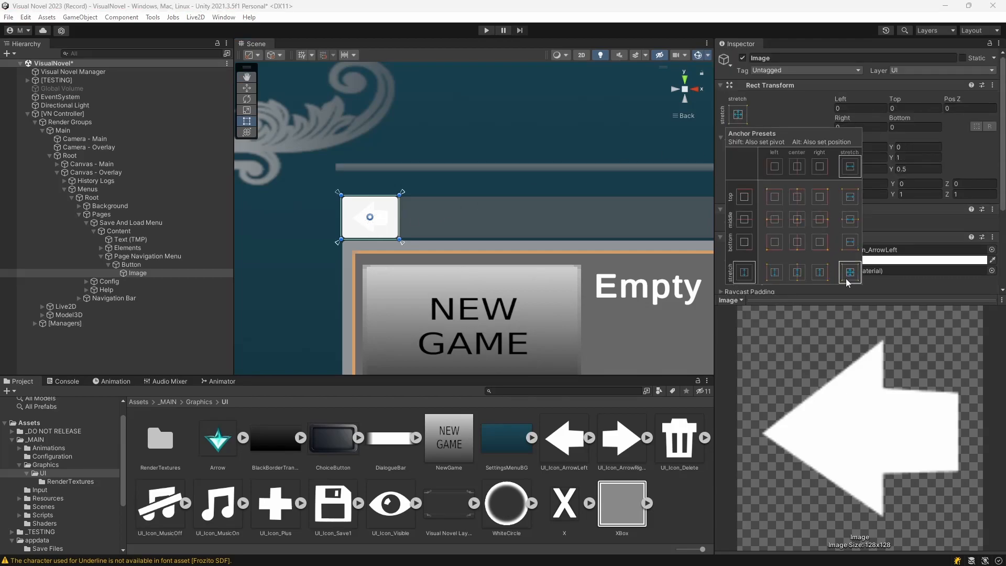
Set the colour of the arrow Image inside the Button to black.
left_click(131, 264)
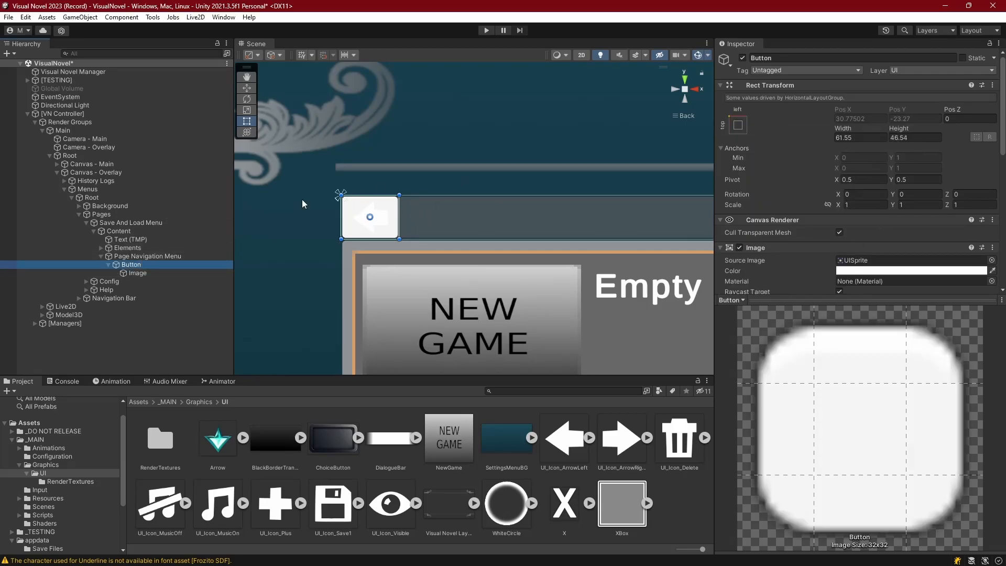
left_click(136, 273)
left_click(861, 260)
left_click_drag(895, 319, 843, 417)
left_click(977, 249)
Add an Outline component to the arrow Image and set its effect colour to orange FFAA00.
scroll(917, 267, "down", 5)
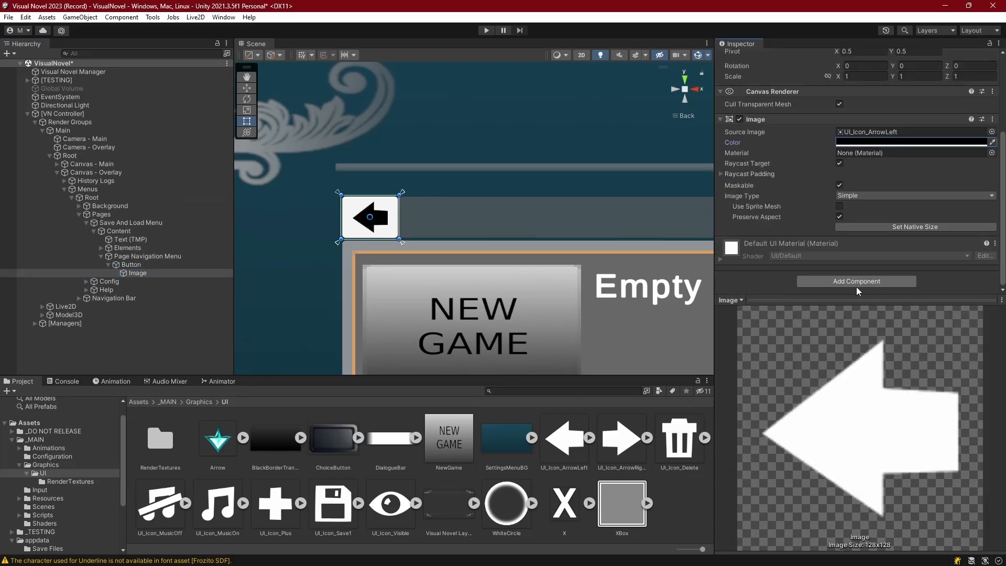
left_click(856, 284)
type("outl")
key("Return")
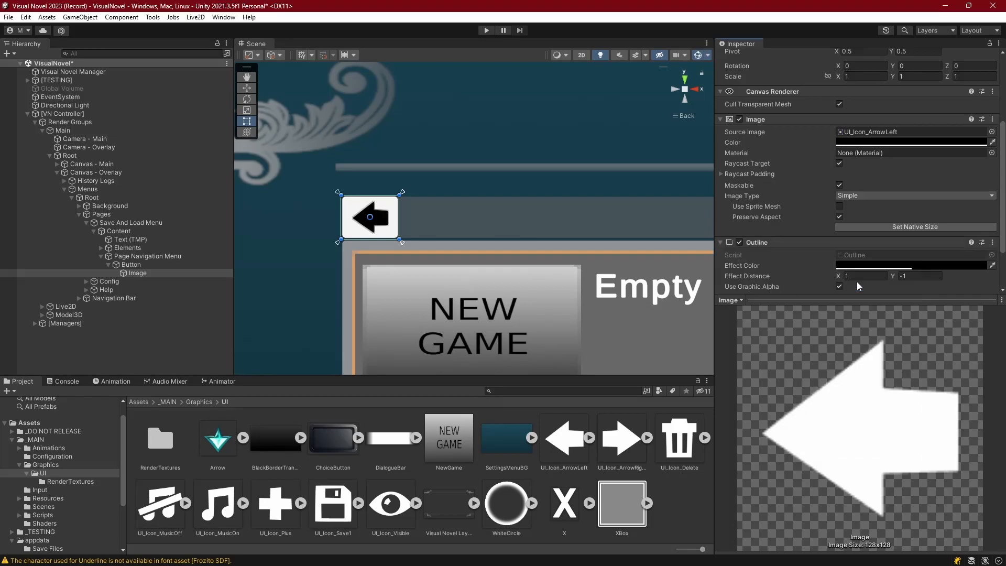
left_click(850, 264)
left_click(947, 314)
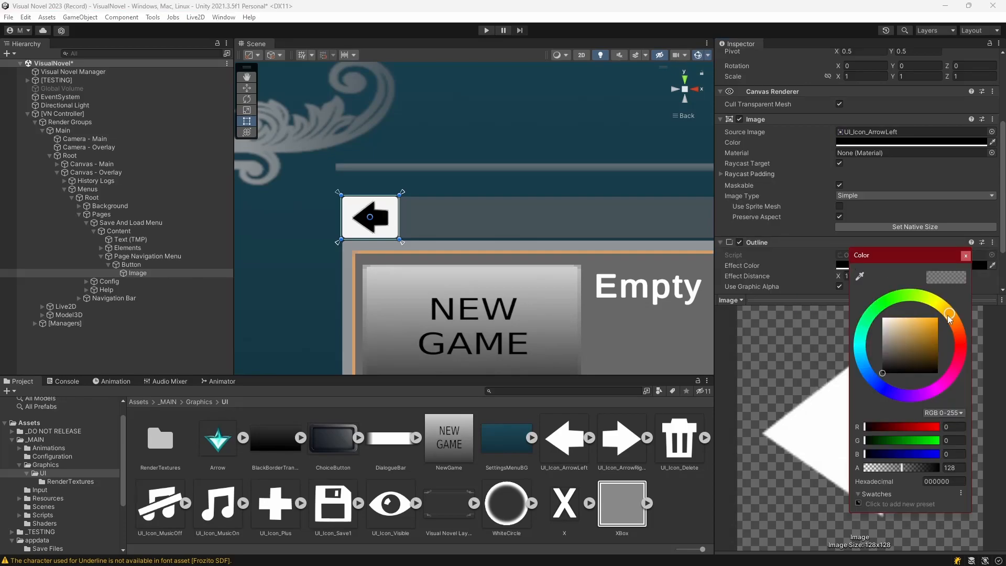
left_click(938, 319)
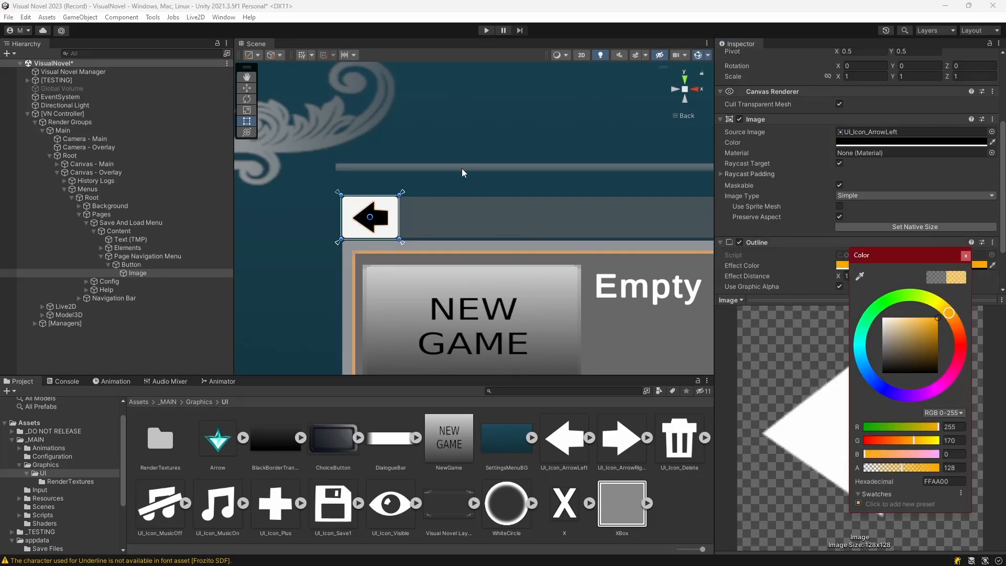
Rename the left-arrow Button in the Page Navigation Menu as Back.
left_click(131, 265)
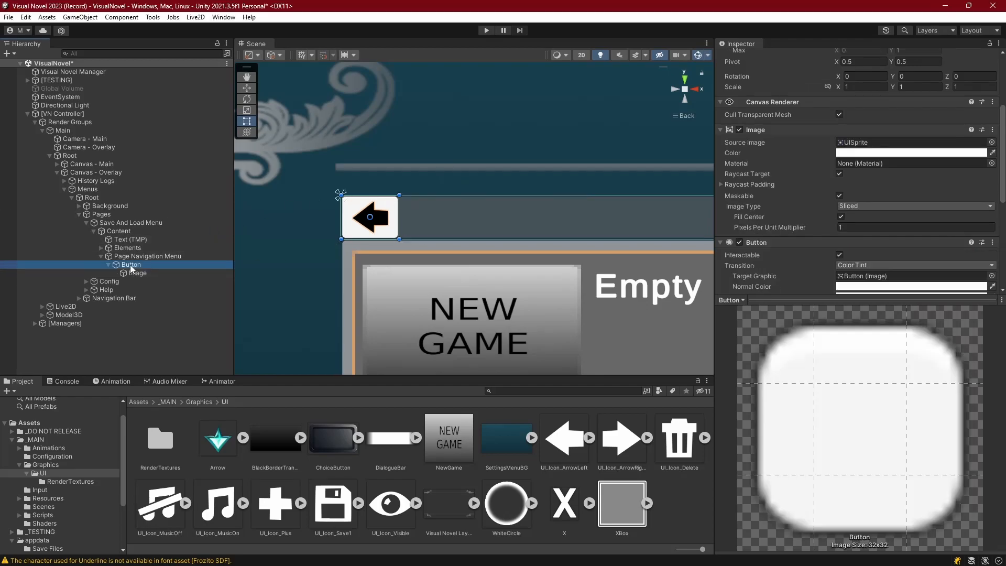
key("F2")
type("Back")
key("Return")
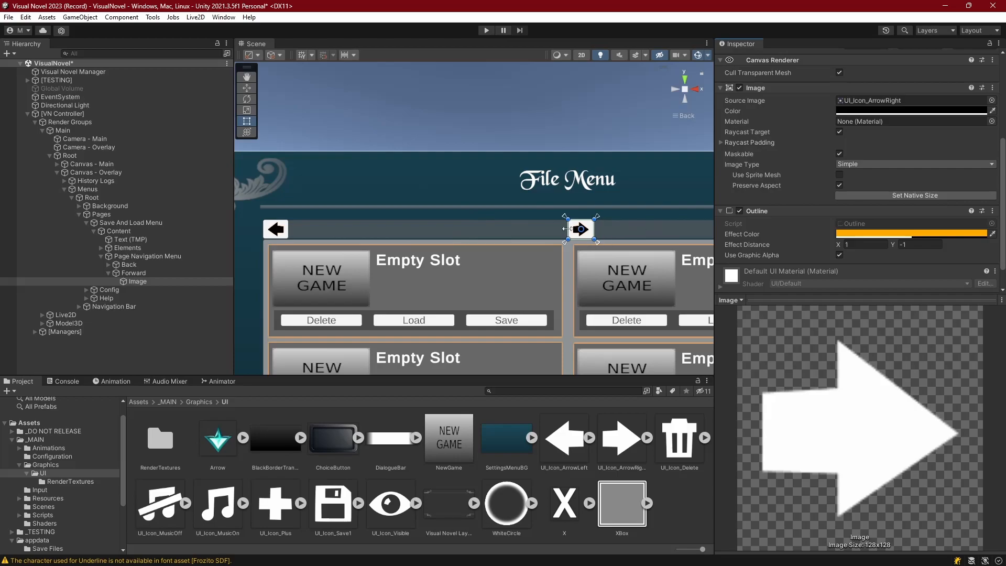
Set the Page Navigation Menu's layout group to Middle Center child alignment and turn off Child Force Expand for width.
left_click(550, 112)
scroll(576, 202, "down", 5)
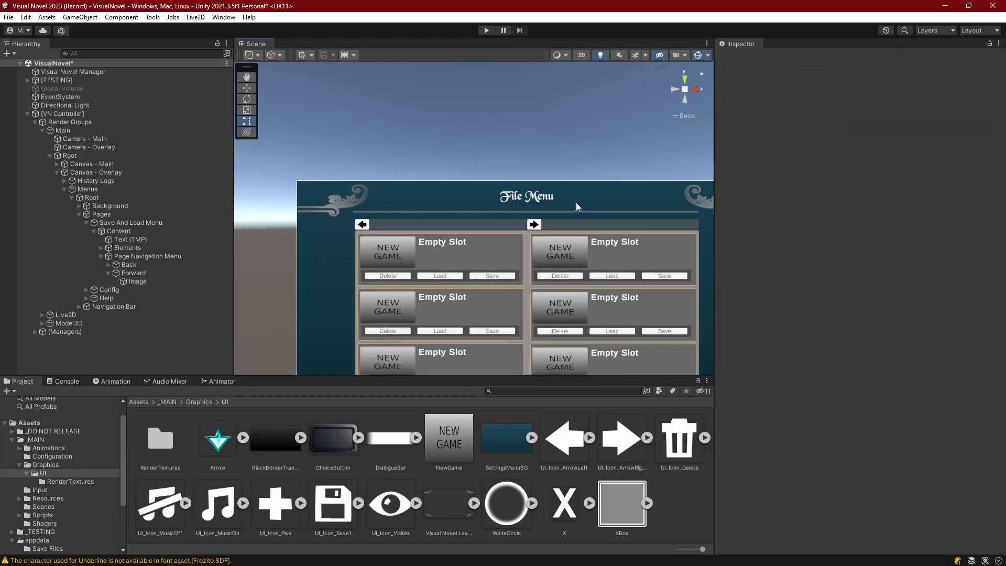
middle_click_drag(527, 237, 509, 219)
left_click(137, 255)
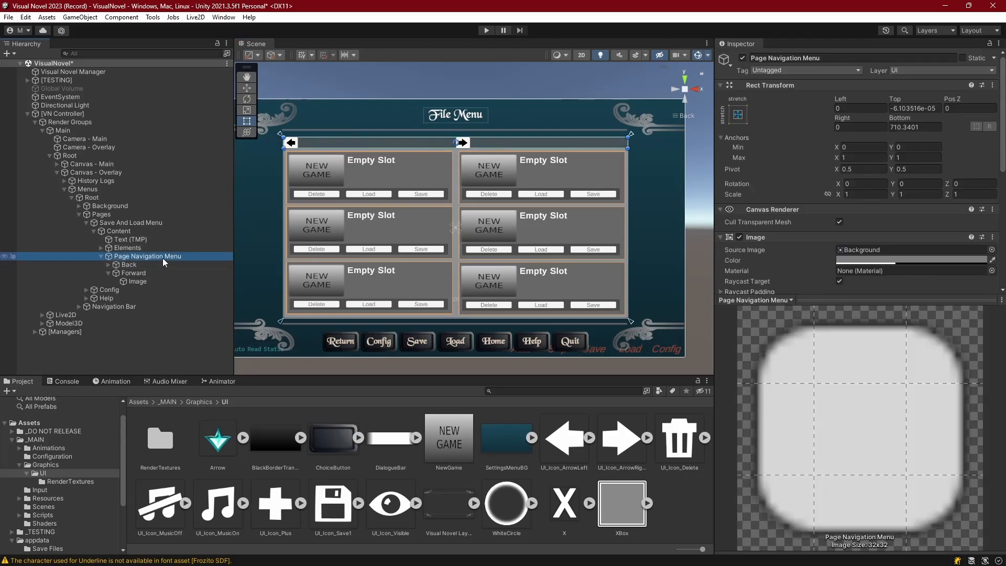
scroll(862, 175, "down", 5)
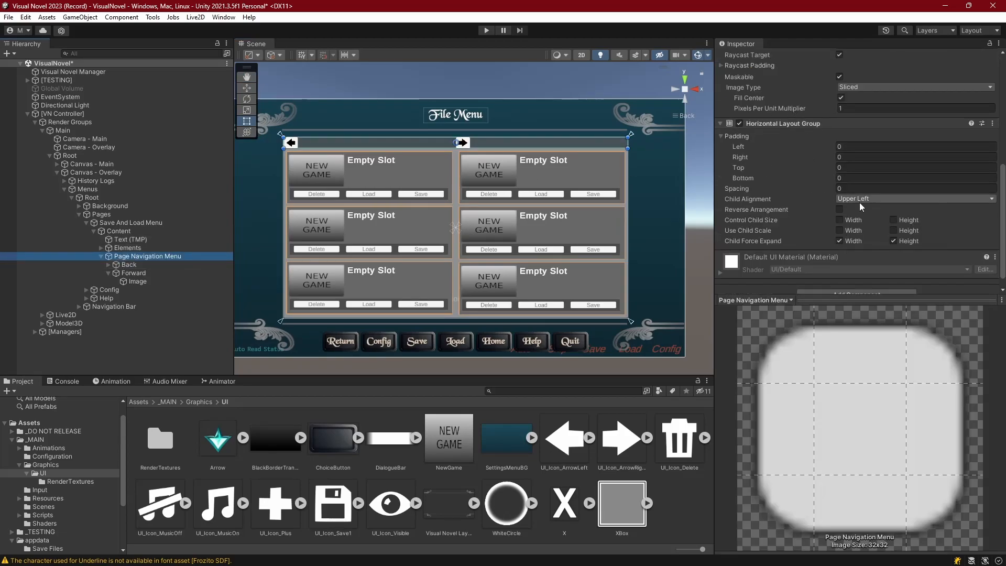
left_click(859, 199)
left_click(874, 256)
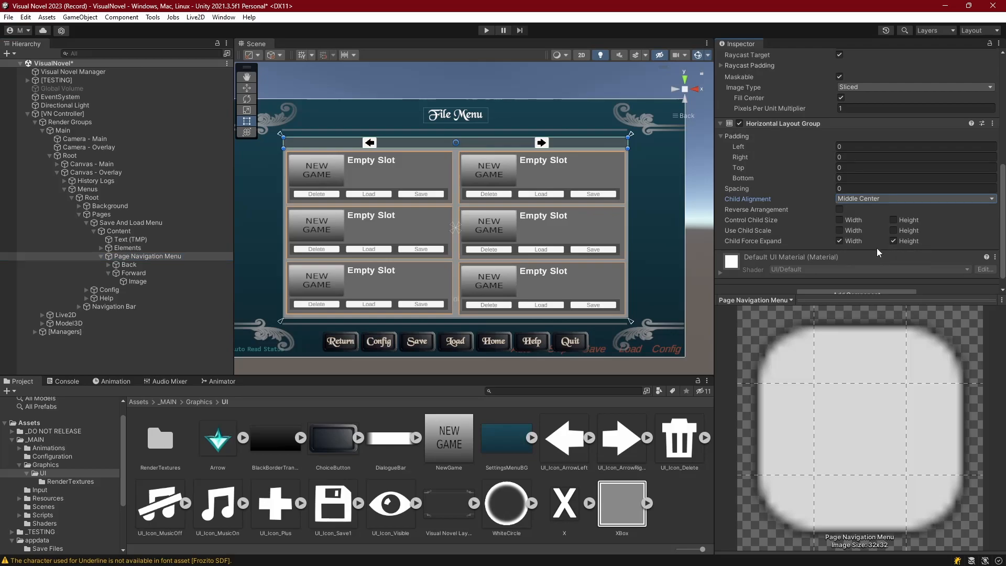
left_click(782, 243)
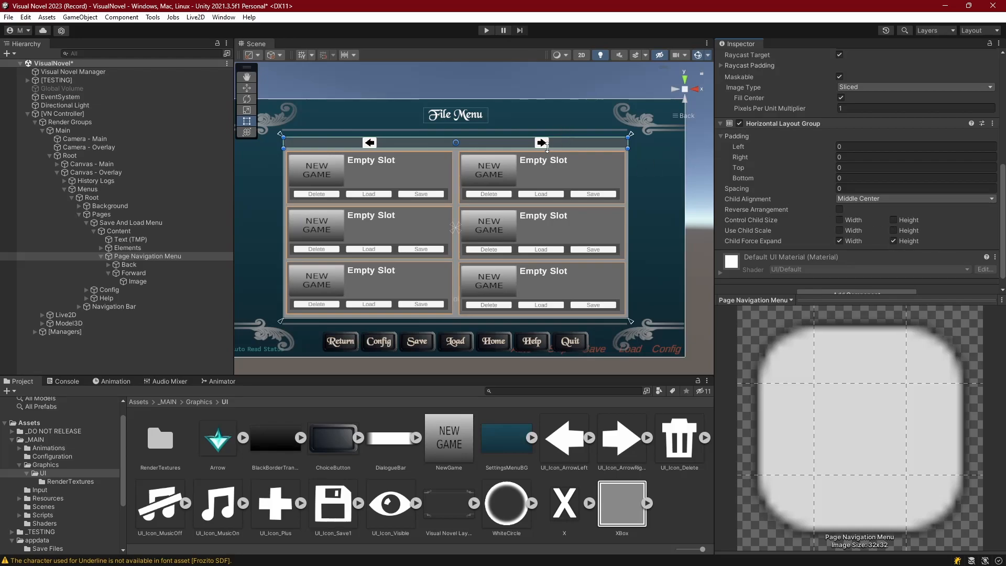
left_click(840, 241)
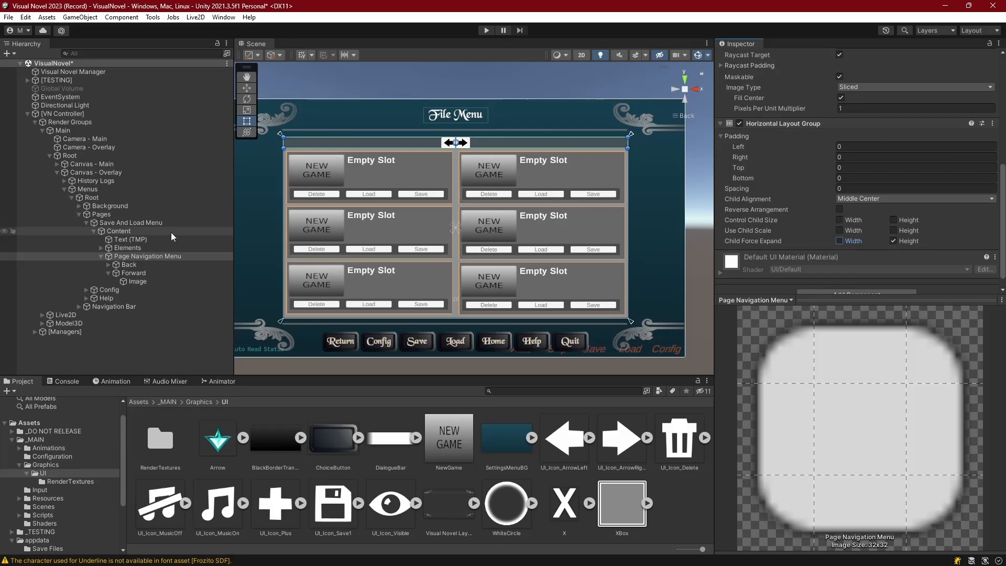
Add a Layout Element component to both the Back and Forward buttons.
left_click(133, 265)
left_click(109, 273)
left_click(133, 272, "shift")
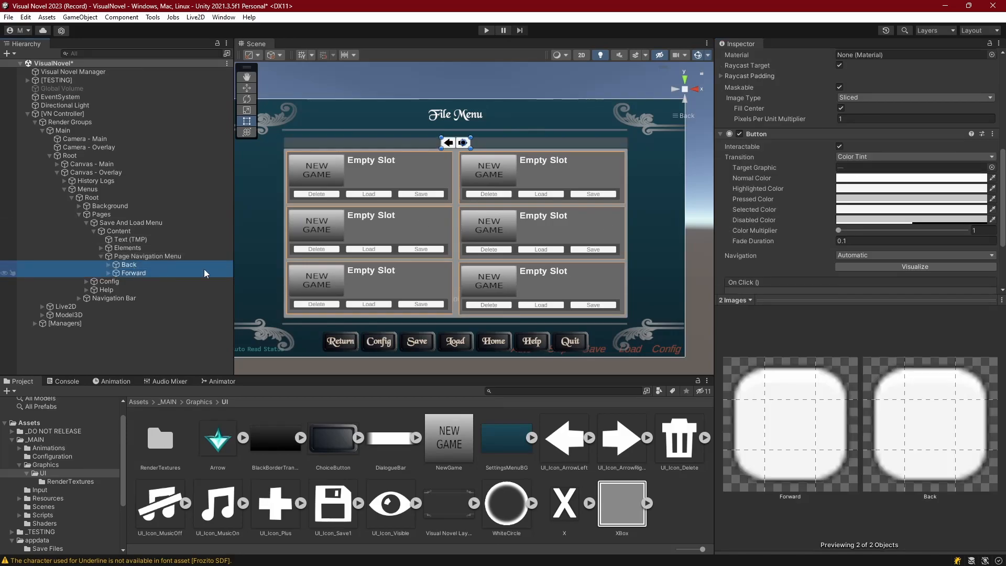
scroll(775, 222, "down", 4)
left_click(847, 281)
type("outlayout")
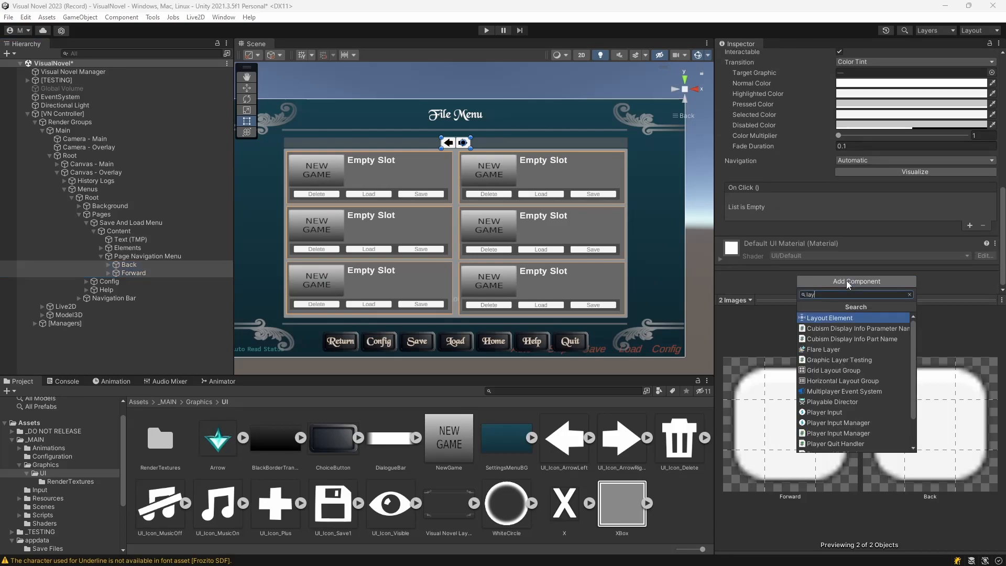
key("Return")
scroll(839, 203, "down", 3)
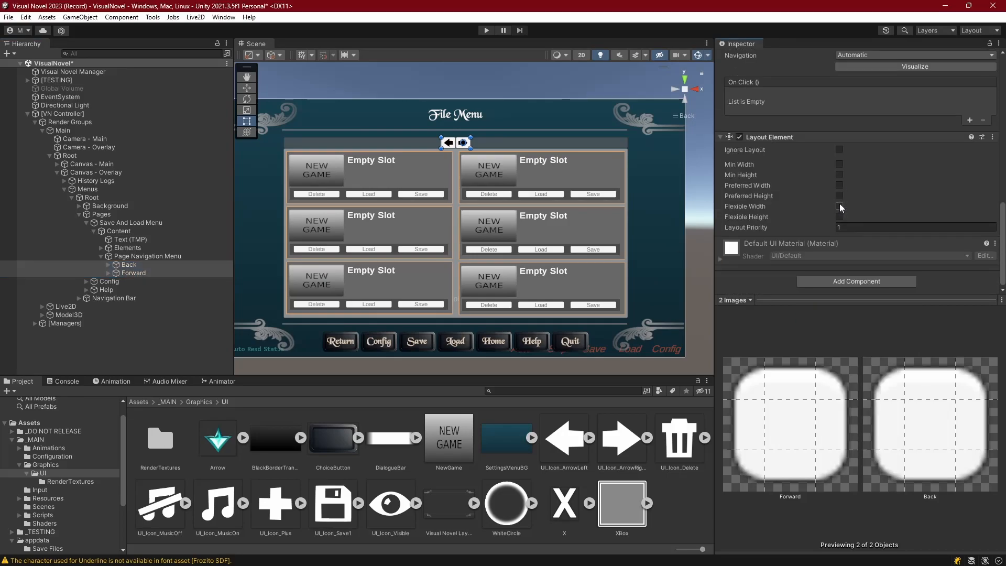
Enable minimum and preferred width on the Back and Forward Layout Elements, with both widths at 61.55.
left_click(840, 164)
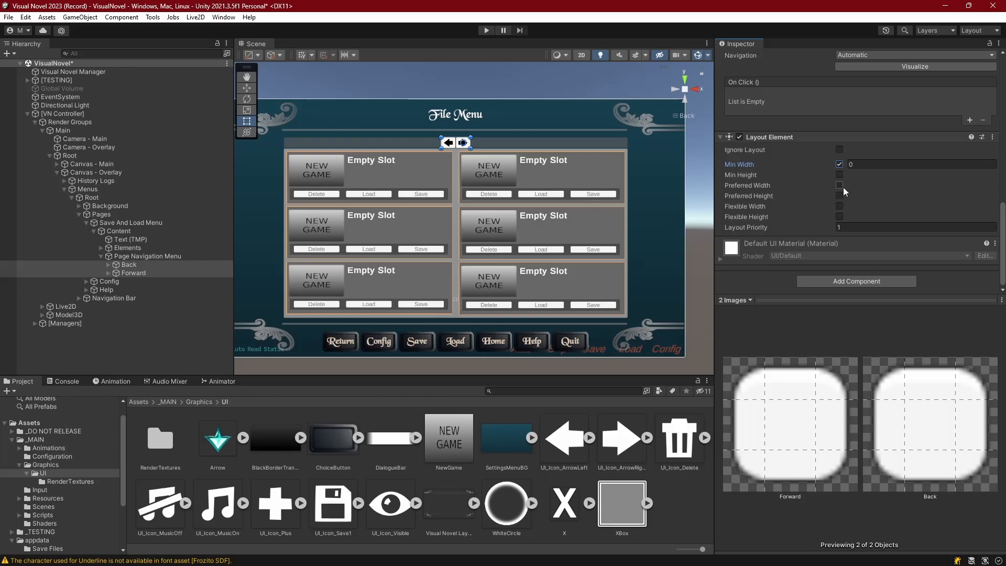
left_click(840, 186)
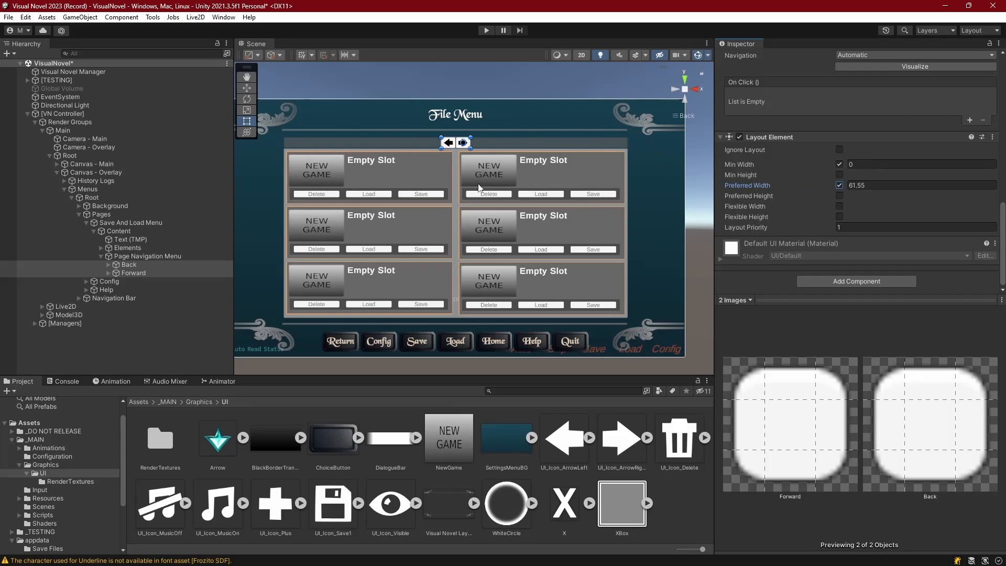
left_click(900, 164)
type("61.55")
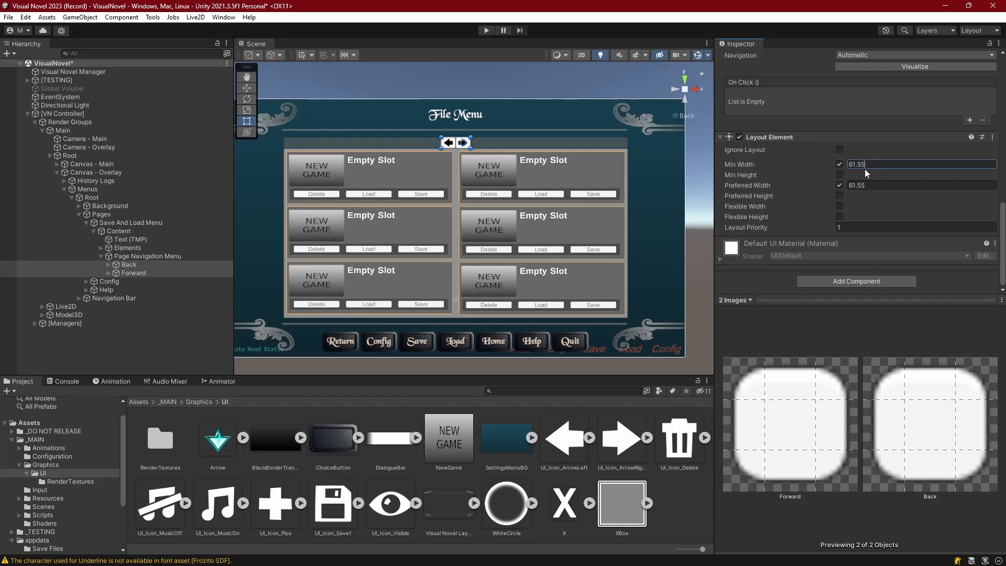
Duplicate the Back button, place the copy between Back and Forward, and rename it Page.
left_click(129, 265)
key("ctrl+d")
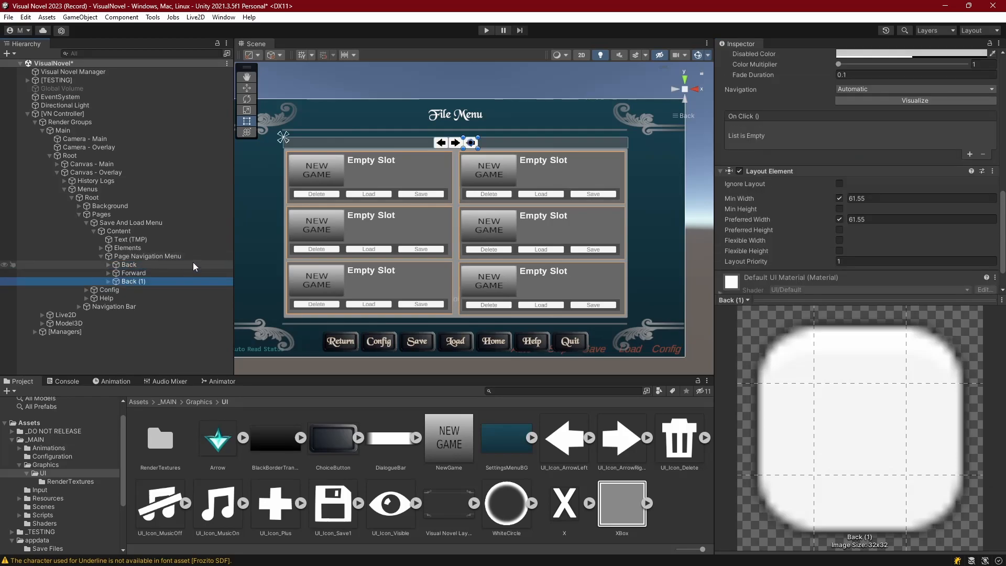
left_click_drag(126, 283, 128, 271)
left_click(134, 274)
type("1")
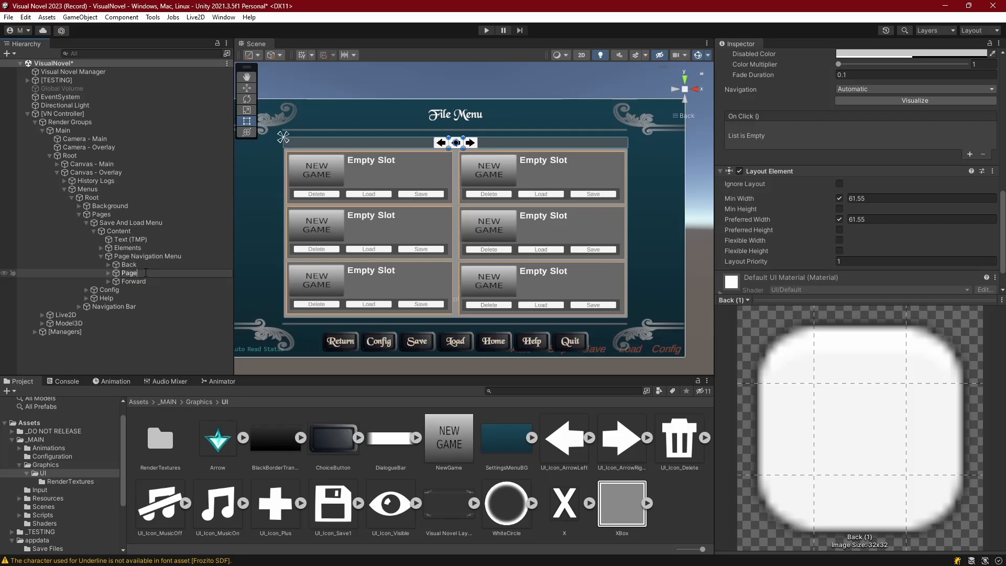
type("Page")
key("Return")
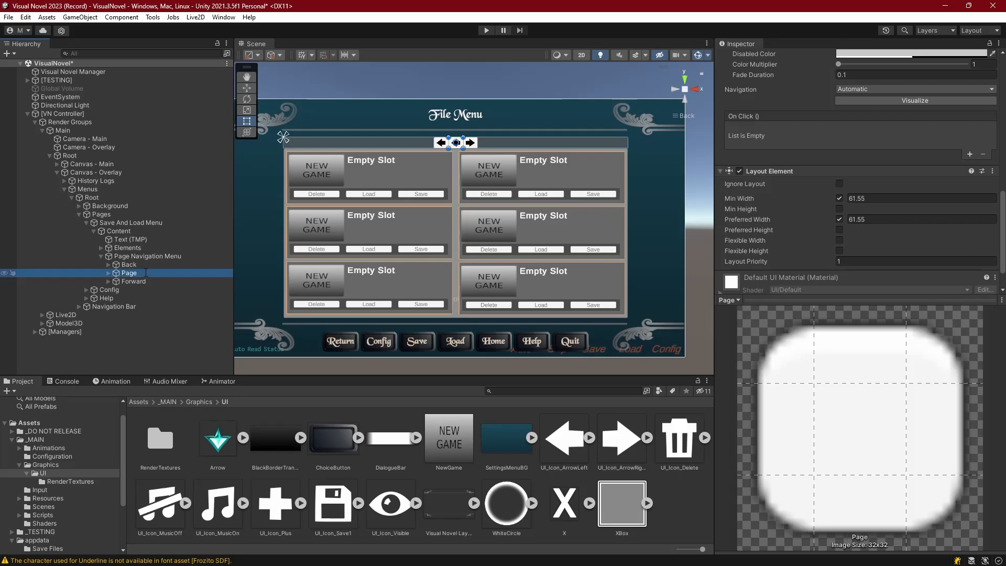
Replace the Page button's arrow Image child with a TextMeshPro text object.
left_click(108, 273)
left_click(133, 282)
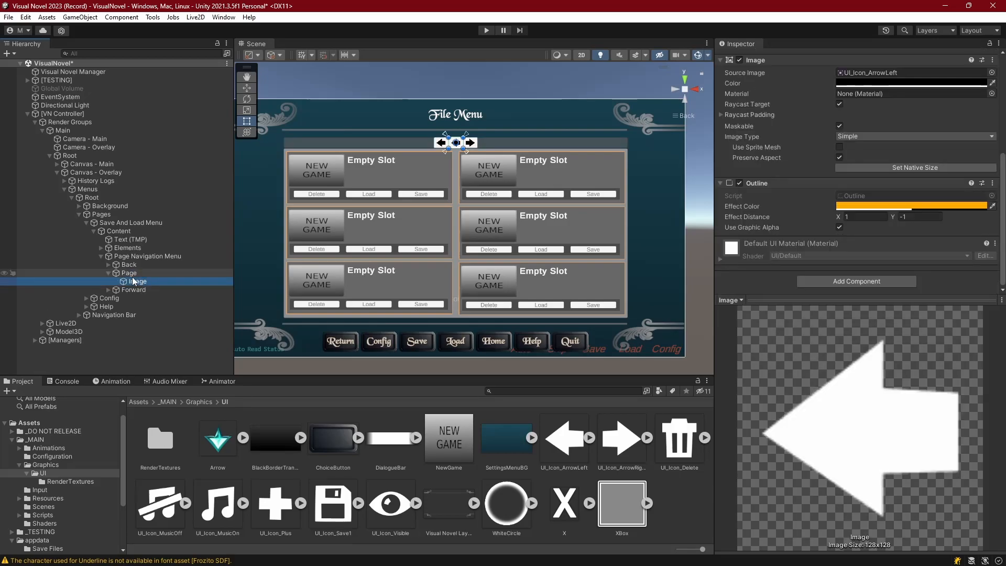
left_click(131, 274)
right_click(130, 272)
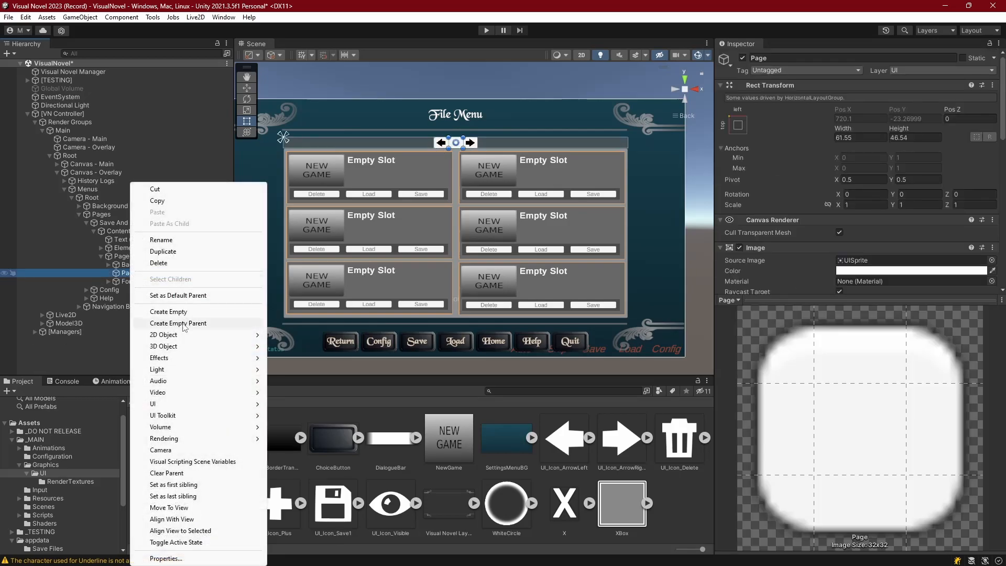
mouse_move(163, 405)
left_click(304, 253)
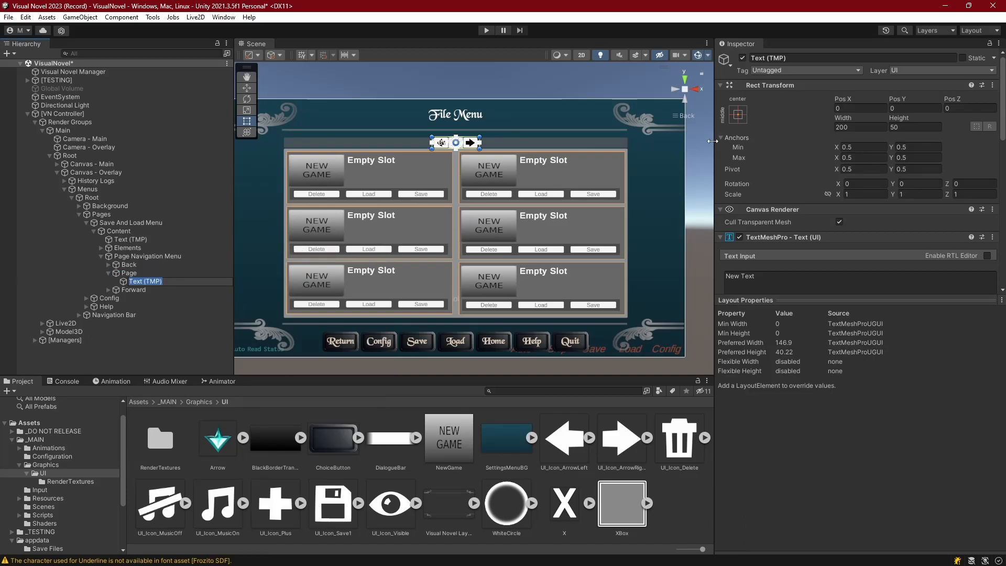
Stretch the new text object's anchors and position to fill the Page button in both directions.
left_click(738, 114)
left_click(851, 272)
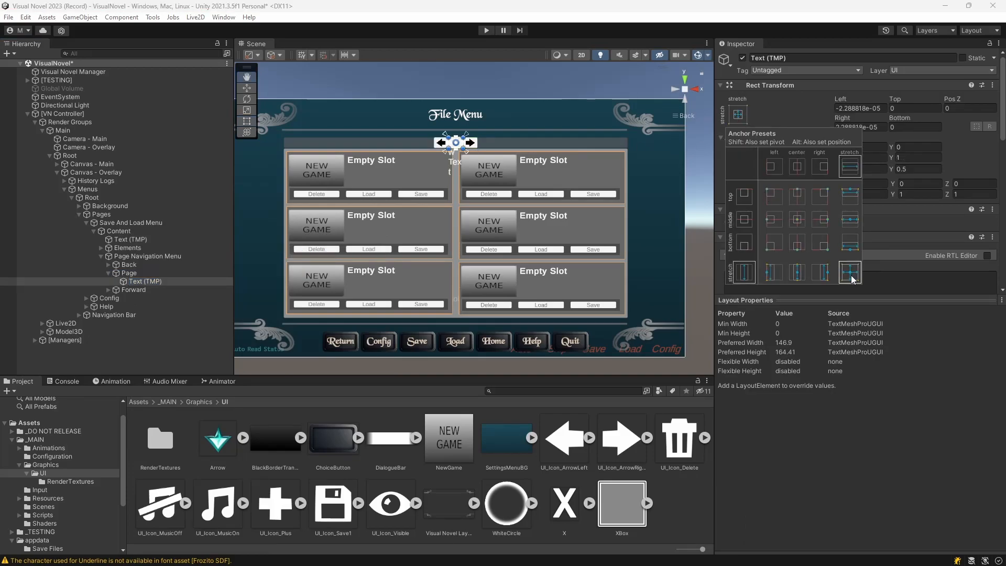
left_click(793, 102)
Format the Page button's text with black vertex color, Auto Size and bold style.
scroll(786, 105, "down", 5)
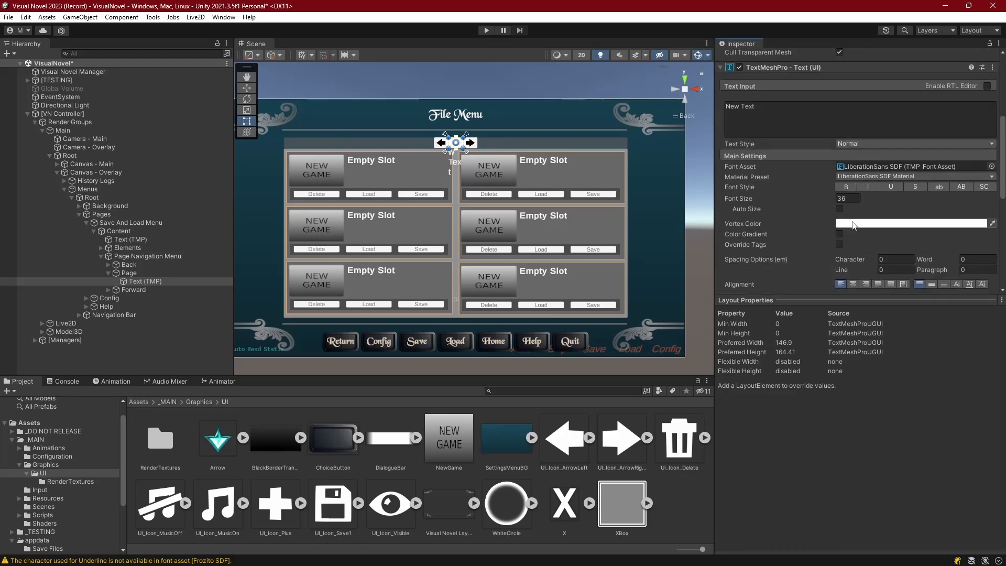
left_click(870, 223)
left_click_drag(894, 283, 845, 395)
left_click(968, 214)
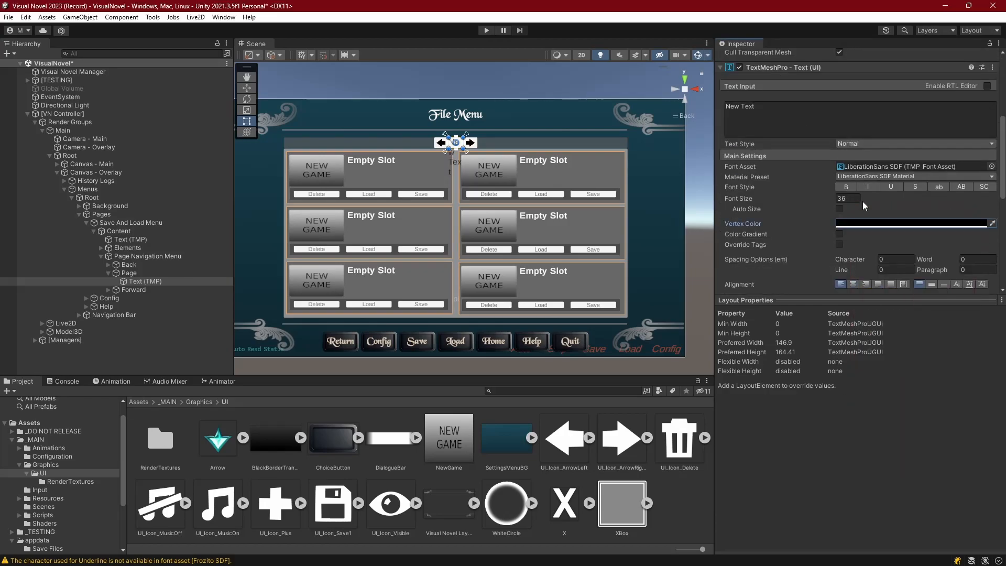
left_click(839, 209)
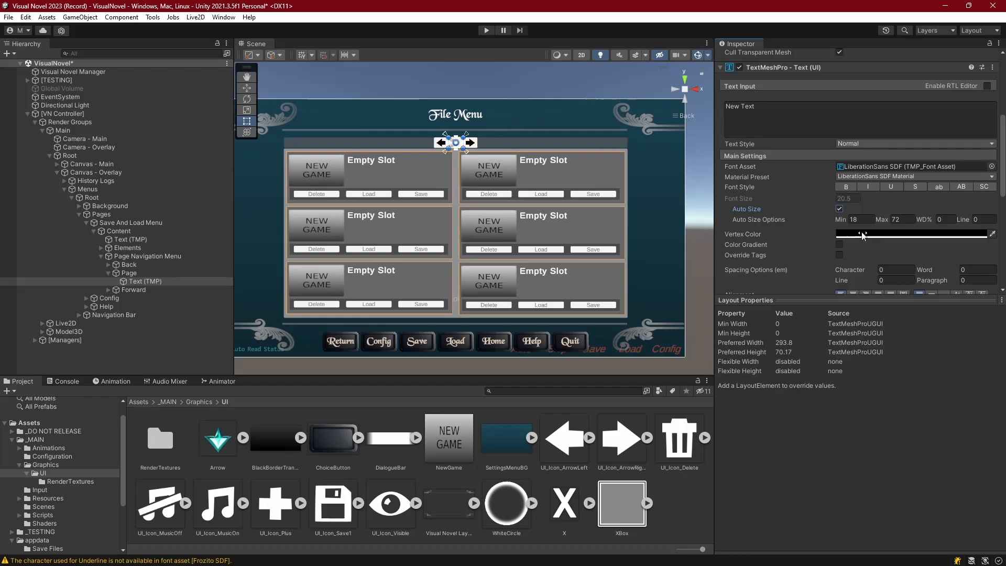
left_click(846, 187)
Set the Page button's text to 1 and align it to the center horizontally and the middle vertically.
left_click(785, 116)
type("1")
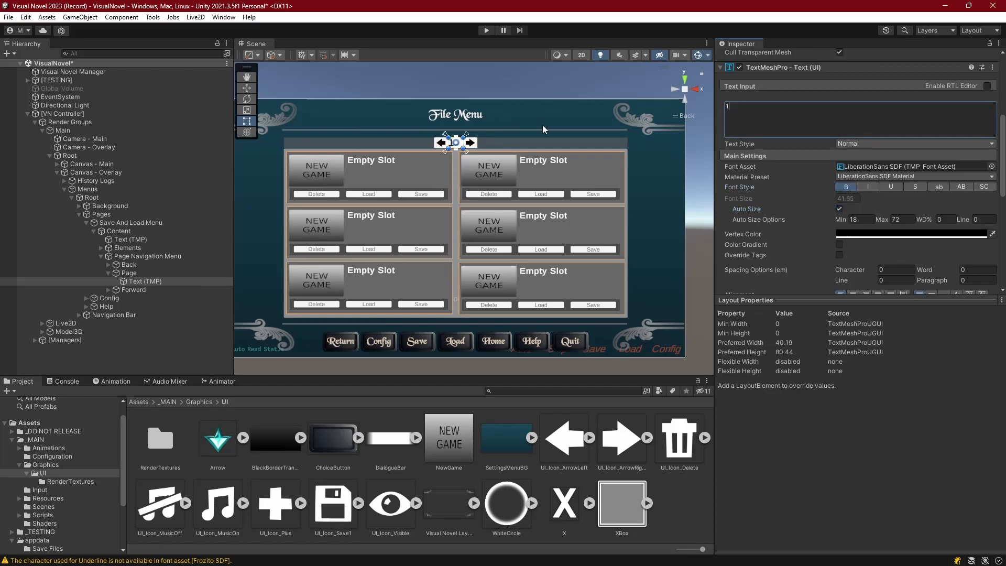
scroll(860, 191, "down", 1)
scroll(866, 244, "down", 3)
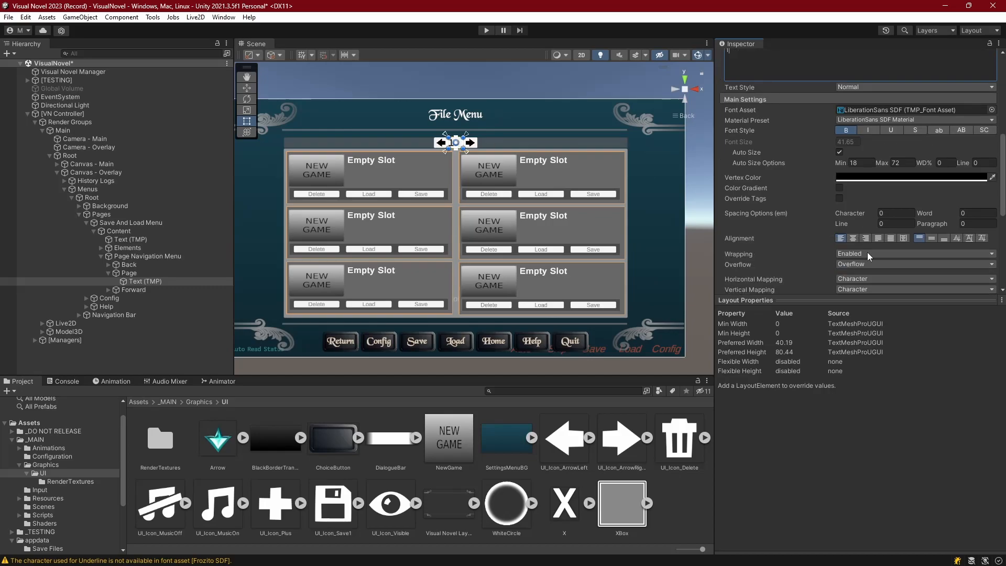
left_click(853, 181)
left_click(930, 182)
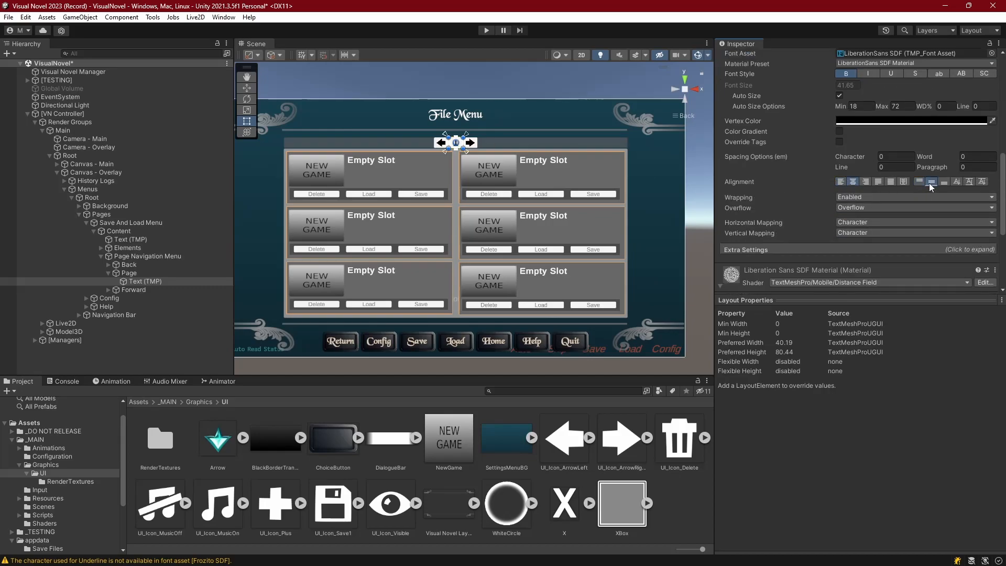
left_click(439, 109)
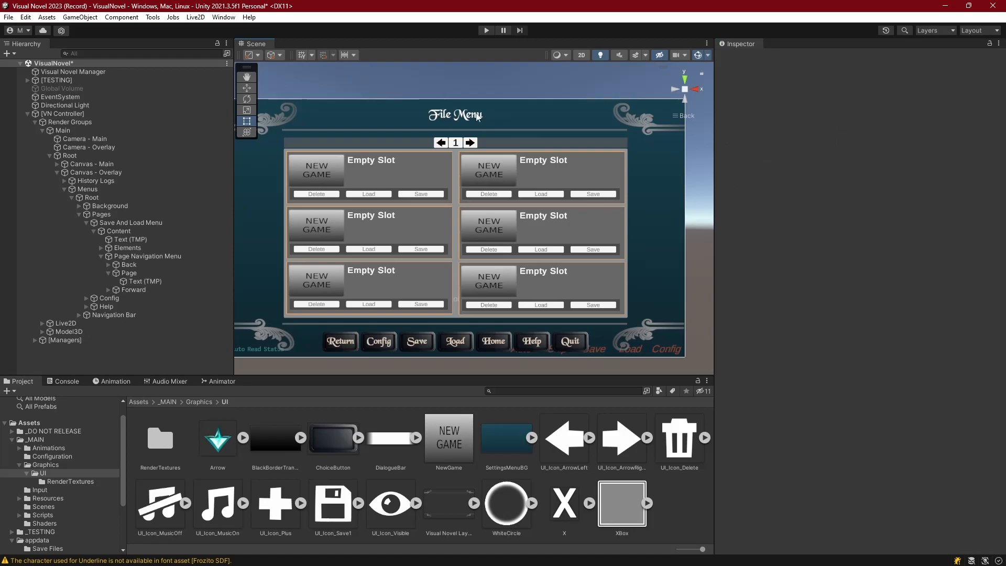
scroll(458, 135, "up", 3)
middle_click_drag(470, 132, 477, 161)
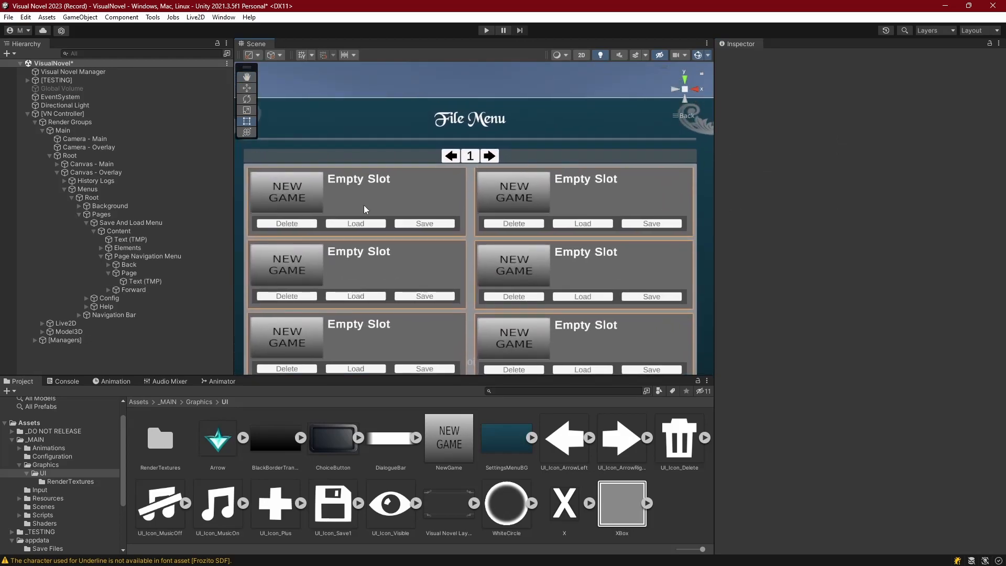
left_click(109, 273)
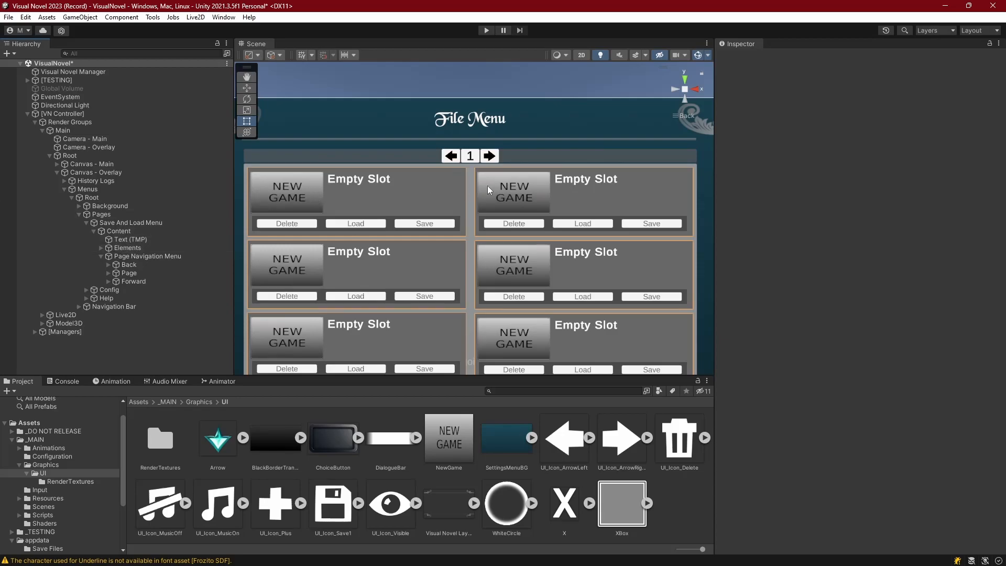
Set Canvas - Overlay's UI Scale Mode to Scale With Screen Size and its reference resolution X to about 1963.7.
scroll(427, 180, "down", 3)
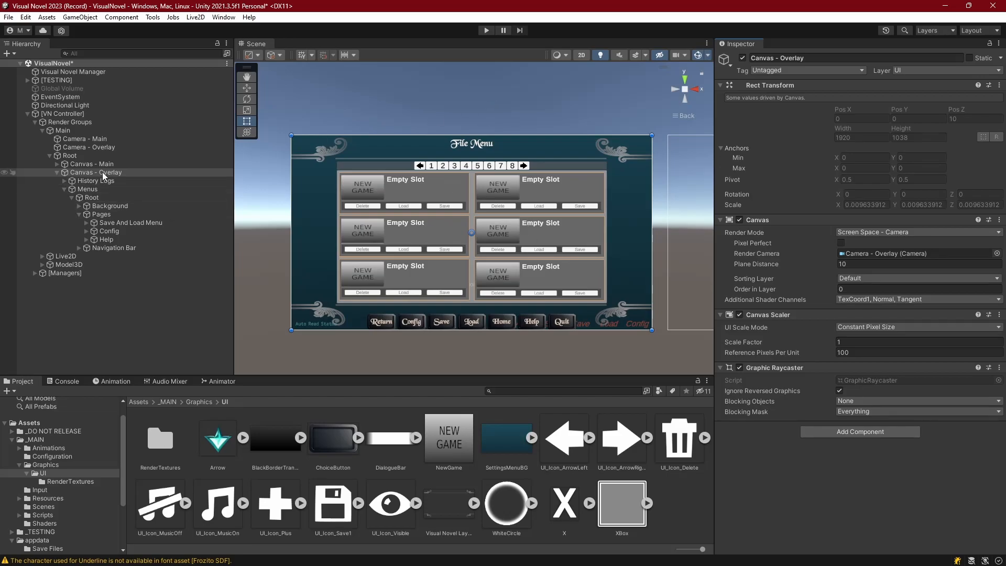
left_click(875, 327)
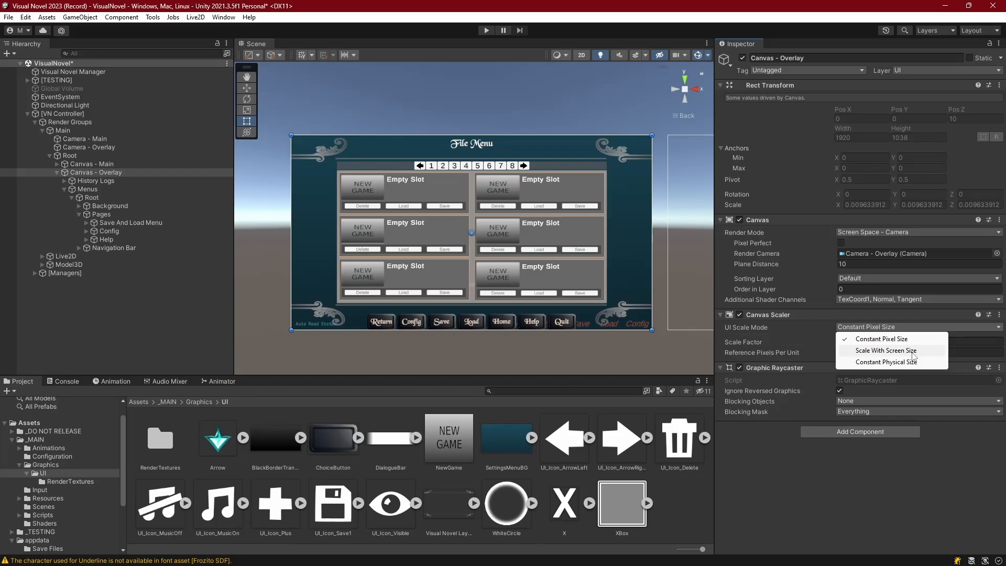
left_click(890, 350)
scroll(340, 206, "down", 5)
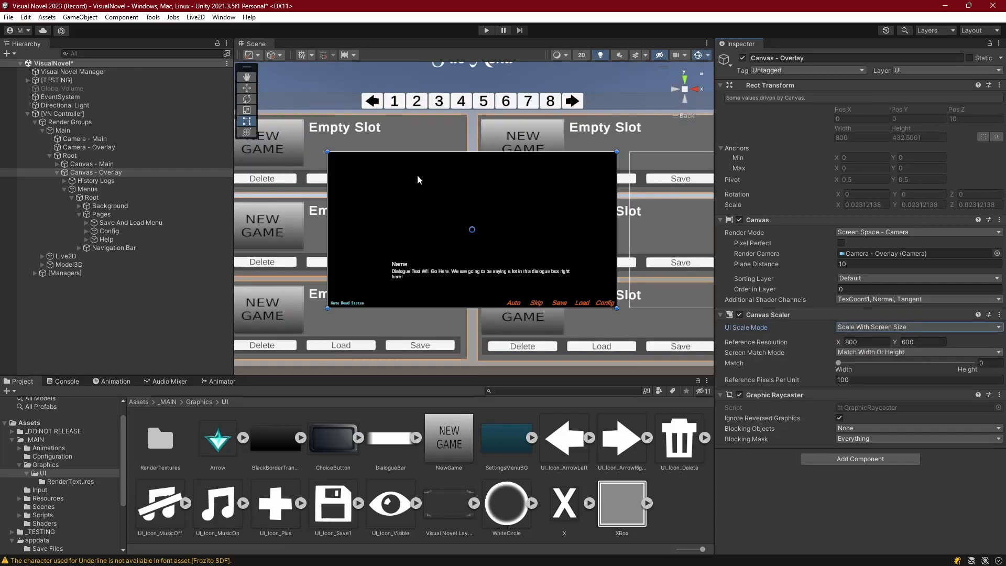
scroll(480, 153, "up", 4)
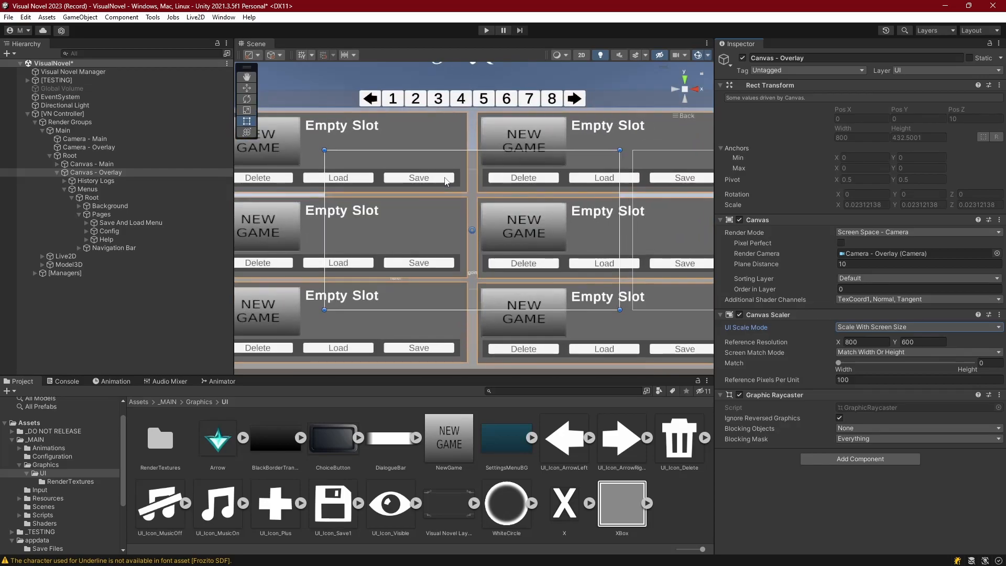
left_click_drag(838, 343, 449, 310)
scroll(449, 310, "up", 2)
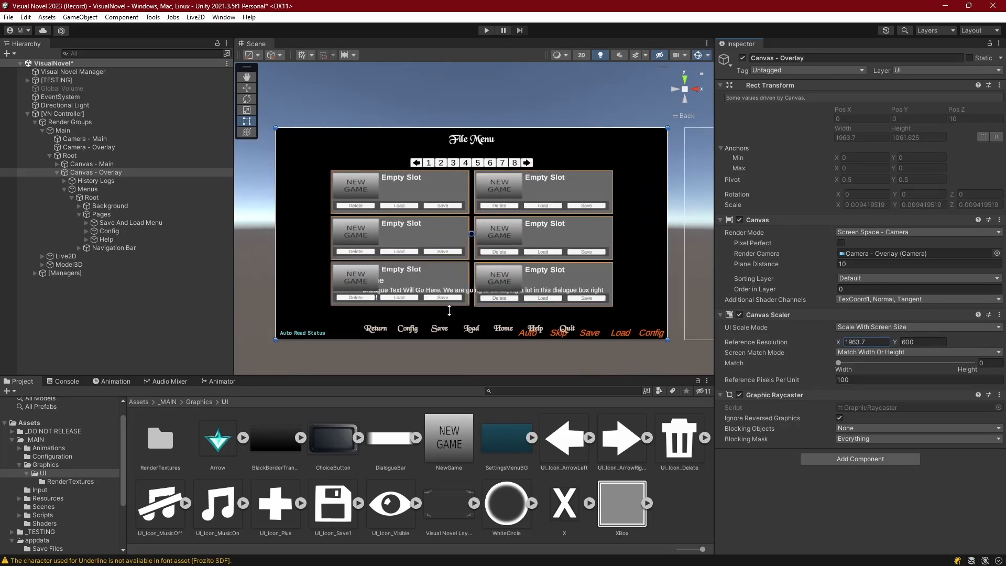
Temporarily disable Canvas - Main to view the overlay menu without it, and enable the canvas again.
left_click(94, 164)
left_click(742, 58)
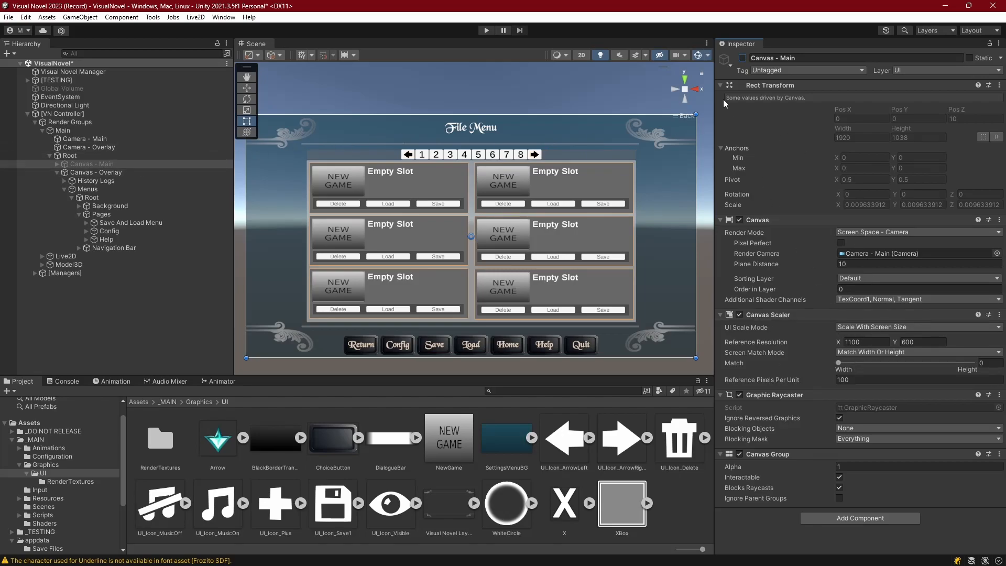
left_click(742, 58)
left_click(410, 93)
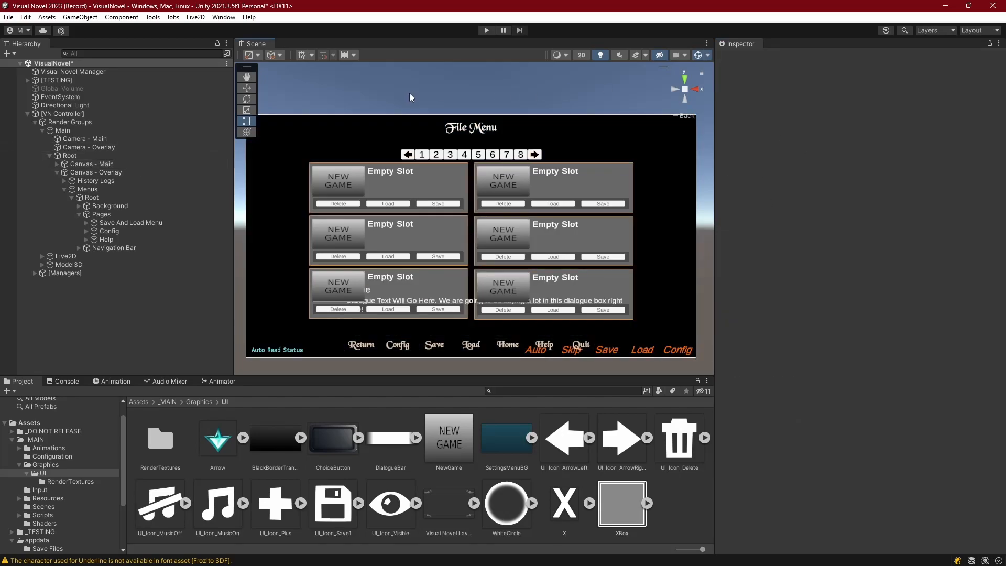